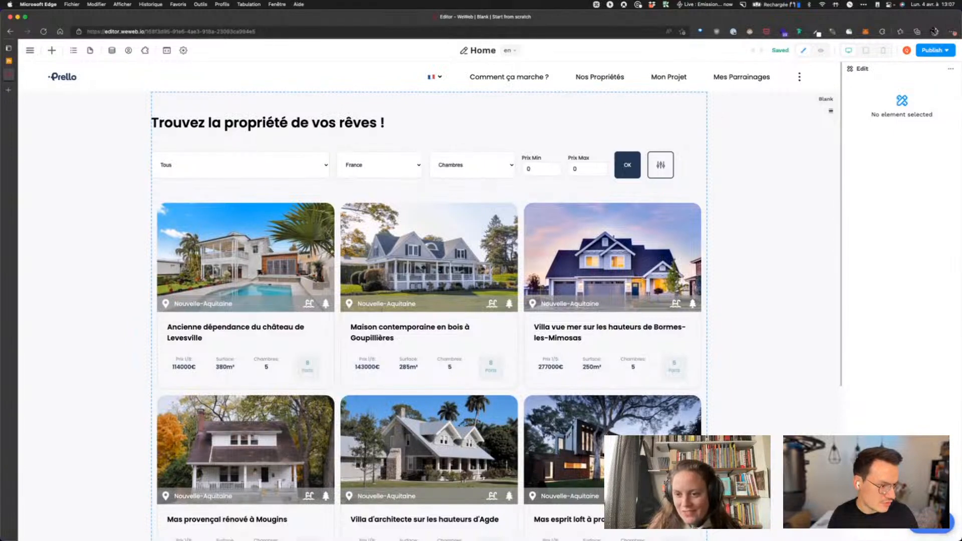
Set the Cursor Pro highlight's size to Normal and border width to Moyen, and switch the highlight on
left_click(760, 203)
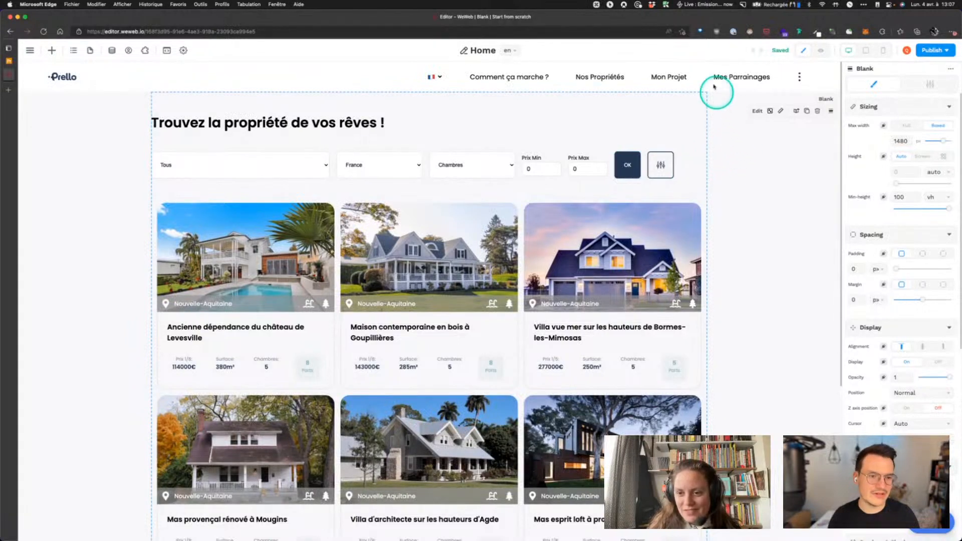
left_click(610, 5)
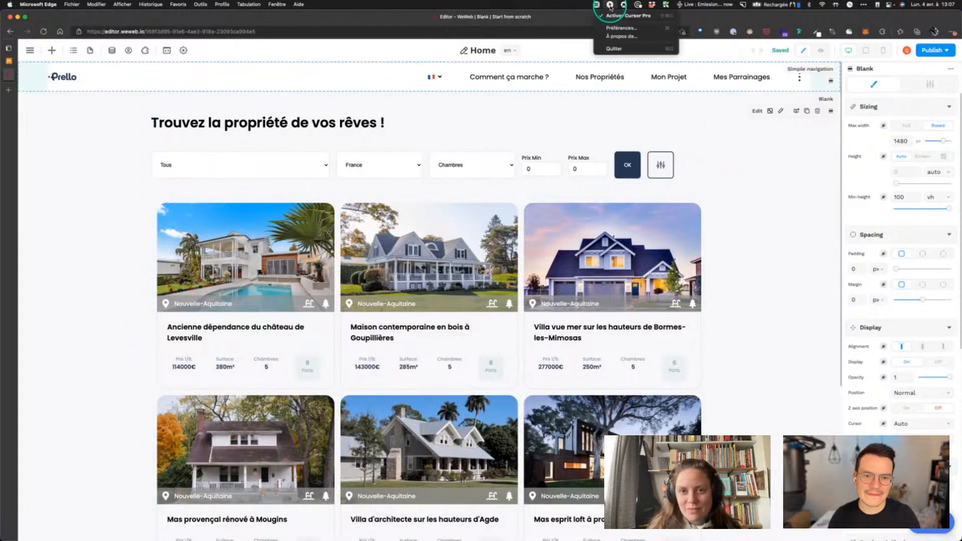
left_click(618, 28)
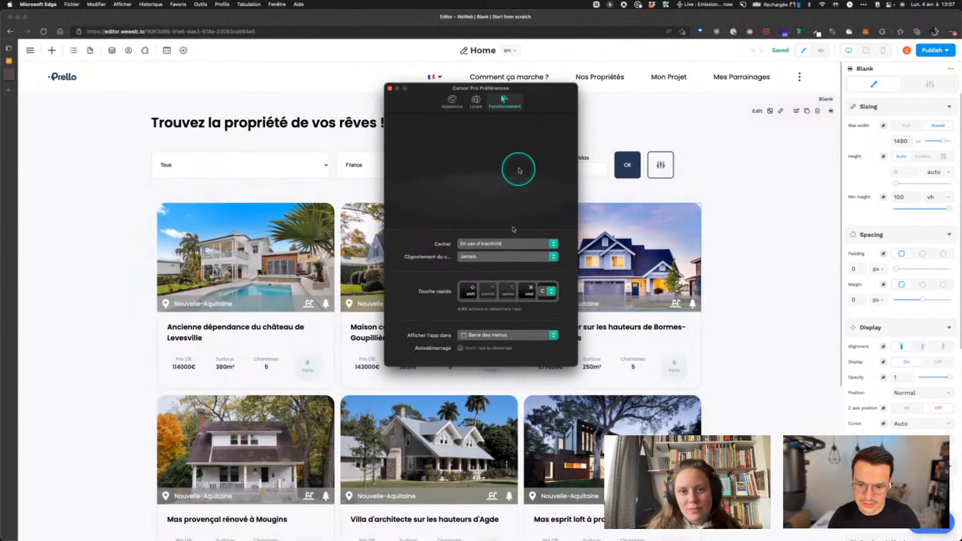
left_click(451, 101)
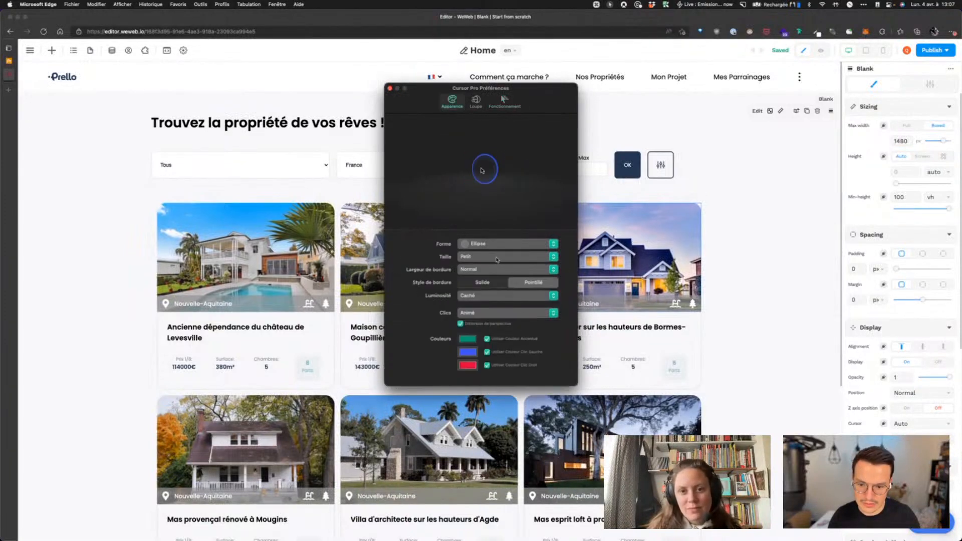
left_click(497, 257)
left_click(489, 270)
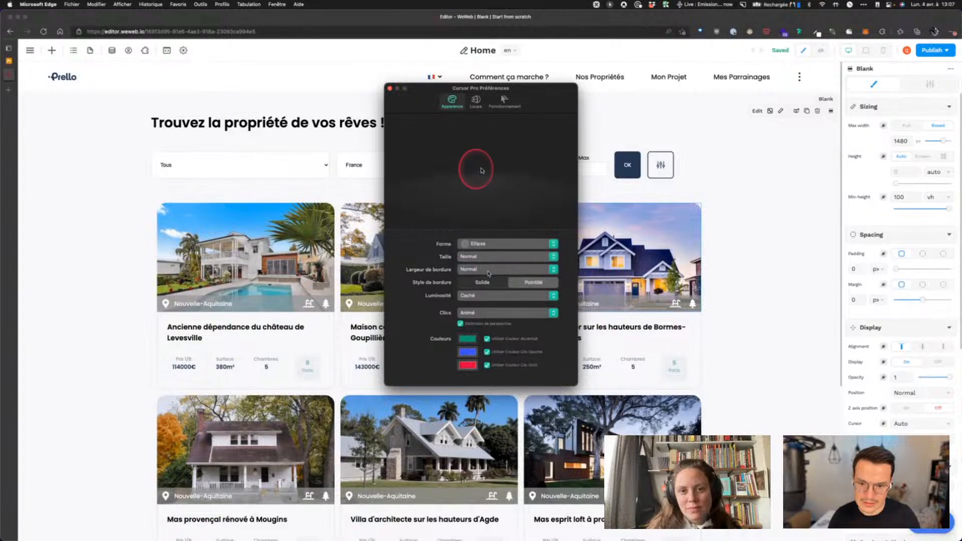
left_click(489, 272)
left_click(470, 279)
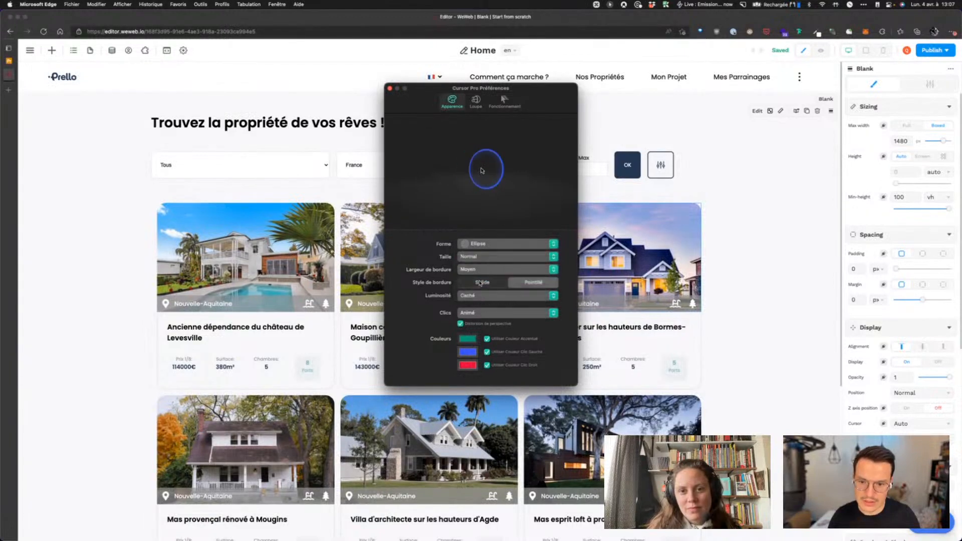
left_click(389, 89)
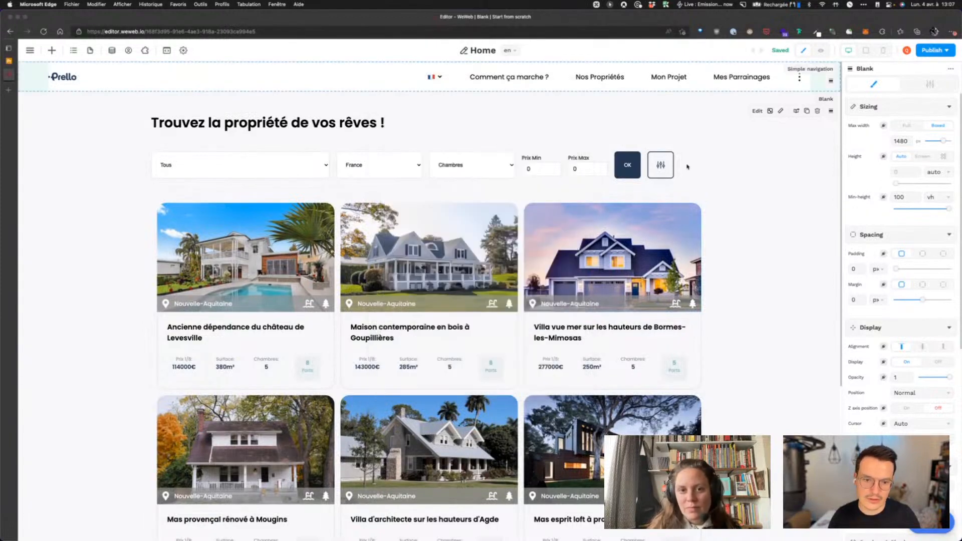
left_click(610, 4)
left_click(618, 16)
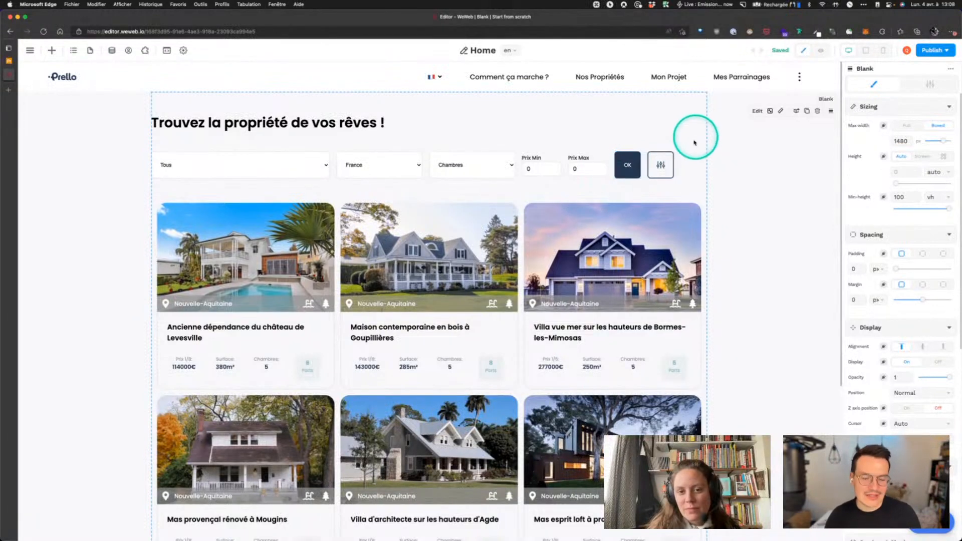
key("alt+space")
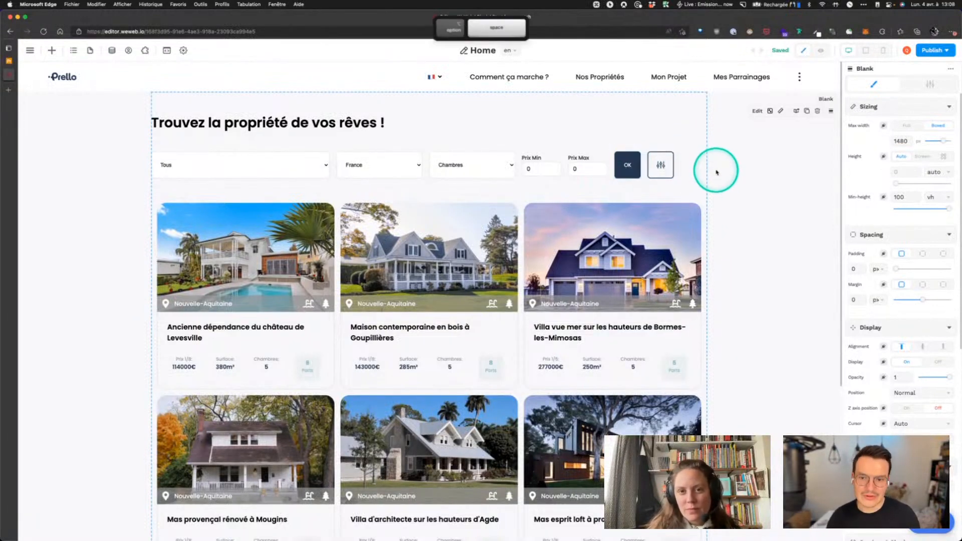
key("Escape")
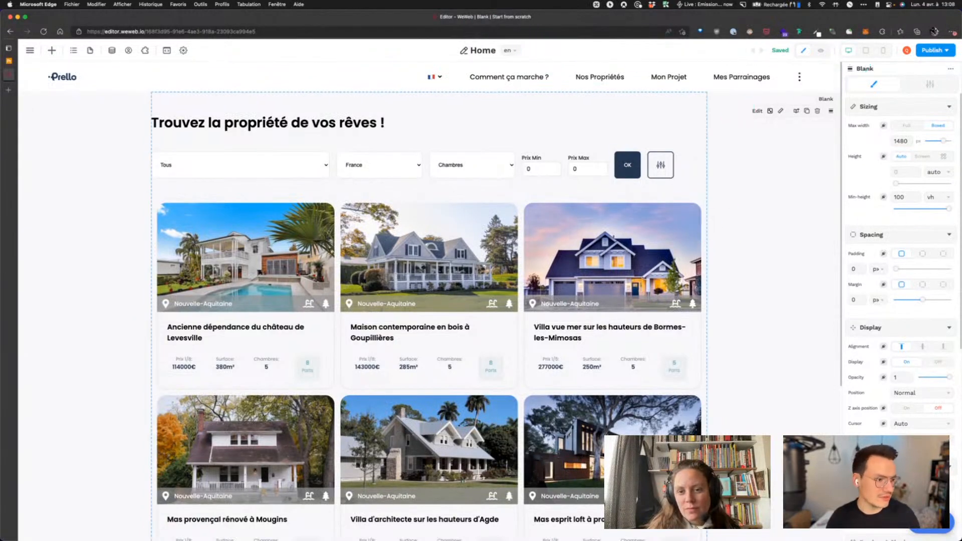
key("BackSpace")
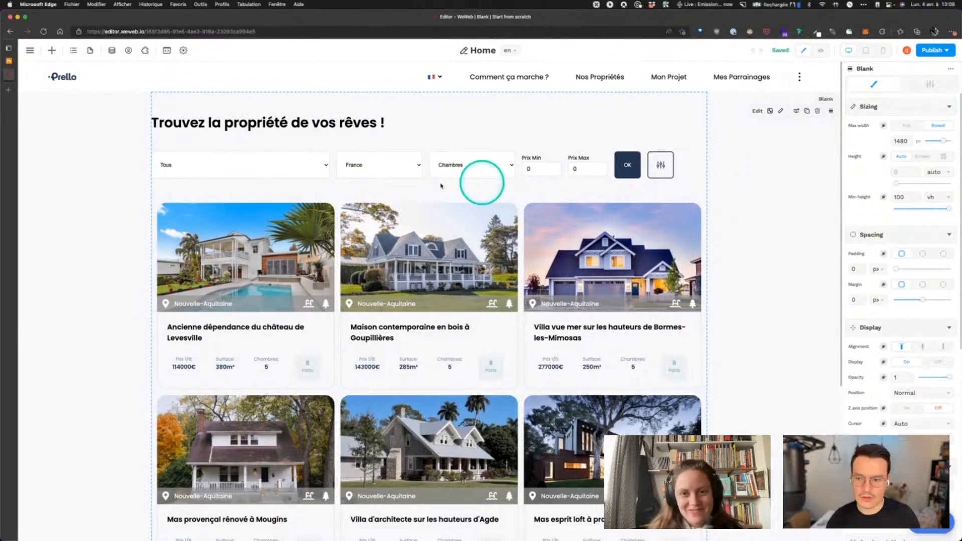
left_click(437, 236)
left_click(247, 169)
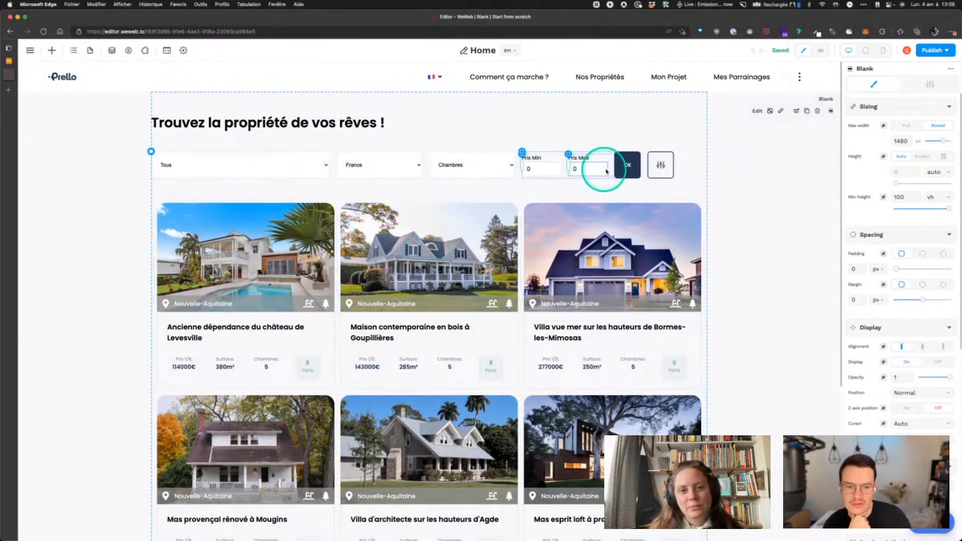
Check the Home page in preview mode, return to editing and look through the property cards
left_click(820, 50)
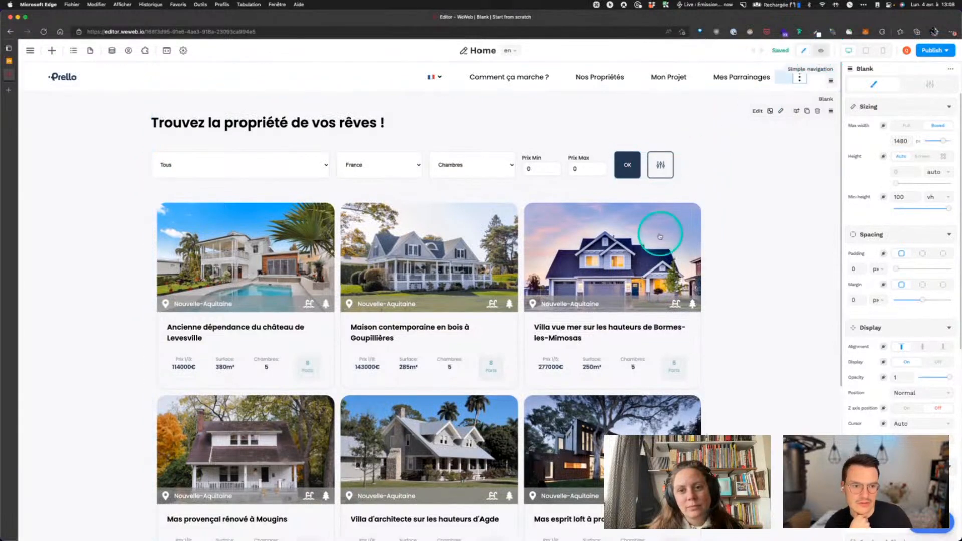
left_click(804, 51)
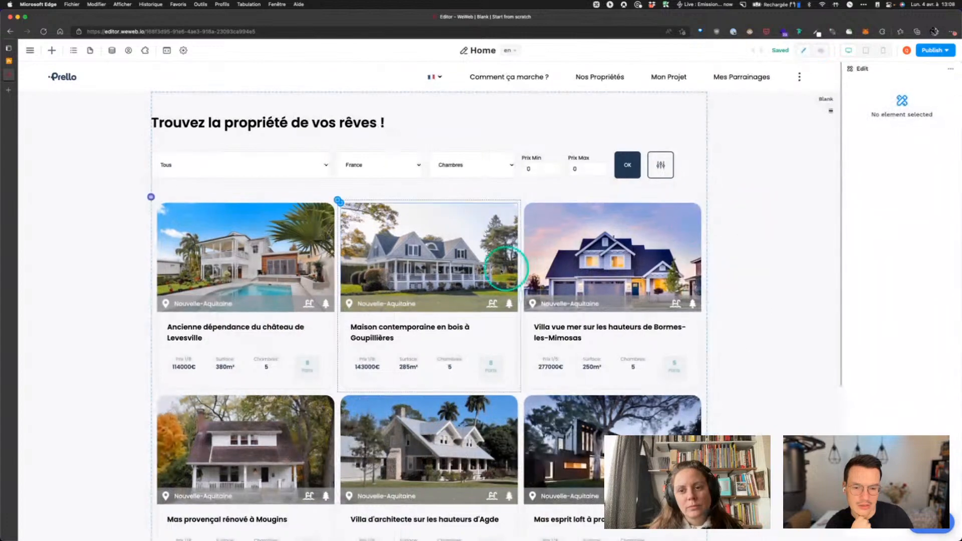
scroll(542, 237, "down", 5)
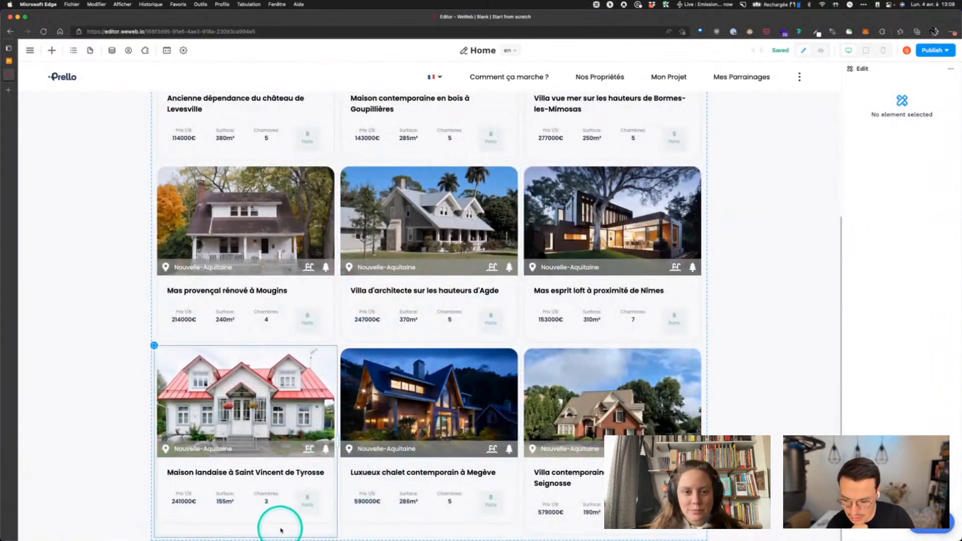
scroll(373, 354, "up", 5)
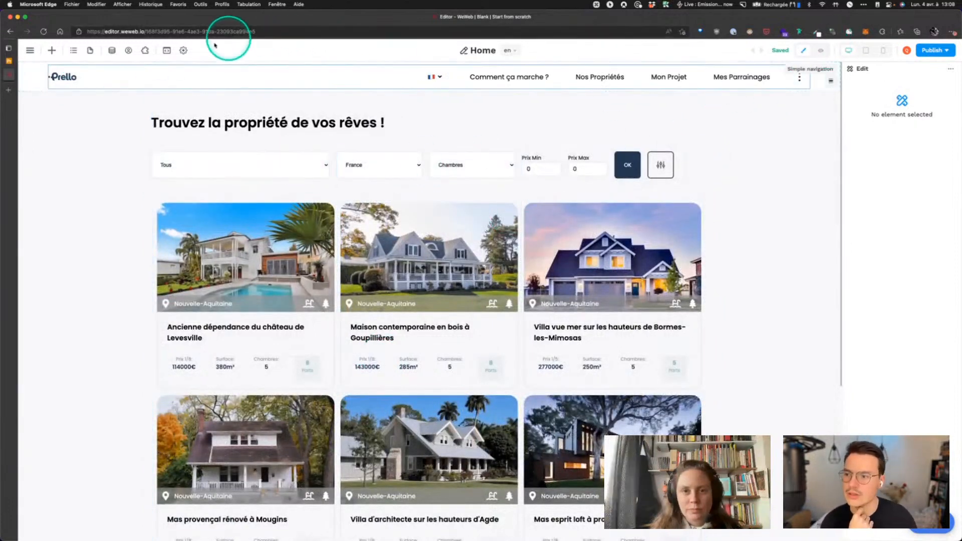
Add an ascending sort by the name field to the properties collection
left_click(112, 52)
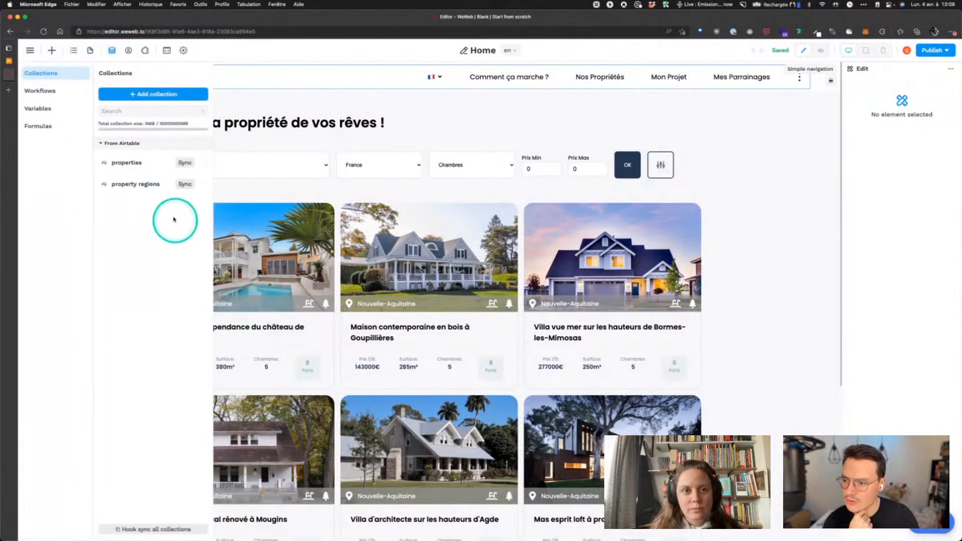
left_click(150, 165)
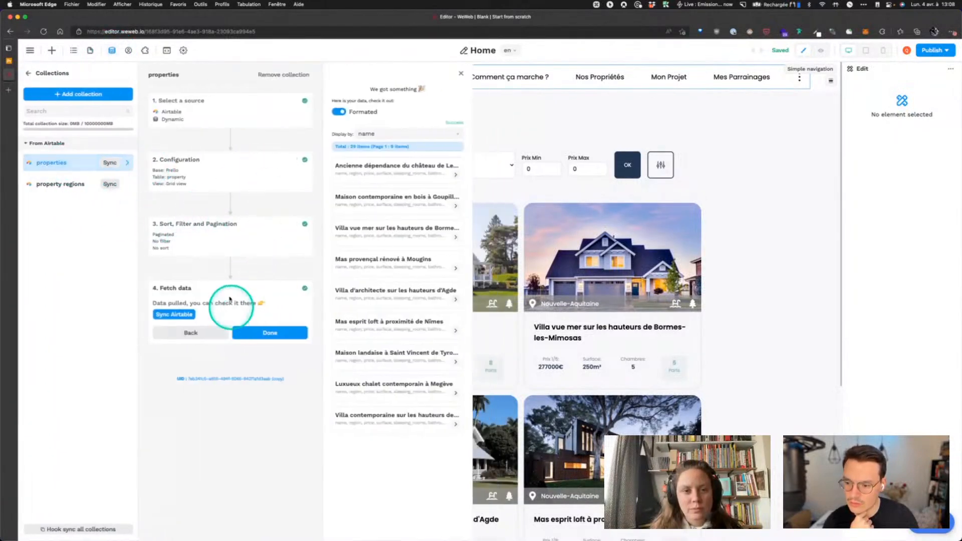
left_click(226, 239)
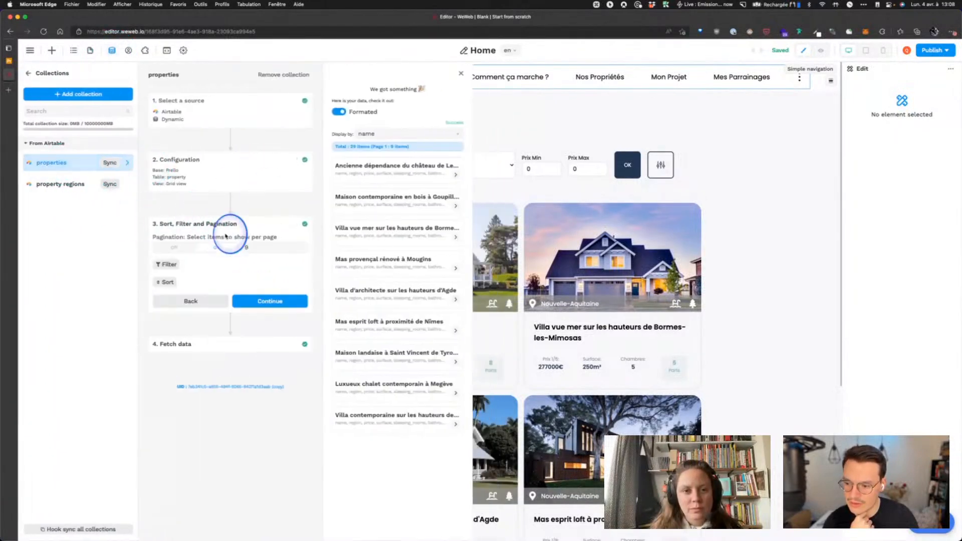
left_click(168, 283)
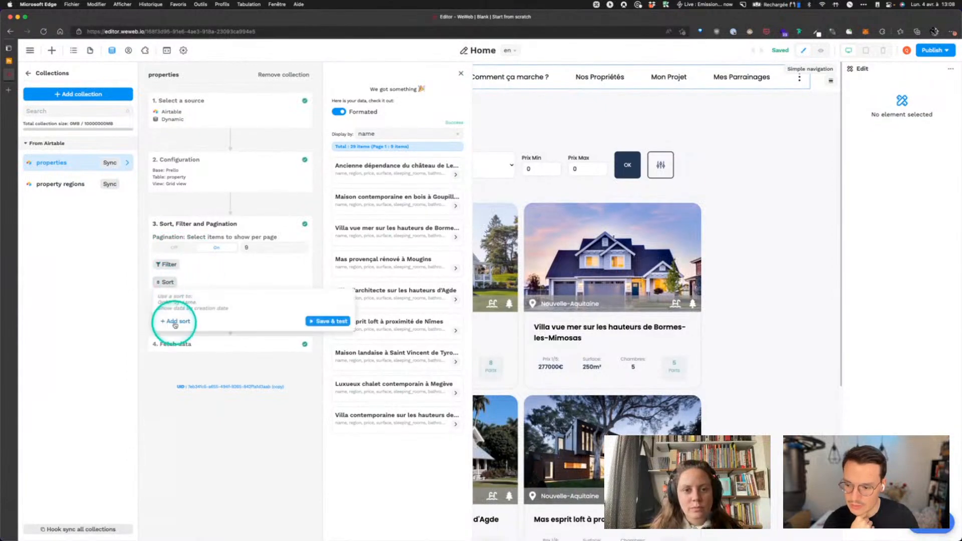
left_click(234, 299)
left_click(235, 300)
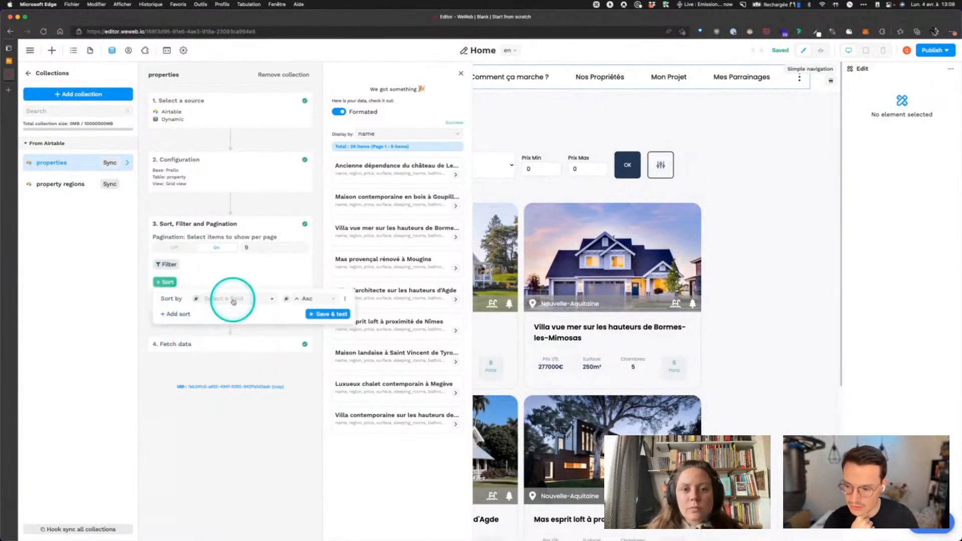
left_click(235, 300)
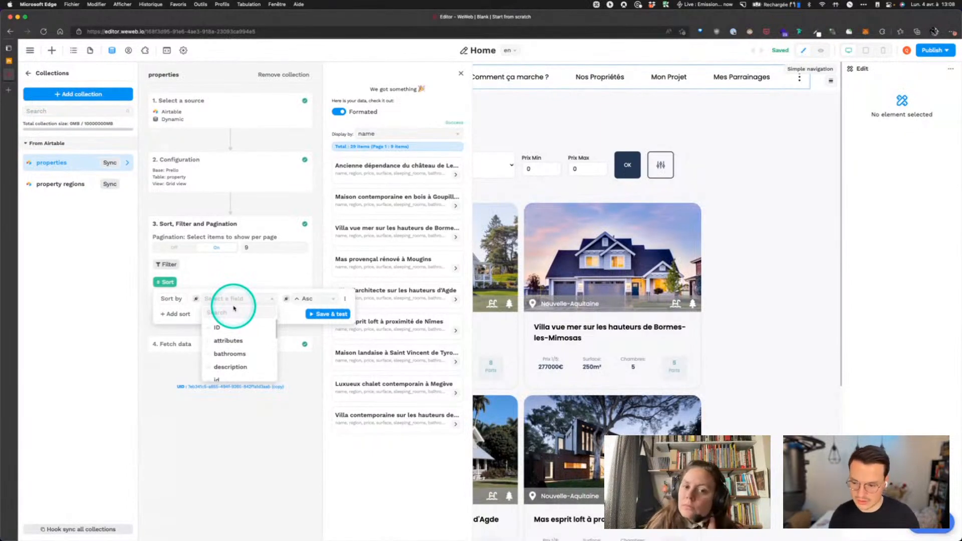
type("name")
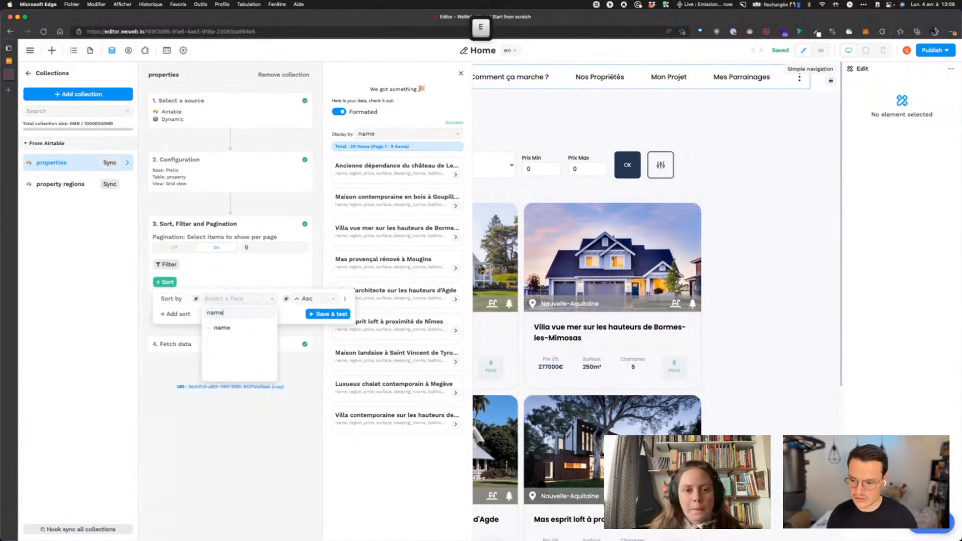
left_click(227, 325)
Save and test the sort, finish the properties collection setup and return to the Home page
left_click(320, 314)
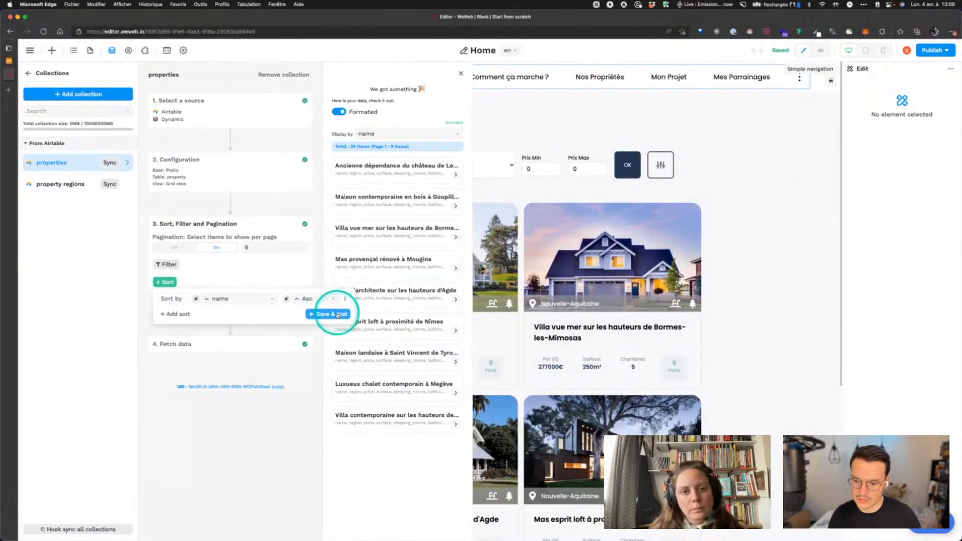
left_click(298, 283)
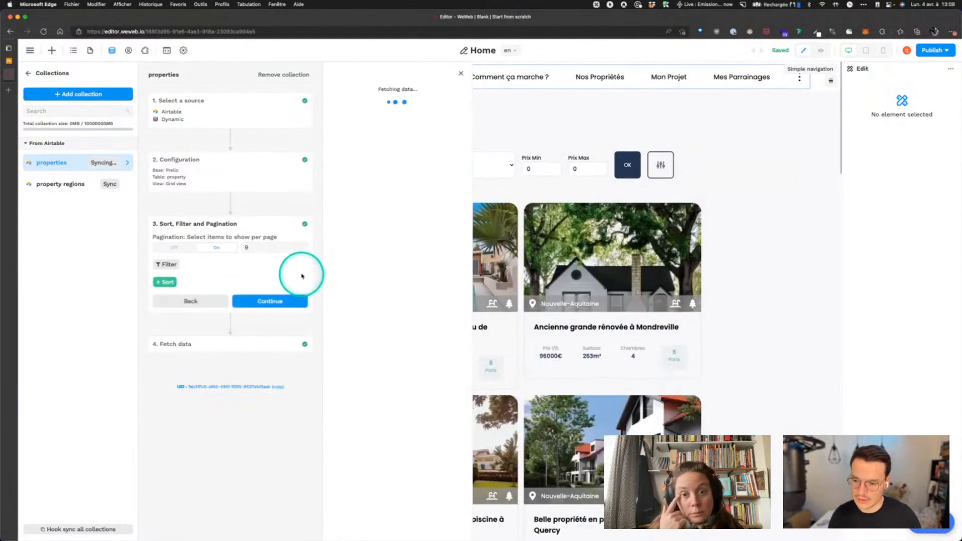
left_click(269, 303)
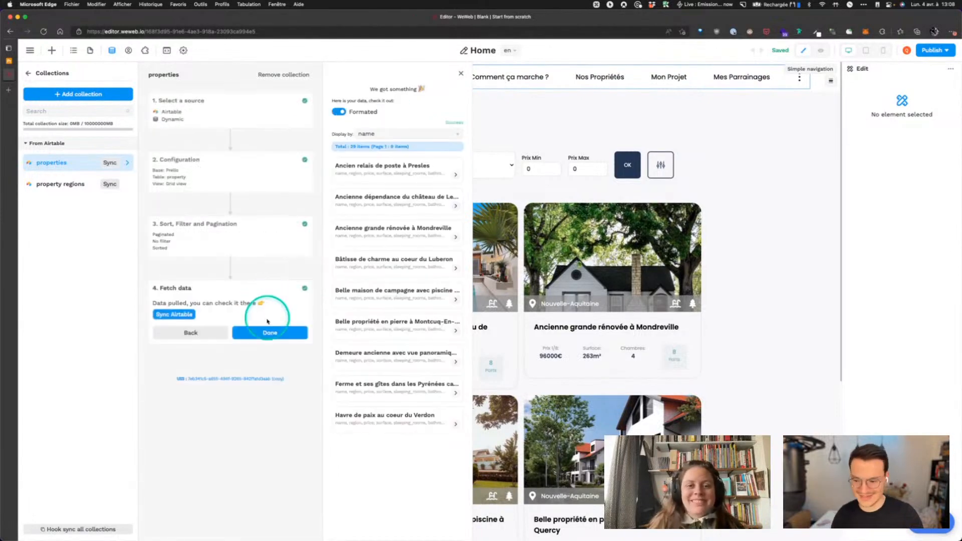
left_click(270, 328)
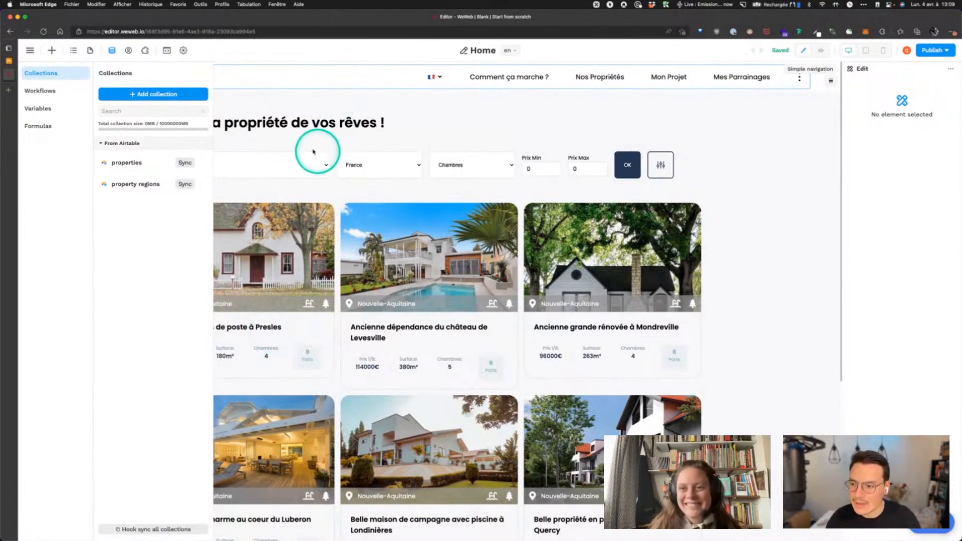
left_click(455, 129)
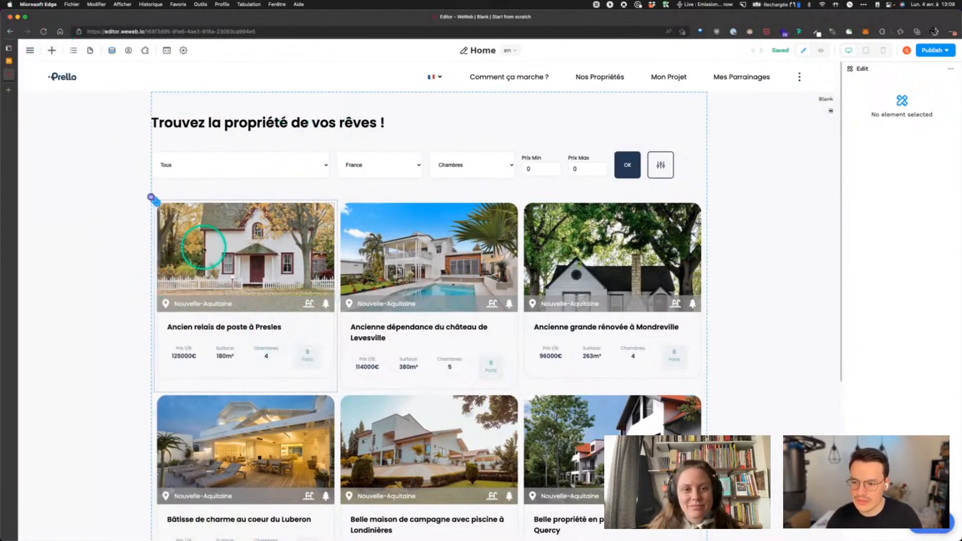
Reopen the sort, filter and pagination settings of the properties collection to review them
left_click(112, 51)
left_click(133, 159)
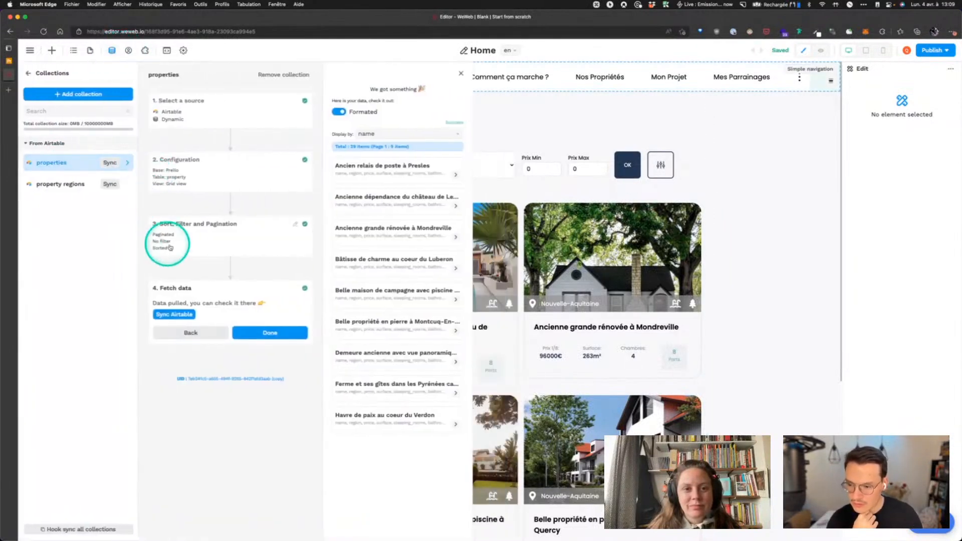
left_click(208, 238)
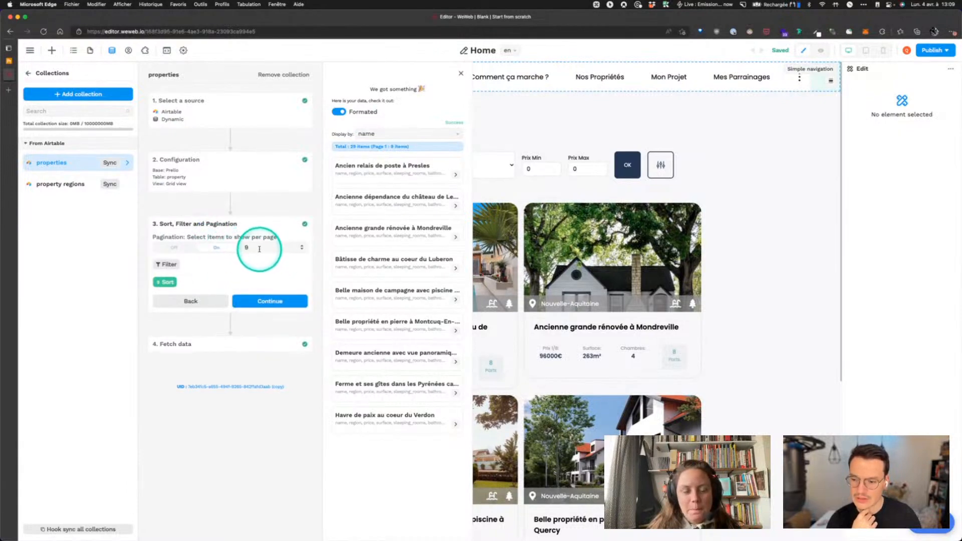
Switch to Airtable, enlarge and examine the property table's records and fields, and return to the WeWeb editor
left_click(17, 62)
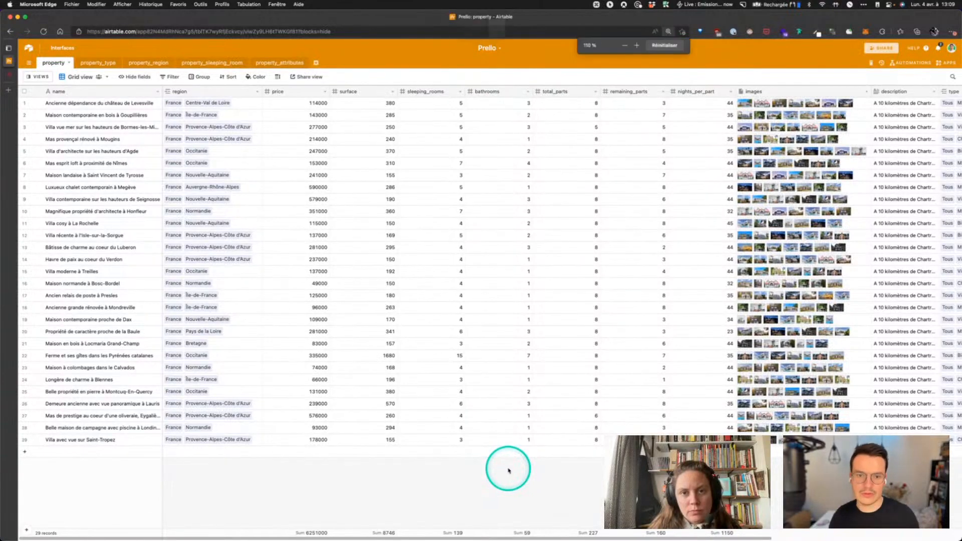
key("super+equal")
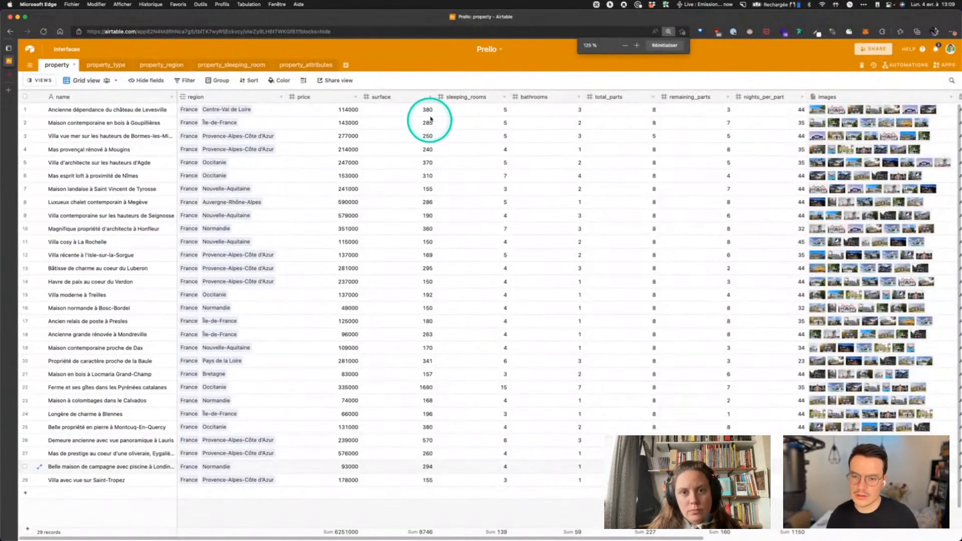
key("super+equal")
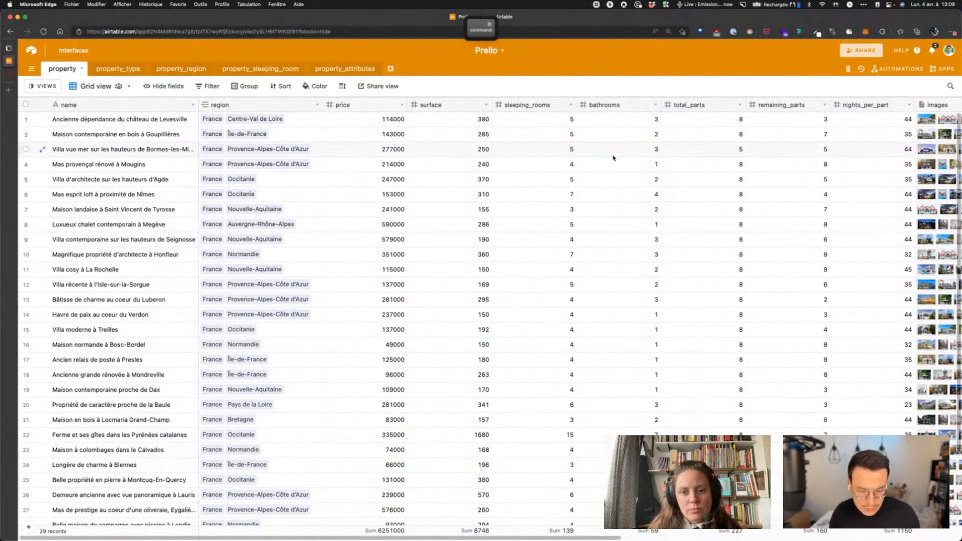
key("super+minus")
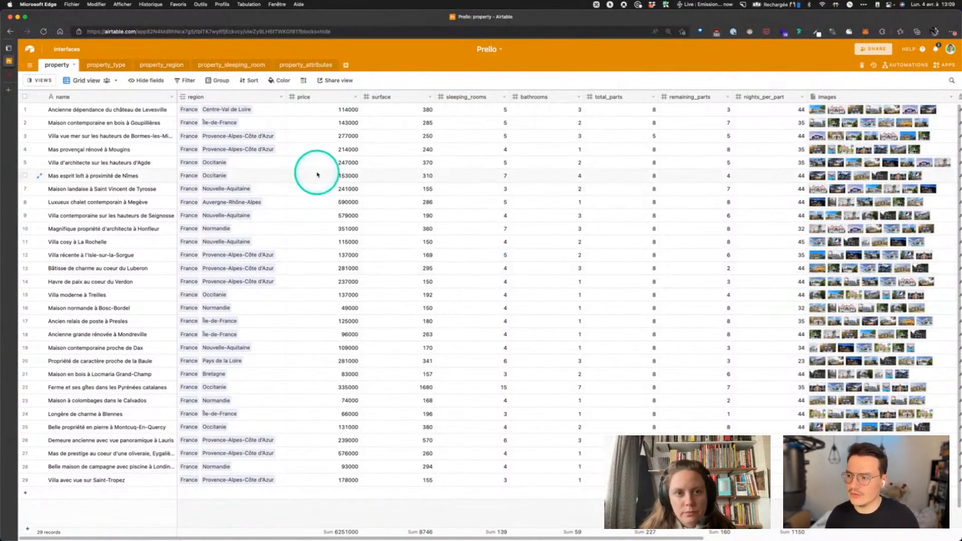
left_click(11, 76)
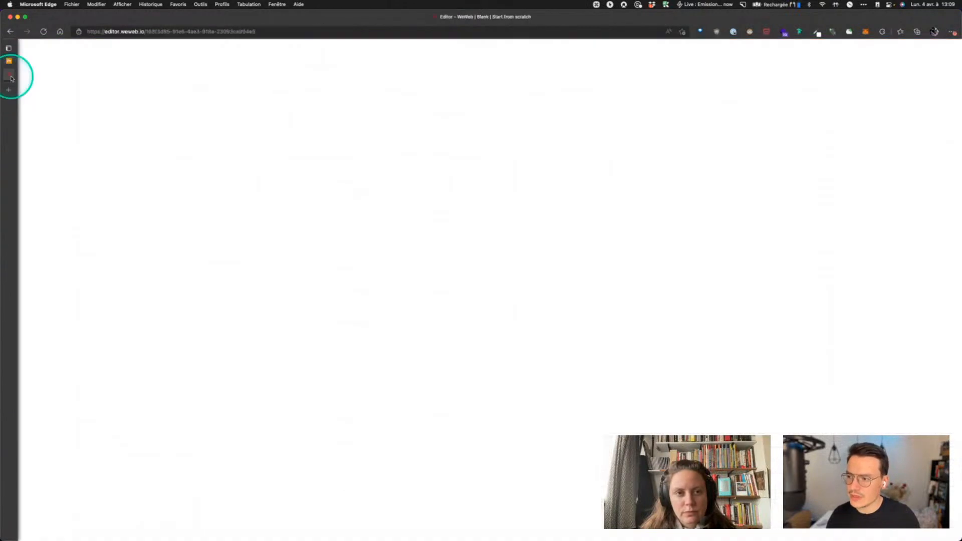
Search the elements for "pagi" and add a Paginator below the property listing on the Home page
left_click(502, 120)
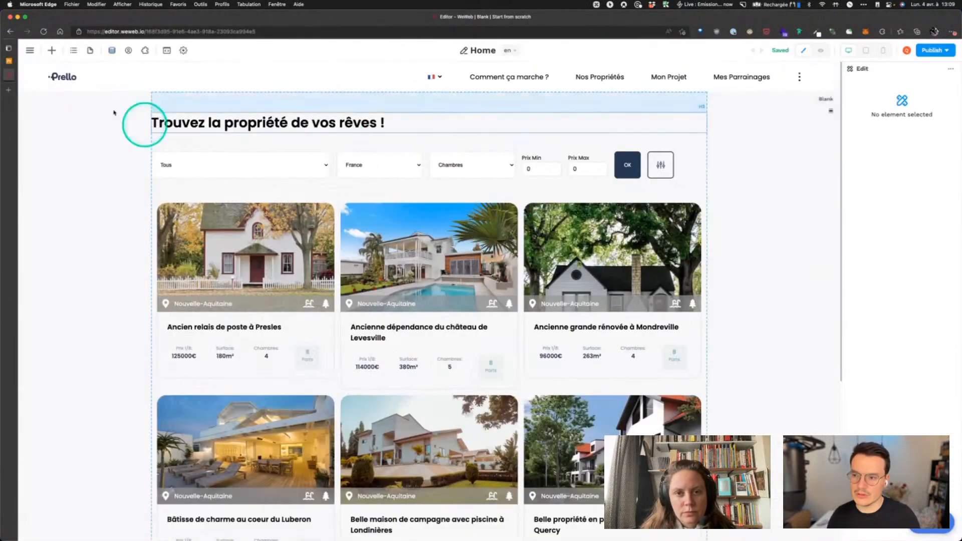
left_click(55, 55)
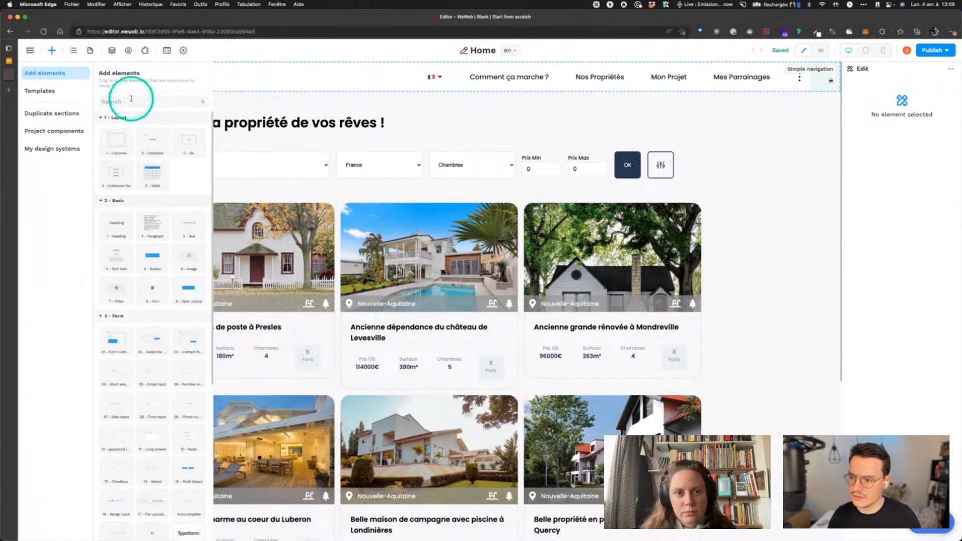
type("pagi")
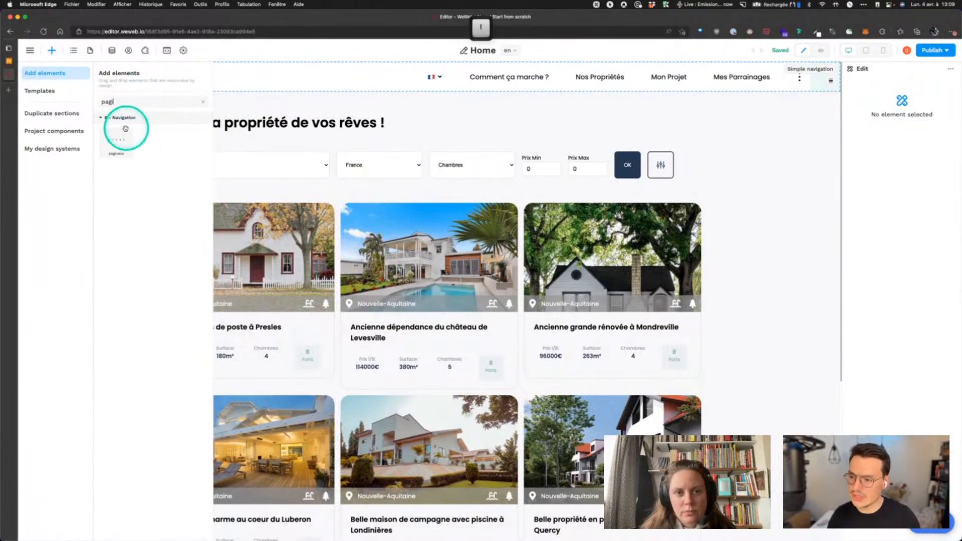
left_click_drag(116, 141, 297, 524)
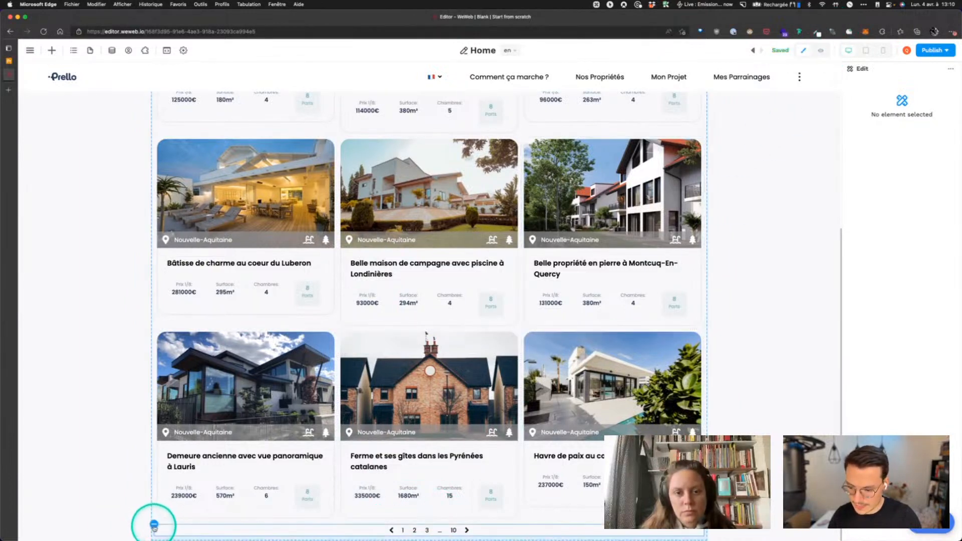
Set the paginator's vertical margin to 33 px and its horizontal margin to 14 px
left_click(155, 527)
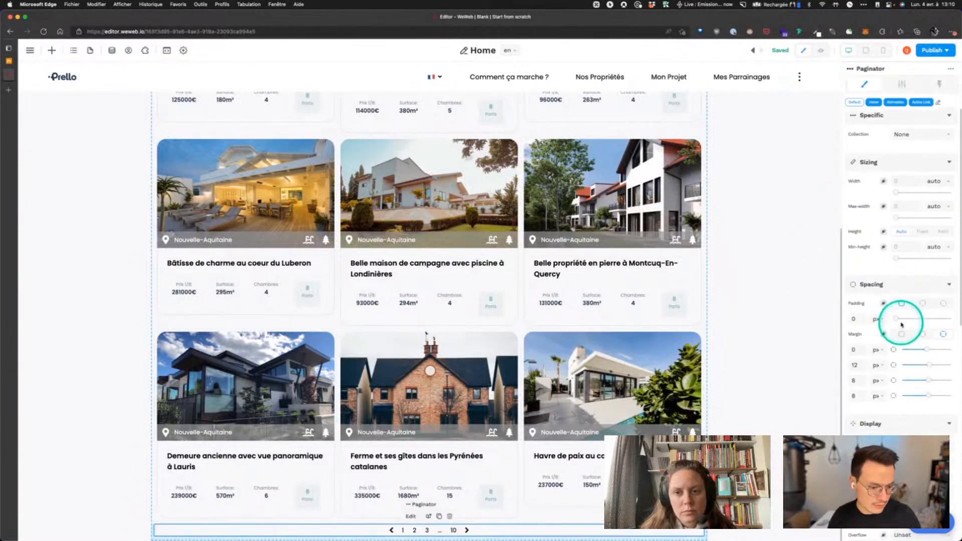
left_click(923, 334)
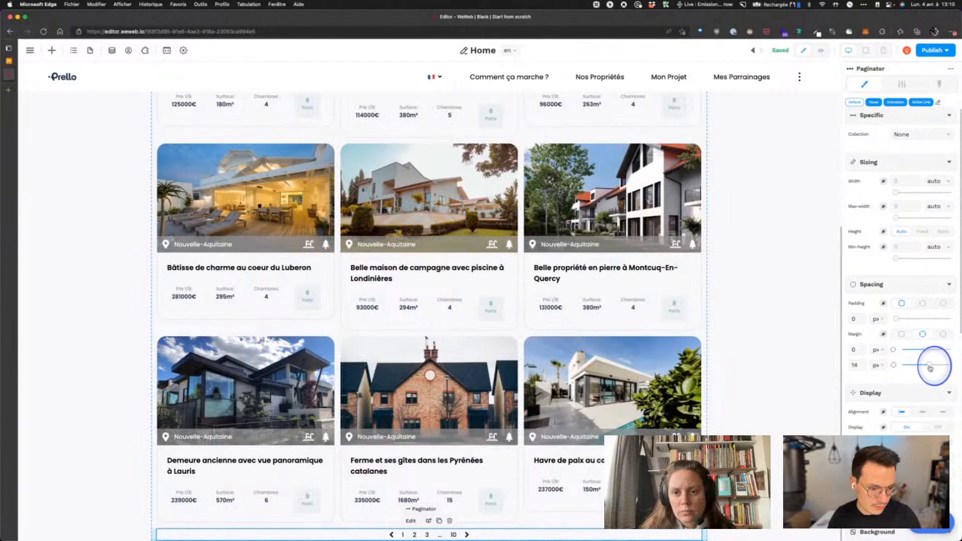
left_click_drag(927, 350, 935, 350)
scroll(608, 295, "down", 1)
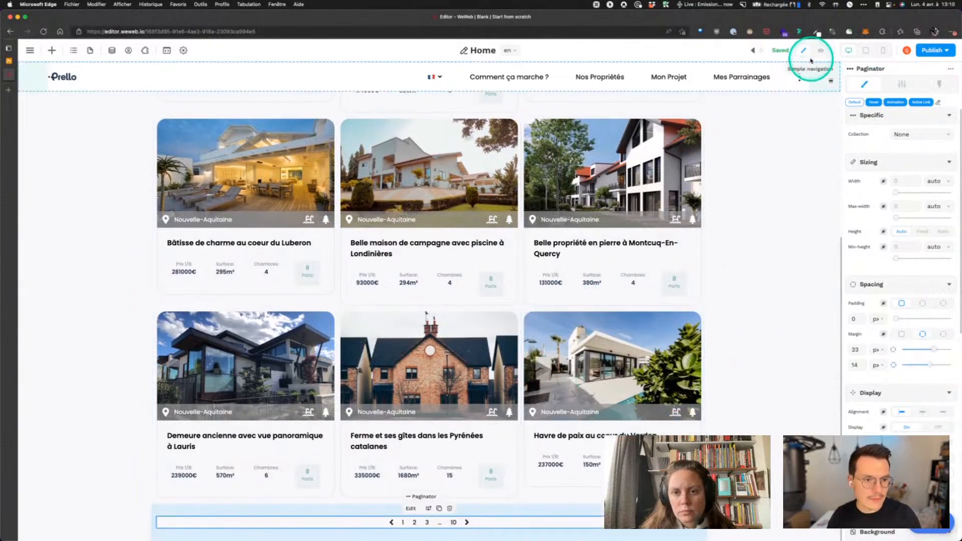
left_click(738, 484)
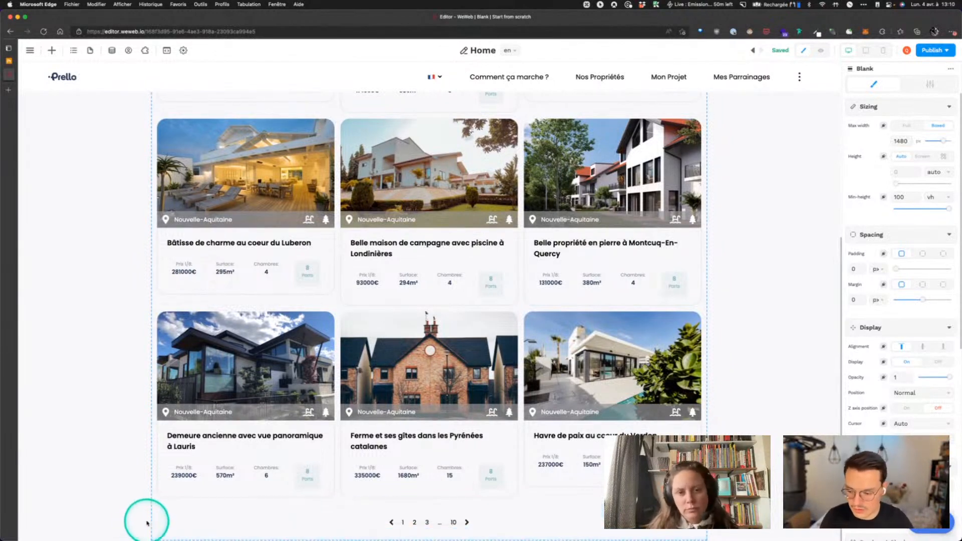
Link the paginator below the listing to the properties collection
left_click(160, 519)
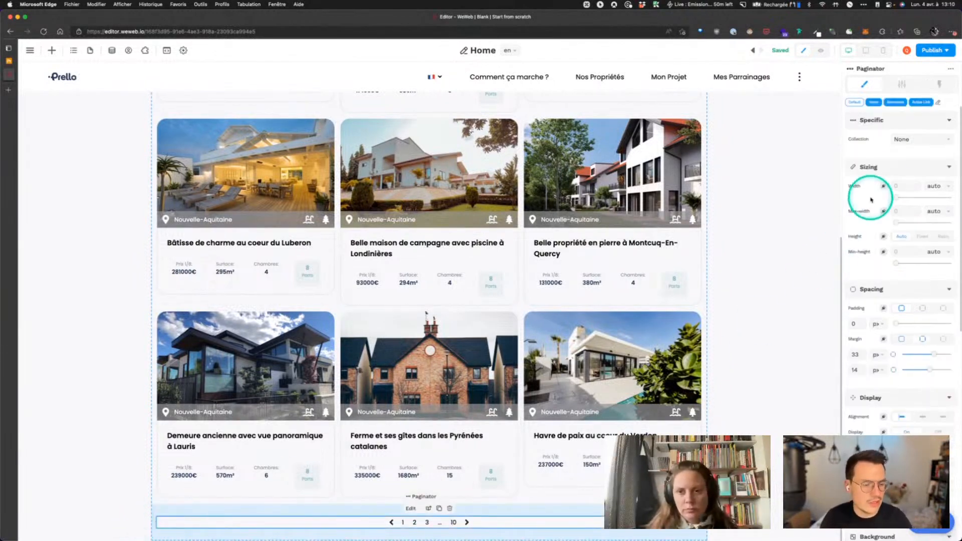
left_click(917, 139)
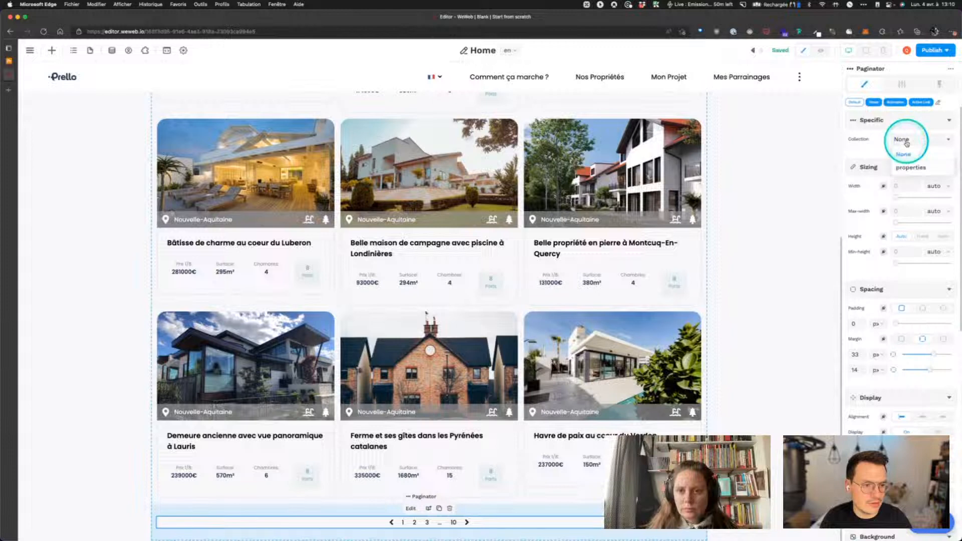
left_click(912, 168)
left_click(429, 487)
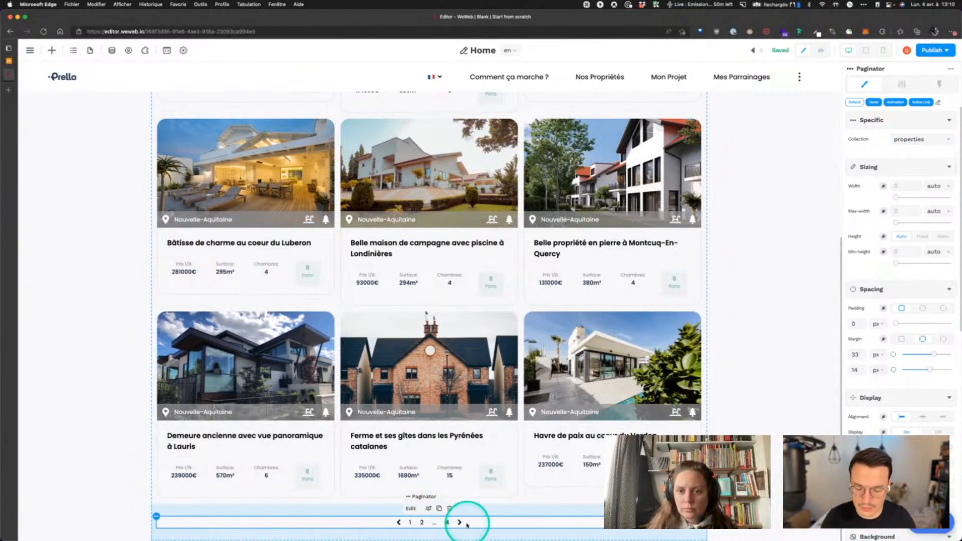
Preview the Home page, test the paginator with pages 2 and 4 and backward navigation, and return to editing
left_click(820, 50)
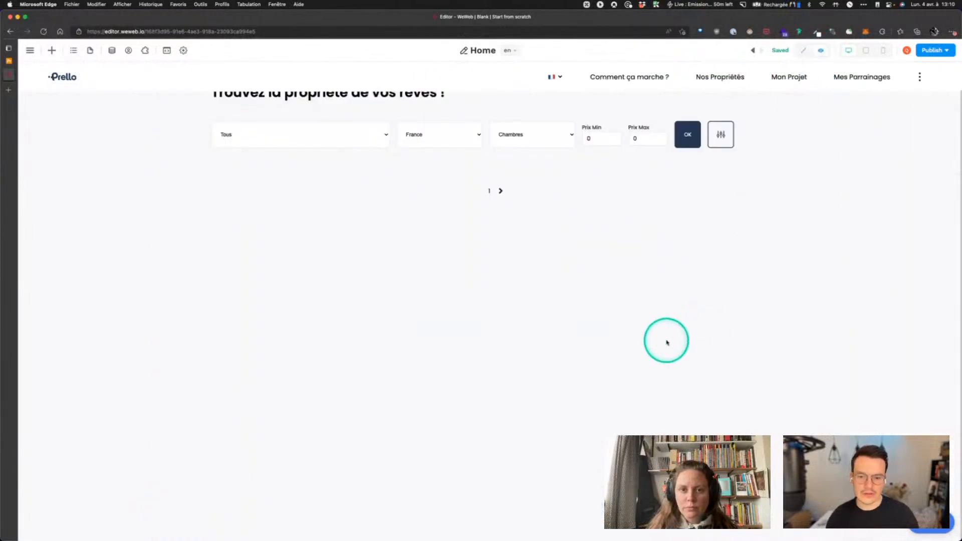
scroll(667, 343, "down", 5)
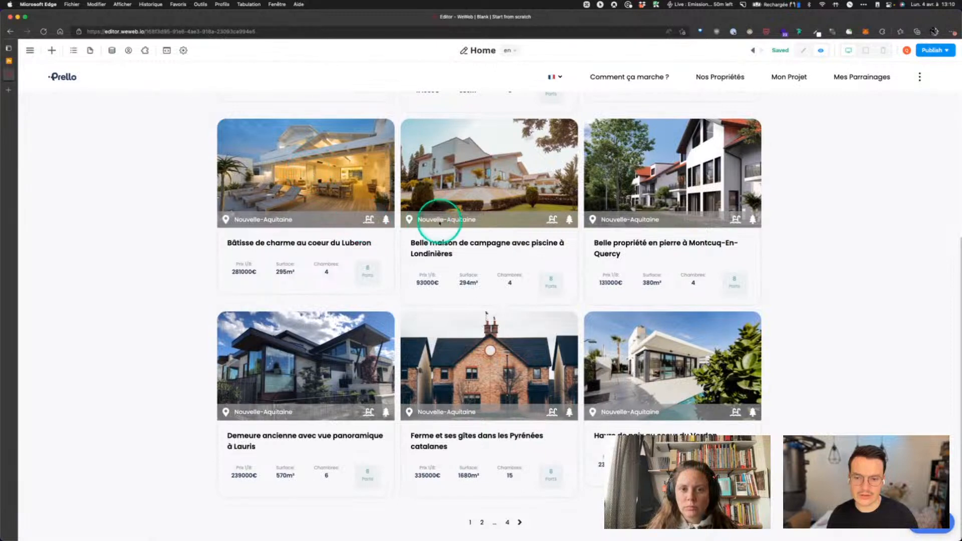
left_click(482, 523)
scroll(387, 260, "up", 3)
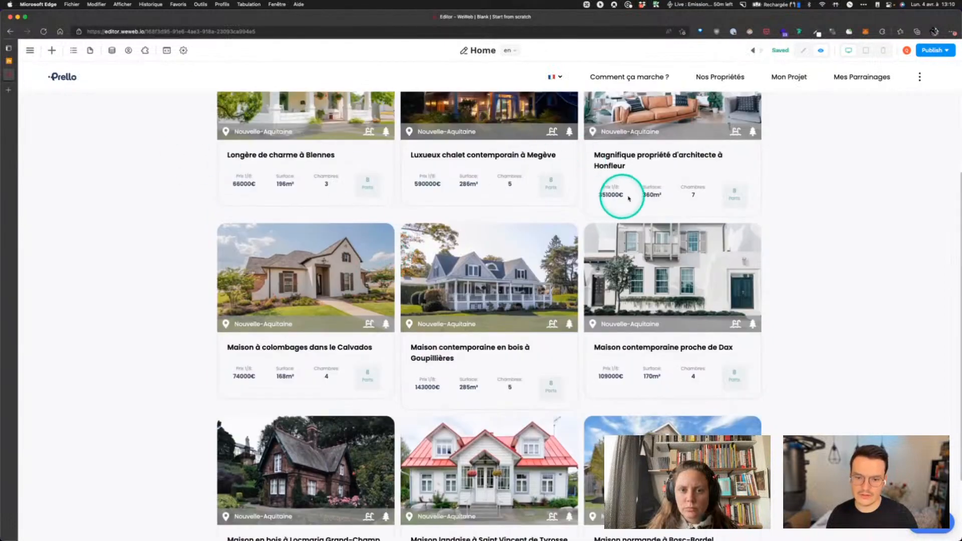
scroll(118, 260, "up", 3)
scroll(426, 294, "down", 3)
scroll(446, 294, "down", 2)
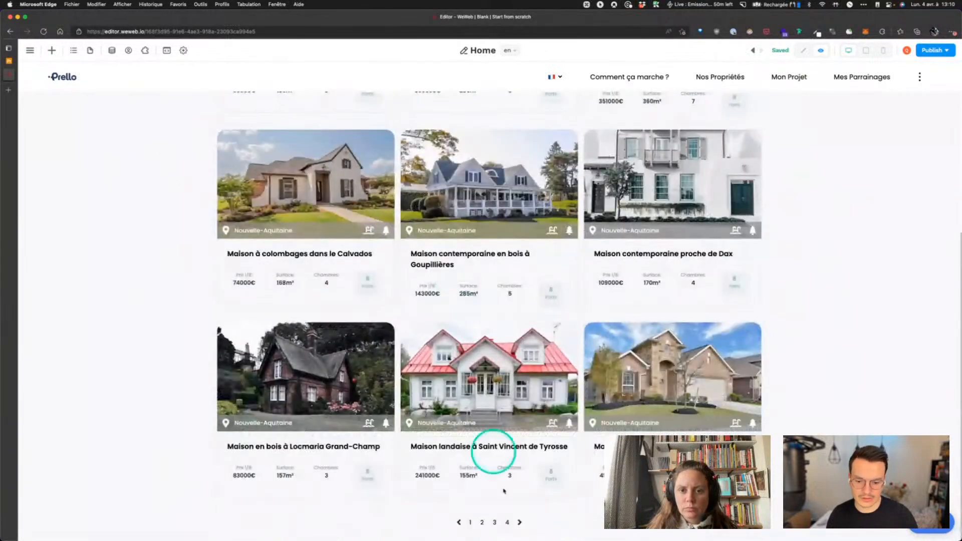
left_click(508, 522)
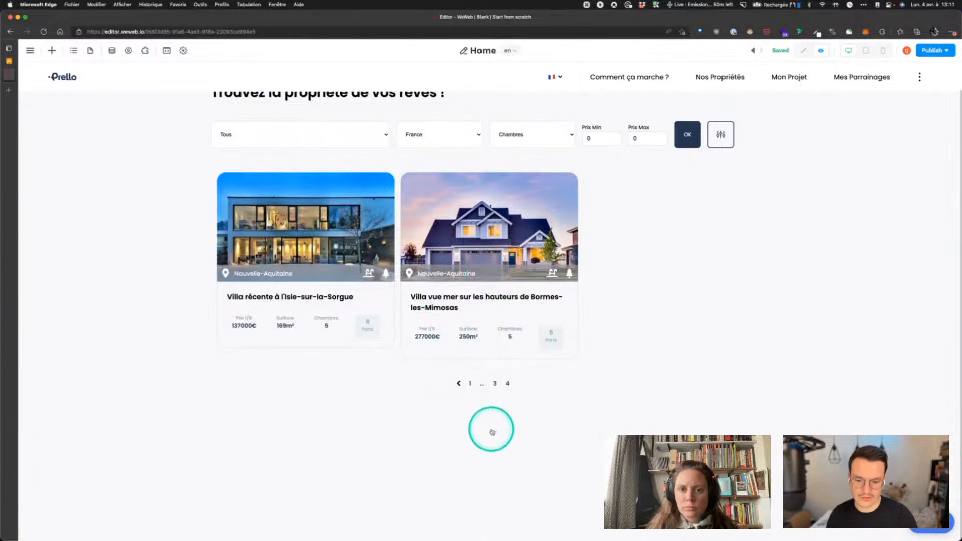
left_click(459, 383)
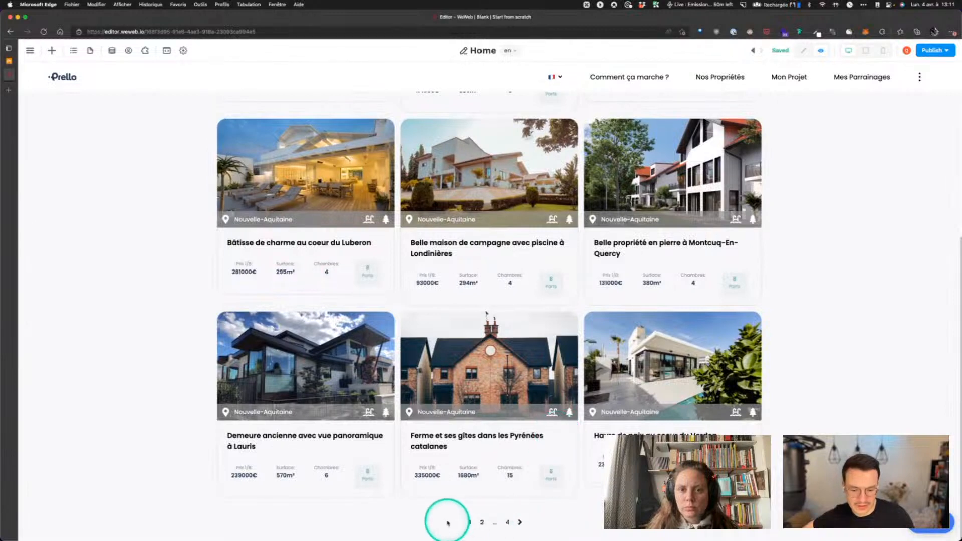
left_click(803, 51)
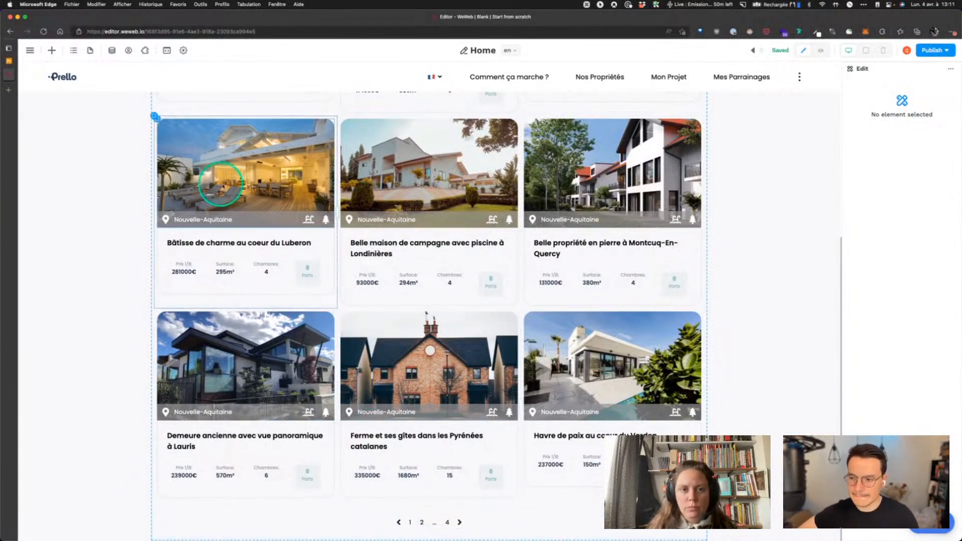
Review the setup and fetched data of the property regions collection, and return to the Home page
scroll(280, 215, "up", 5)
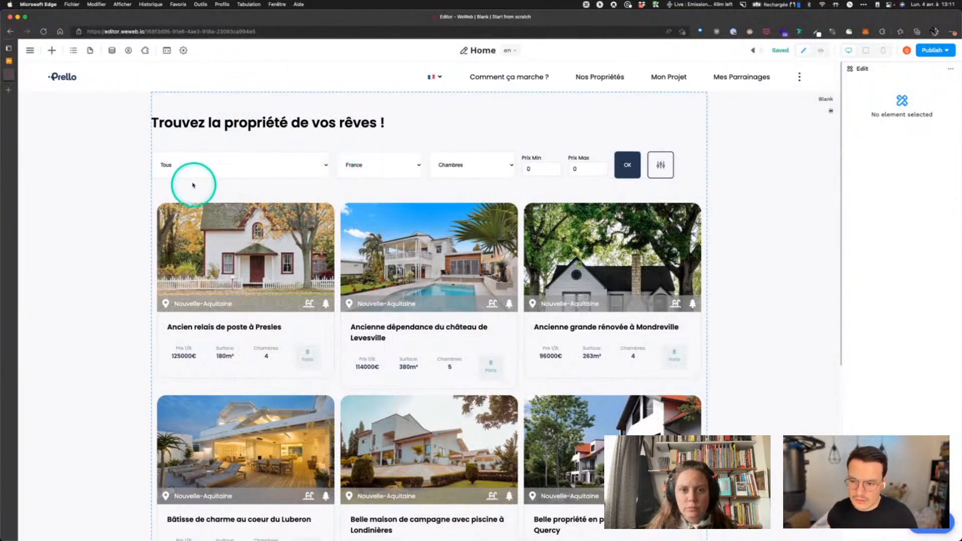
left_click(111, 50)
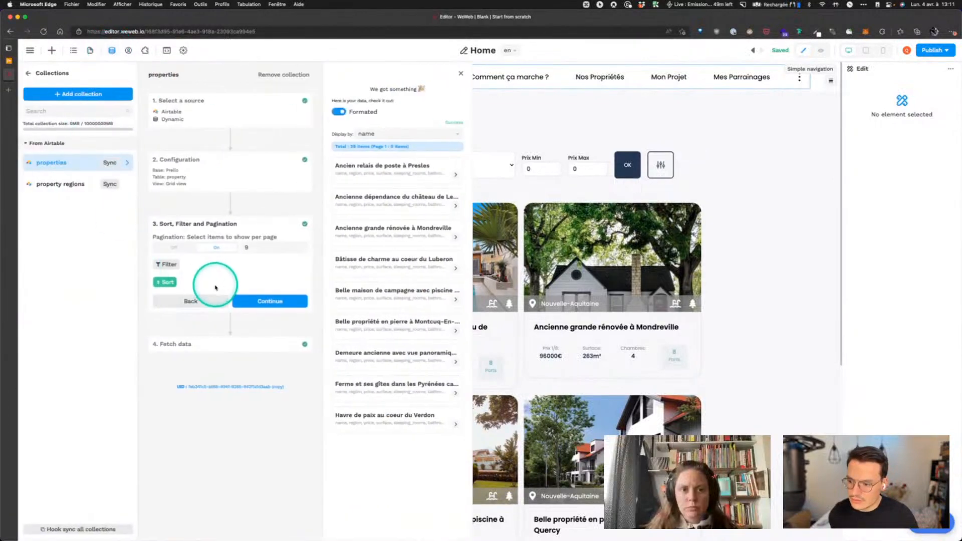
left_click(71, 184)
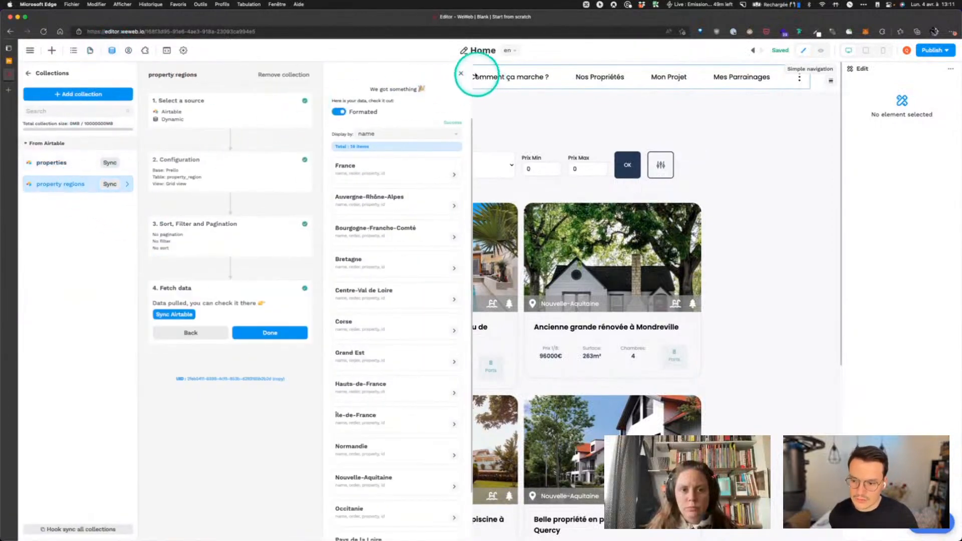
left_click(460, 74)
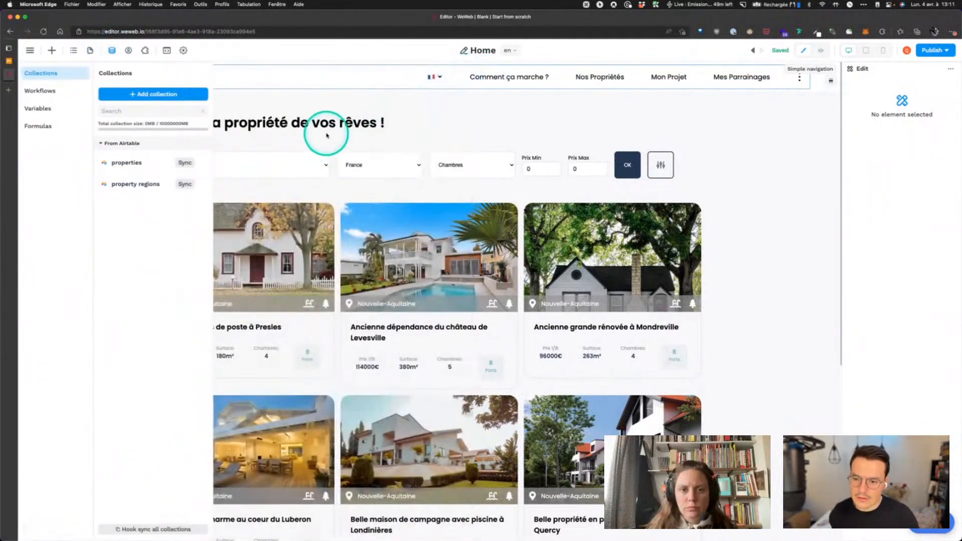
left_click(371, 169)
left_click(193, 168)
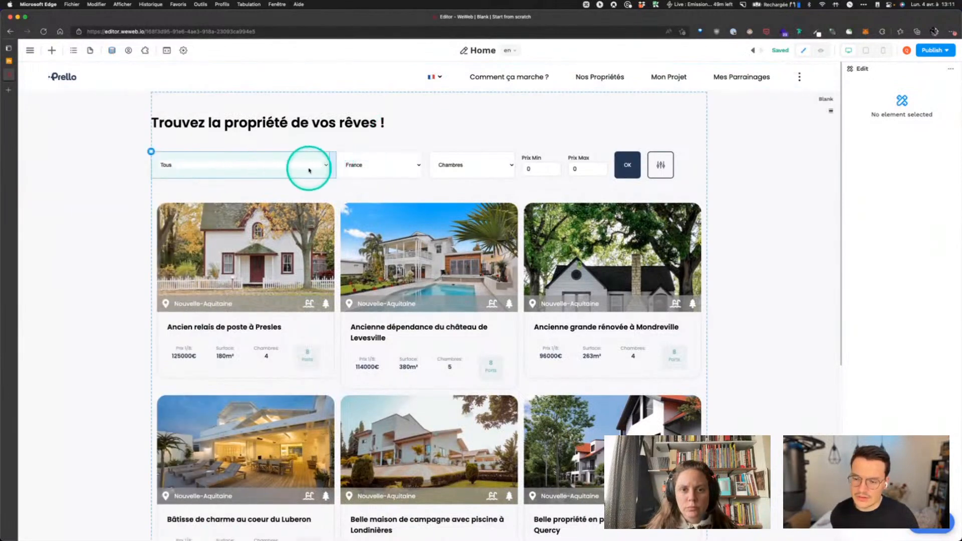
left_click(449, 170)
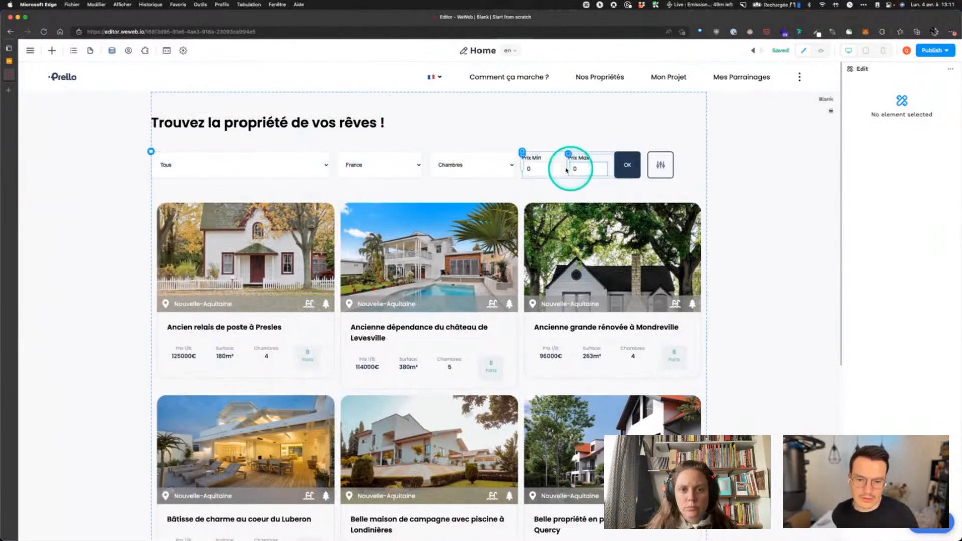
left_click(546, 169)
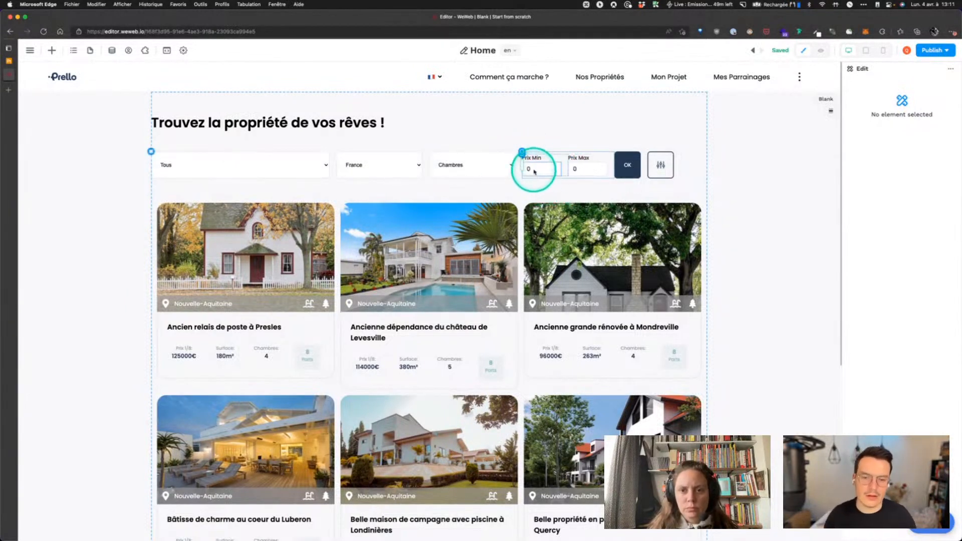
left_click(633, 275)
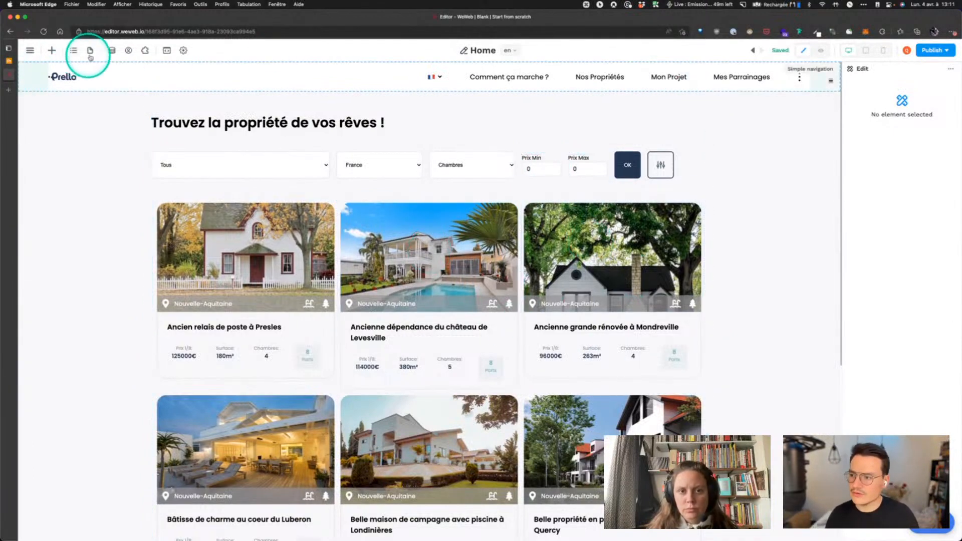
left_click(111, 52)
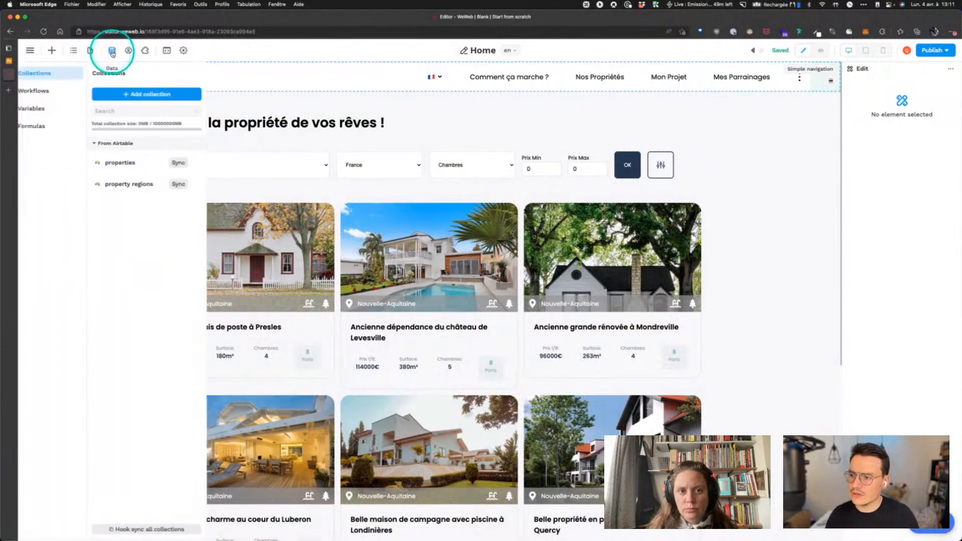
left_click(162, 97)
left_click(203, 122)
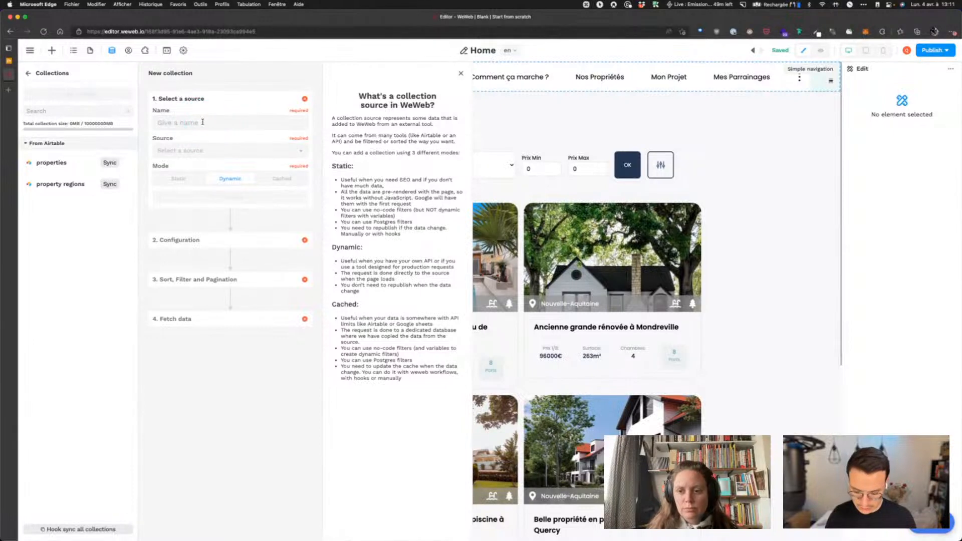
type("proper")
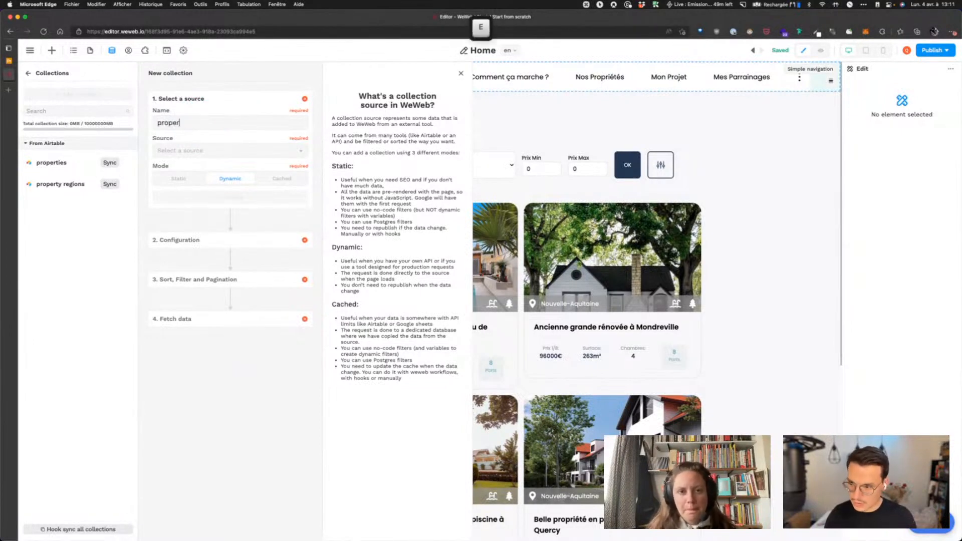
type("ties")
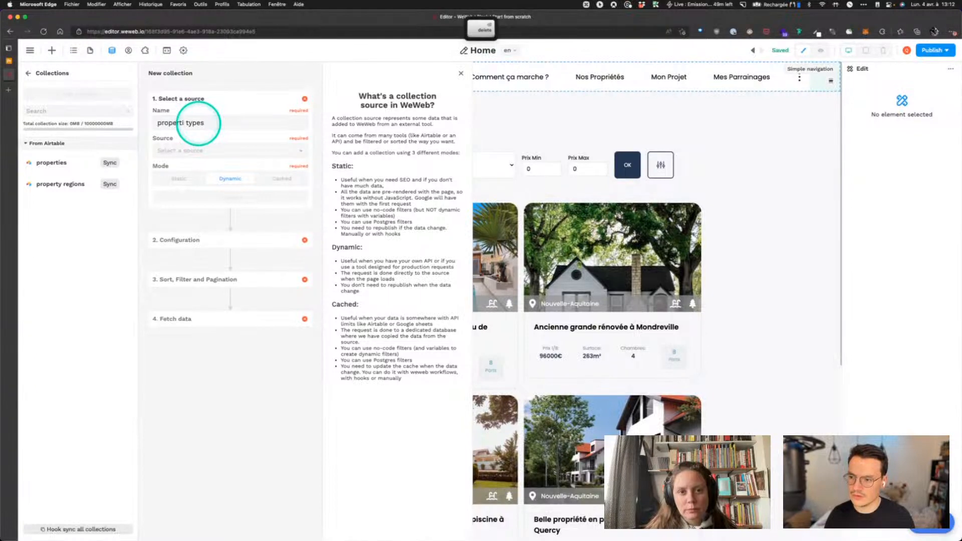
type("y")
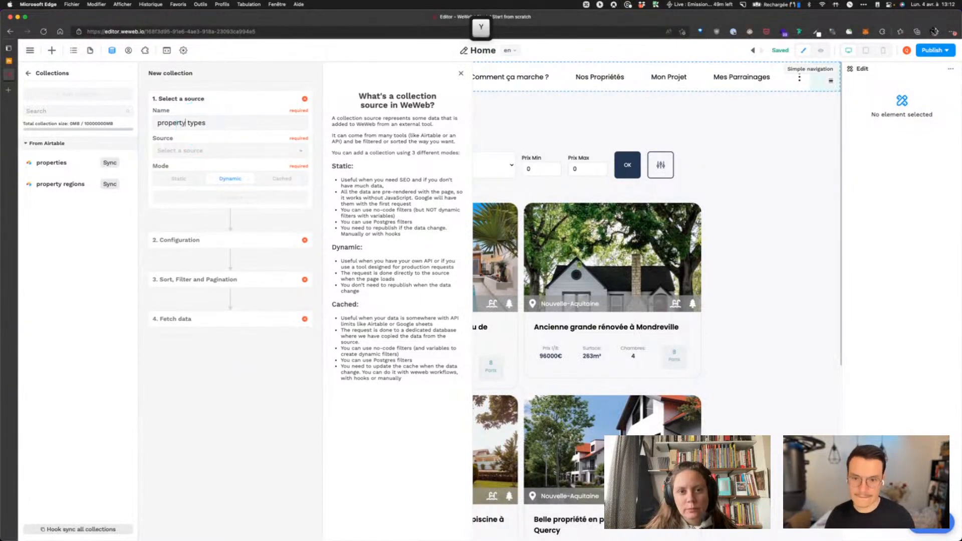
left_click(205, 151)
left_click(204, 164)
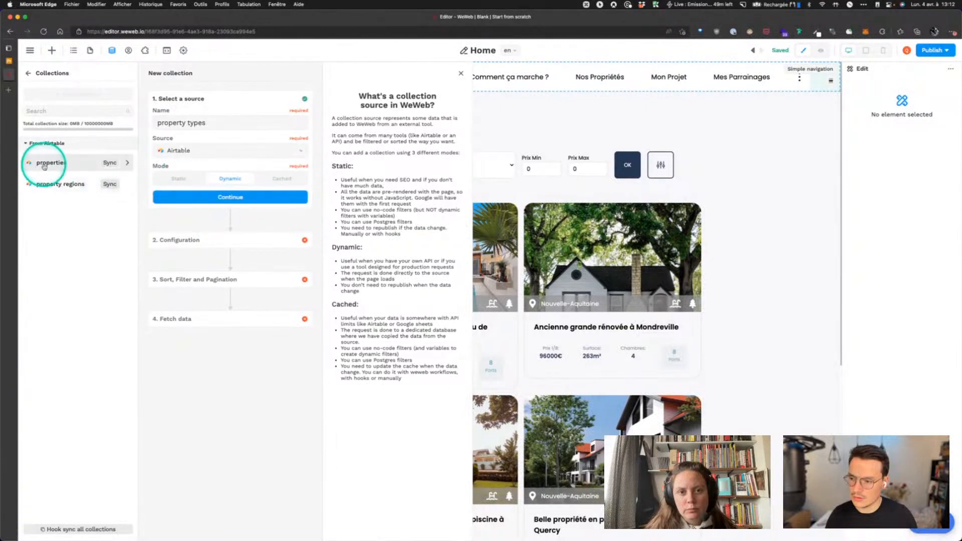
Change the property regions collection's mode to Cached and fetch its data from Airtable
left_click(58, 184)
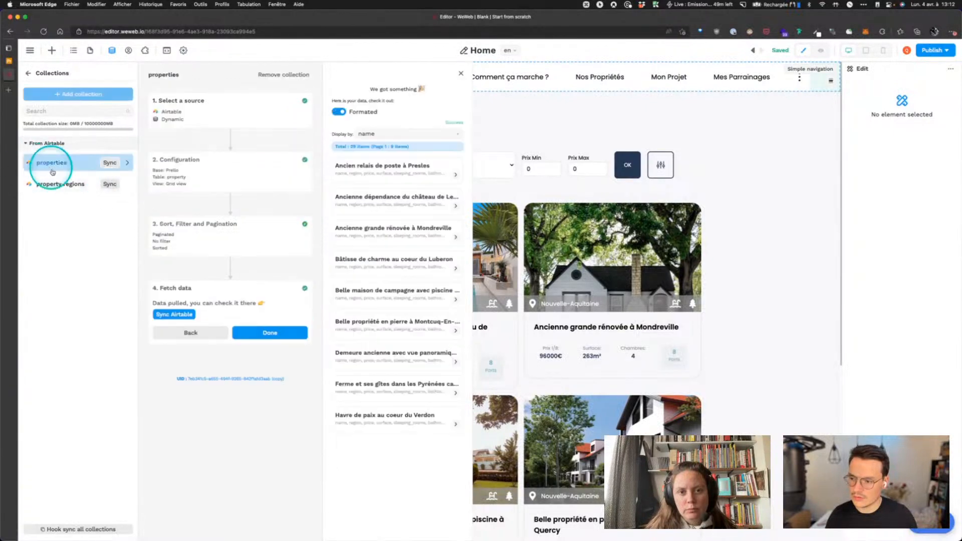
left_click(242, 106)
left_click(280, 180)
left_click(236, 202)
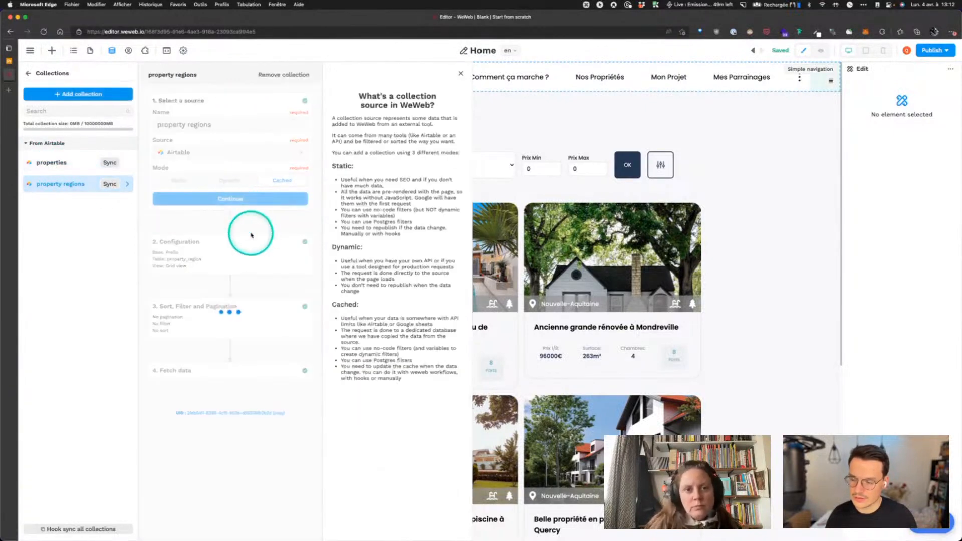
left_click(275, 283)
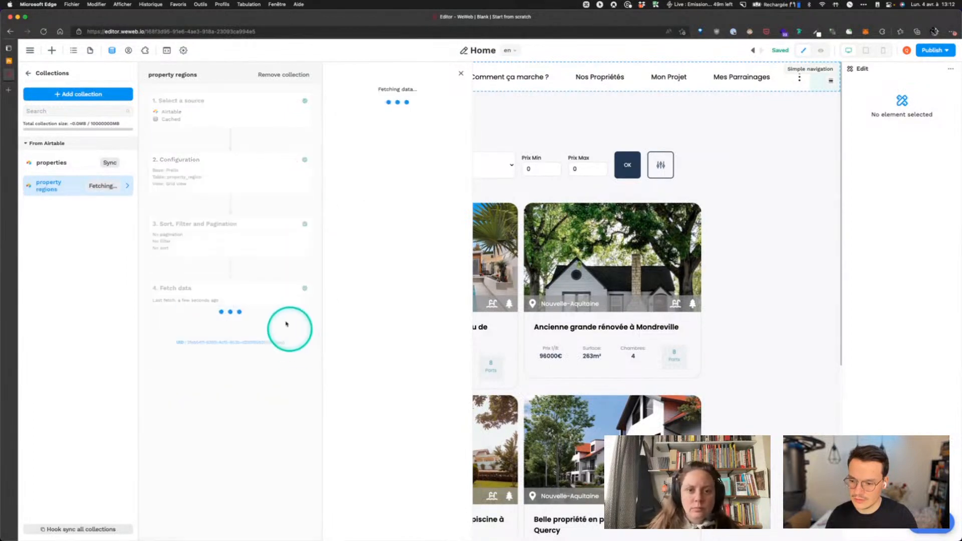
Finish the property regions collection's setup, and change the properties collection's mode to Cached, keeping its existing configuration
left_click(265, 301)
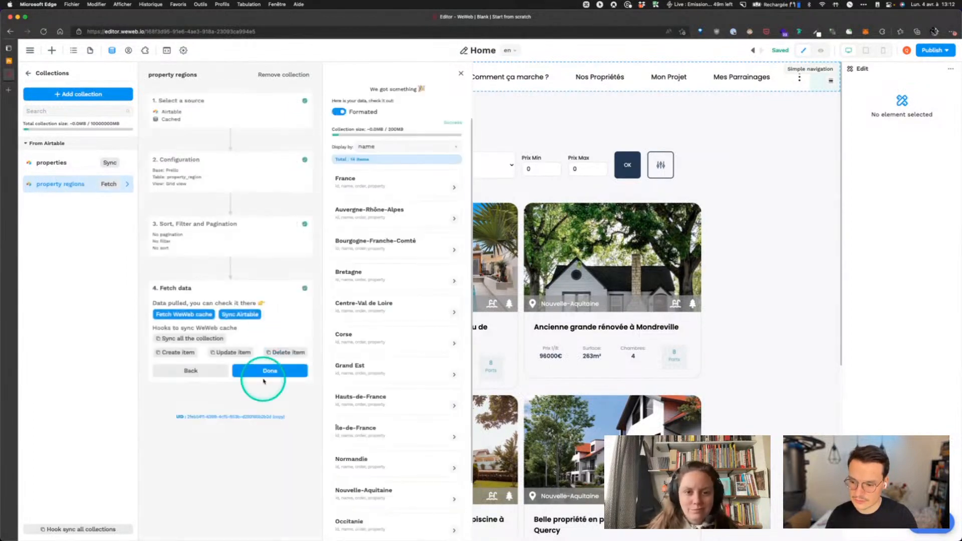
left_click(269, 368)
left_click(142, 168)
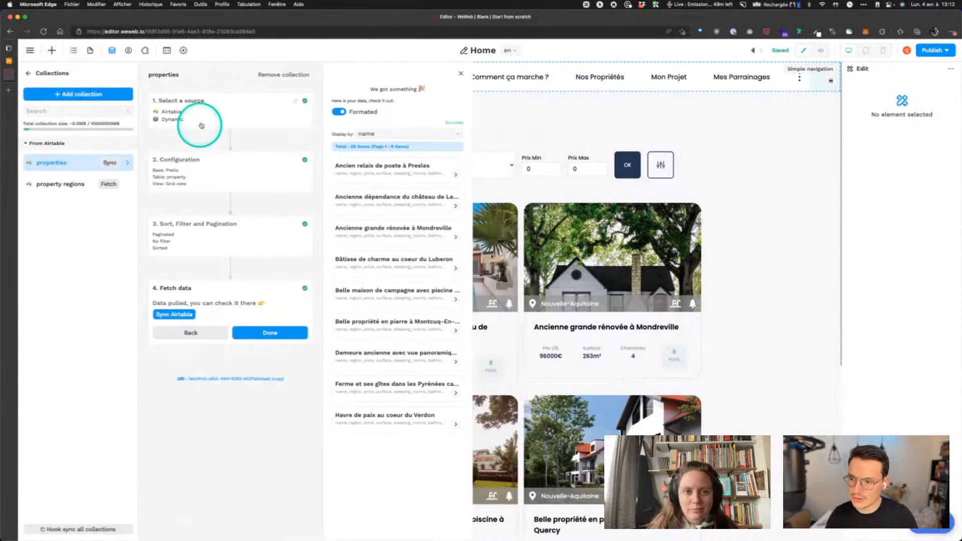
left_click(190, 128)
left_click(253, 197)
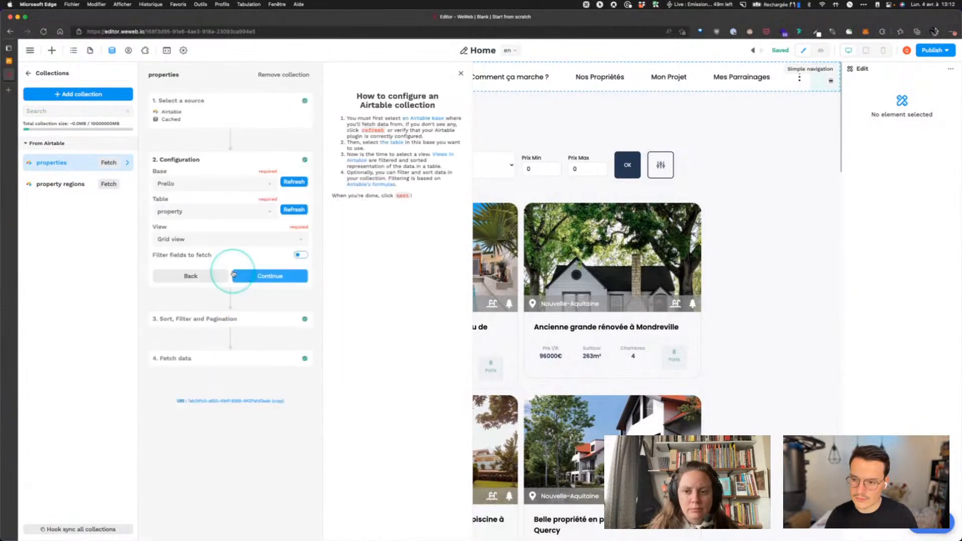
left_click(267, 277)
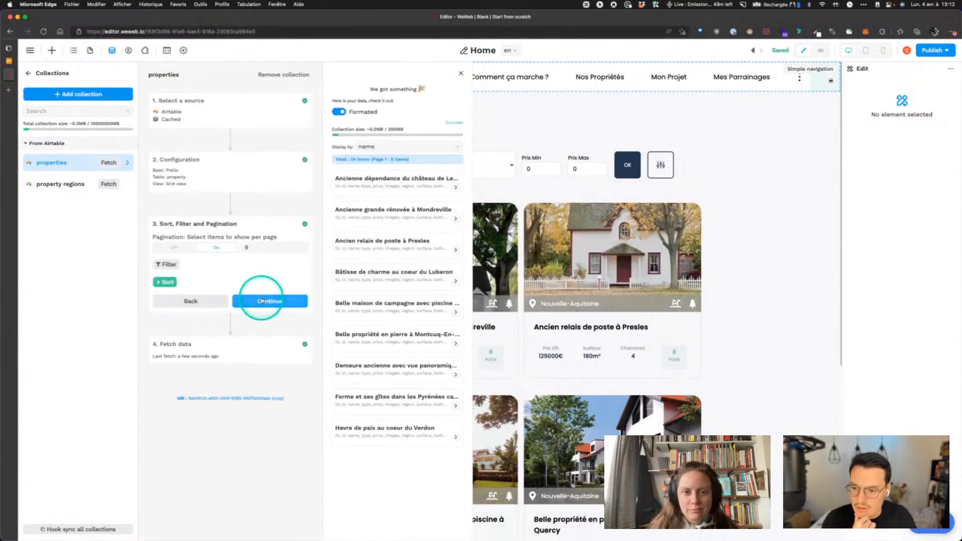
left_click(259, 297)
left_click(267, 372)
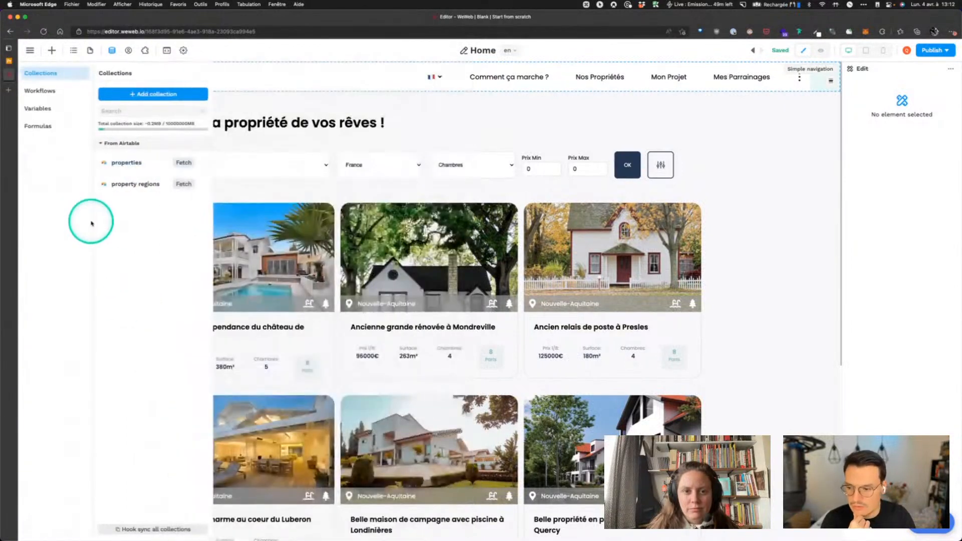
Create a new collection named "property types" with Airtable as its source and Cached as its mode
left_click(145, 95)
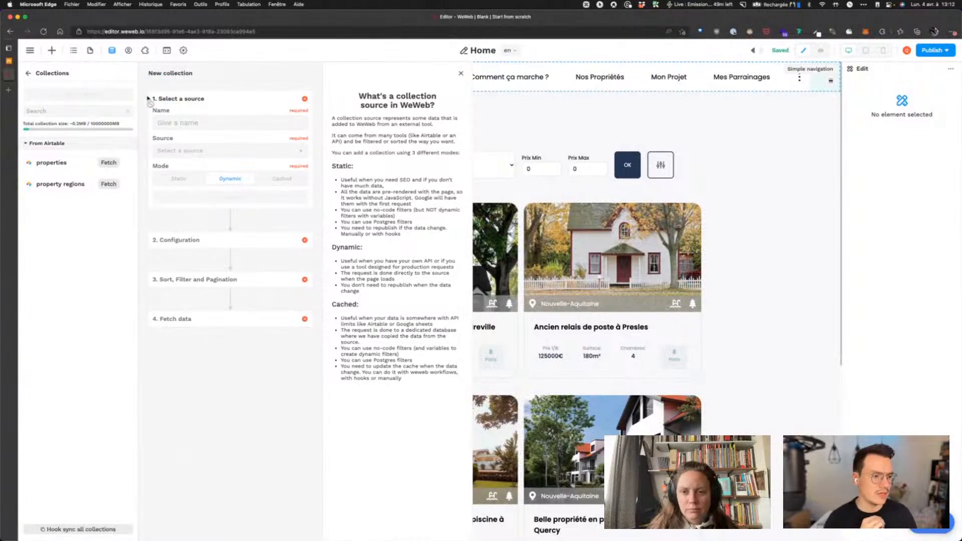
left_click(207, 126)
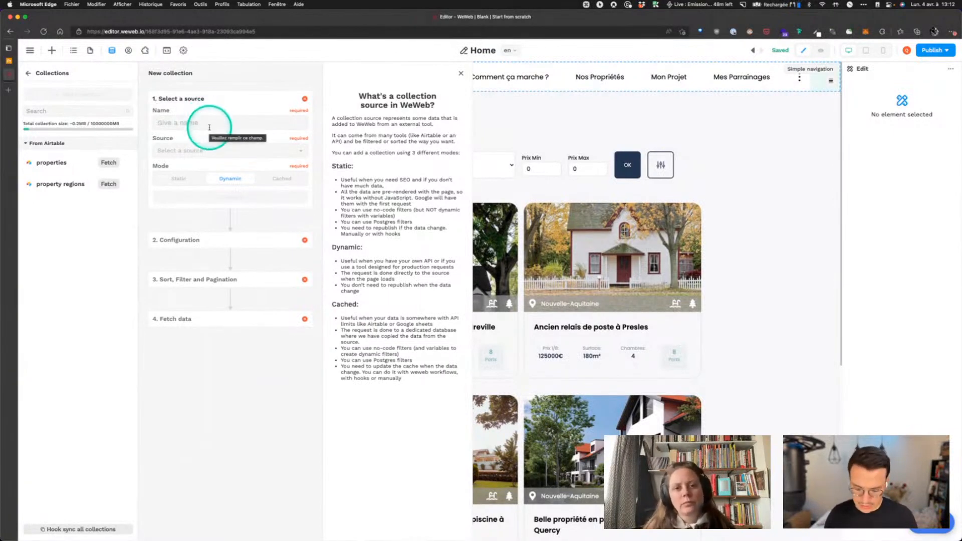
type("property types")
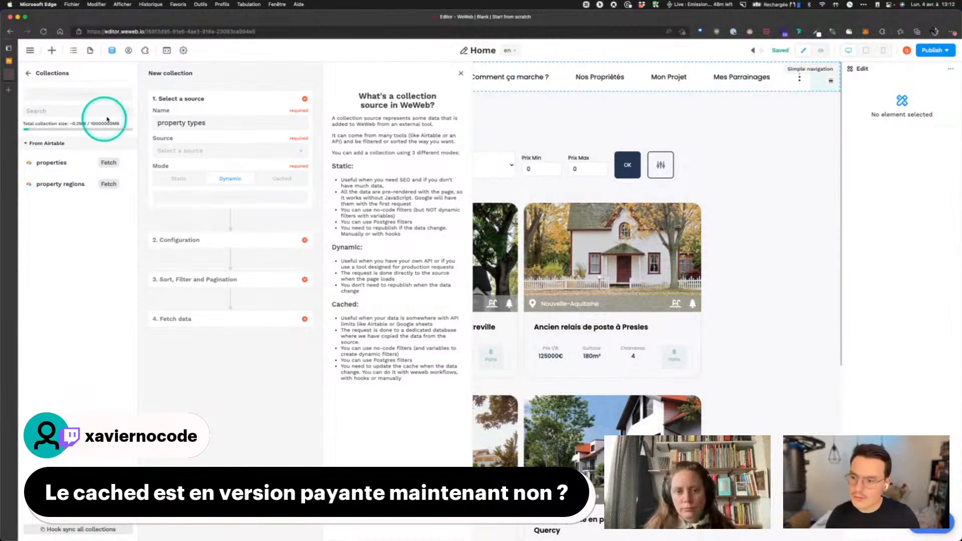
left_click(202, 152)
left_click(204, 164)
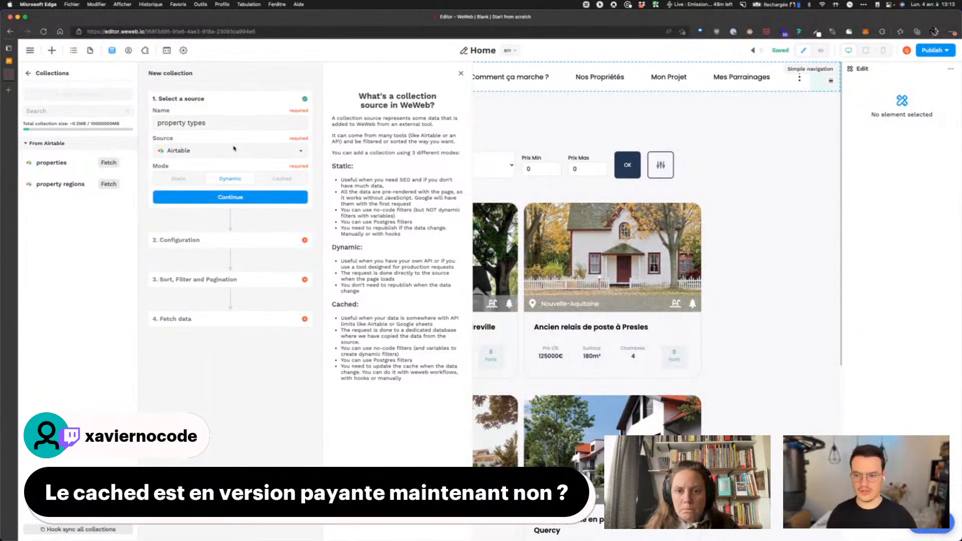
left_click(281, 178)
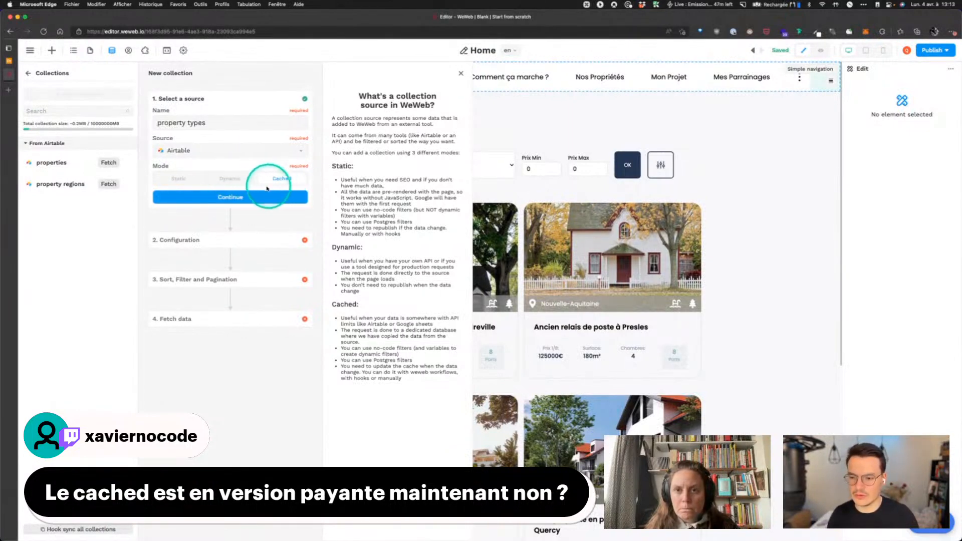
left_click(225, 199)
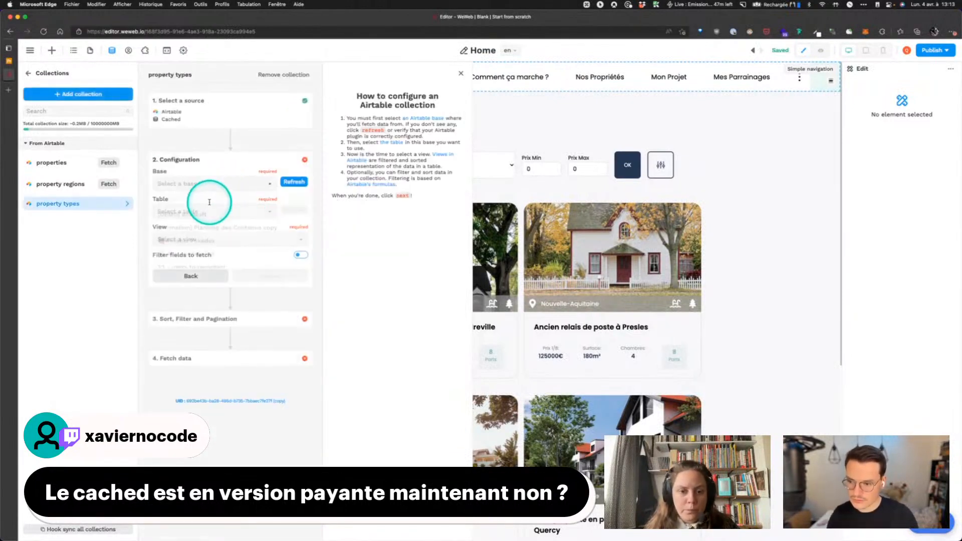
Configure the property types collection to use the property_type table of the Prello base
left_click(214, 187)
type("prell")
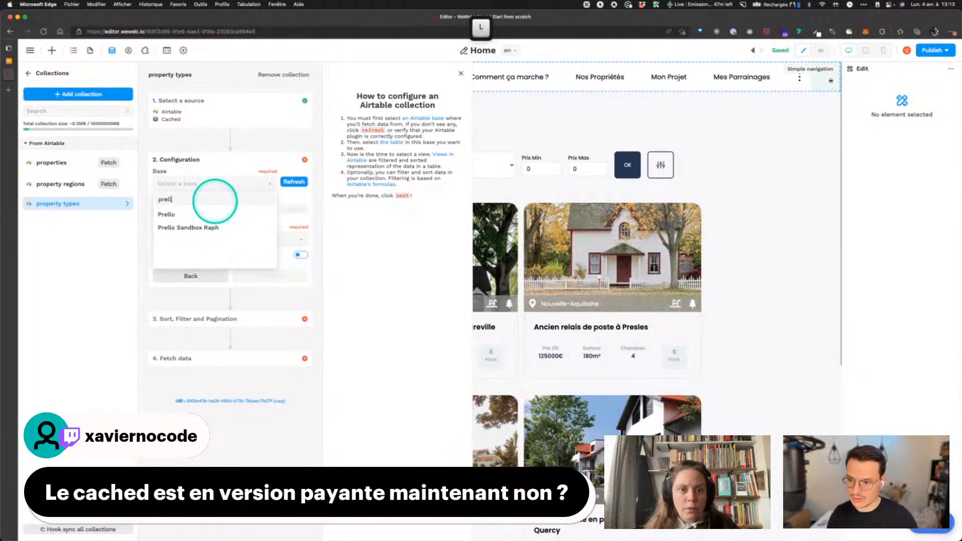
left_click(195, 214)
left_click(197, 212)
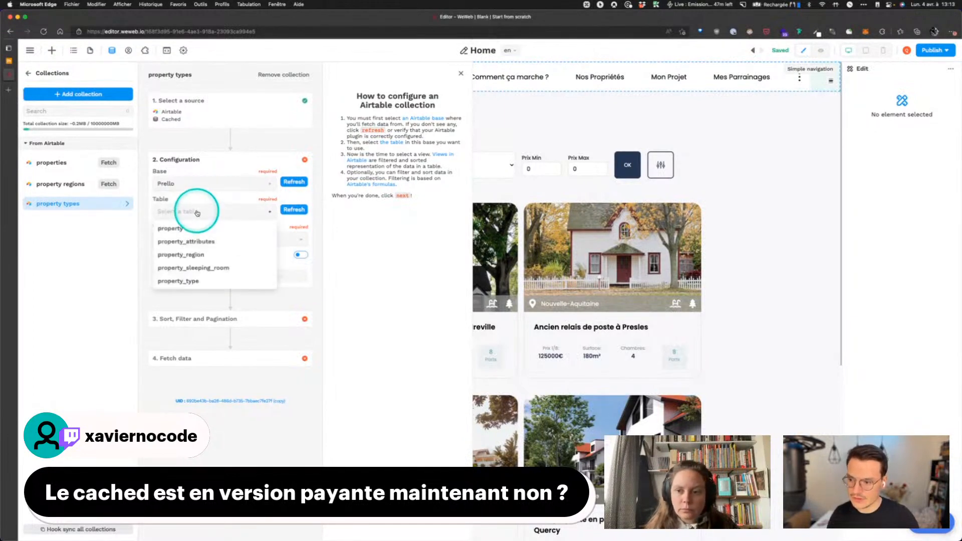
left_click(211, 281)
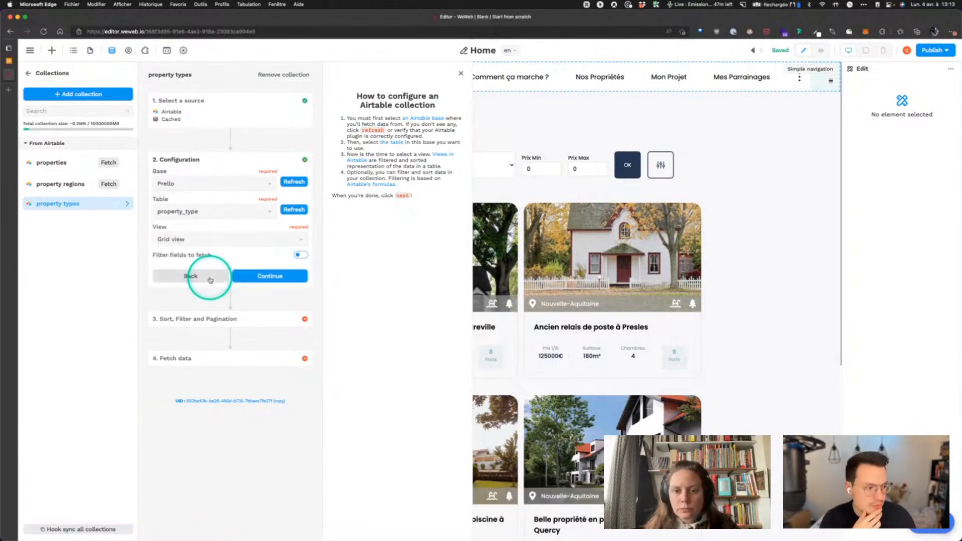
left_click(253, 275)
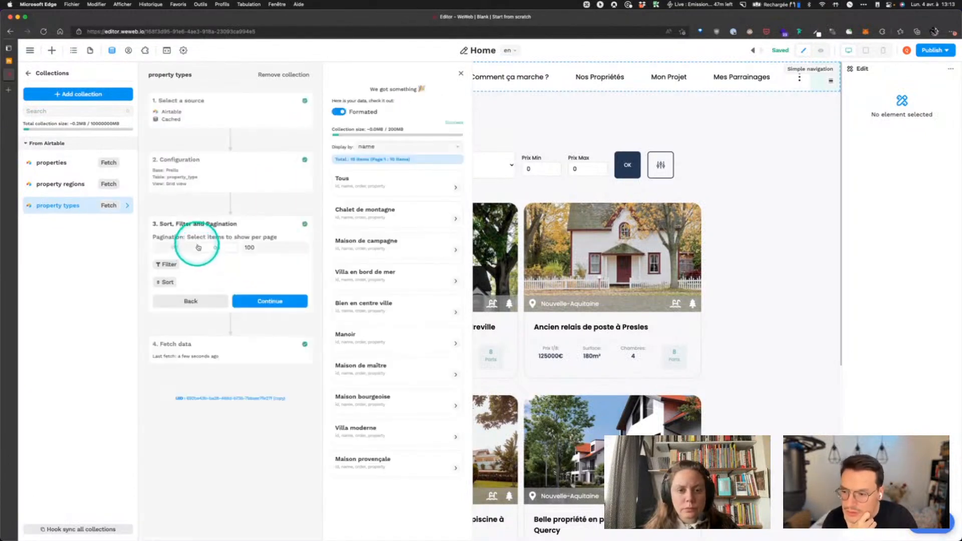
Turn off pagination for the property types collection and add an ascending sort by order
left_click(189, 246)
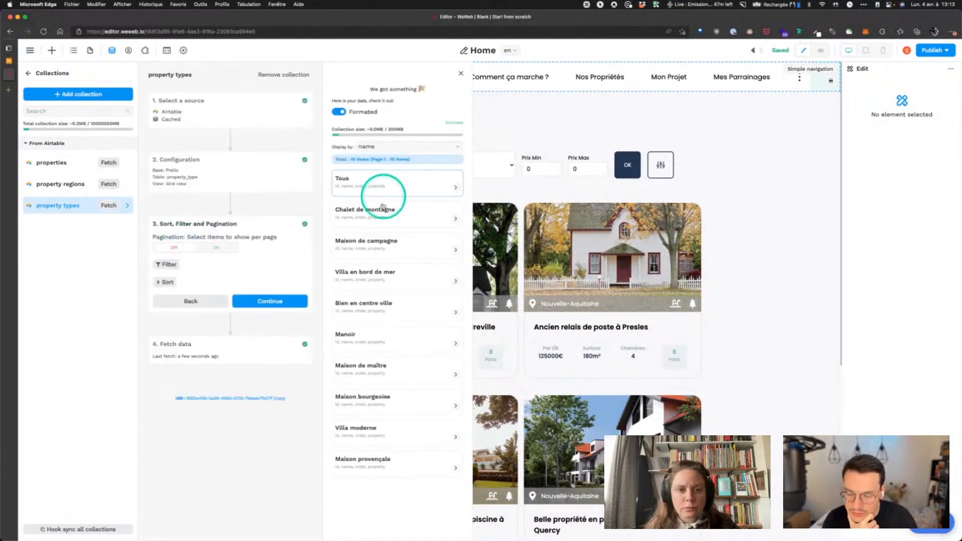
left_click(165, 283)
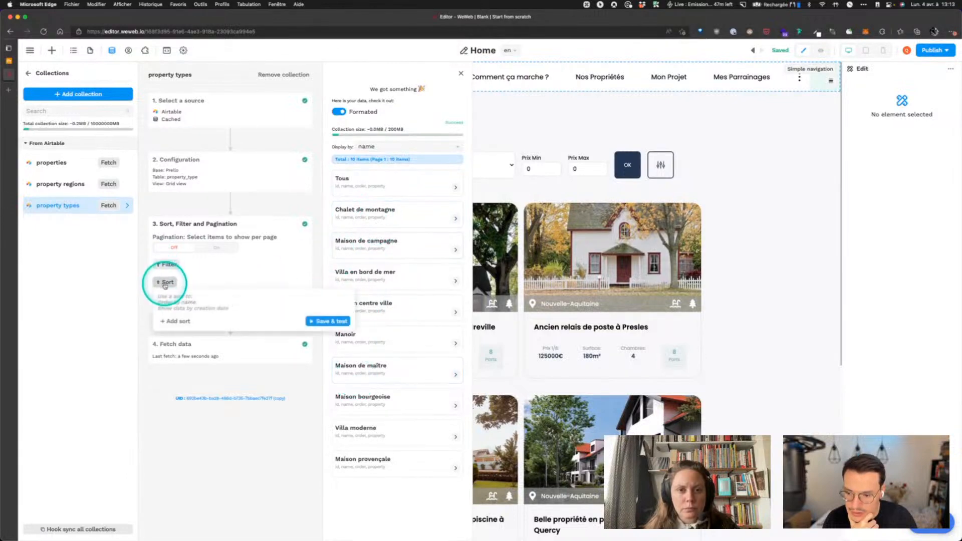
left_click(176, 321)
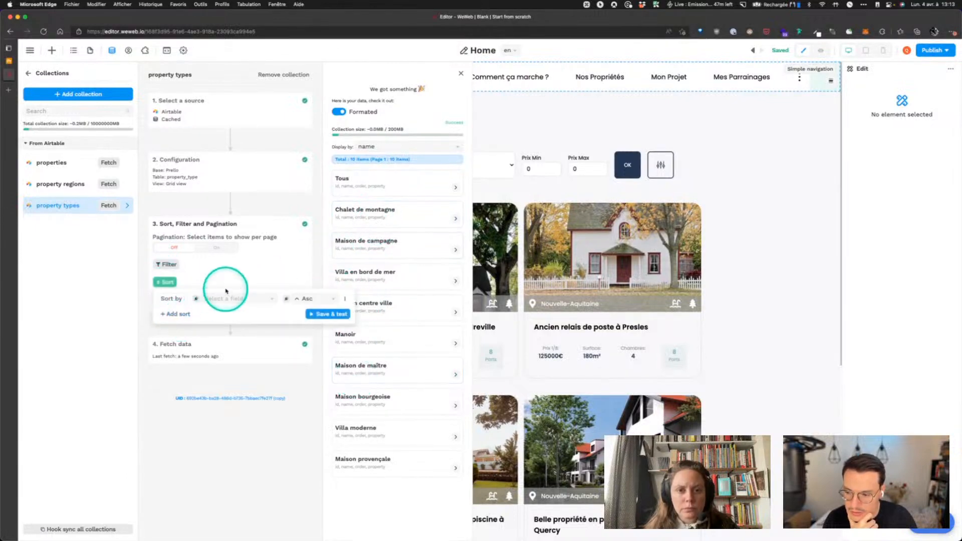
left_click(223, 299)
left_click(221, 340)
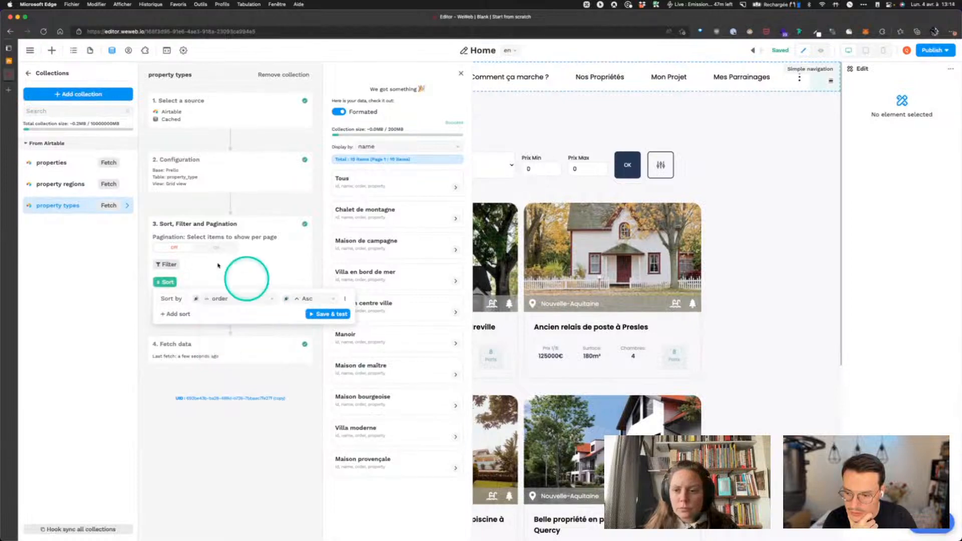
Switch to the Prello base in Airtable, check the property_type table's order field, and return to the WeWeb editor
left_click(9, 61)
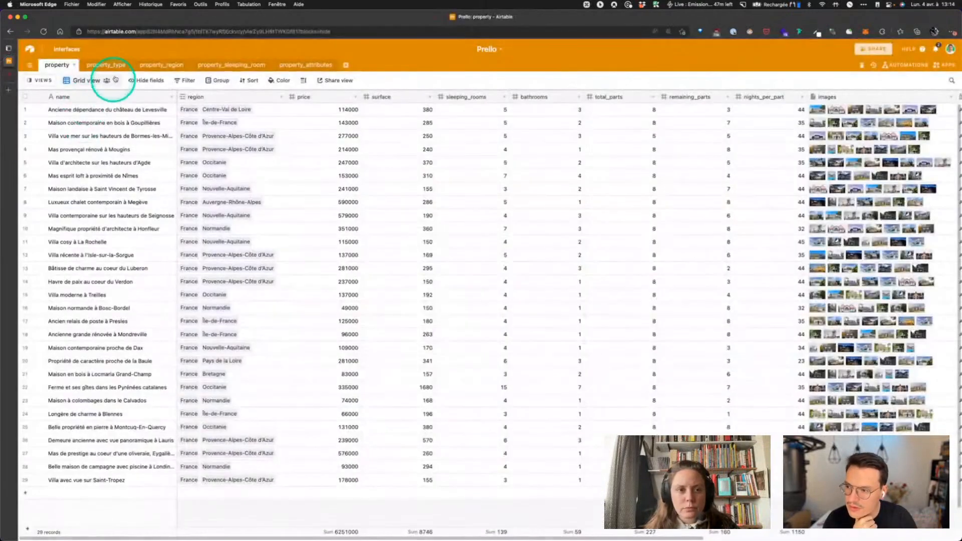
left_click(106, 67)
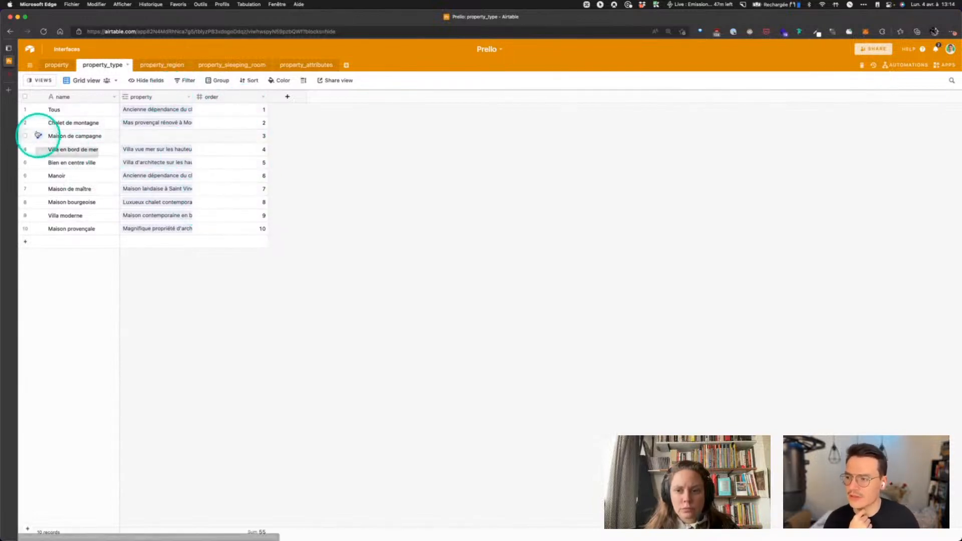
left_click(9, 76)
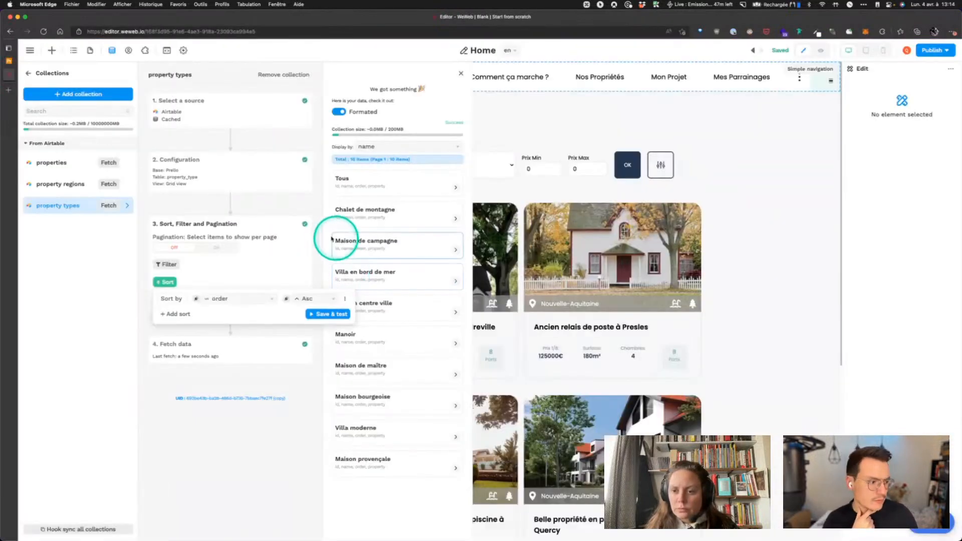
Save and test the sort on the property types collection and complete the collection's setup
left_click(326, 314)
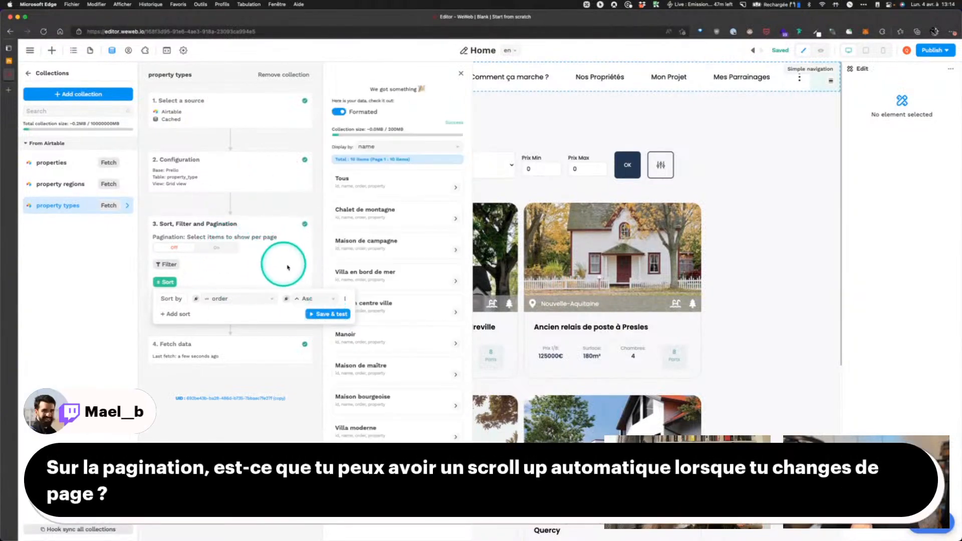
left_click(274, 300)
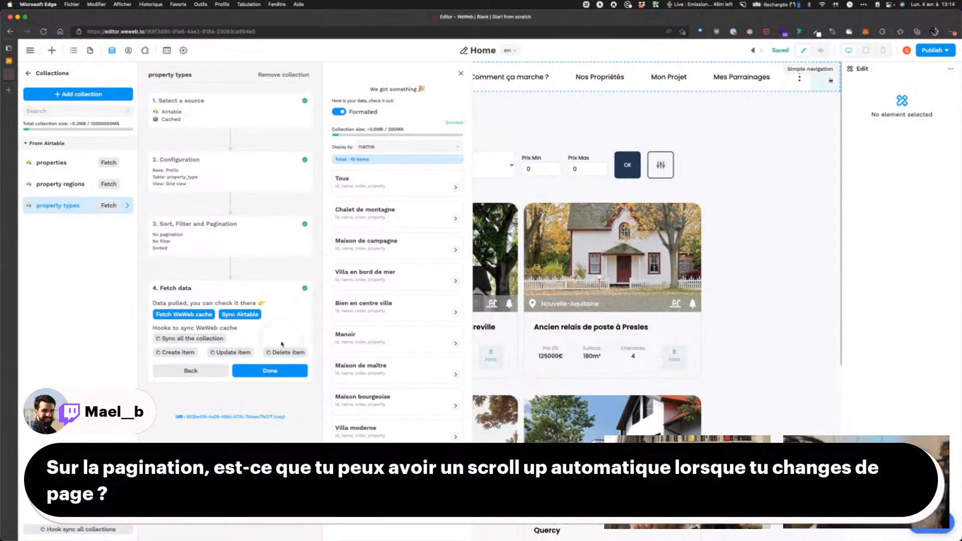
left_click(270, 375)
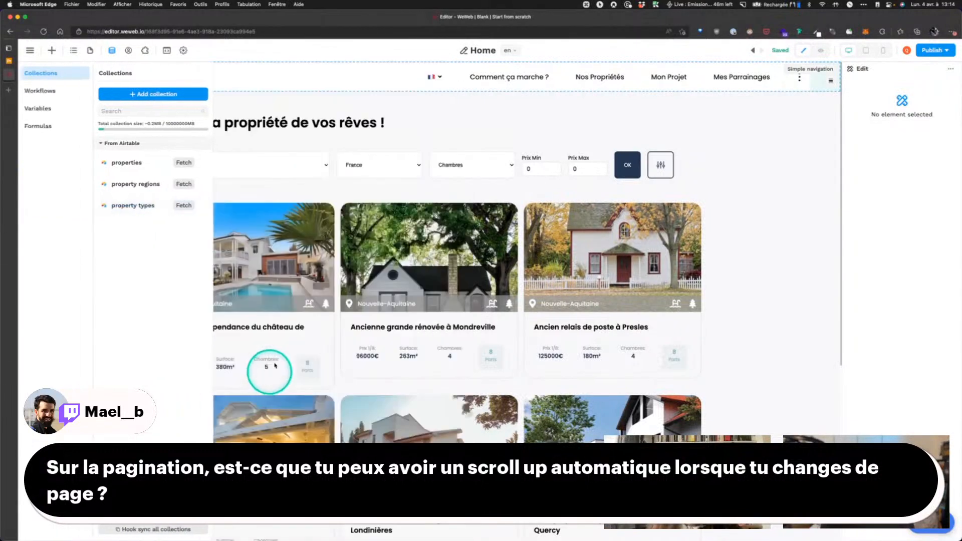
Select the paginator below the property listing and create a workflow for it with an On click trigger
scroll(280, 181, "down", 5)
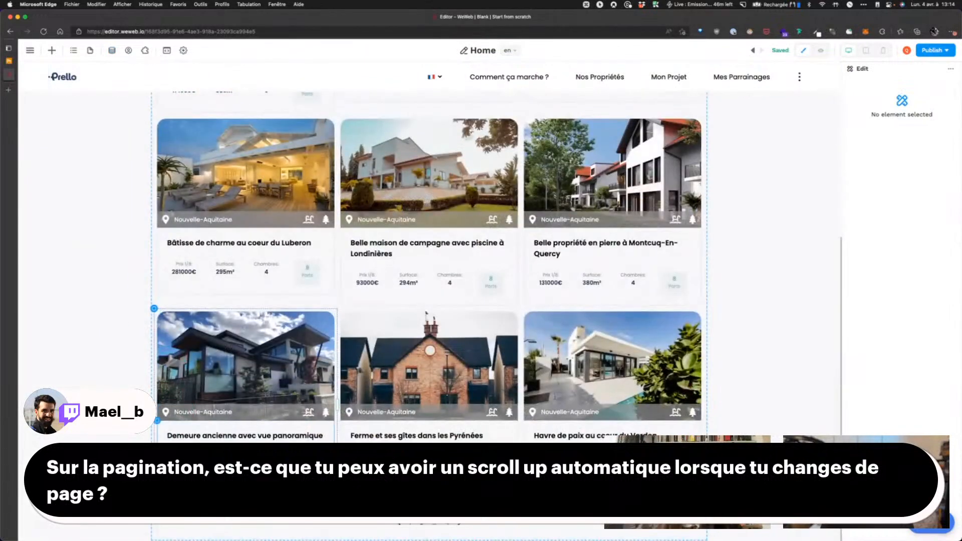
left_click(170, 526)
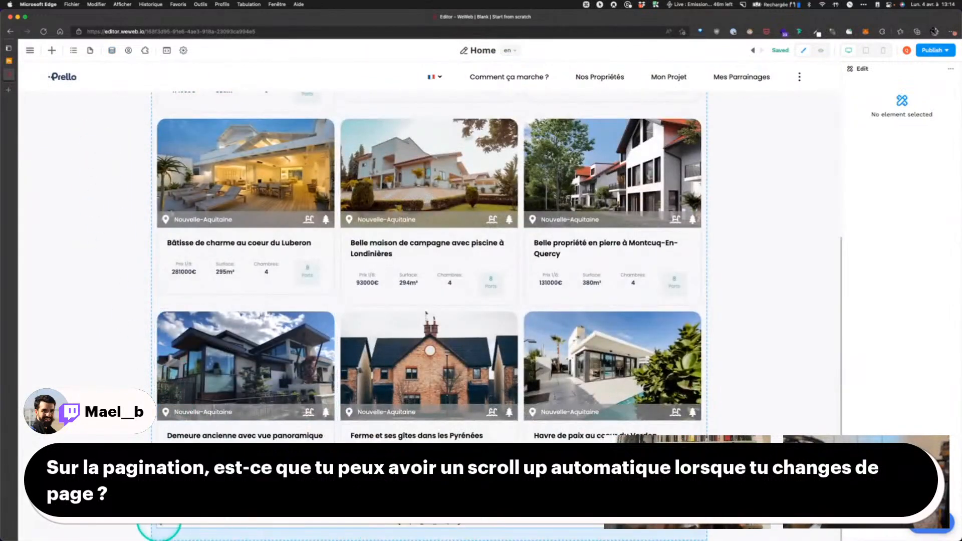
left_click(160, 525)
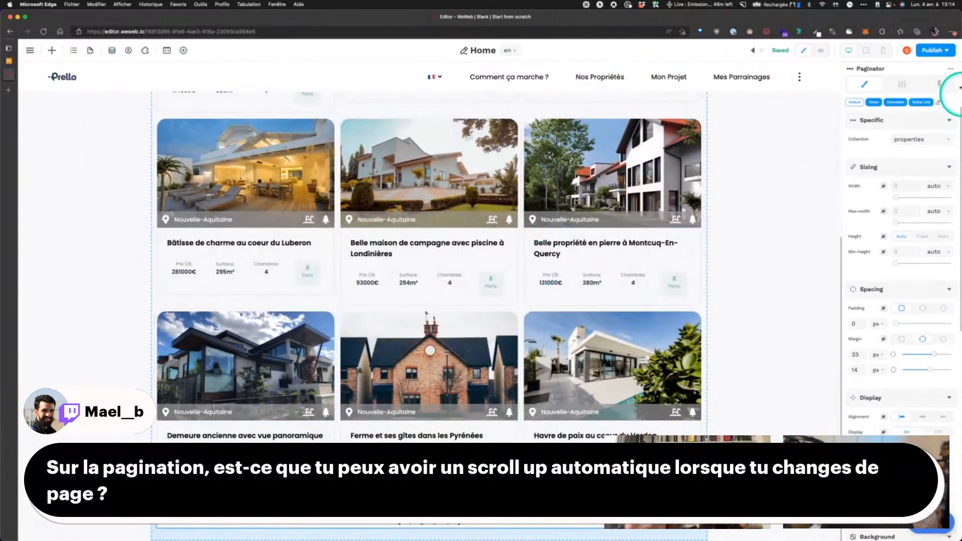
left_click(937, 86)
left_click(884, 183)
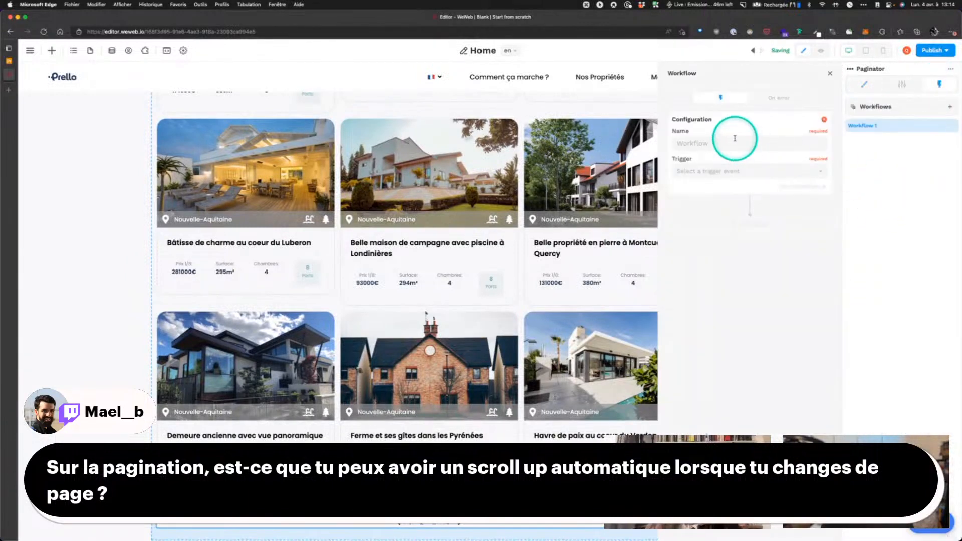
left_click(711, 171)
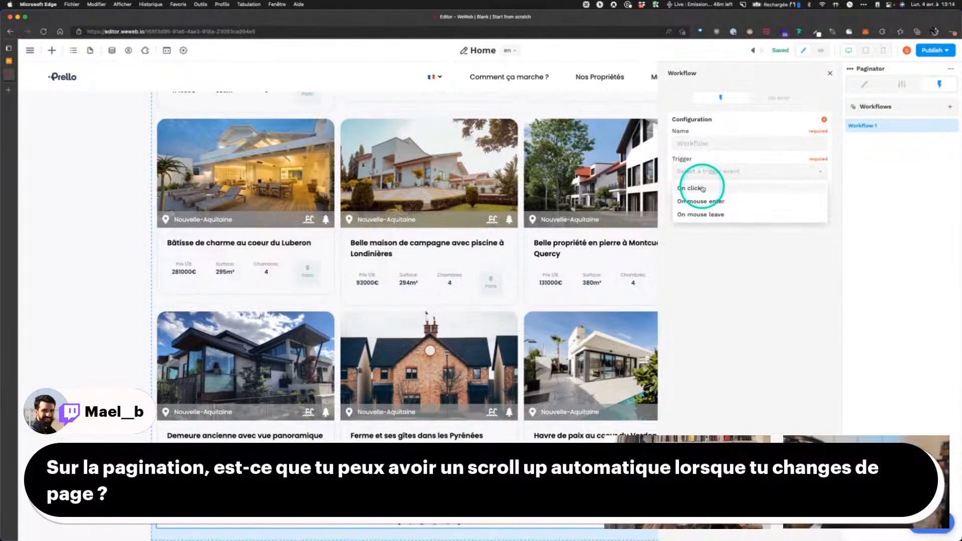
left_click(703, 188)
Add a Custom JavaScript action to the paginator's On click workflow and open its code for editing
left_click(731, 223)
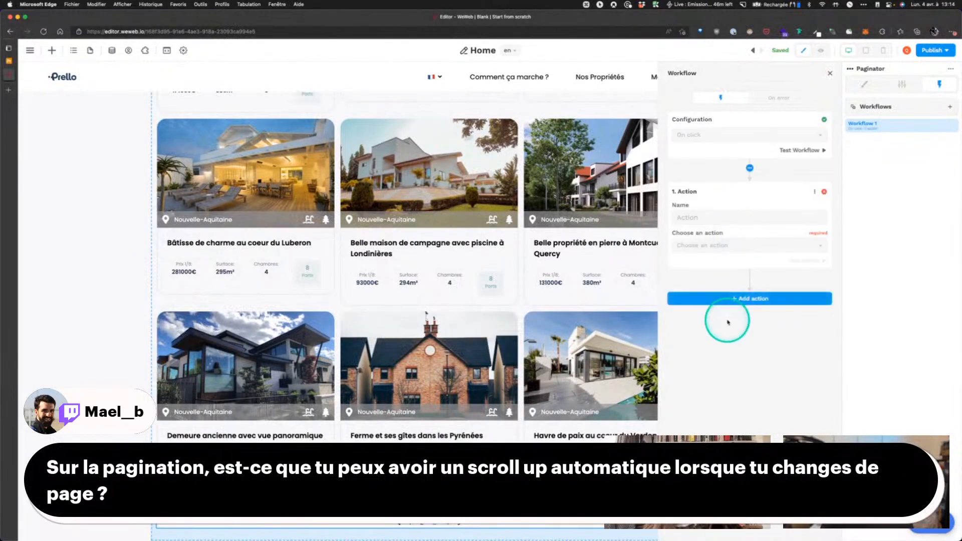
left_click(700, 247)
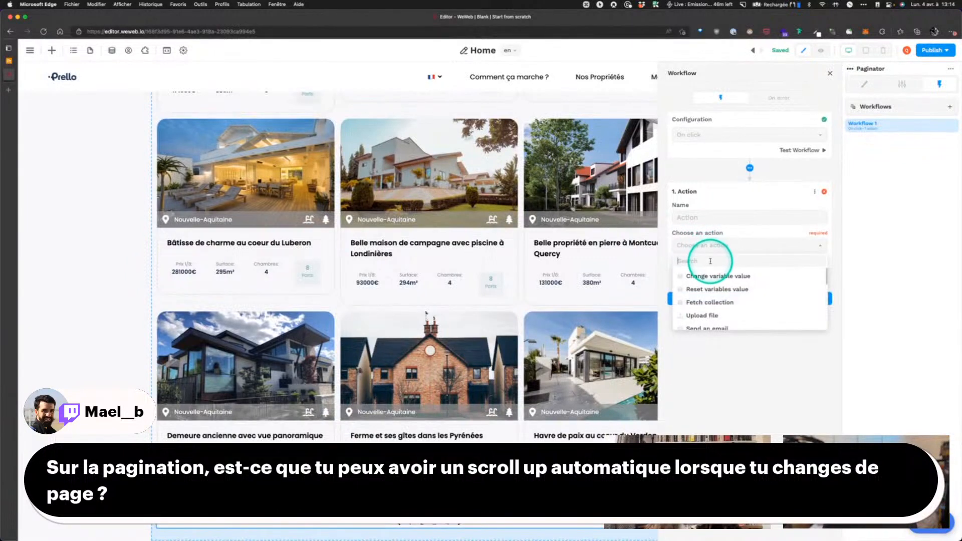
scroll(712, 301, "down", 5)
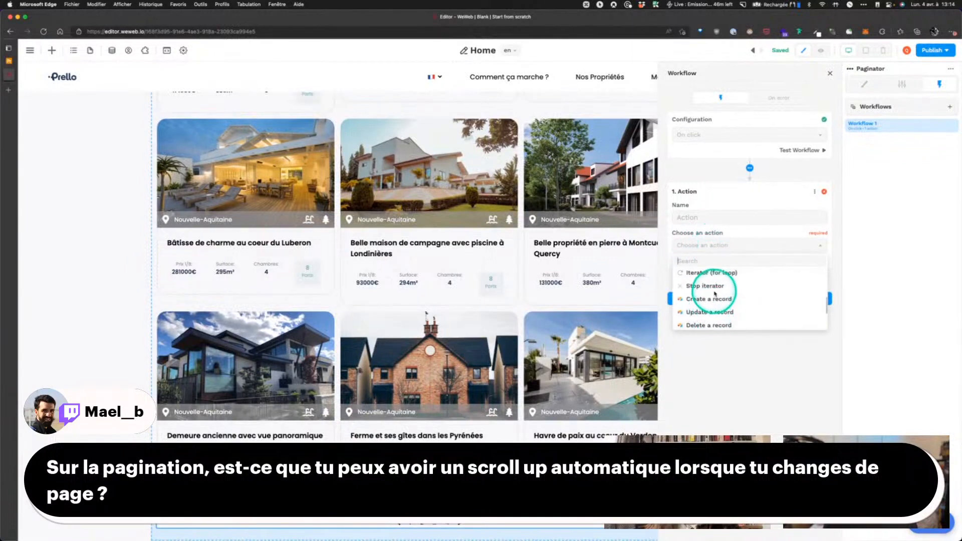
scroll(714, 295, "down", 3)
left_click(711, 296)
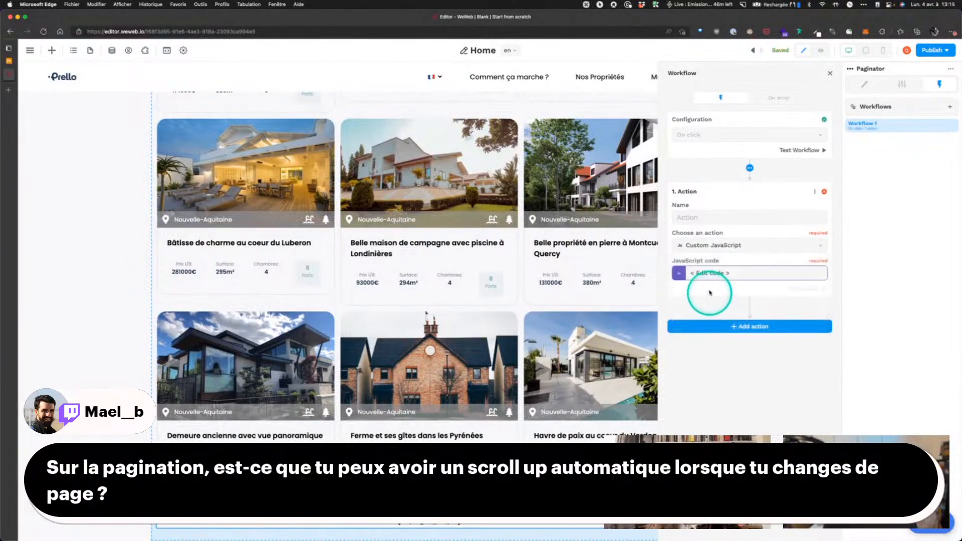
left_click(710, 273)
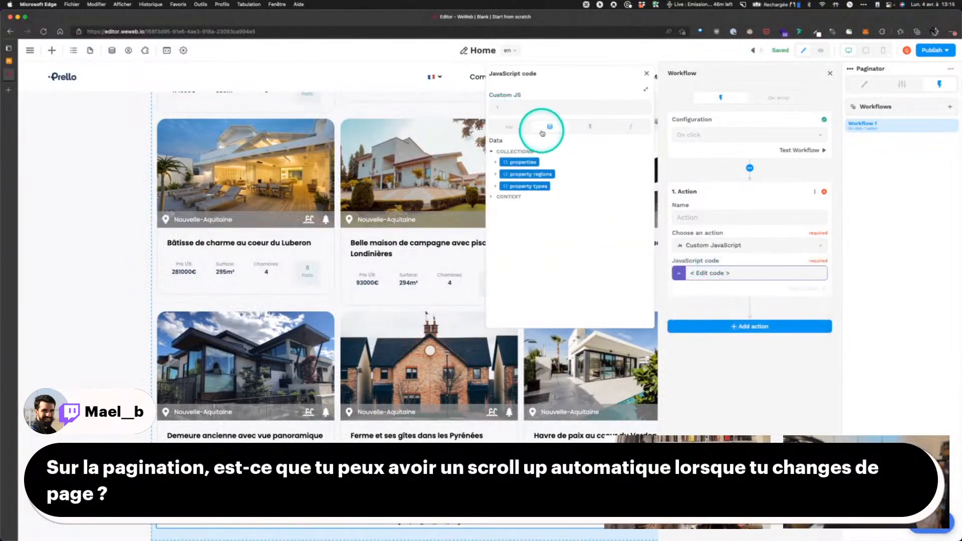
Search the web for "scroll top of page javascript" and copy the pure JavaScript solution from the Stack Overflow answer
left_click(9, 91)
type("scroll to")
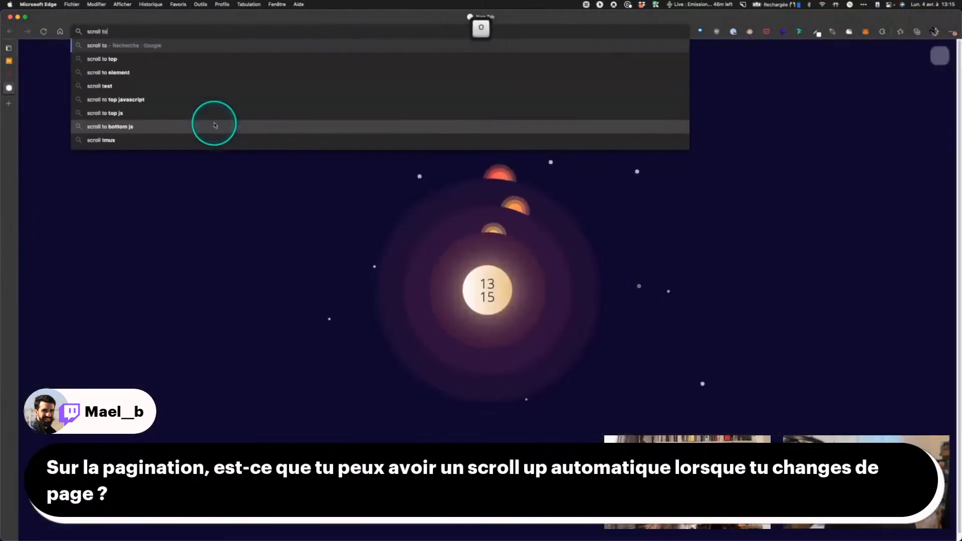
type("p of ")
type("page ja")
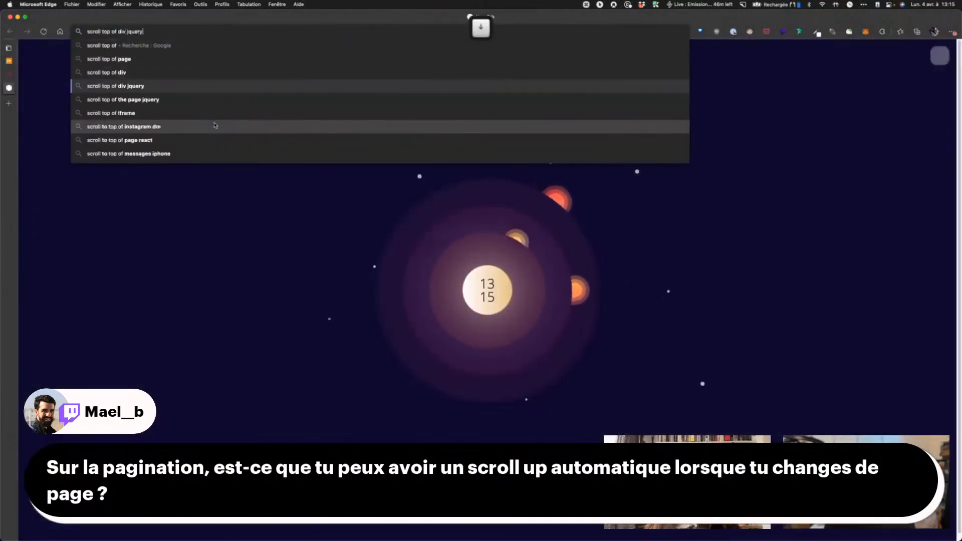
key("Return")
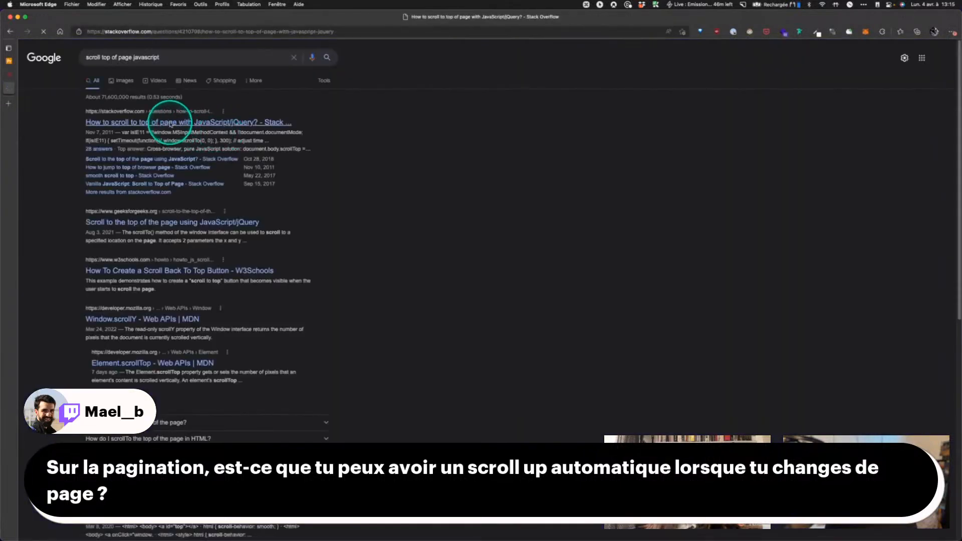
scroll(387, 387, "down", 3)
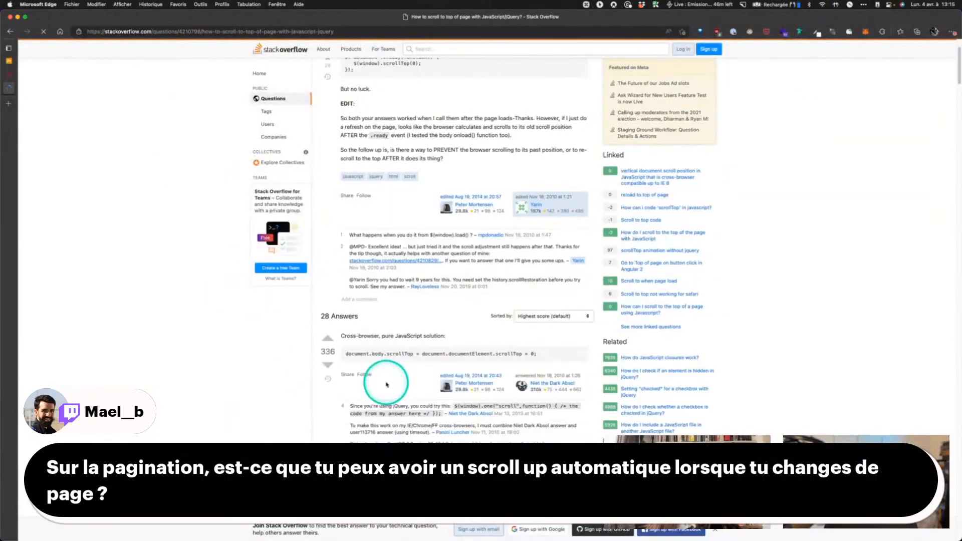
left_click_drag(345, 354, 542, 355)
key("super+c")
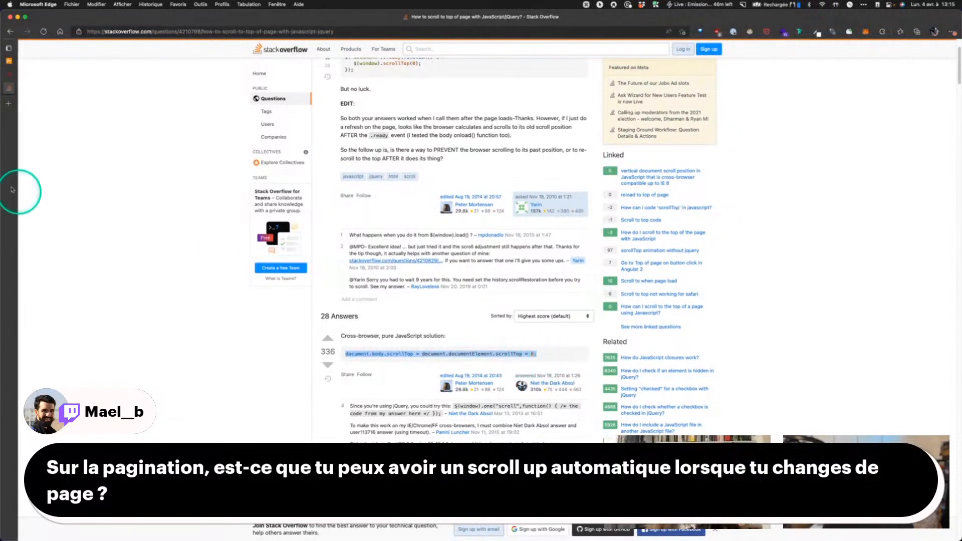
Return to the WeWeb editor and set the action's custom code to "document.body.scrollTop = document.documentElement.scrollTop = 0;"
mouse_move(31, 62)
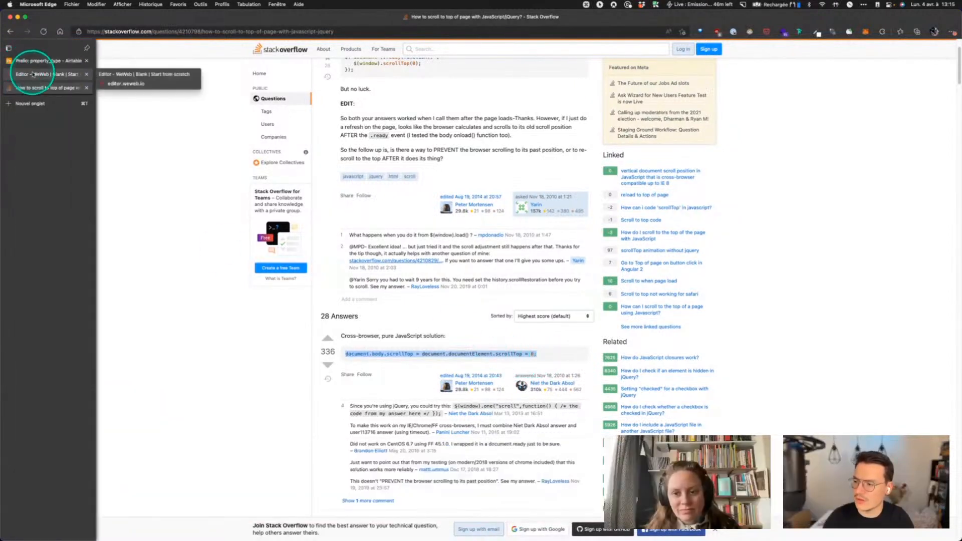
left_click(25, 75)
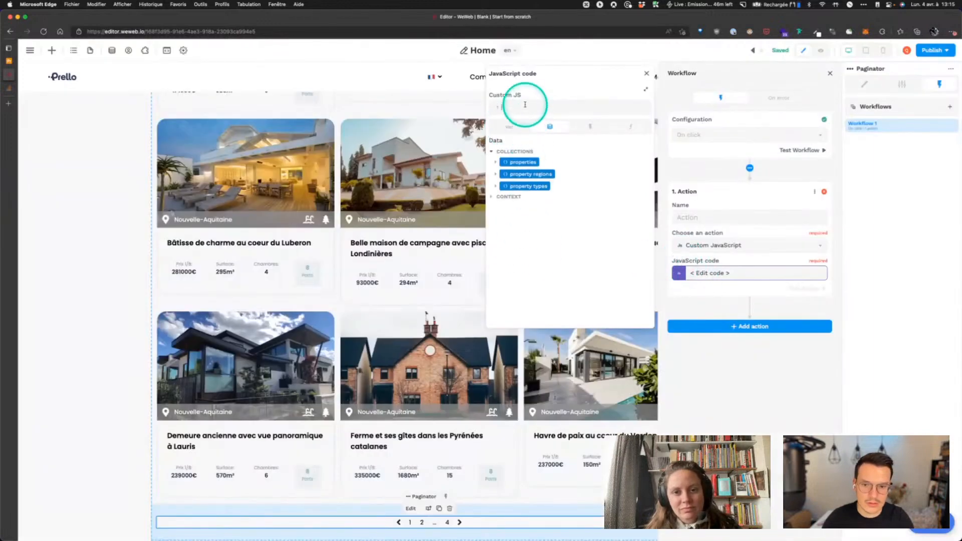
key("super+v")
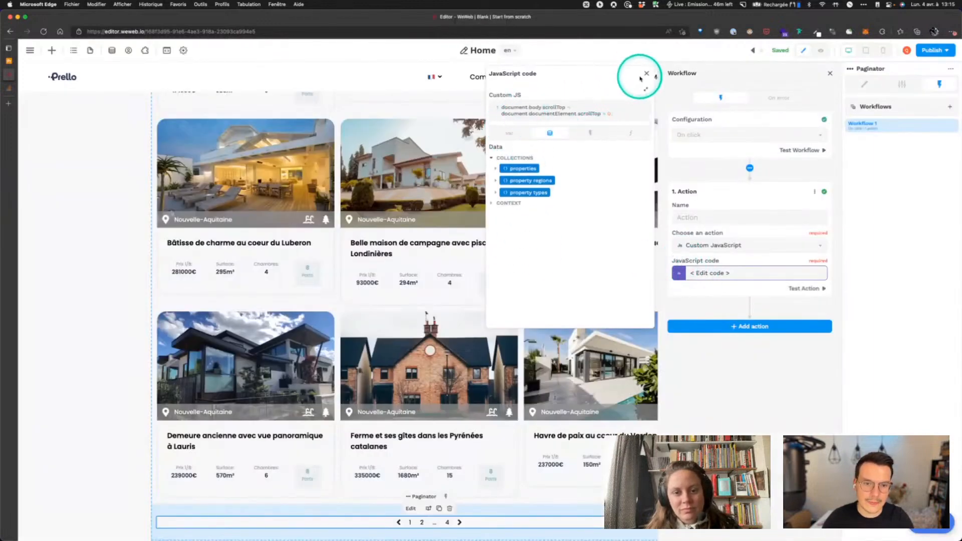
left_click(646, 73)
Preview the page and test the paginator's scroll-up by switching to page 2 and back to page 1
left_click(820, 50)
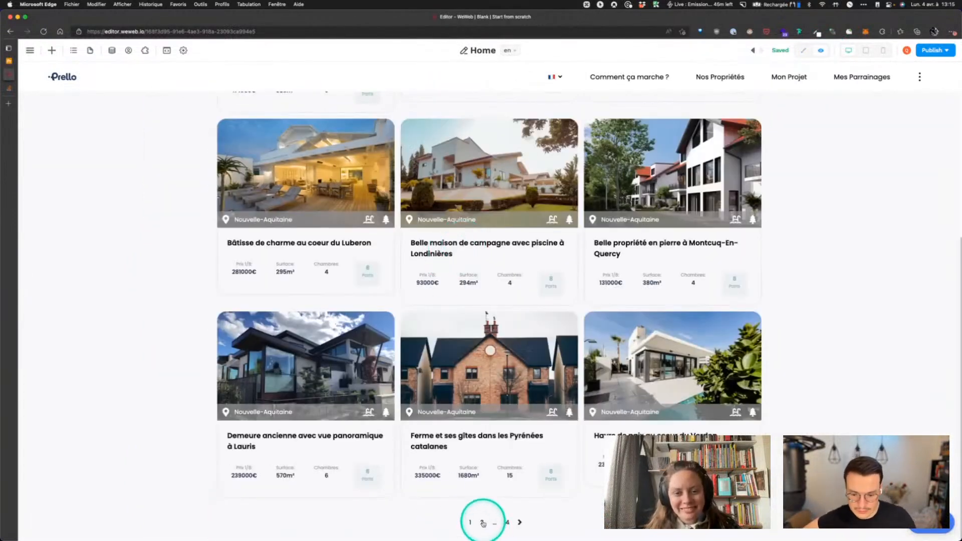
left_click(483, 523)
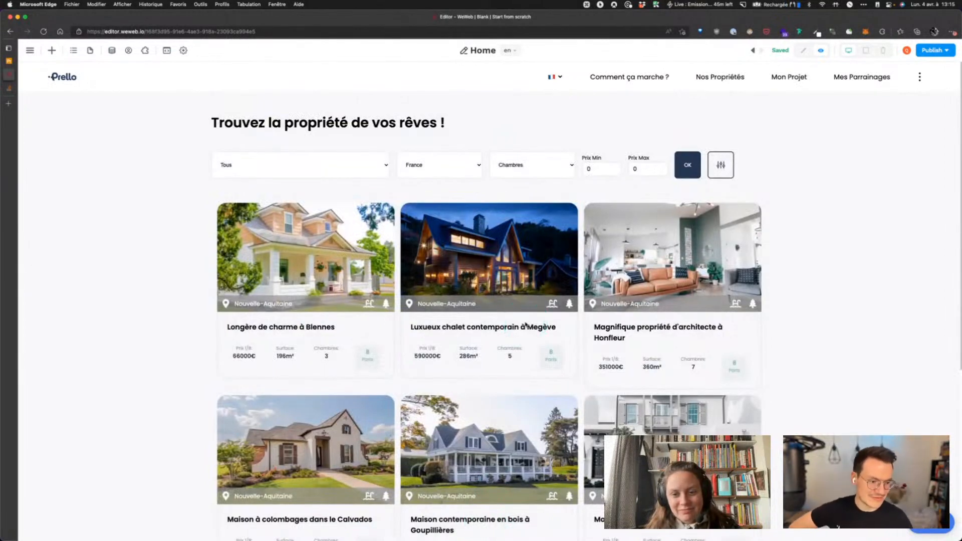
scroll(526, 325, "down", 3)
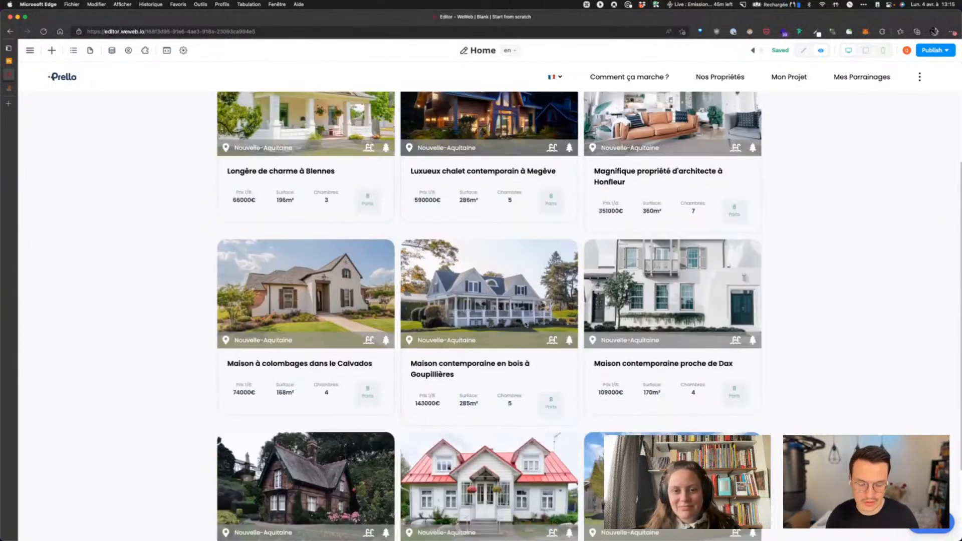
scroll(526, 325, "down", 2)
scroll(526, 324, "up", 5)
scroll(526, 325, "down", 5)
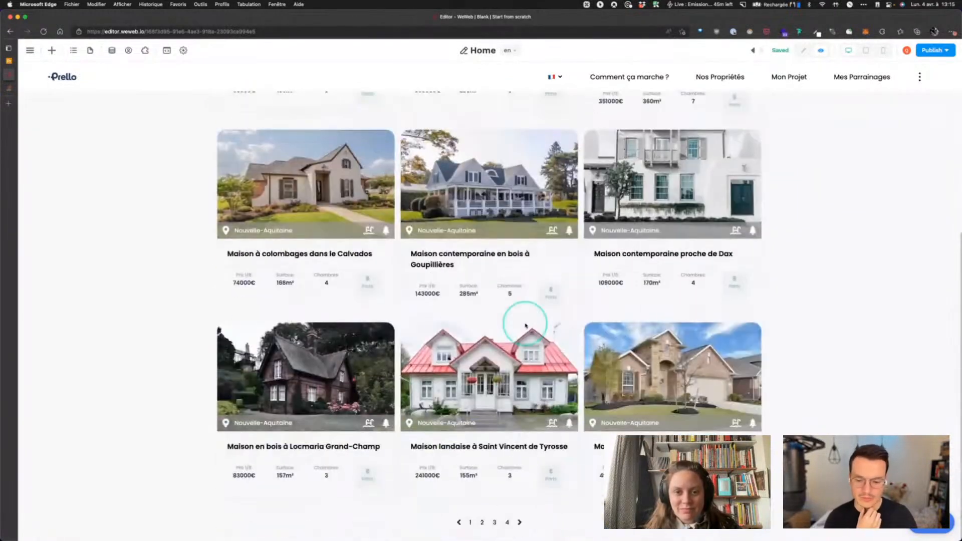
left_click(470, 522)
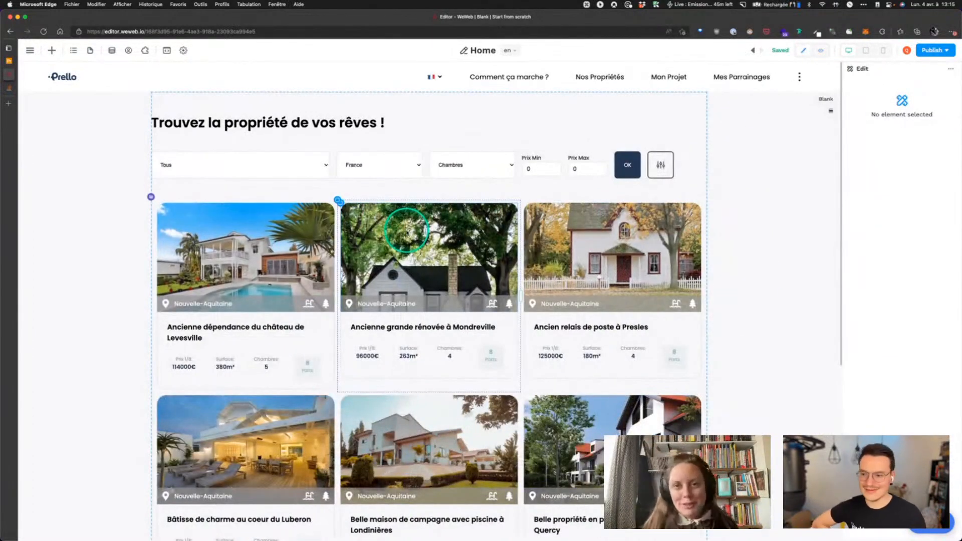
Review the fetched data of the property types collection and close its setup
left_click(111, 52)
left_click(152, 209)
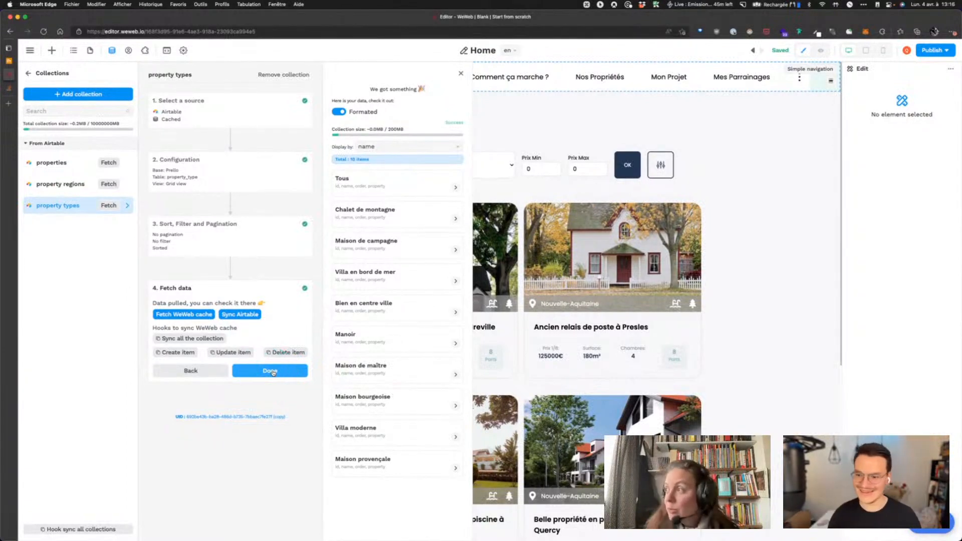
left_click(270, 371)
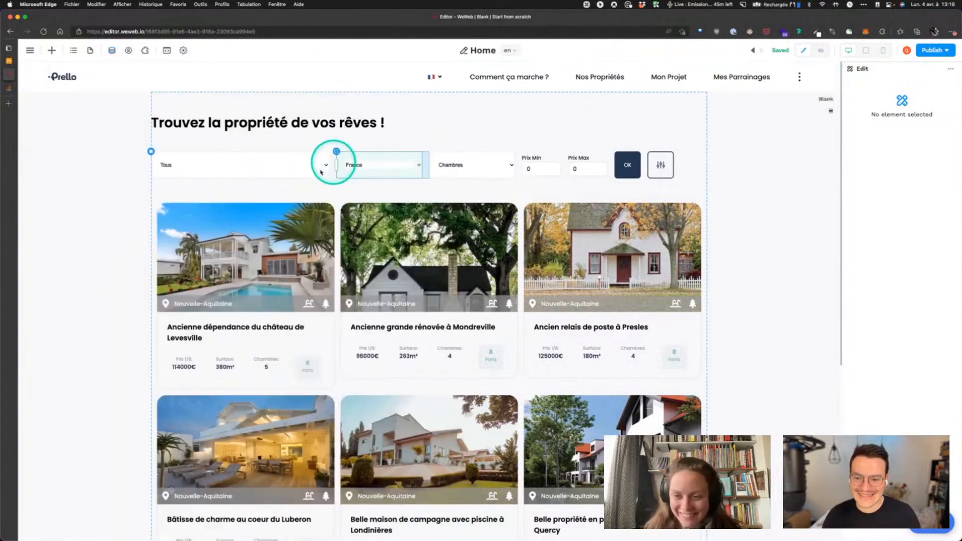
Bind the options of the property type dropdown above the listing to the formula property types['data']
left_click(393, 168)
left_click(188, 167)
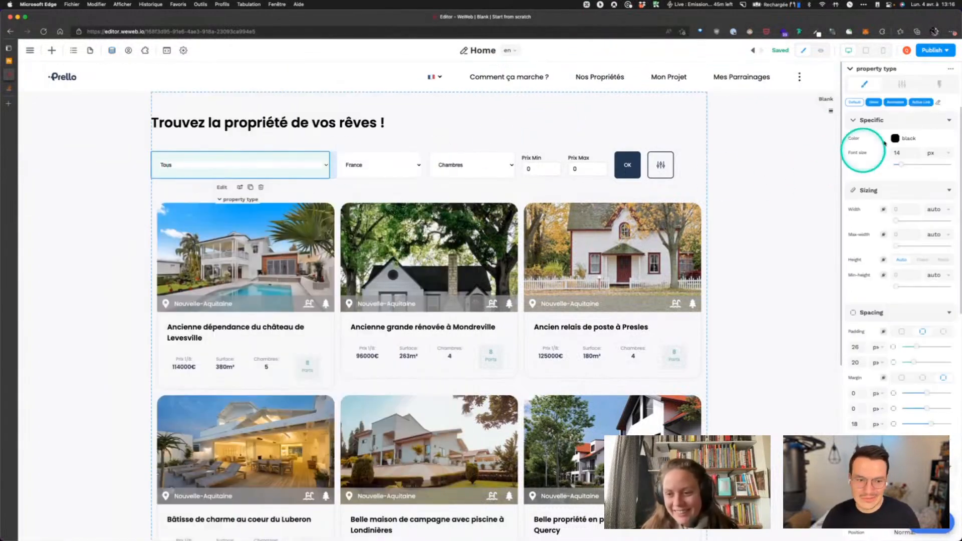
left_click(901, 86)
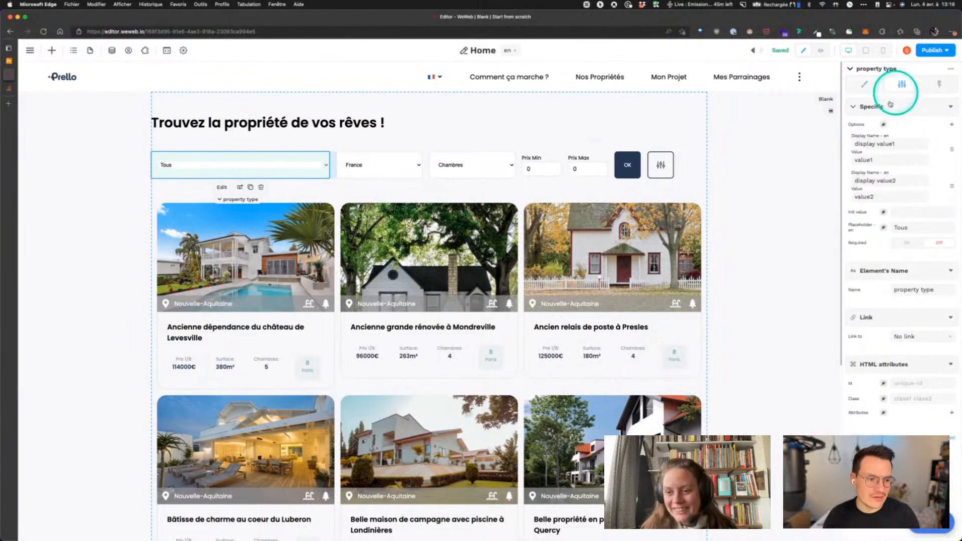
left_click(884, 125)
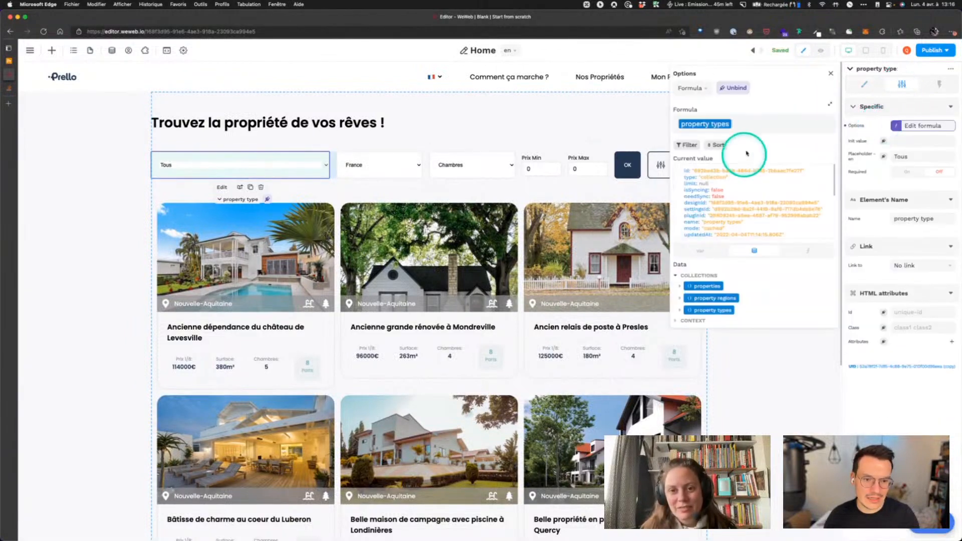
key("BackSpace")
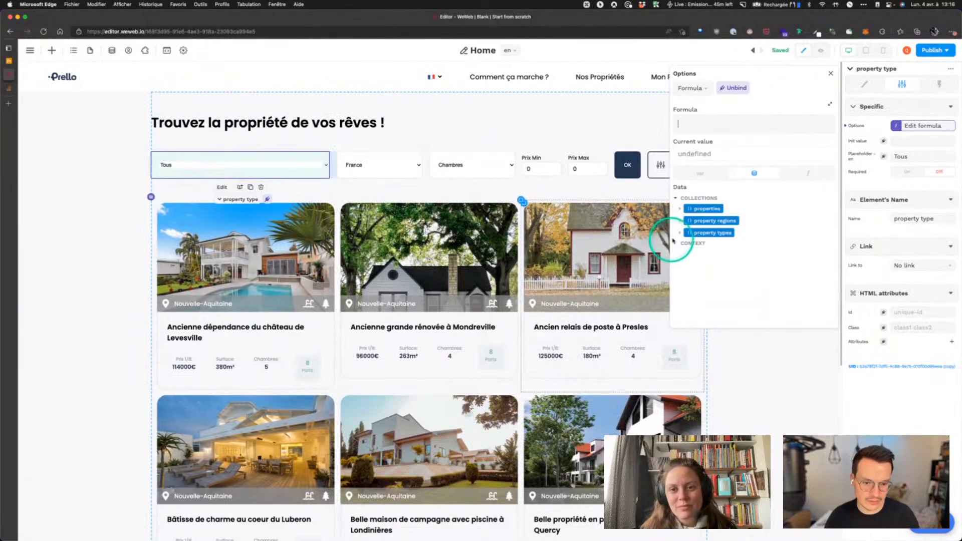
left_click(680, 232)
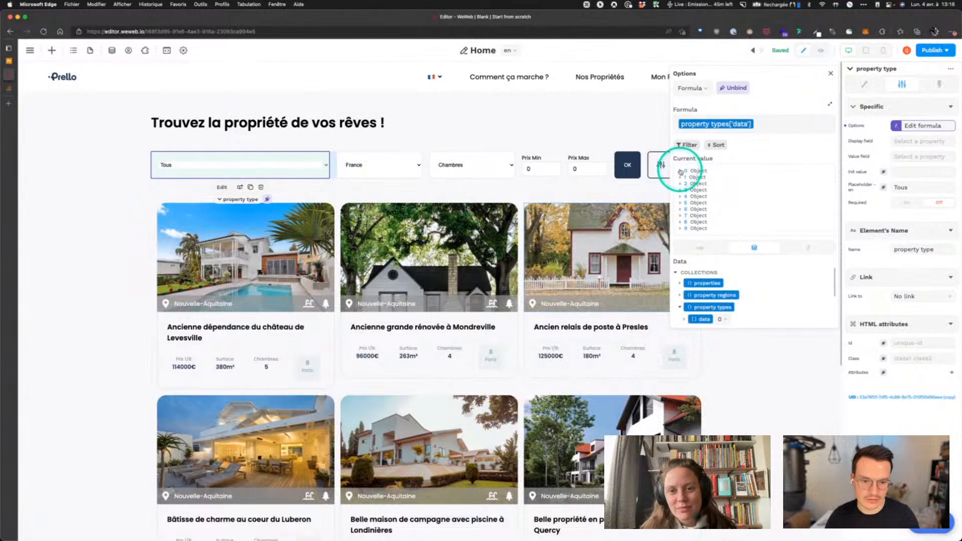
left_click(680, 171)
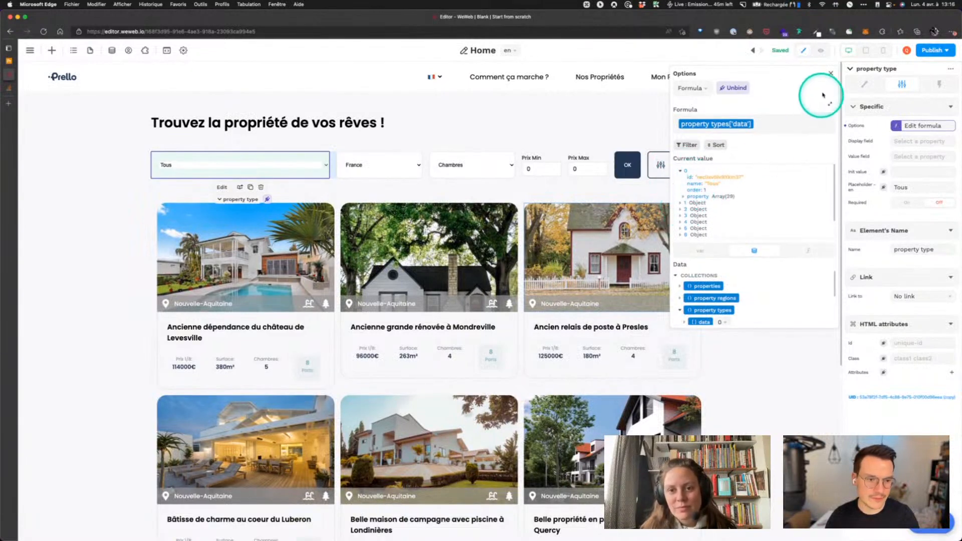
left_click(830, 72)
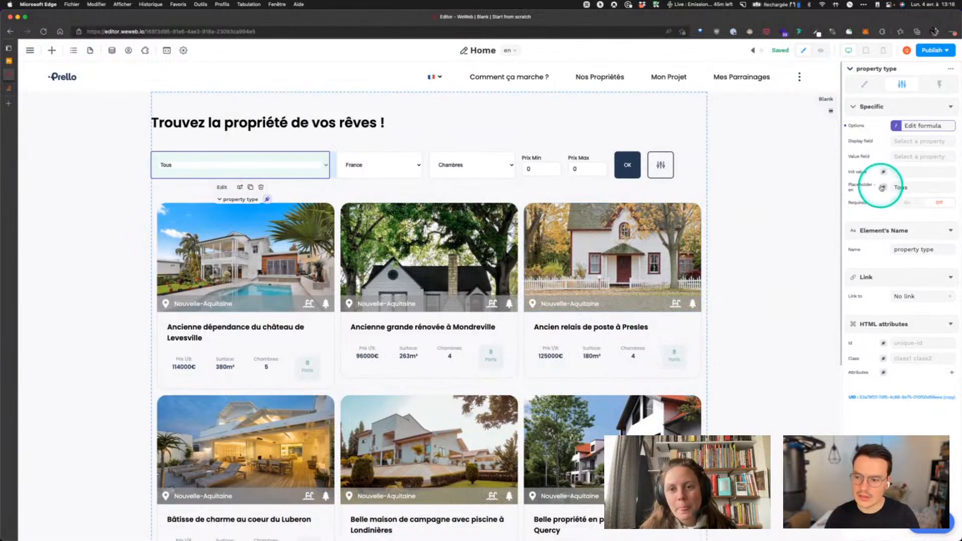
Set the property type dropdown's display field to name and its value field to id
left_click(913, 141)
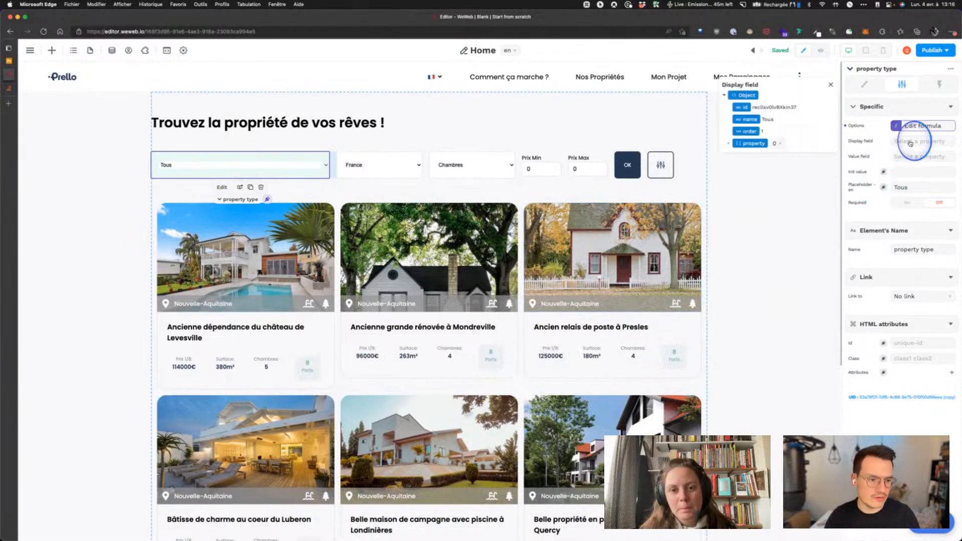
left_click(746, 121)
left_click(902, 156)
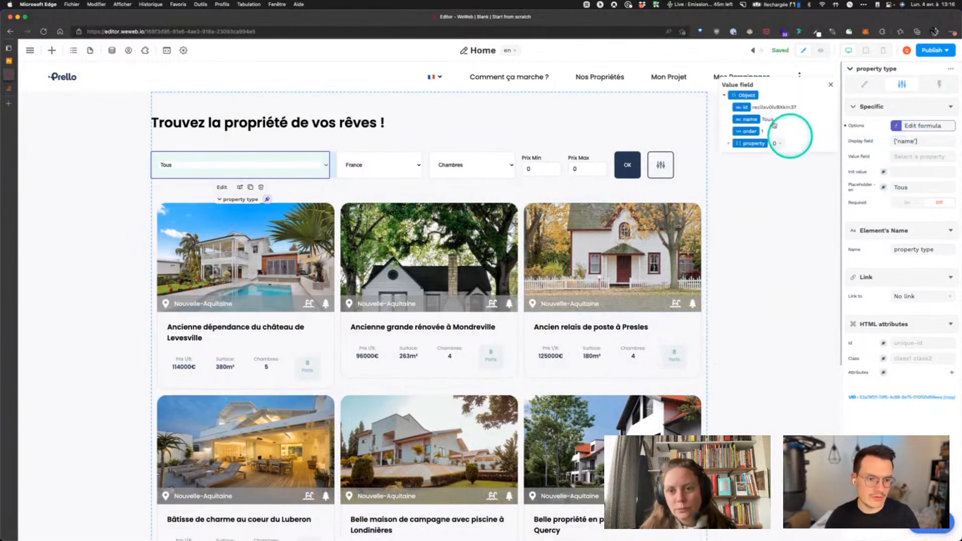
left_click(744, 106)
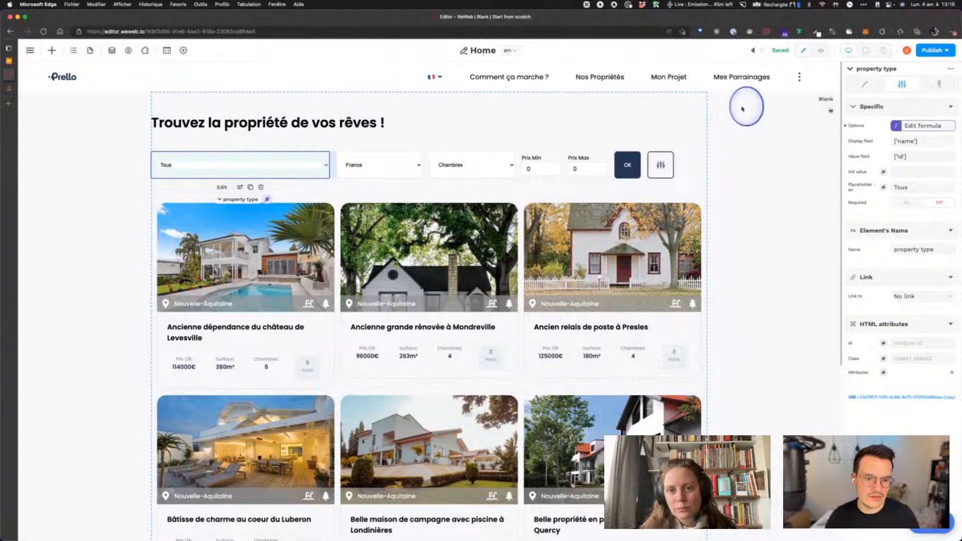
Switch to the Prello base in Airtable and check the type field in the property table
left_click(9, 64)
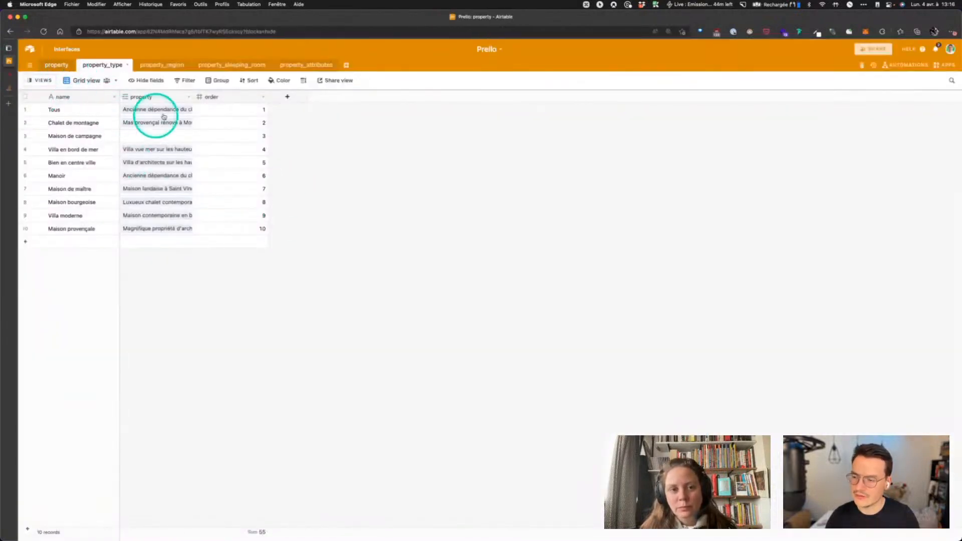
left_click(56, 64)
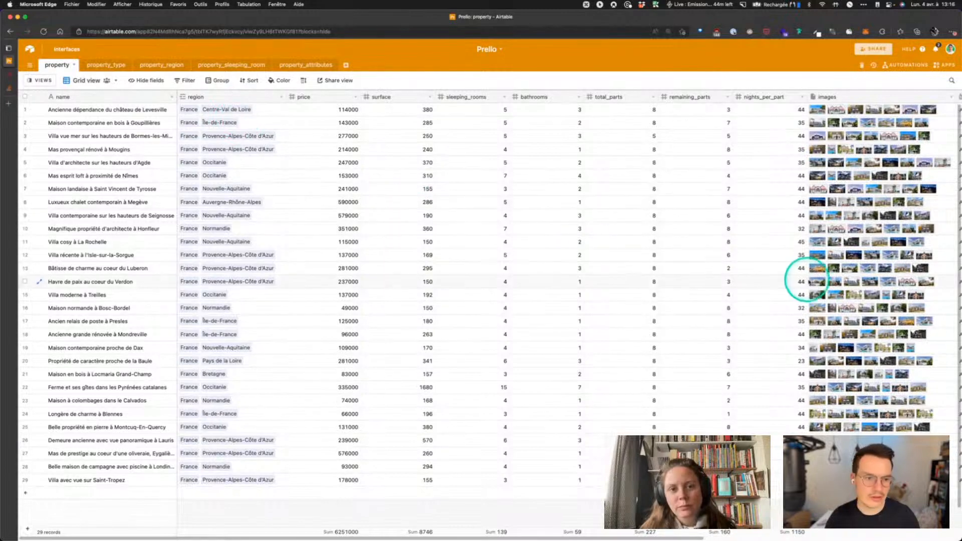
scroll(799, 241, "right", 10)
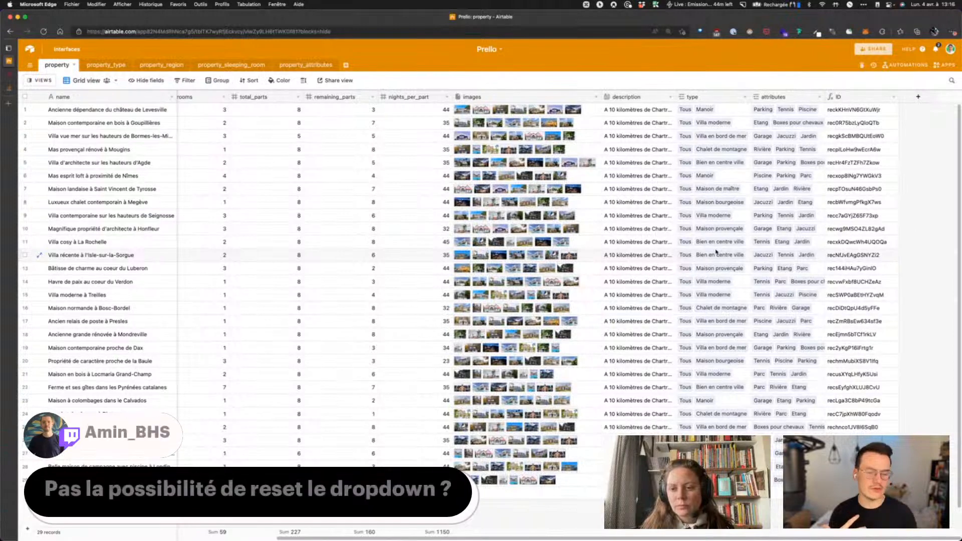
Switch to WeWeb and inspect the type field of the first record in the properties collection
left_click(7, 75)
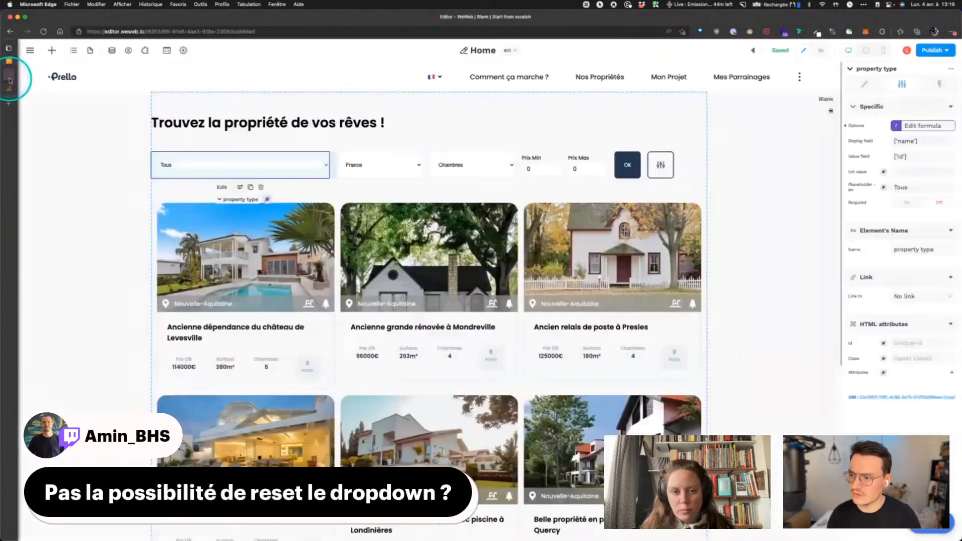
left_click(91, 51)
left_click(112, 50)
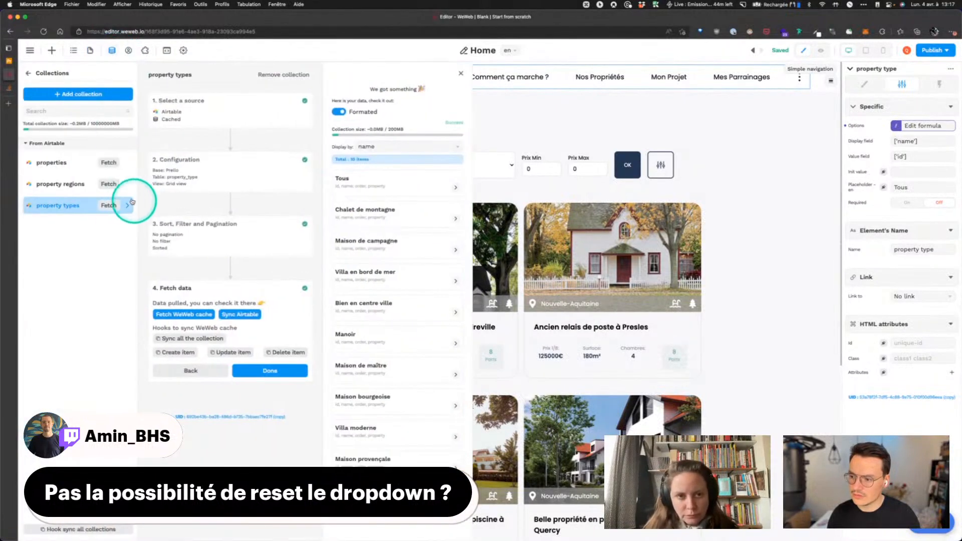
left_click(46, 162)
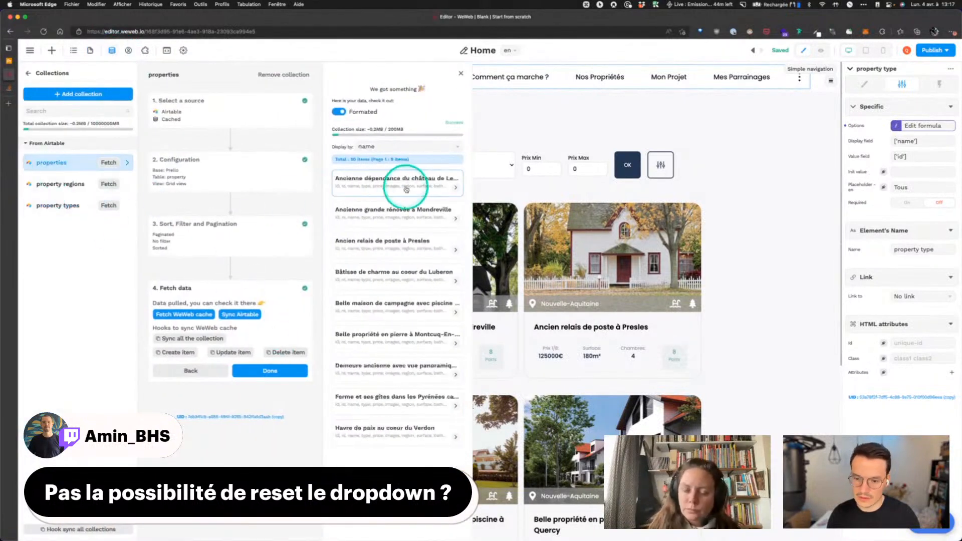
left_click(404, 192)
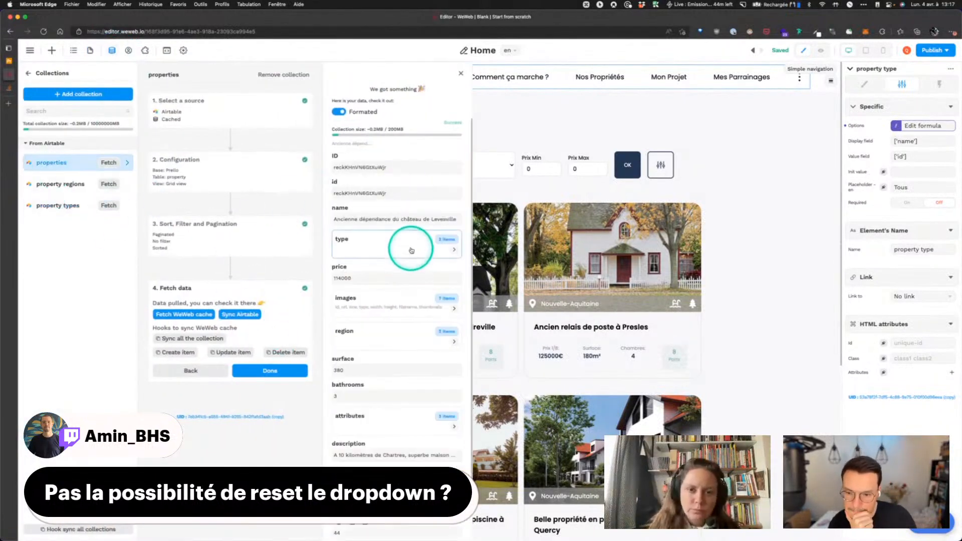
left_click(402, 246)
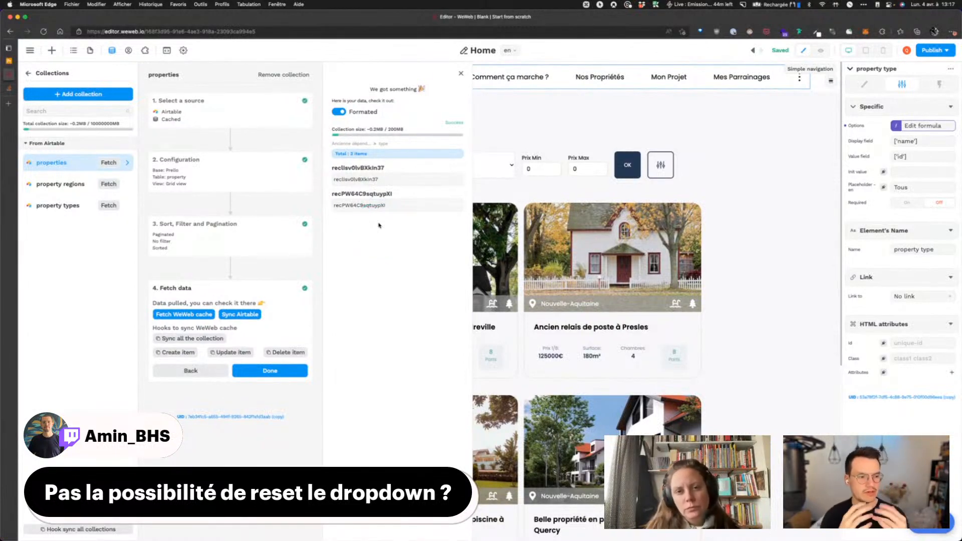
left_click(462, 72)
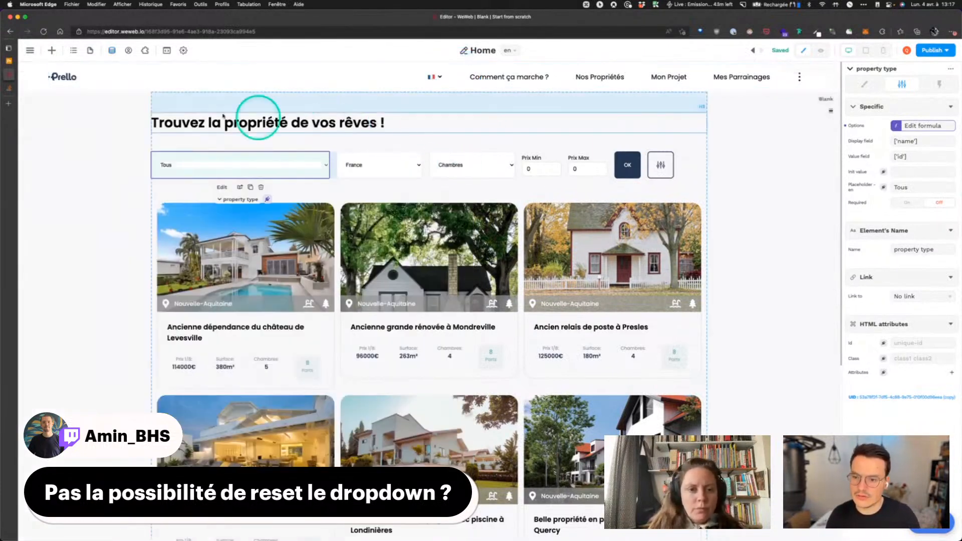
left_click(115, 52)
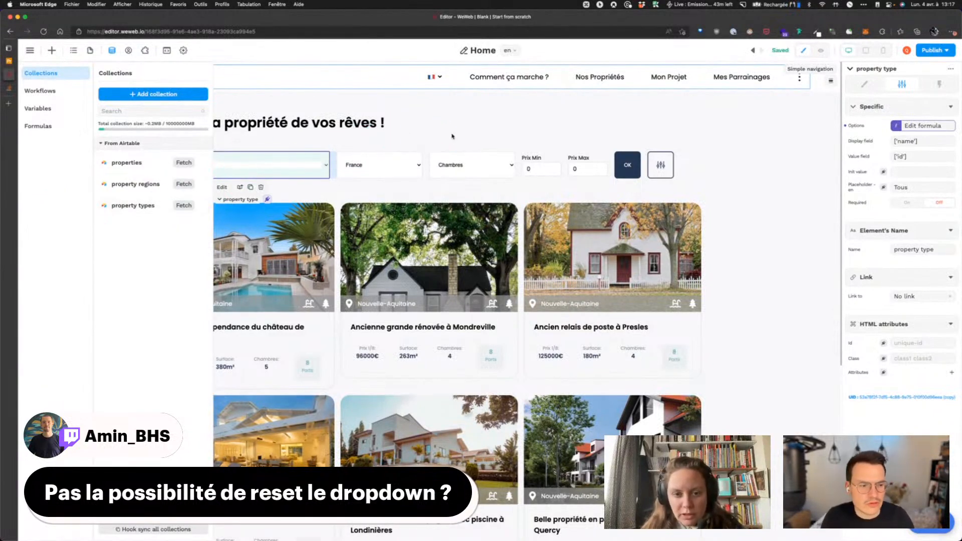
left_click(429, 134)
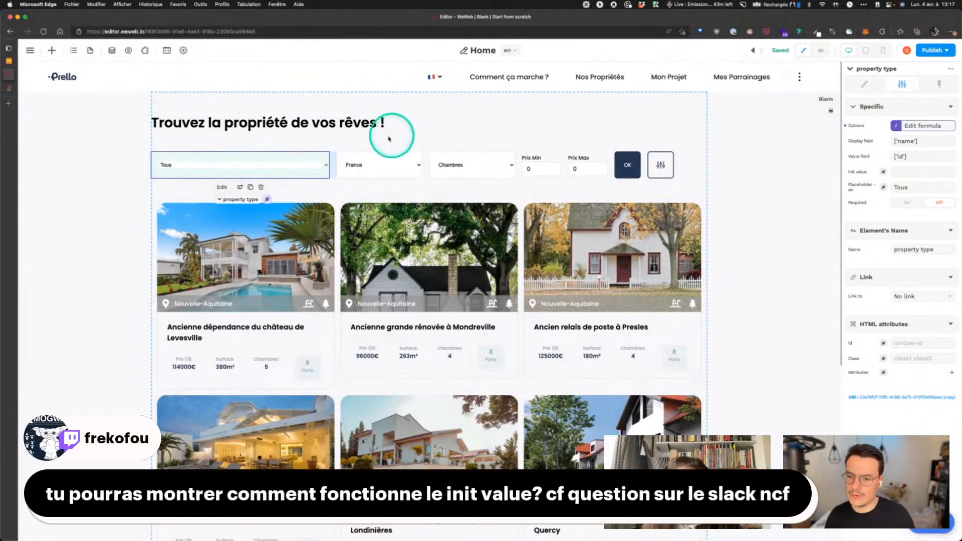
Check the records of the property_type table in Airtable and return to the WeWeb editor
left_click(8, 61)
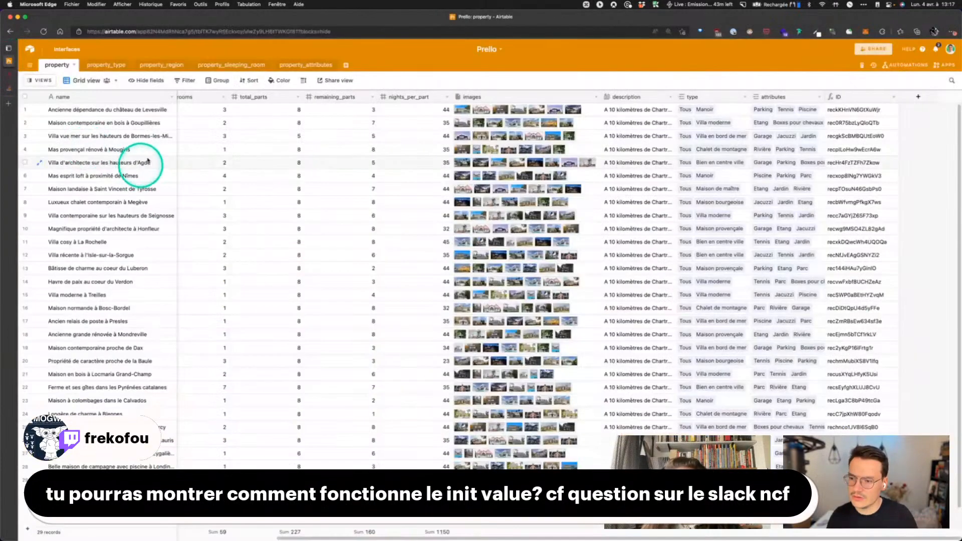
left_click(106, 65)
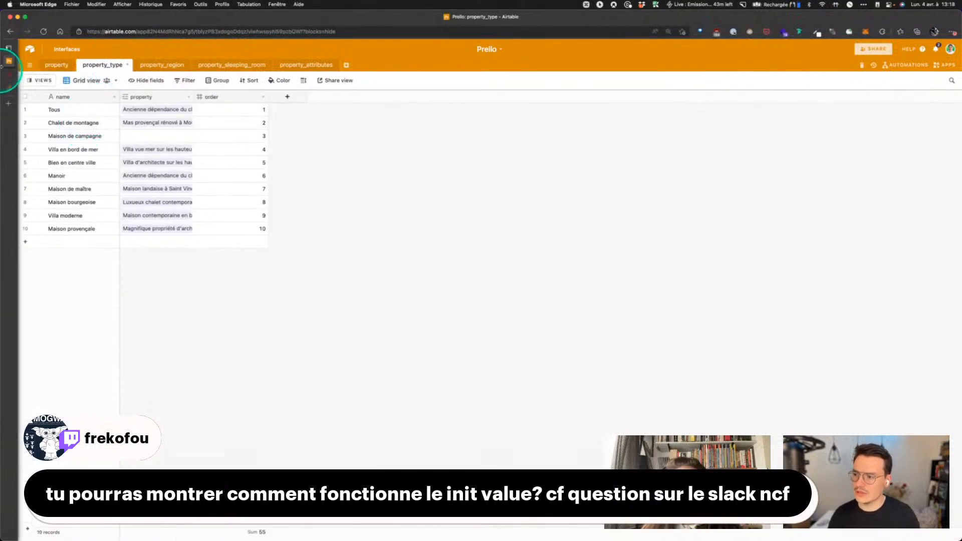
left_click(10, 75)
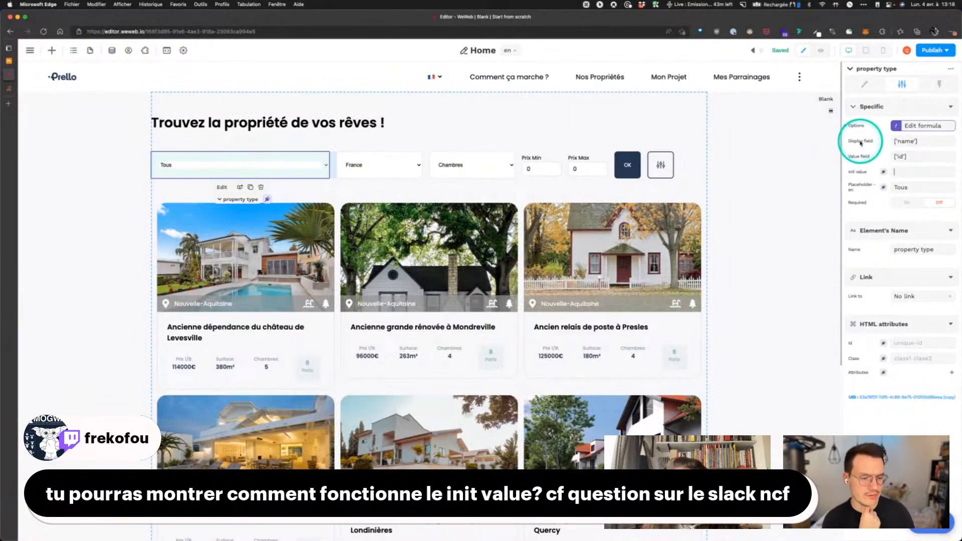
Bind the property type dropdown's init value to the formula property types['data'][1]['id']
left_click(884, 172)
left_click(680, 234)
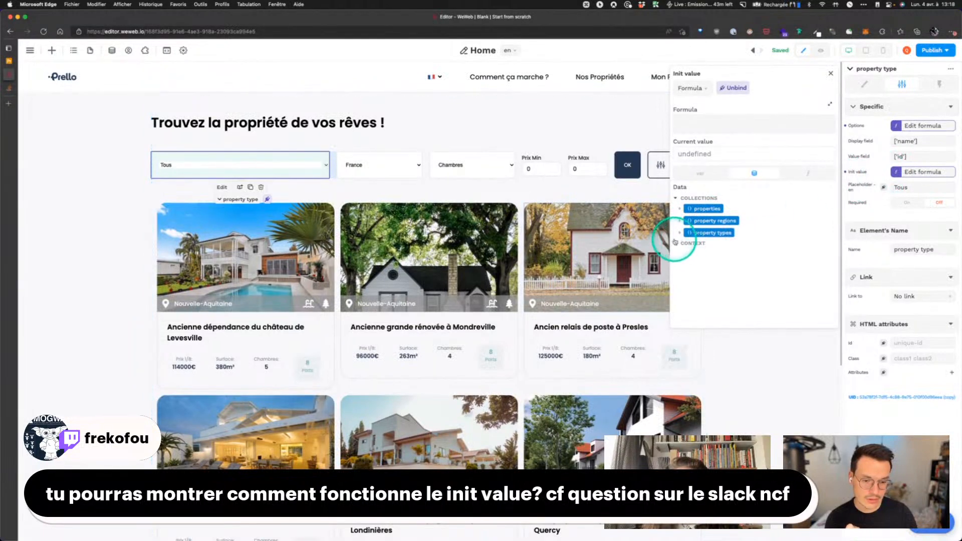
left_click(681, 235)
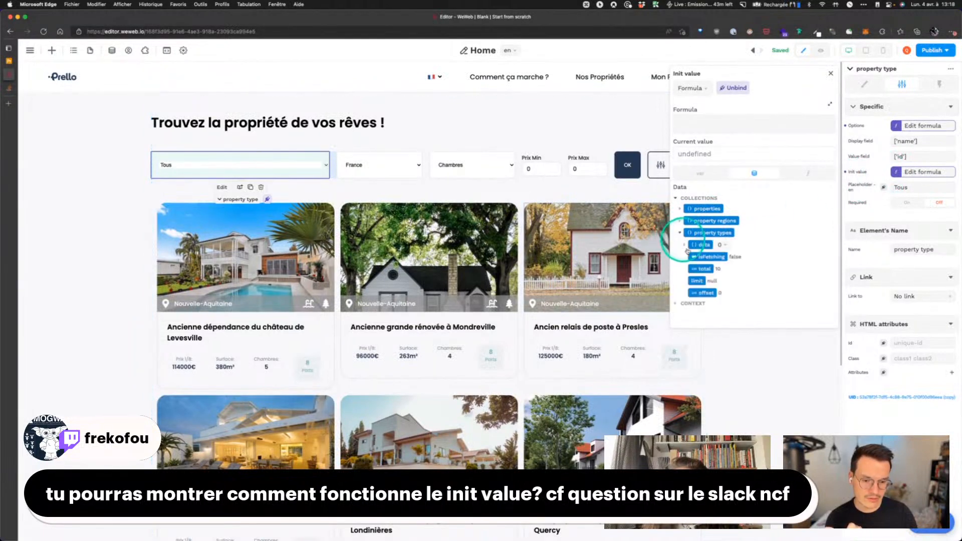
left_click(684, 245)
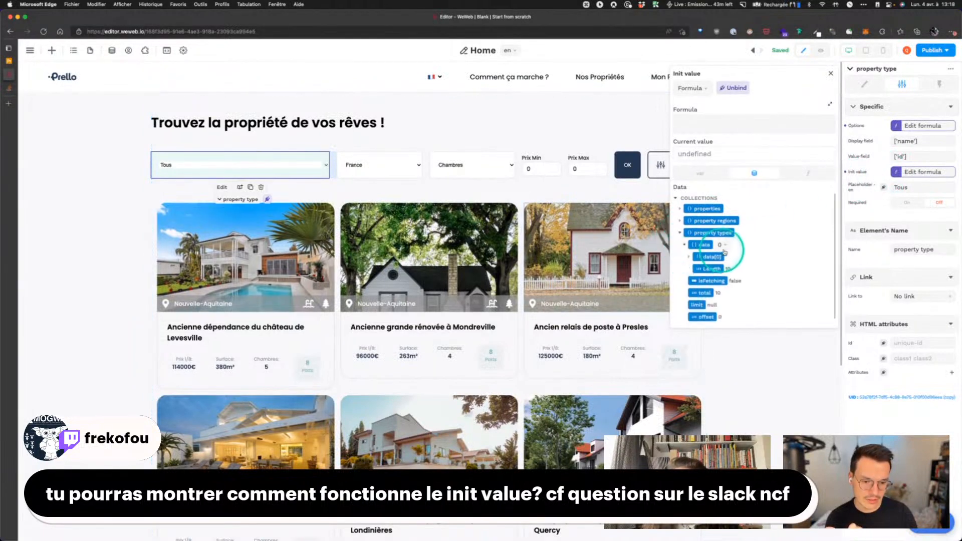
left_click(689, 257)
left_click(721, 235)
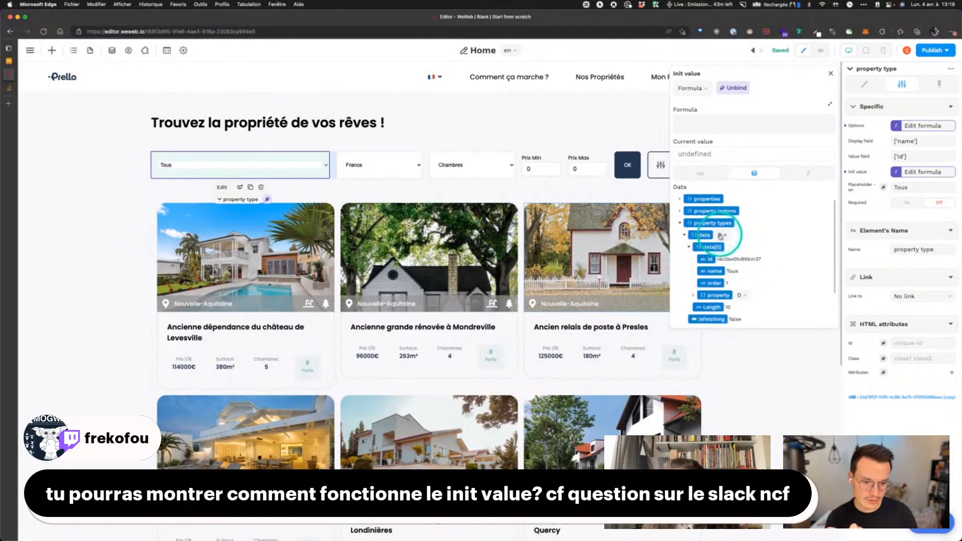
left_click(722, 276)
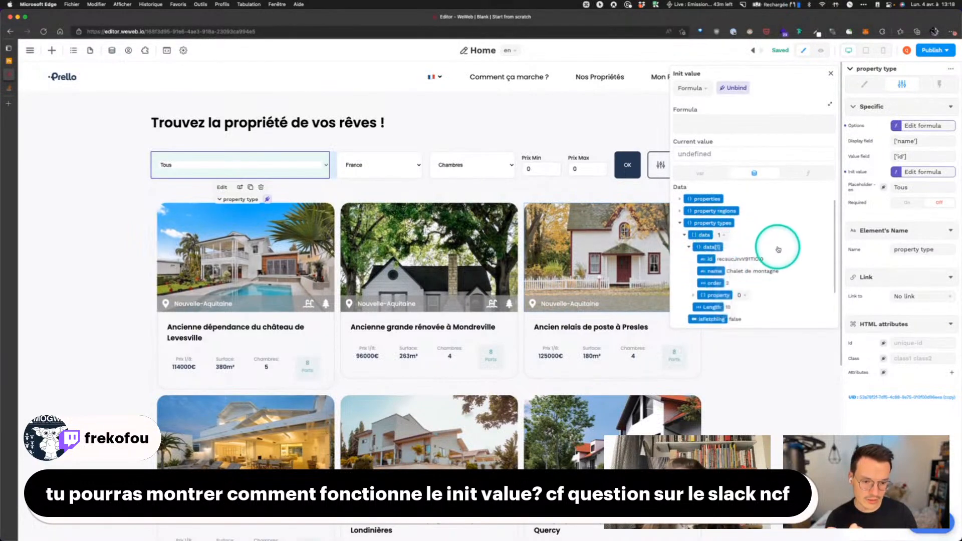
left_click(707, 259)
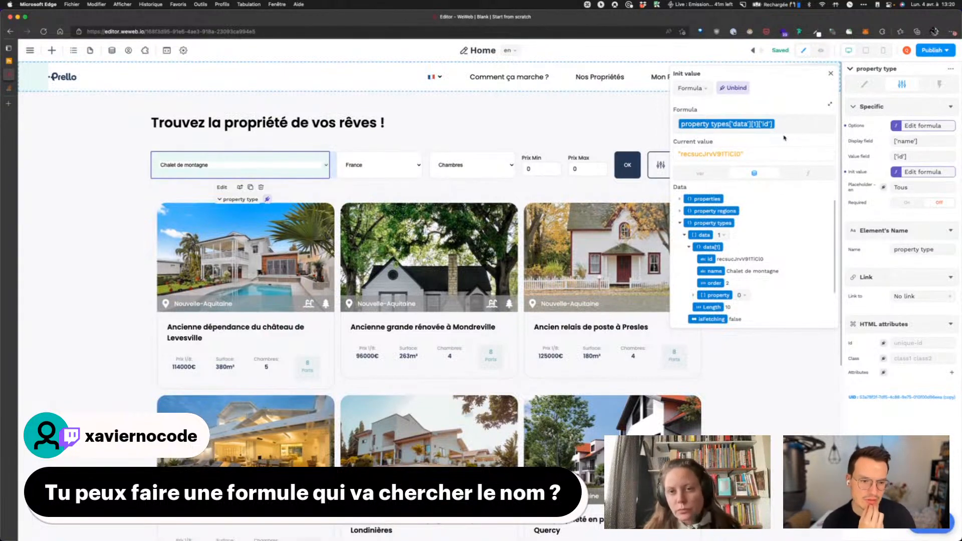
Replace the init value formula with the array function filterByKey
left_click(805, 176)
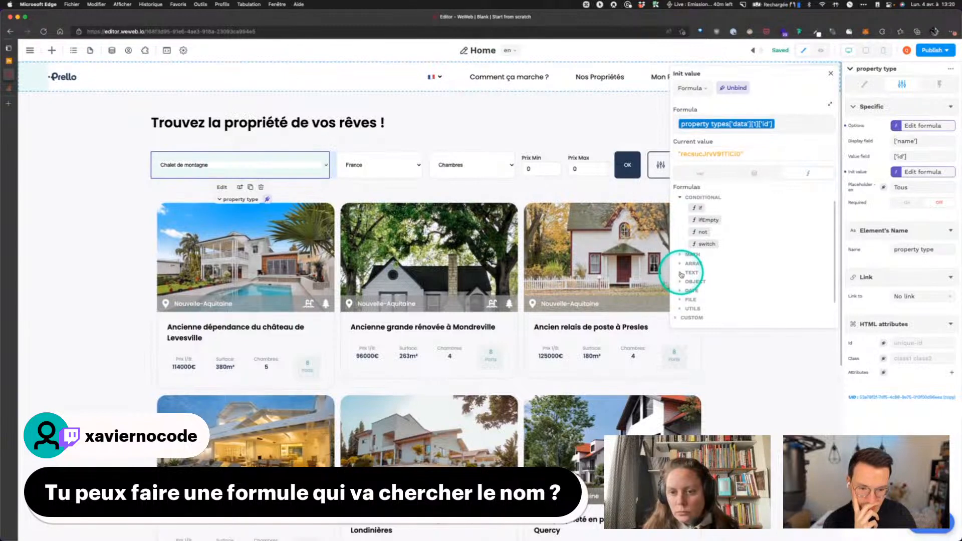
left_click(693, 263)
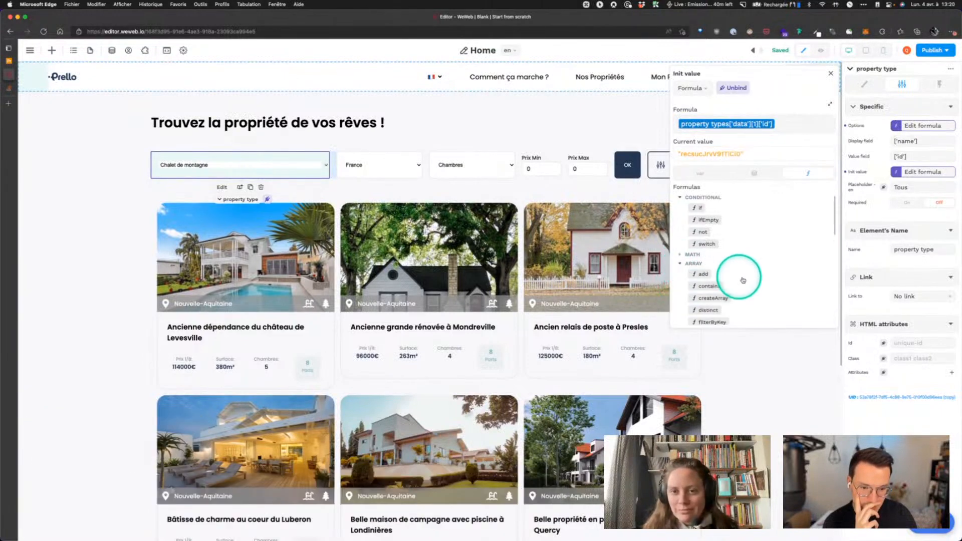
scroll(768, 280, "down", 1)
scroll(769, 280, "down", 3)
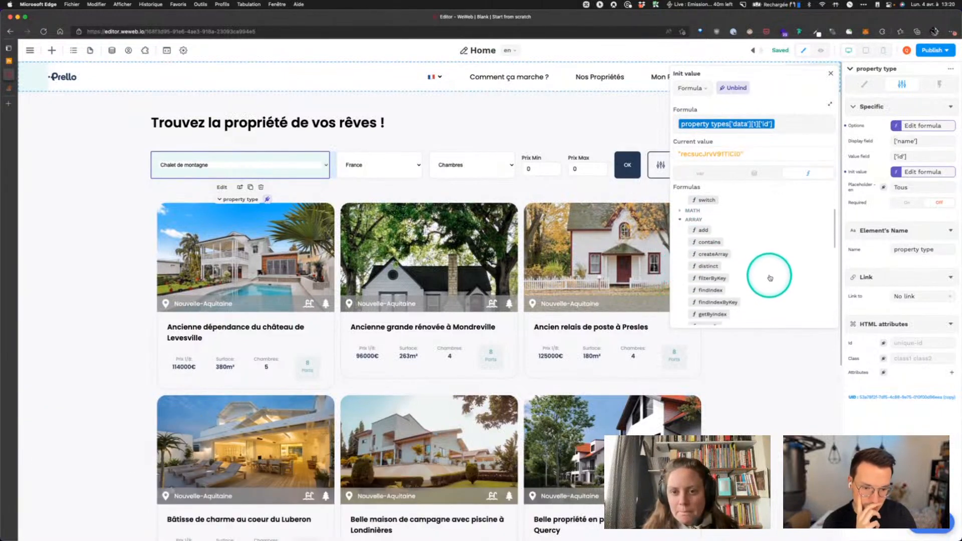
mouse_move(705, 273)
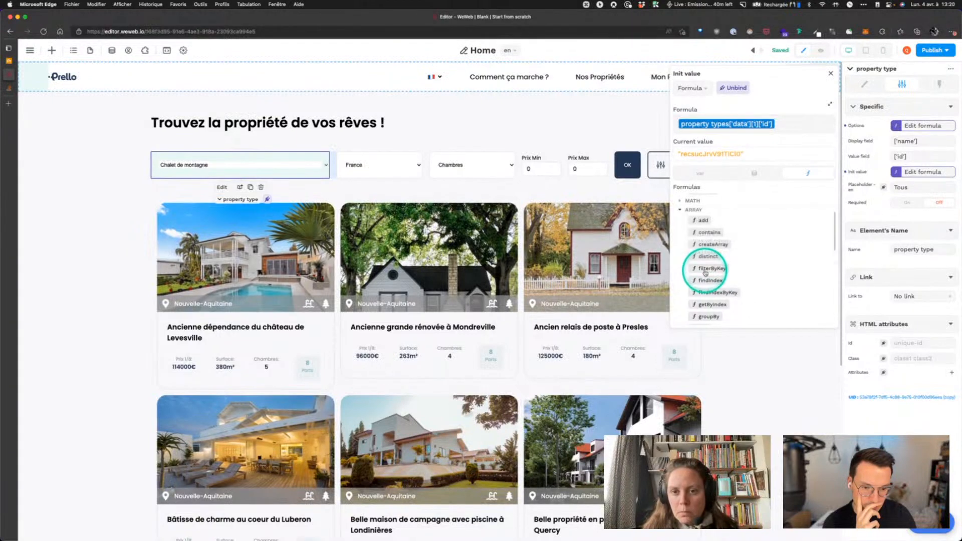
left_click(706, 270)
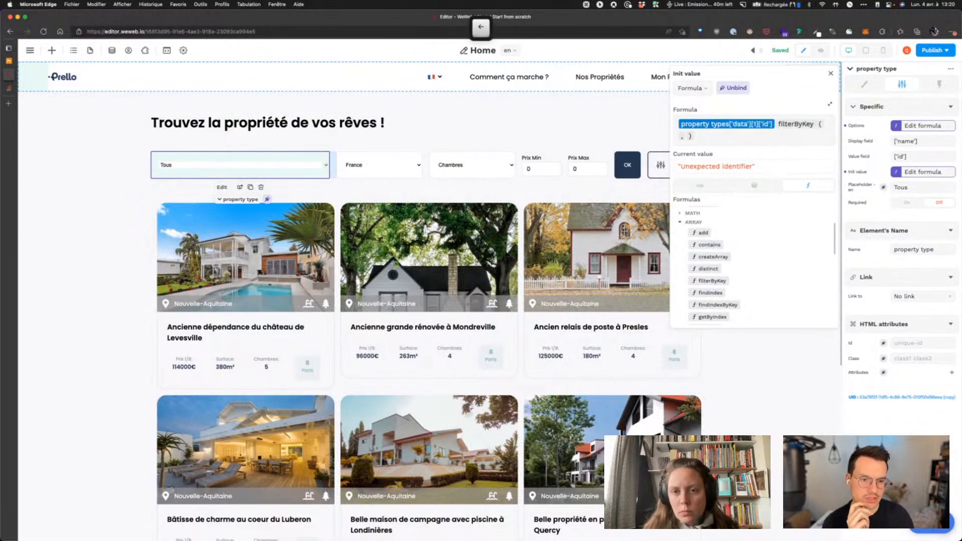
key("BackSpace")
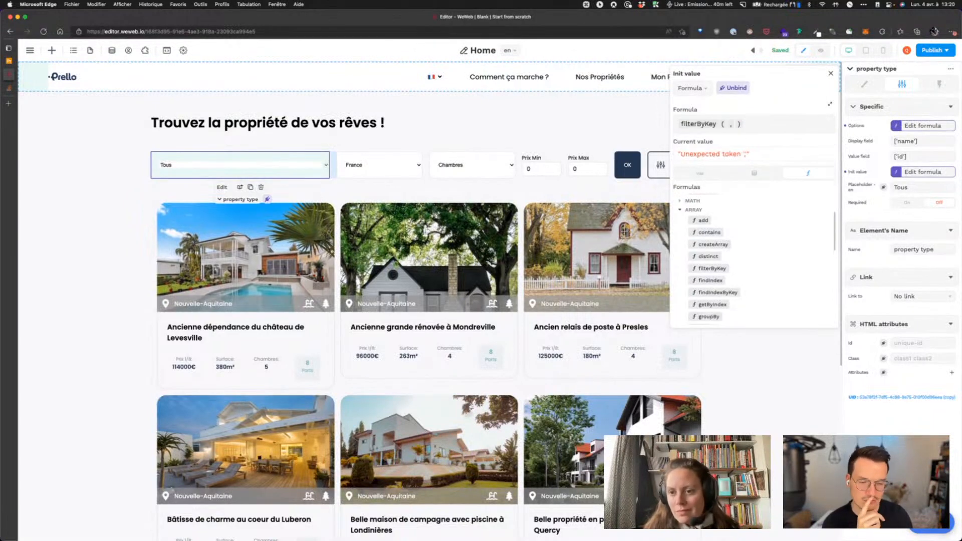
Insert property types['data'] as the first argument of filterByKey
key("Right")
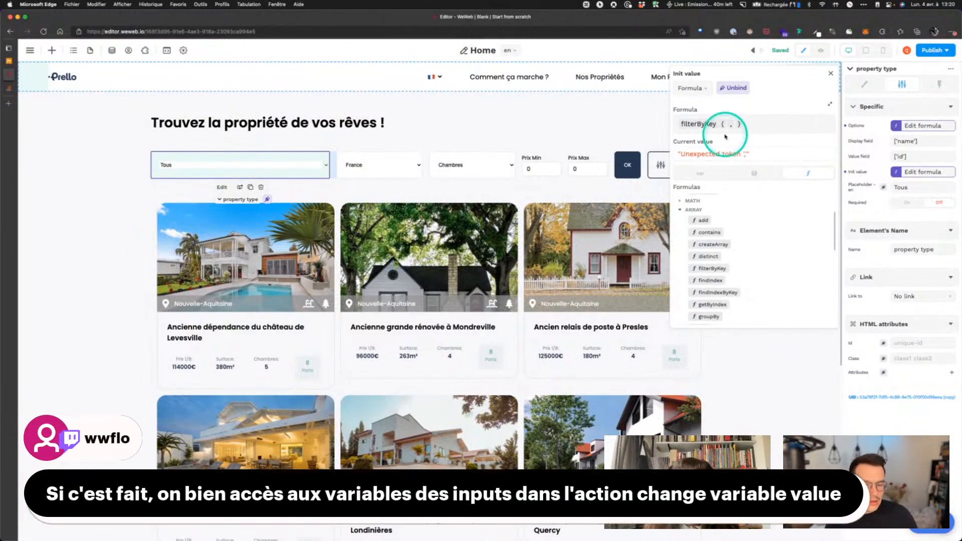
left_click(700, 174)
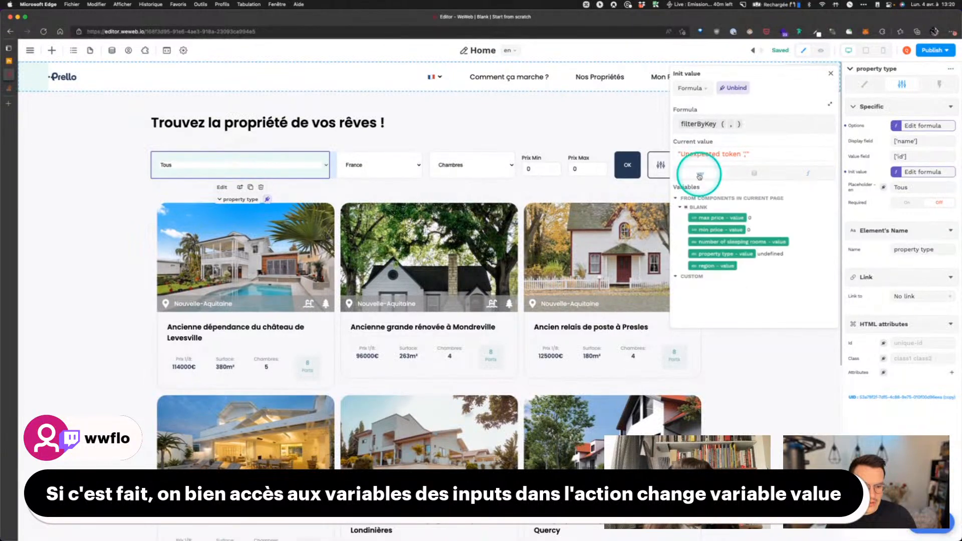
left_click(755, 173)
left_click(681, 234)
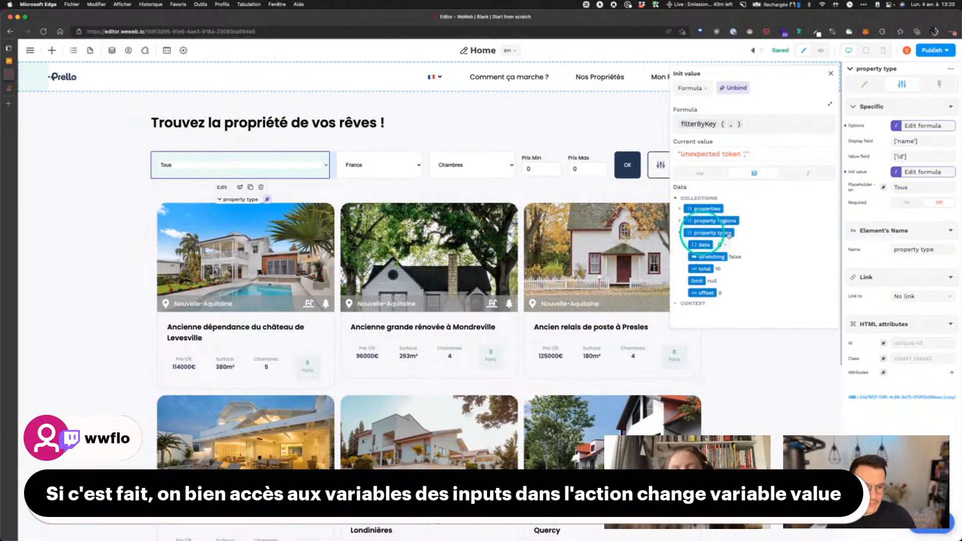
left_click(775, 229)
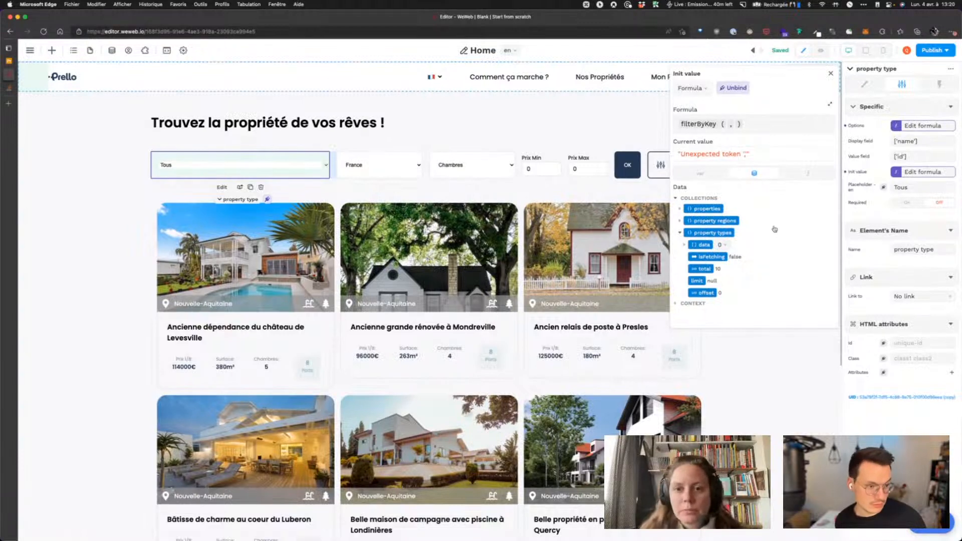
left_click(701, 245)
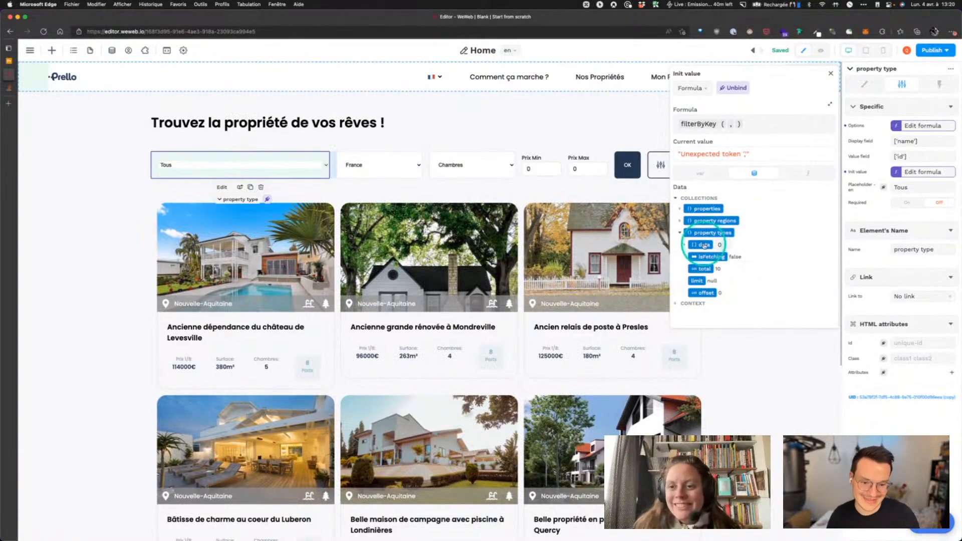
left_click(747, 165)
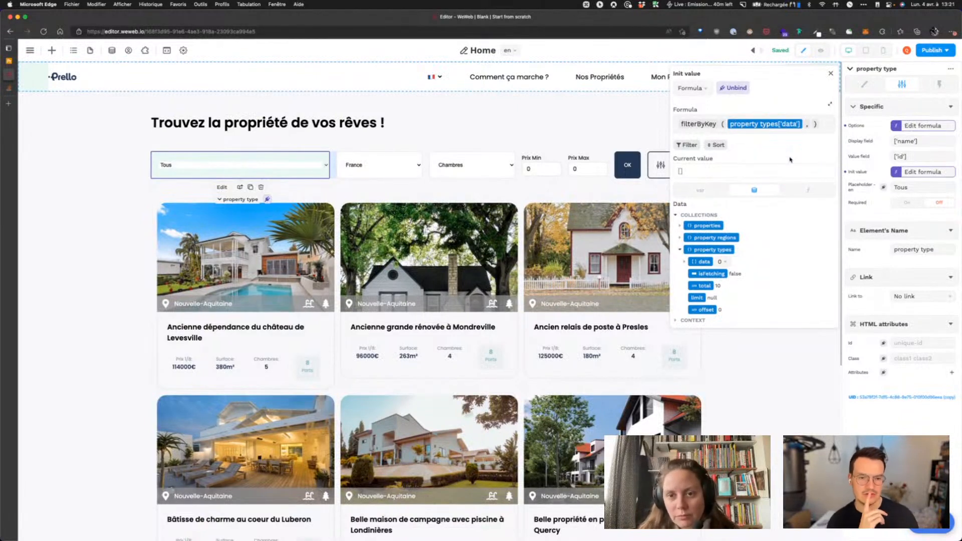
key("Right")
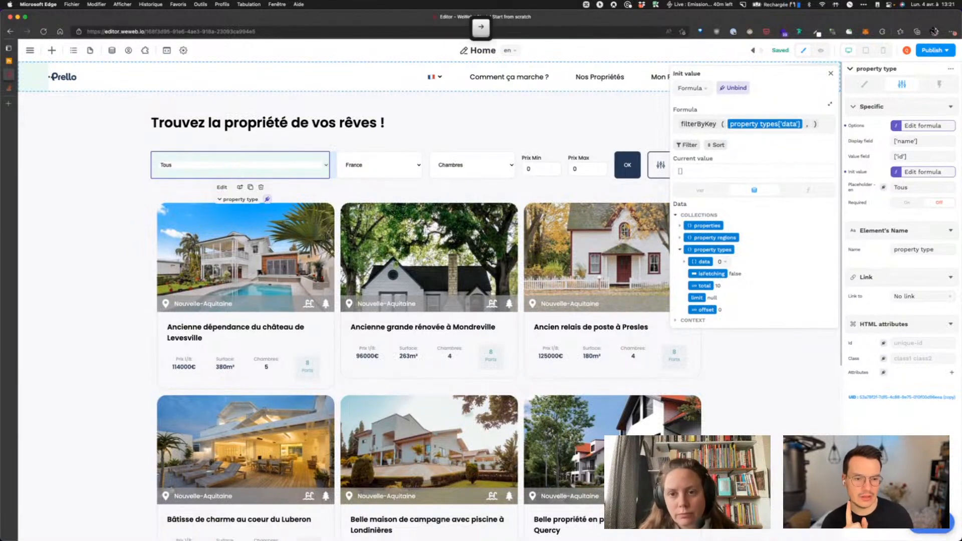
Look up the description of the filterByKey array function to check which arguments it expects
left_click(808, 191)
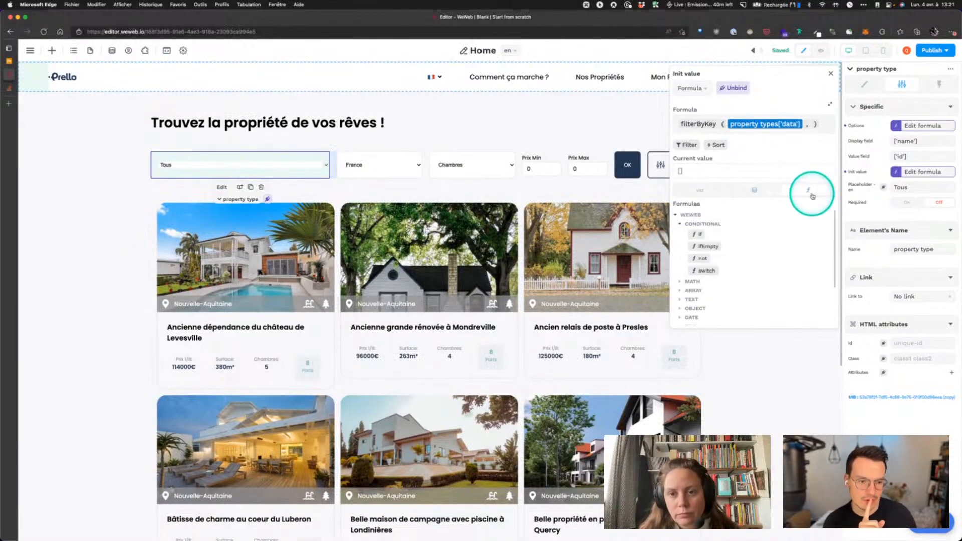
left_click(694, 290)
scroll(724, 281, "down", 1)
scroll(727, 282, "down", 4)
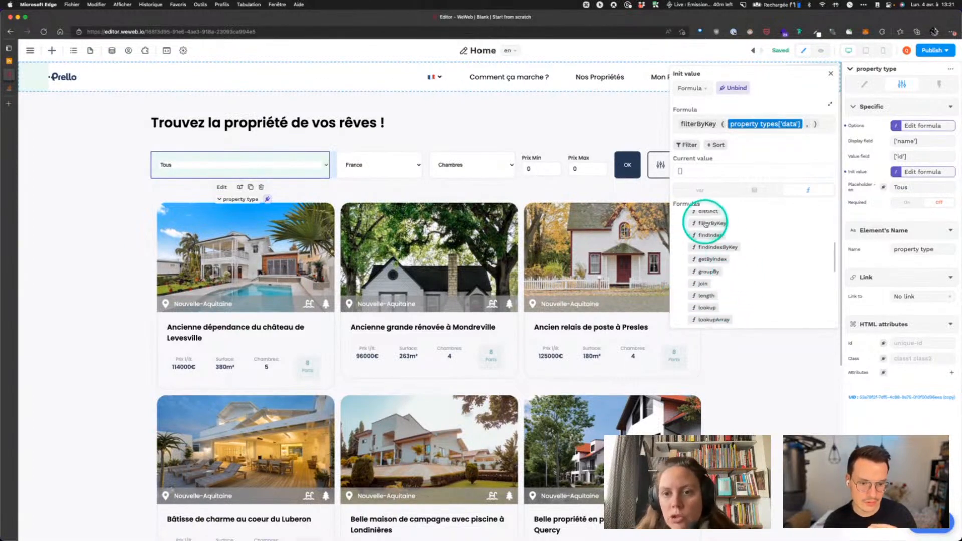
mouse_move(706, 224)
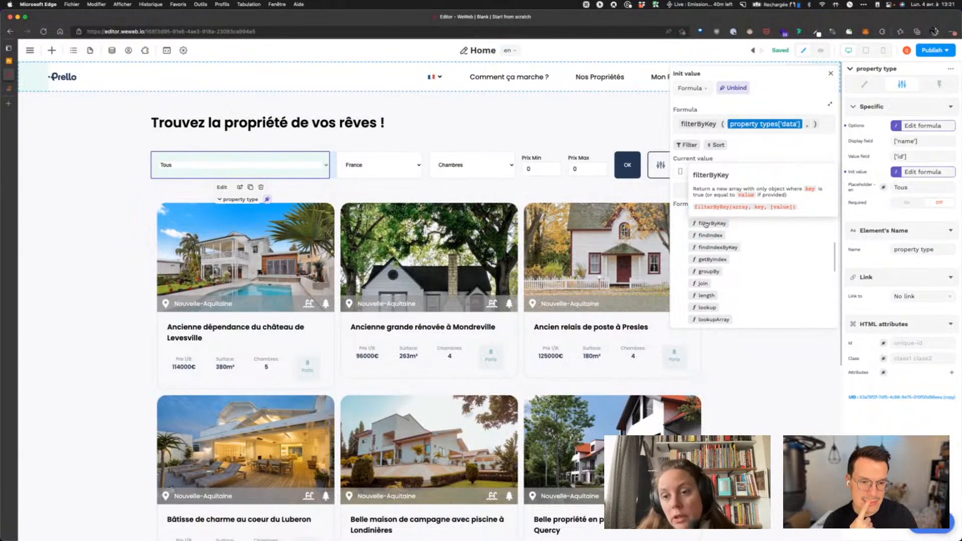
Enter "name" as the key argument of filterByKey, checking the field name in Airtable's property_type table
left_click(812, 125)
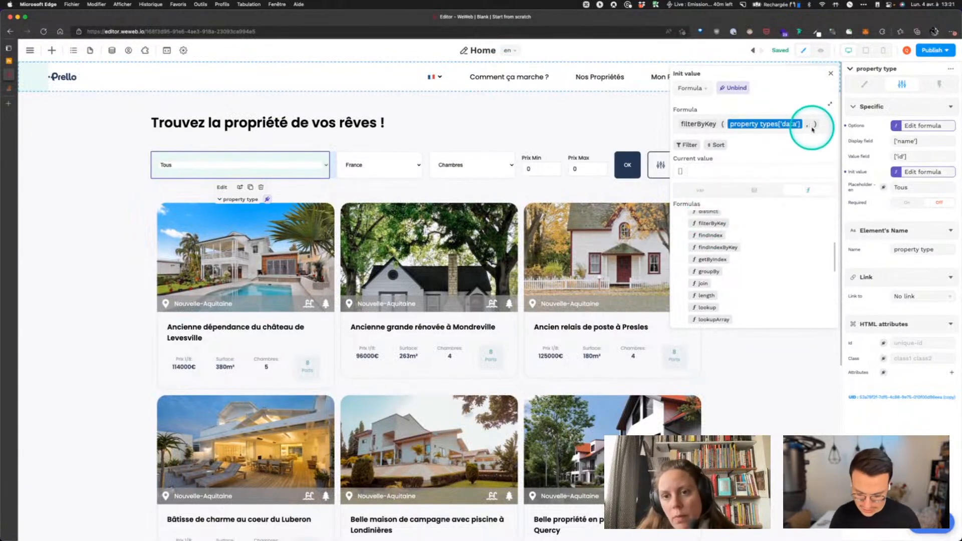
type("'")
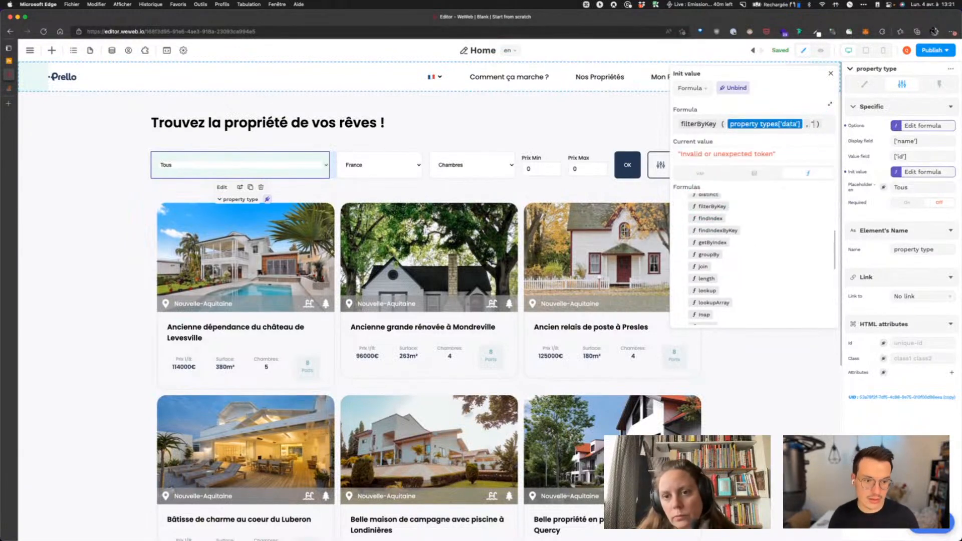
left_click(7, 61)
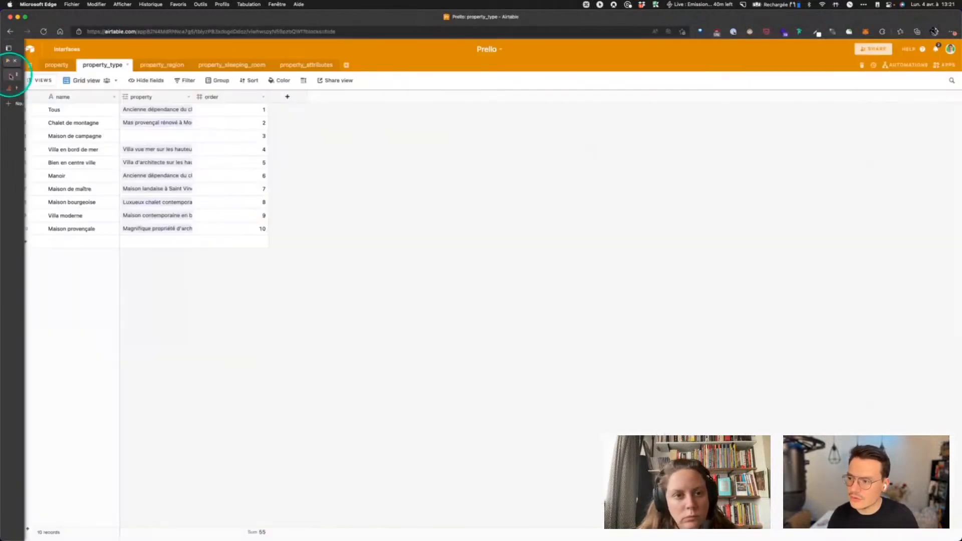
left_click(8, 74)
key("BackSpace")
type("\"name\" ")
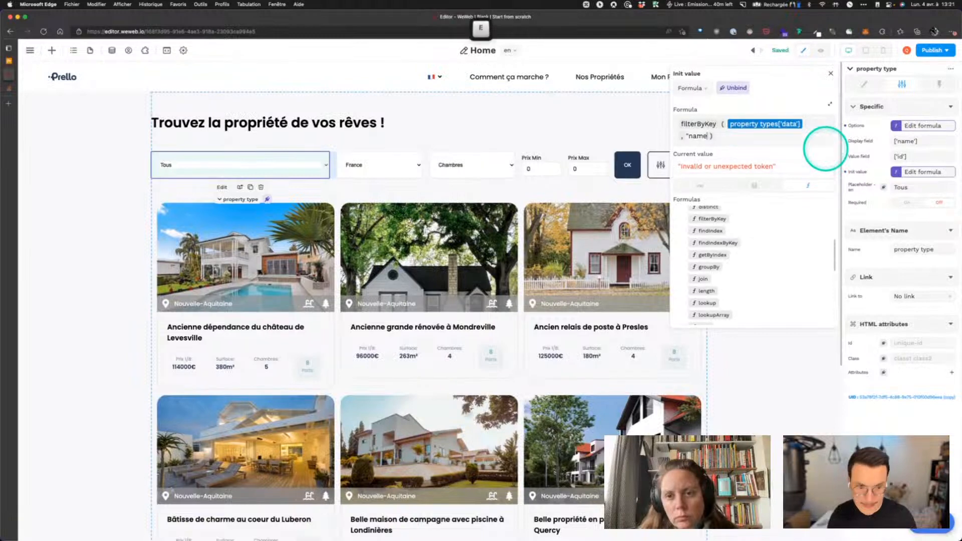
type(",")
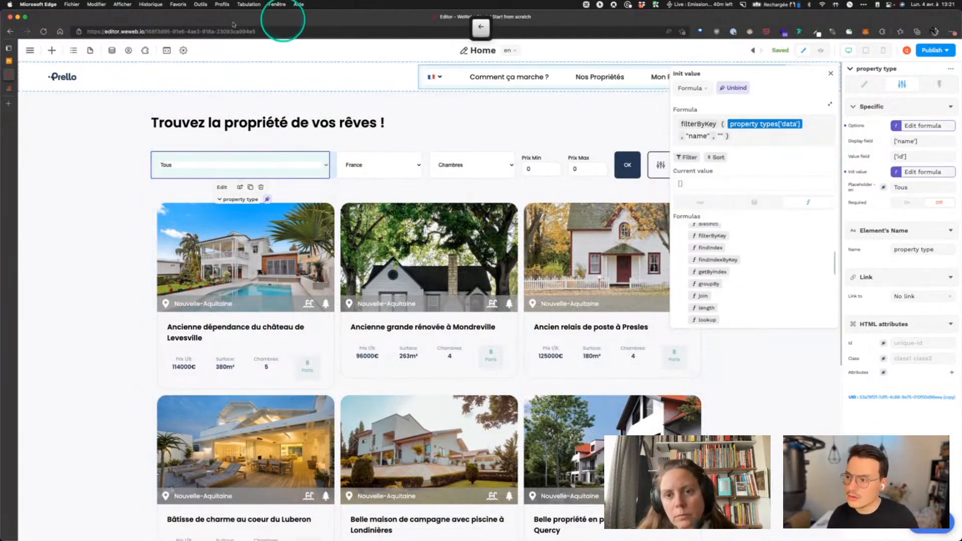
Copy Chalet de montagne from Airtable's property_type table into filterByKey as the value argument, and expand the resulting object
left_click(9, 60)
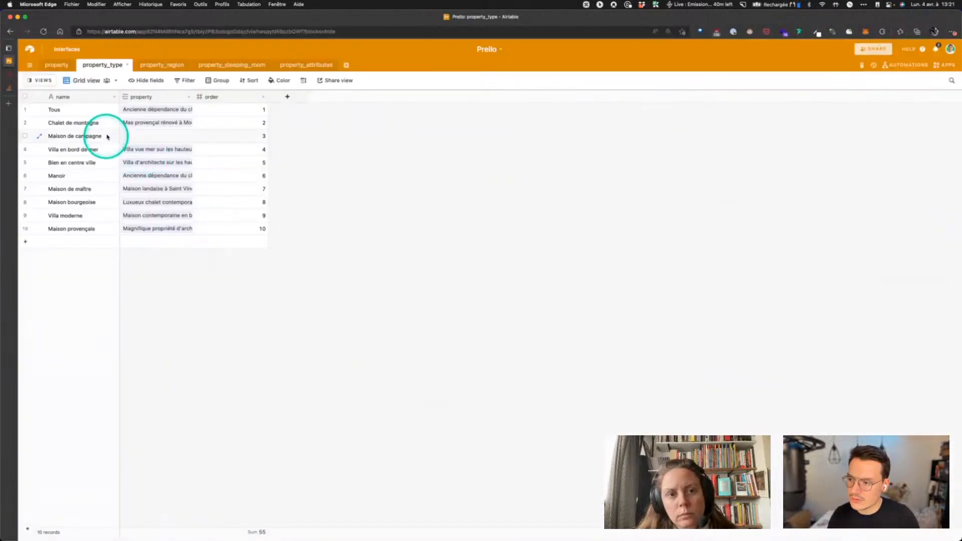
left_click(106, 125)
key("super+c")
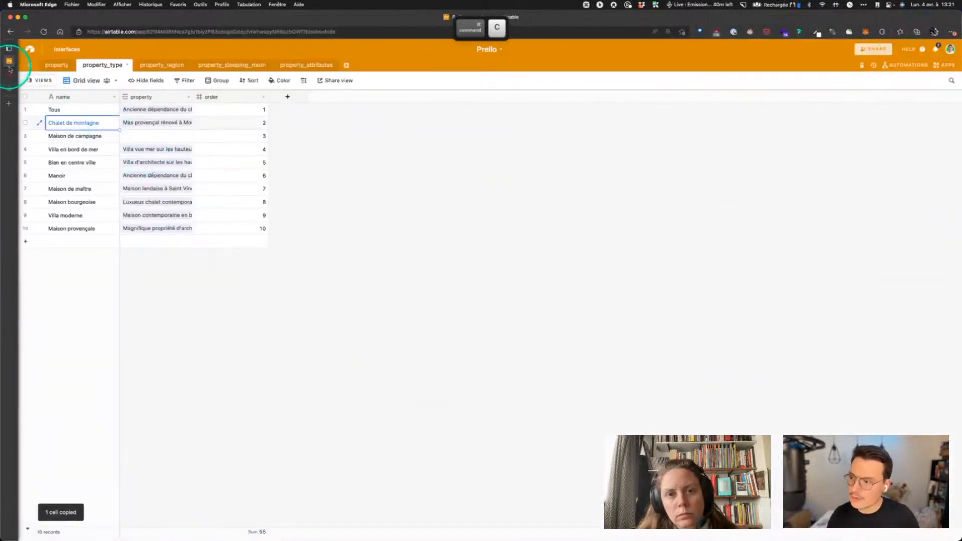
left_click(48, 74)
key("super+v")
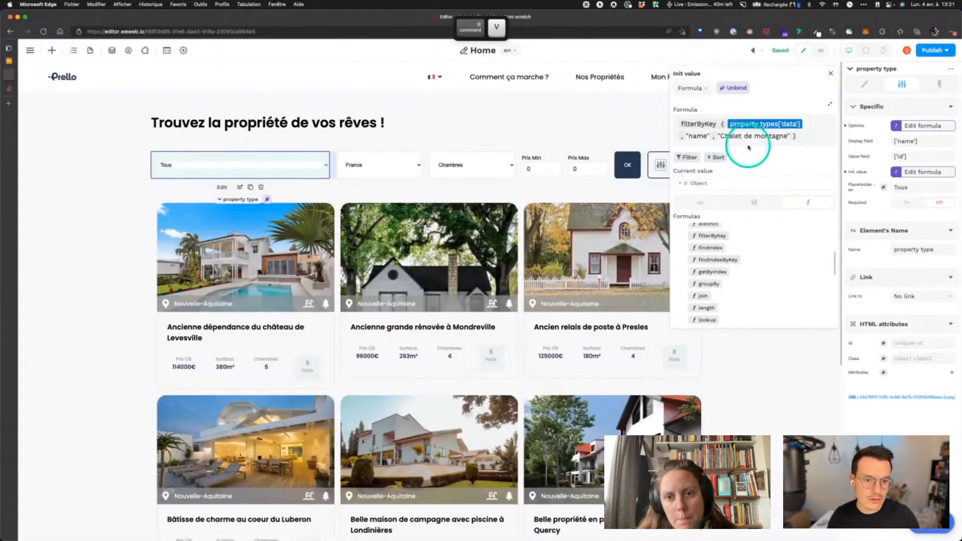
left_click(687, 183)
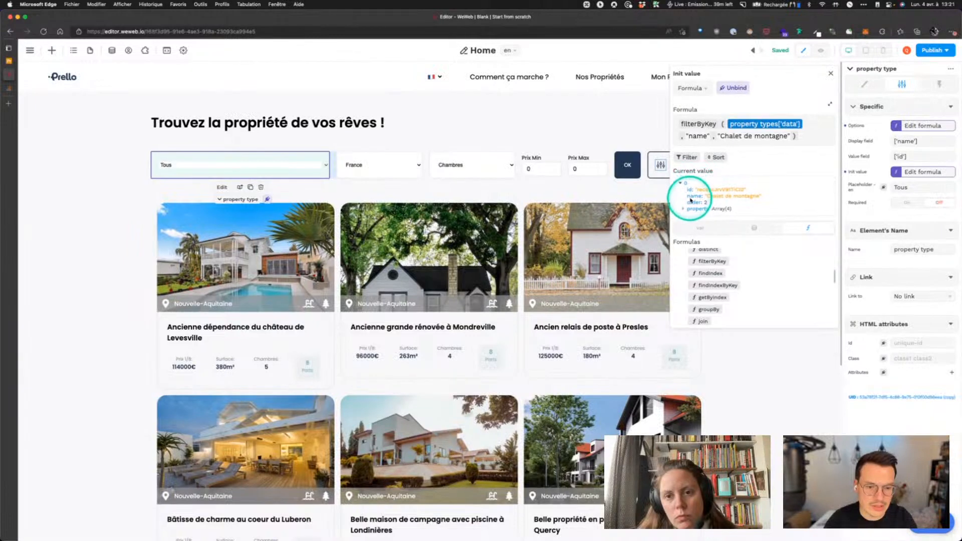
Try appending .id directly after the filterByKey call, and remove it again
left_click(807, 140)
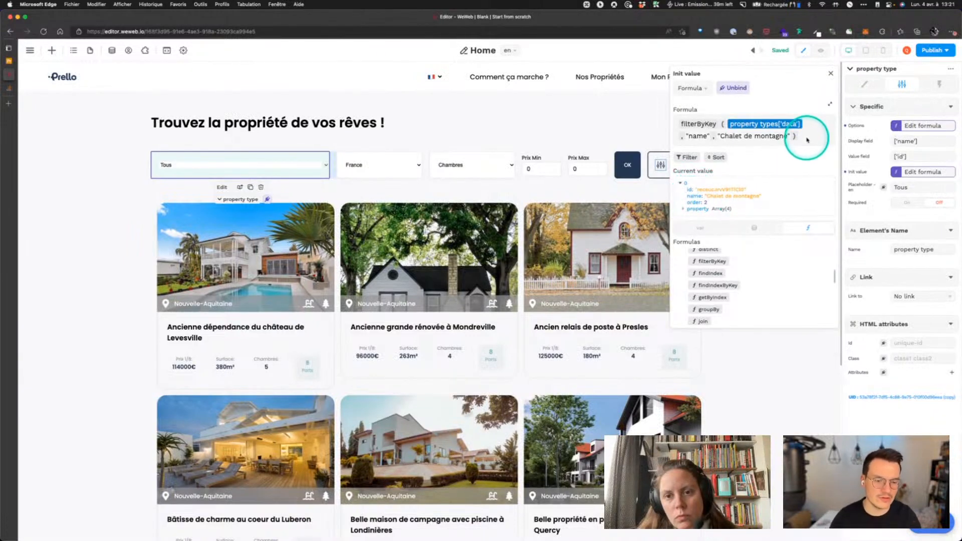
type(".")
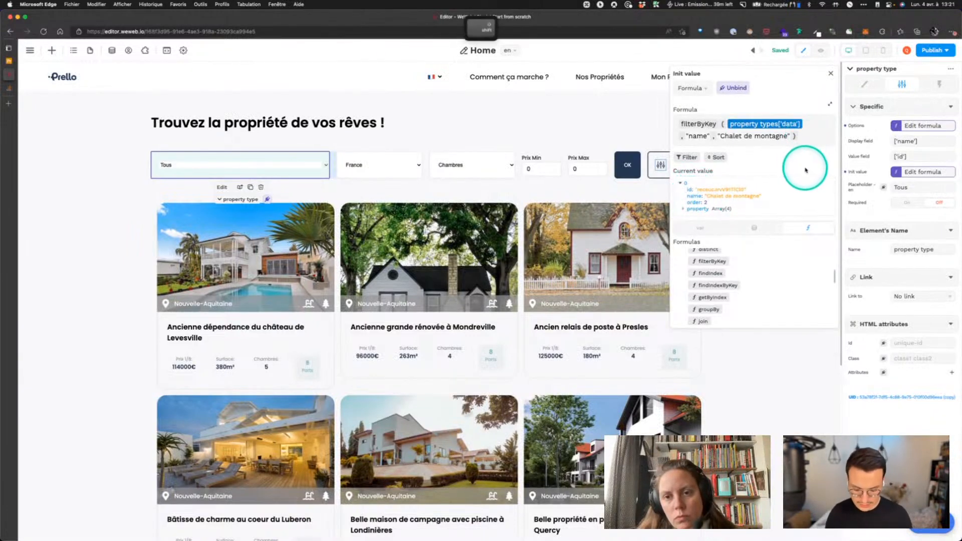
type("id")
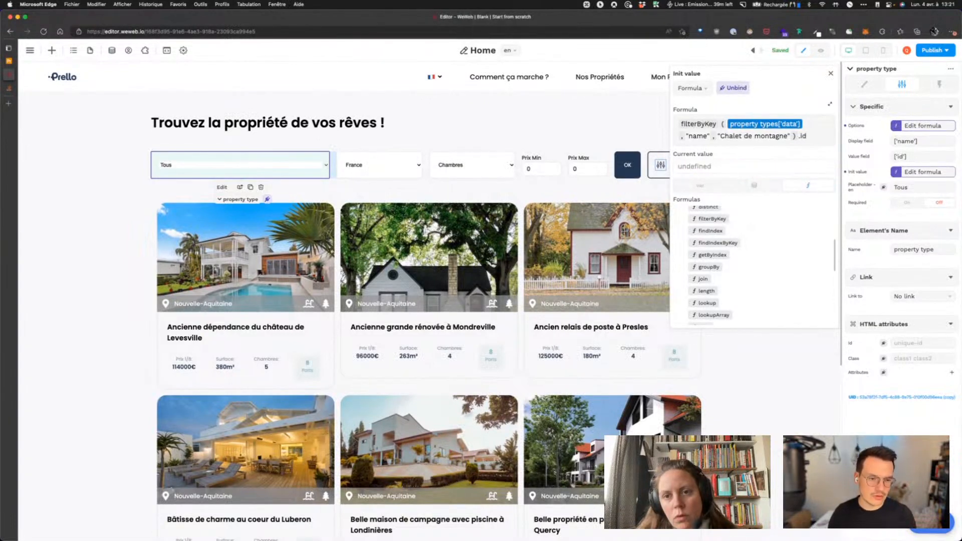
key("BackSpace")
key("BackSpace")
key("BackSpace")
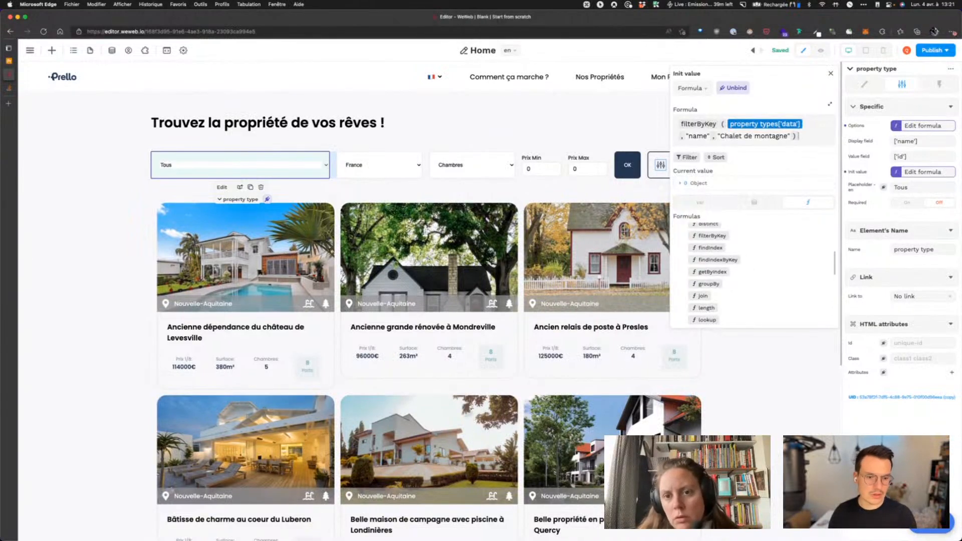
Append [0].id to the filterByKey call to return the id of the first matching record
type("[0")
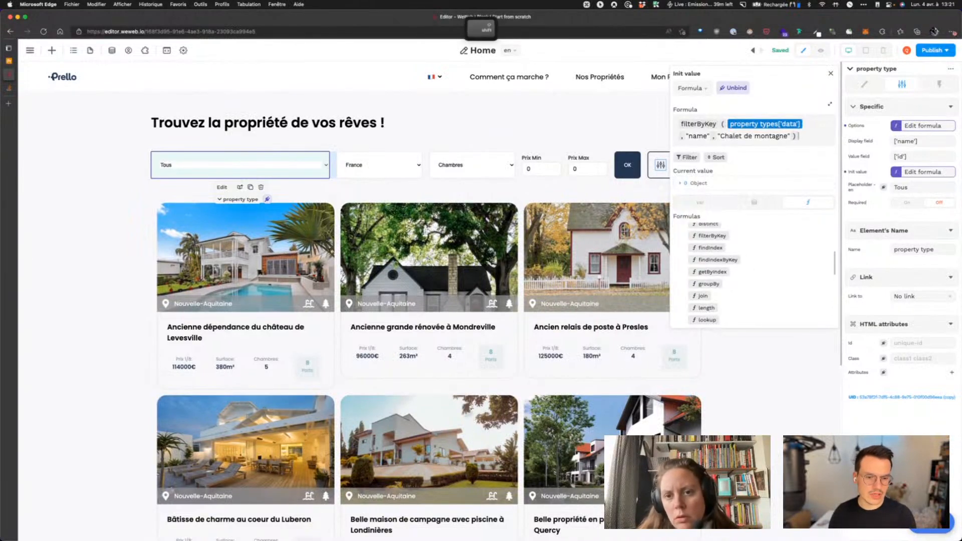
type("].")
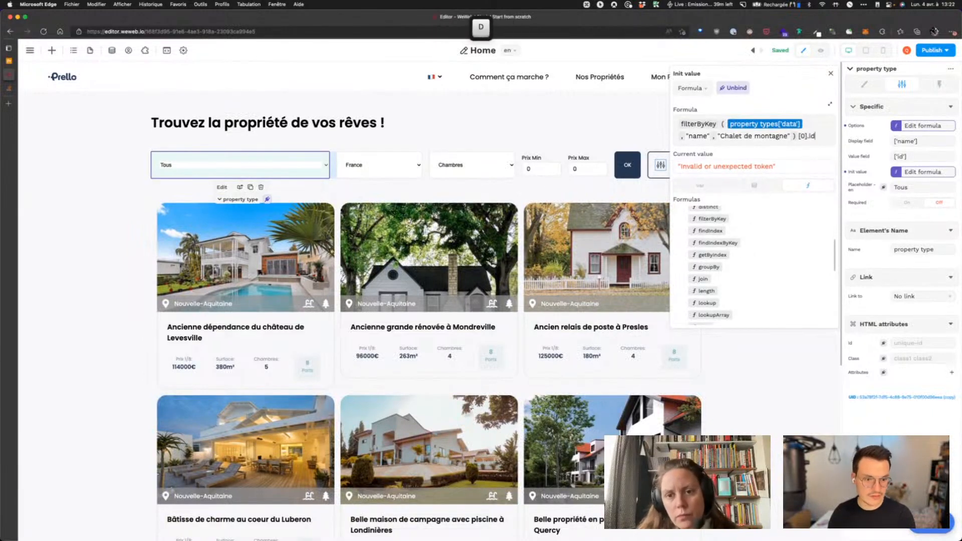
type("id")
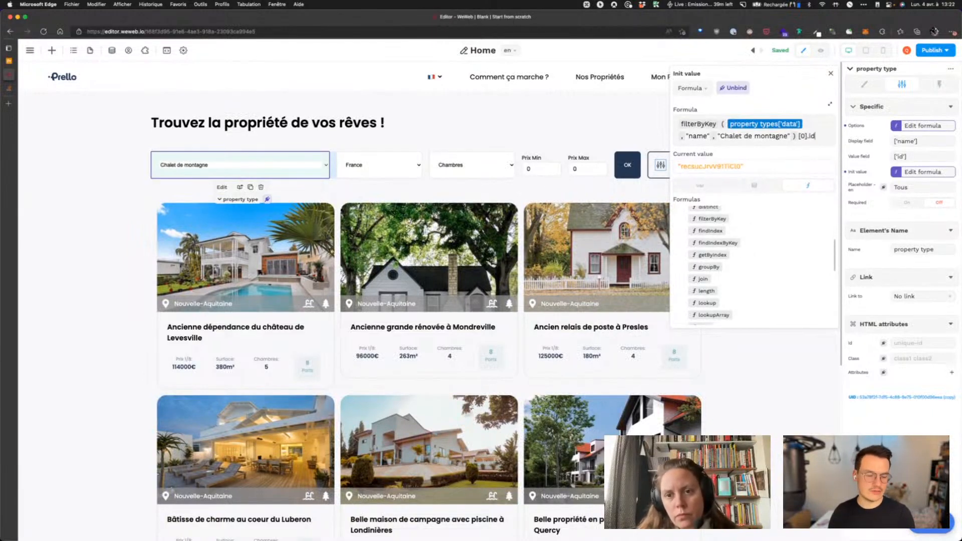
left_click(714, 154)
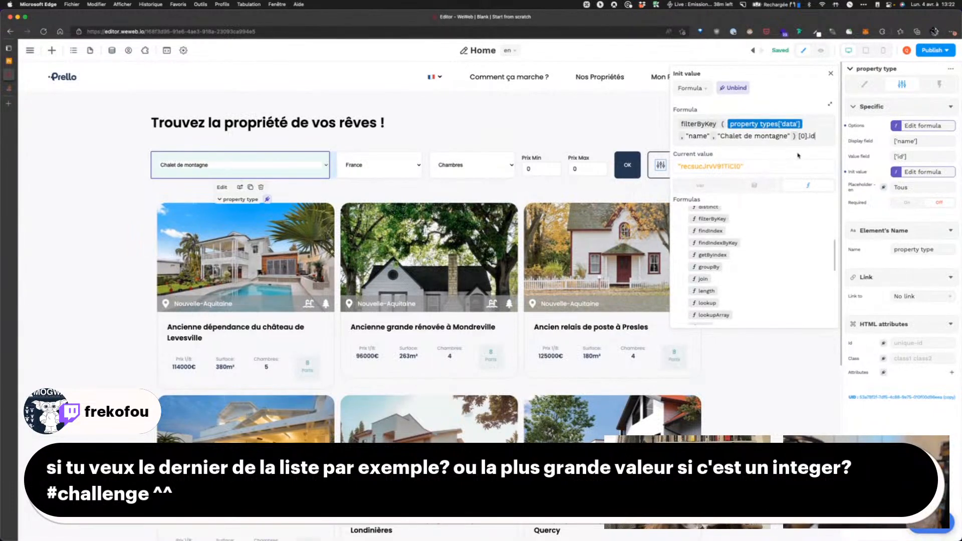
left_click(712, 255)
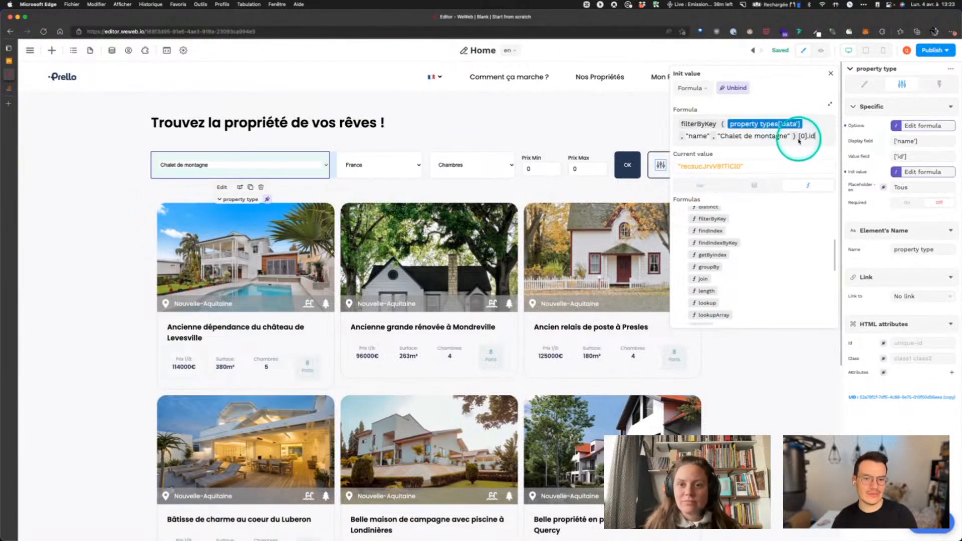
Strip the filterByKey function and its other arguments from the init value formula, keeping only property types['data']
key("BackSpace")
key("BackSpace")
key("BackSpace")
key("BackSpace")
key("BackSpace")
key("BackSpace")
key("BackSpace")
key("BackSpace")
key("BackSpace")
key("BackSpace")
key("BackSpace")
key("BackSpace")
key("BackSpace")
key("BackSpace")
key("BackSpace")
key("BackSpace")
key("BackSpace")
key("BackSpace")
key("BackSpace")
key("BackSpace")
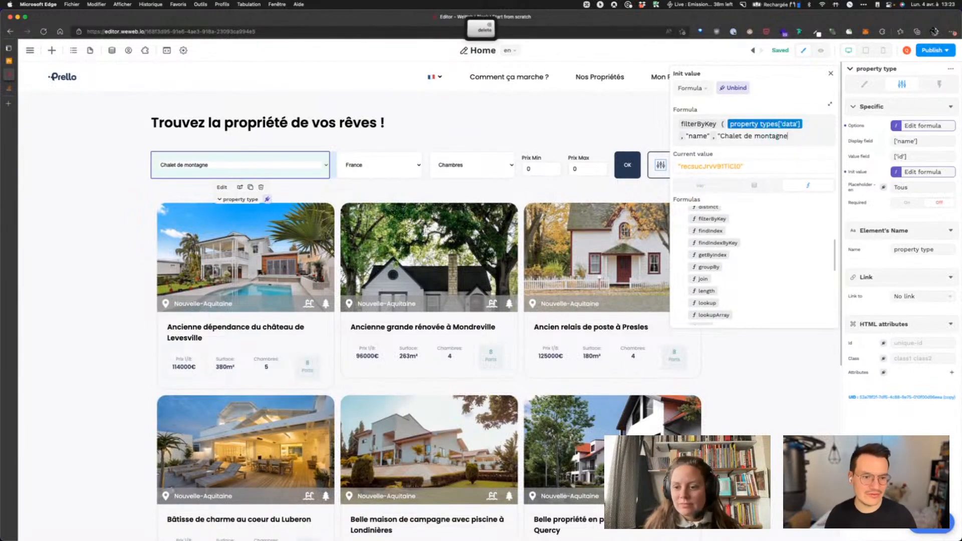
key("BackSpace")
key("BackSpace")
key("BackSpace")
key("BackSpace")
key("BackSpace")
key("BackSpace")
key("BackSpace")
key("BackSpace")
key("BackSpace")
key("BackSpace")
key("BackSpace")
key("BackSpace")
key("BackSpace")
key("BackSpace")
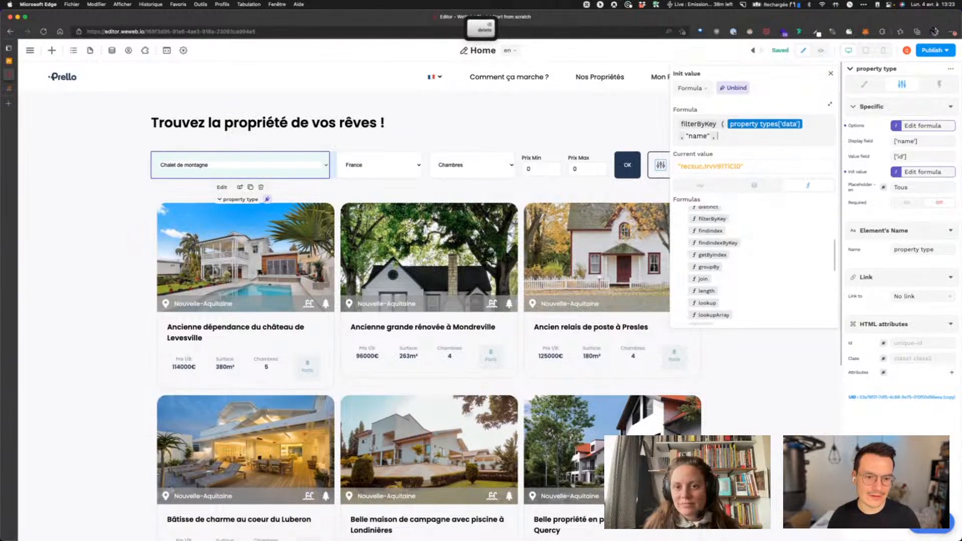
key("BackSpace")
key("BackSpace")
key("BackSpace")
key("BackSpace")
key("BackSpace")
key("BackSpace")
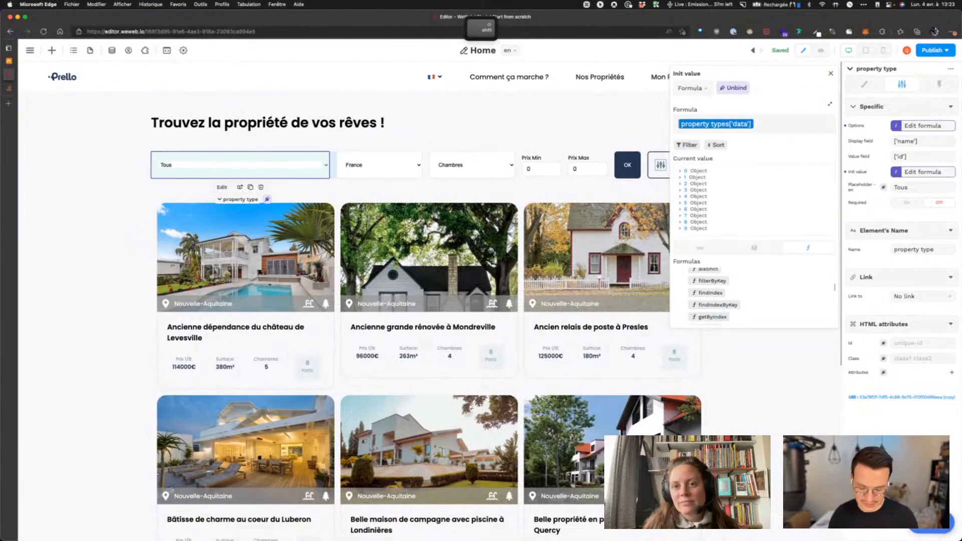
Try indexing property types['data'] with [-1] to get the last record, and remove the index again
type("[-1]")
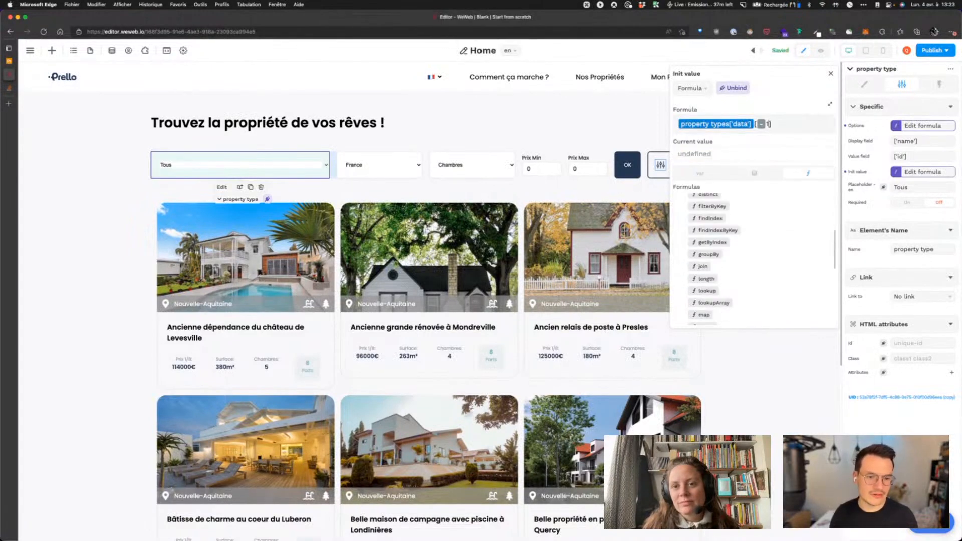
key("Left")
key("Left")
key("Left")
key("Left")
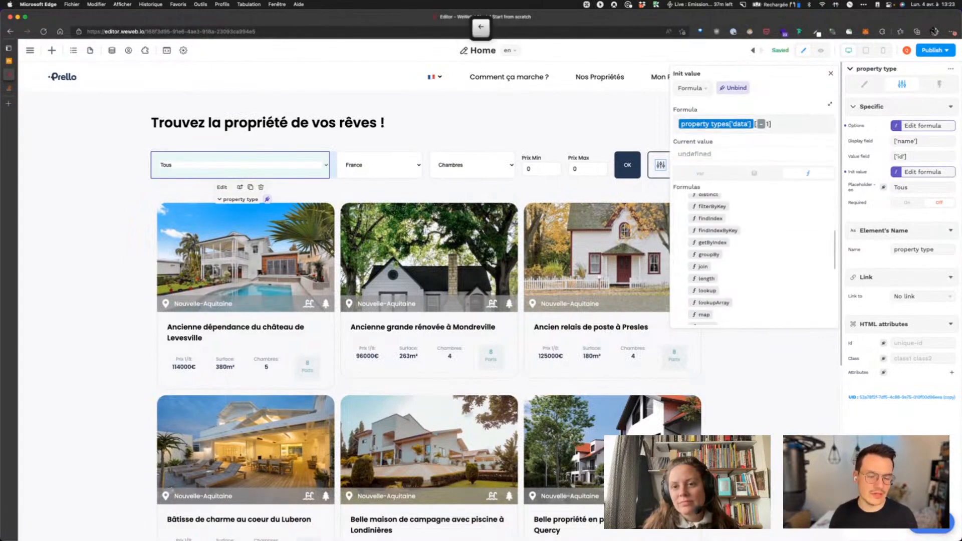
key("Left")
key("Left")
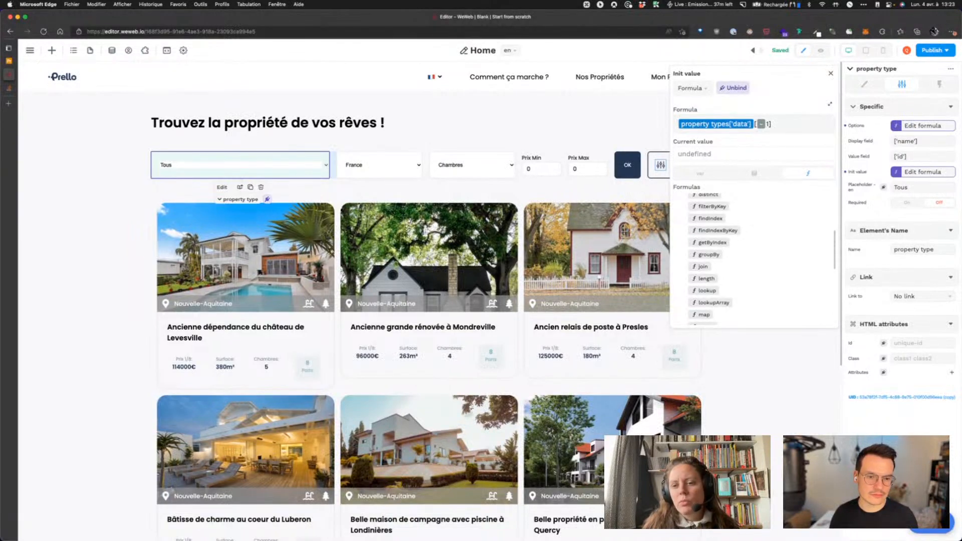
key("BackSpace")
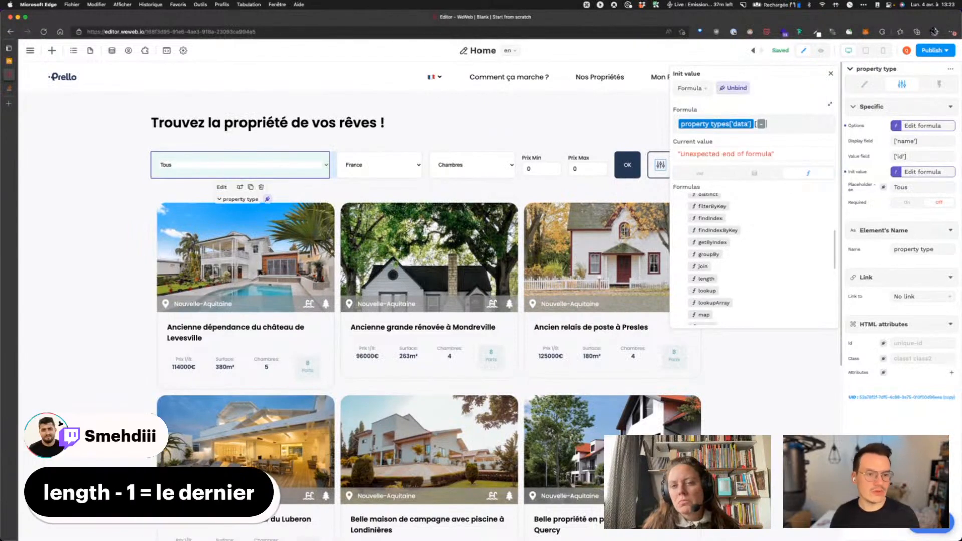
key("BackSpace")
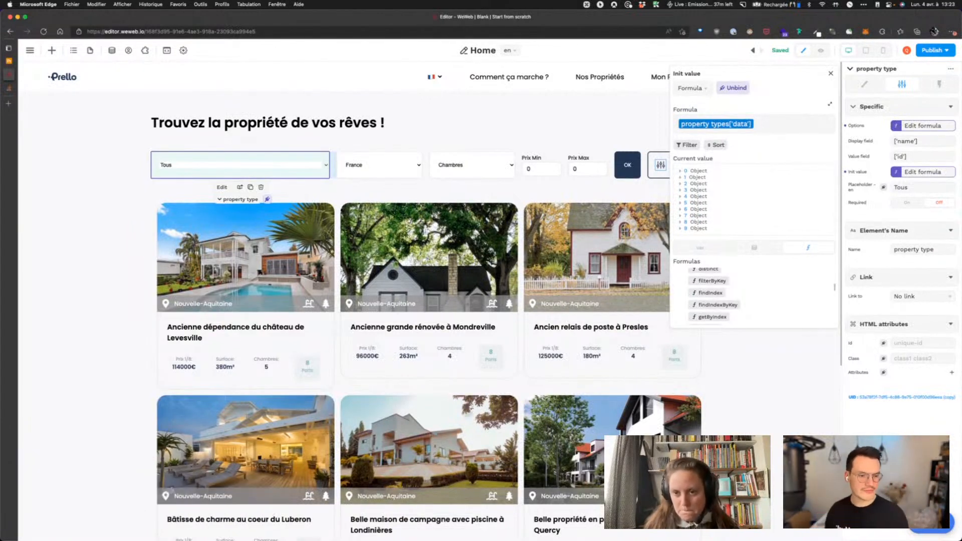
Wrap property types['data'] in the length function and subtract 1 to compute the last record's index
key("Left")
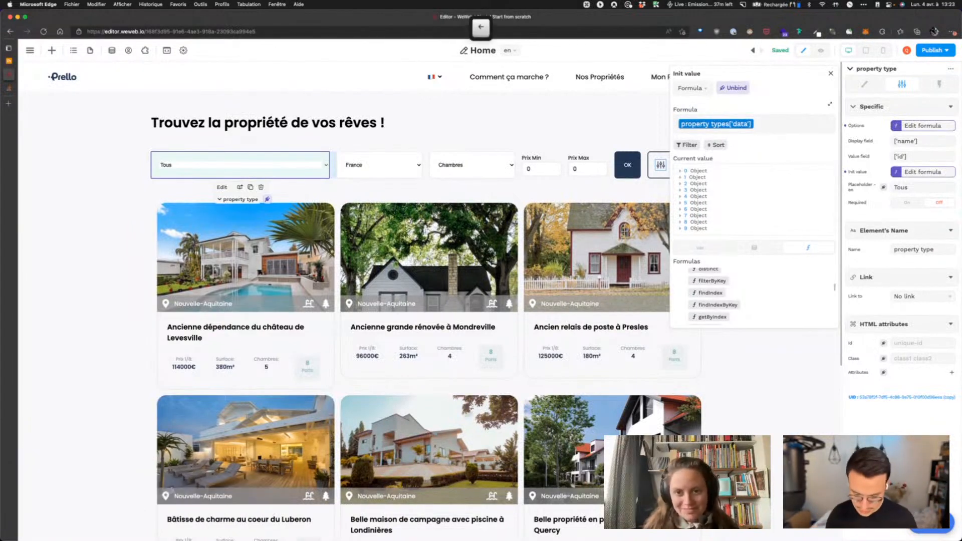
type("length(")
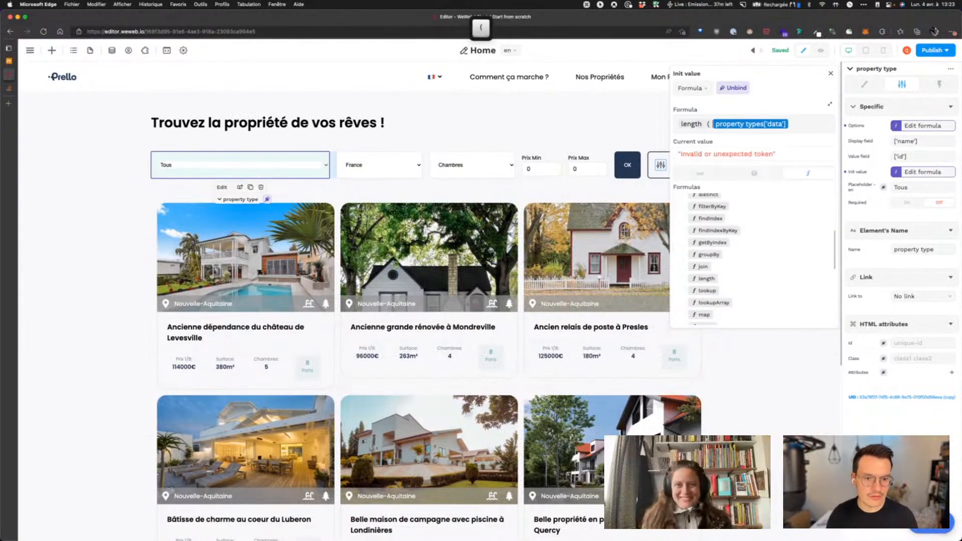
key("Right")
type(") ")
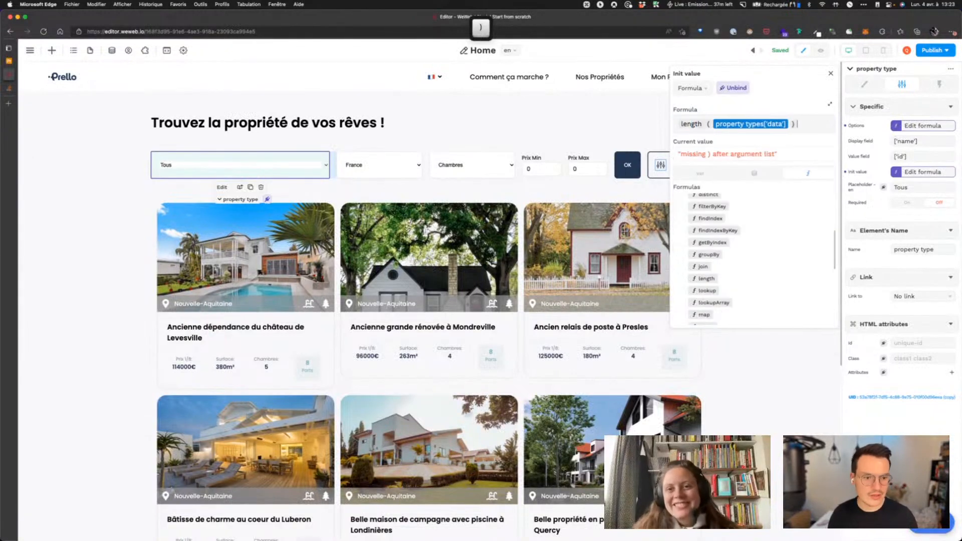
type("-1")
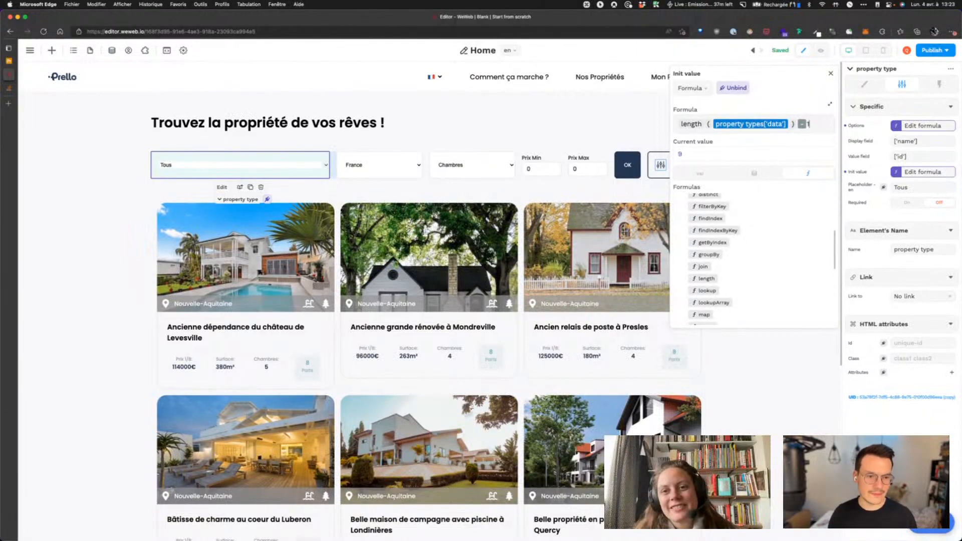
Insert the getByIndex function before the length function in the property type dropdown's init value formula
key("Left")
key("Left")
key("Left")
key("Left")
key("Left")
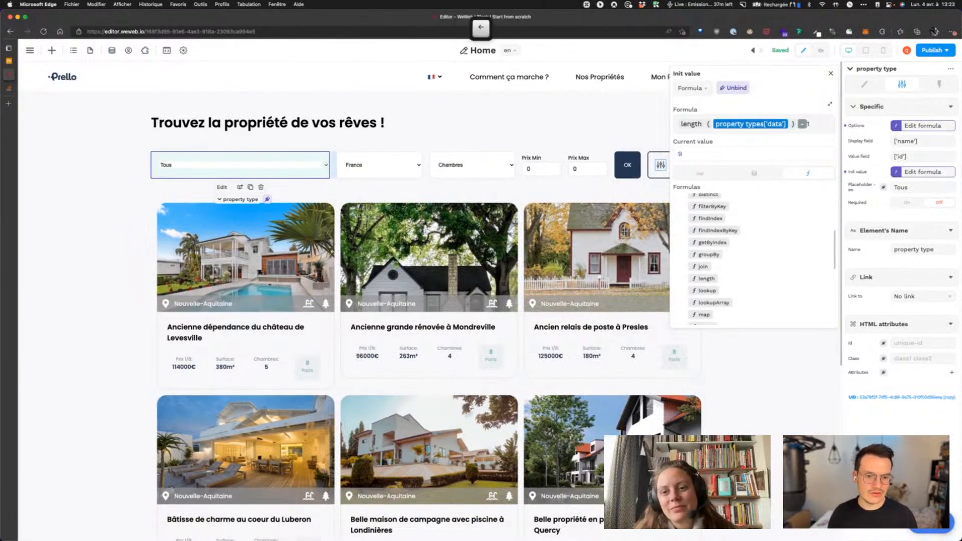
key("Left")
key("Left")
key("Left")
key("Left")
key("Left")
key("Left")
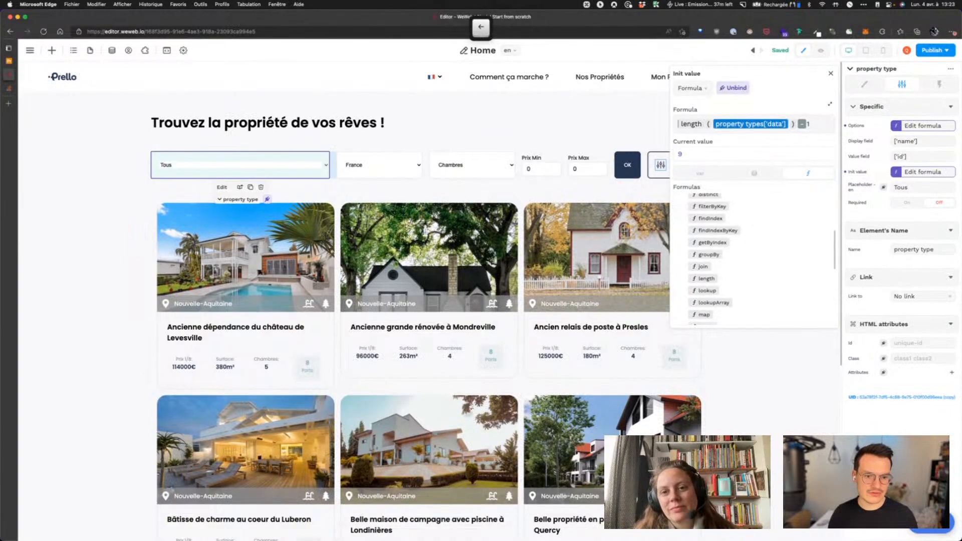
left_click(713, 243)
left_click(708, 244)
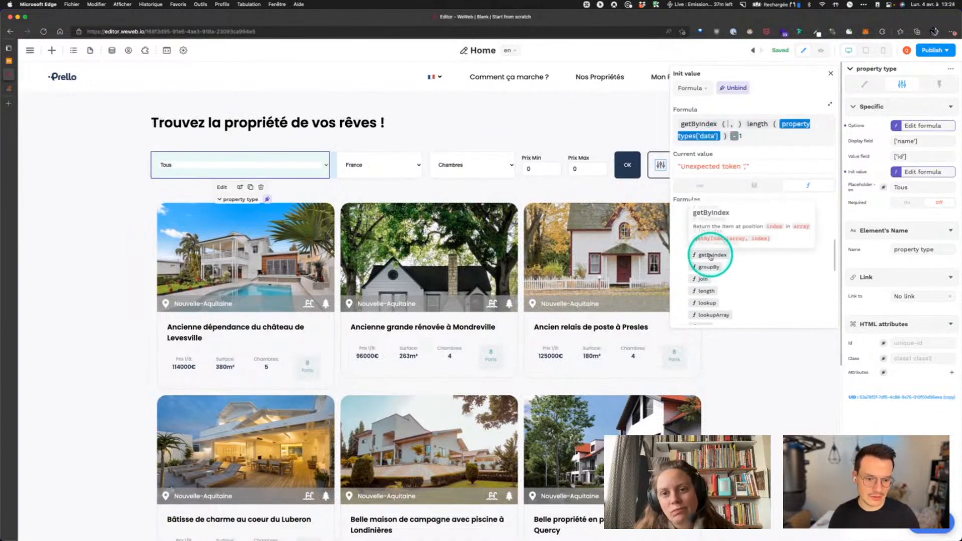
Give getByIndex the property types['data'] array and the length minus 1 as arguments, and append .id to return the last record's id
left_click(765, 184)
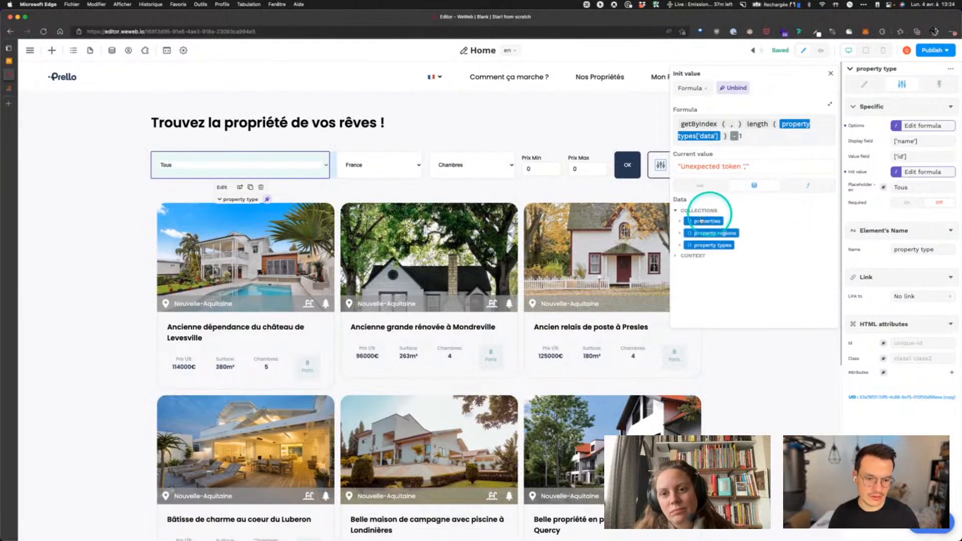
left_click(680, 248)
left_click(701, 256)
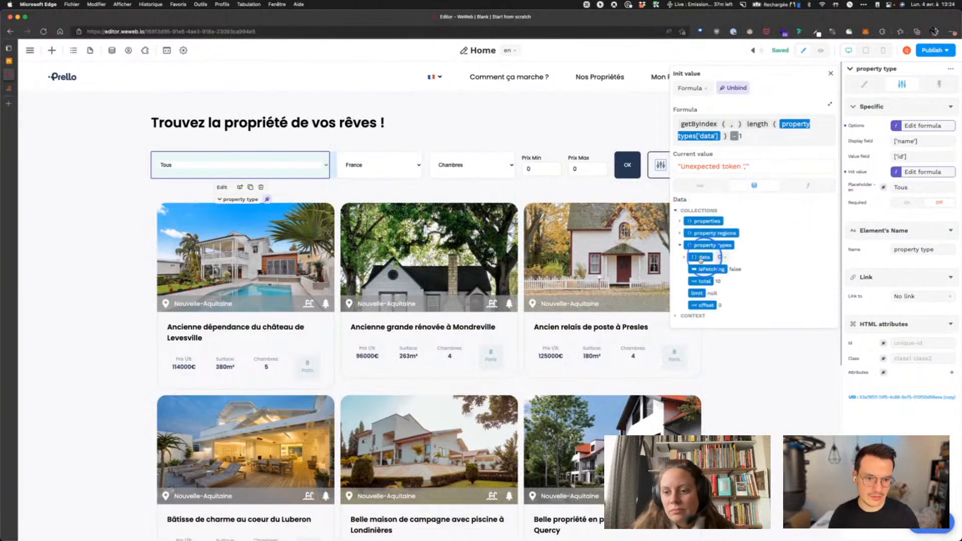
left_click(766, 168)
key("BackSpace")
key("BackSpace")
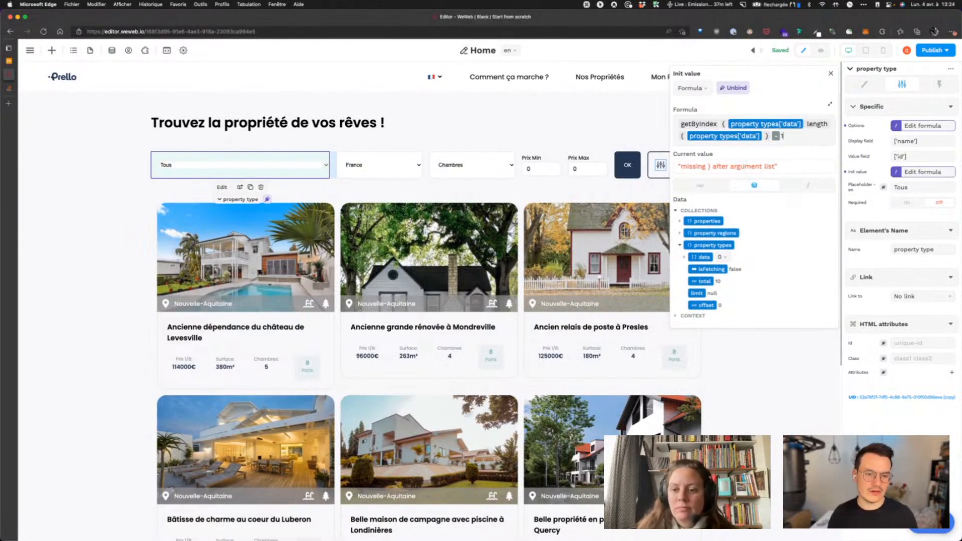
key("Up")
type(",")
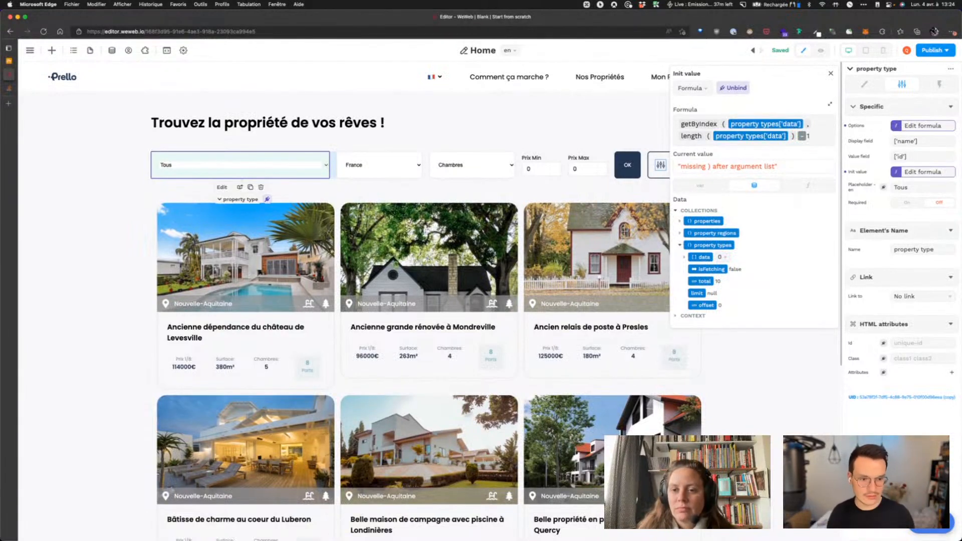
type(")")
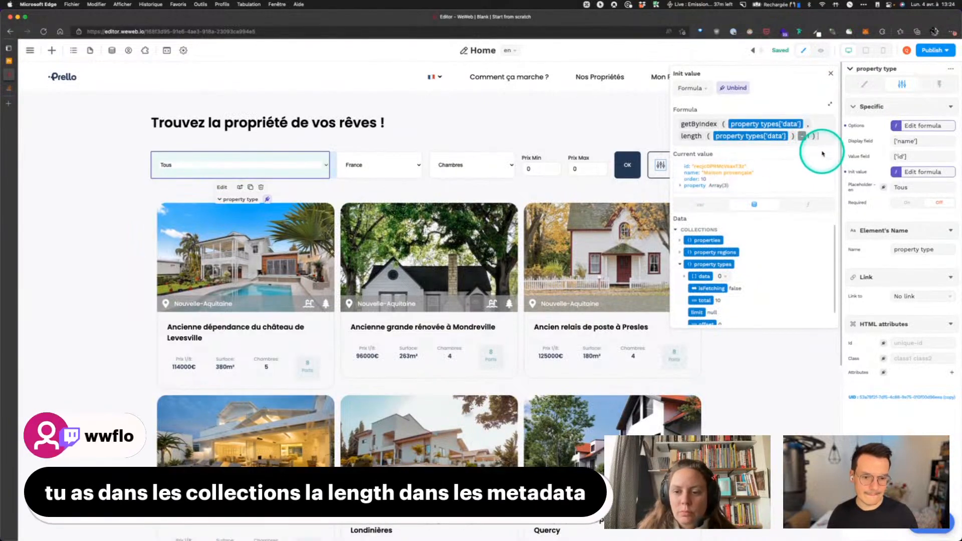
type(".id")
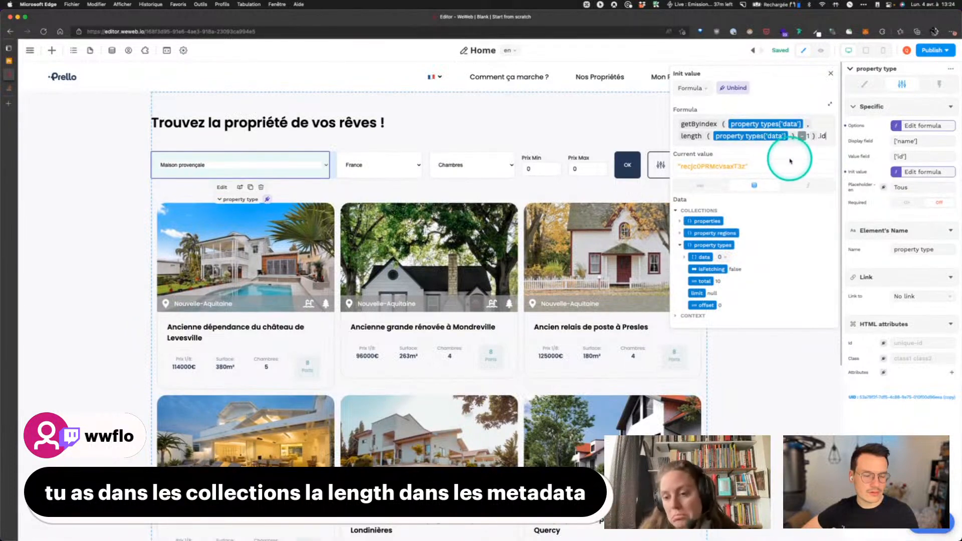
Replace getByIndex's length function argument with the collection metadata property types['data']['length'] minus 1
key("BackSpace")
key("BackSpace")
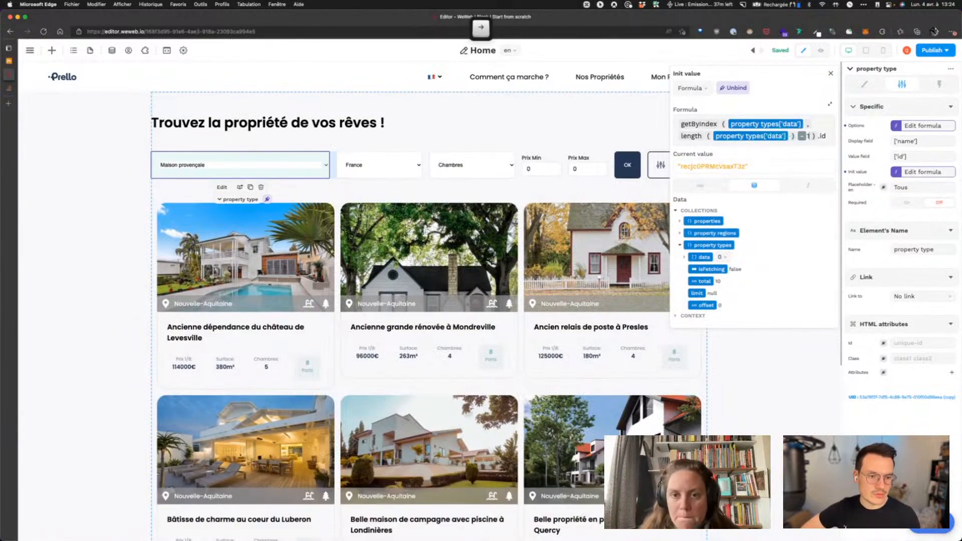
key("BackSpace")
key("BackSpace")
key("BackSpace")
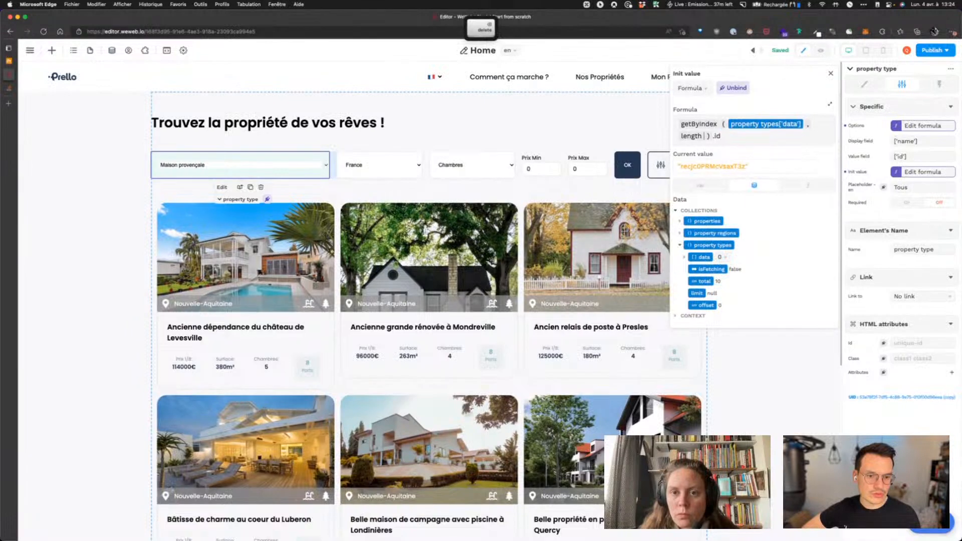
key("BackSpace")
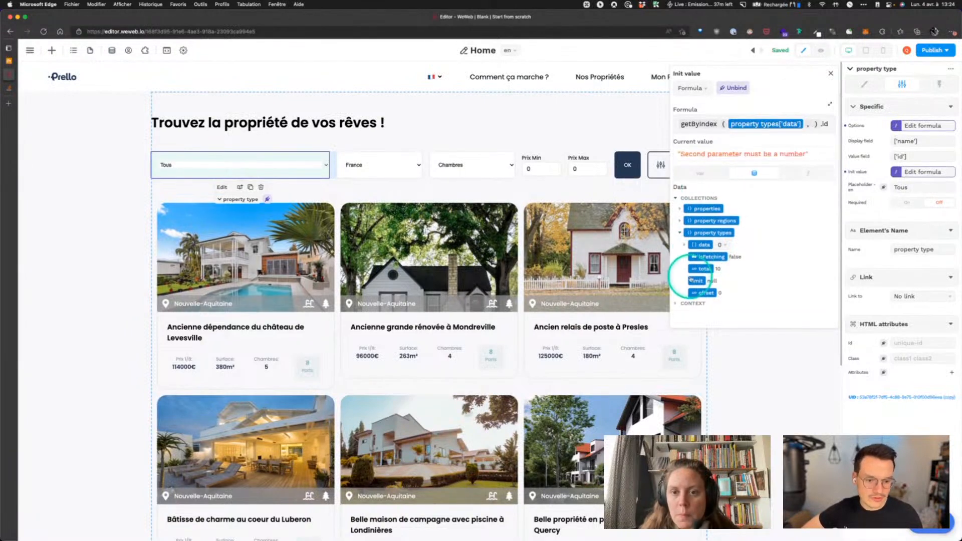
left_click(685, 245)
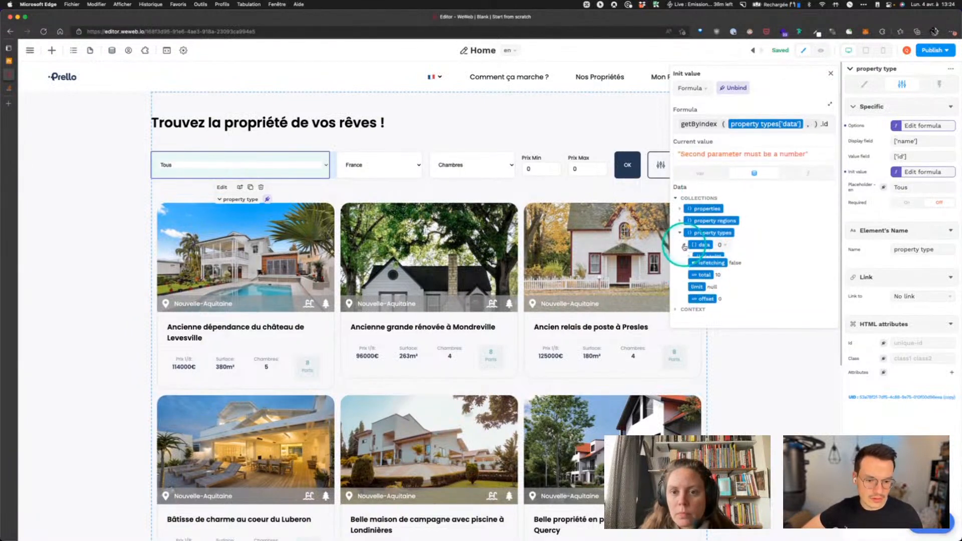
left_click(711, 269)
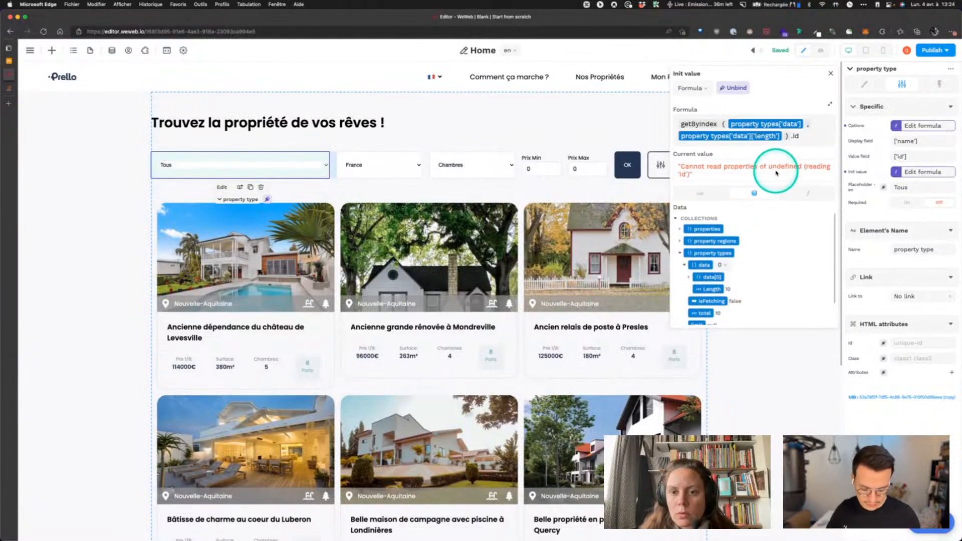
type("-1")
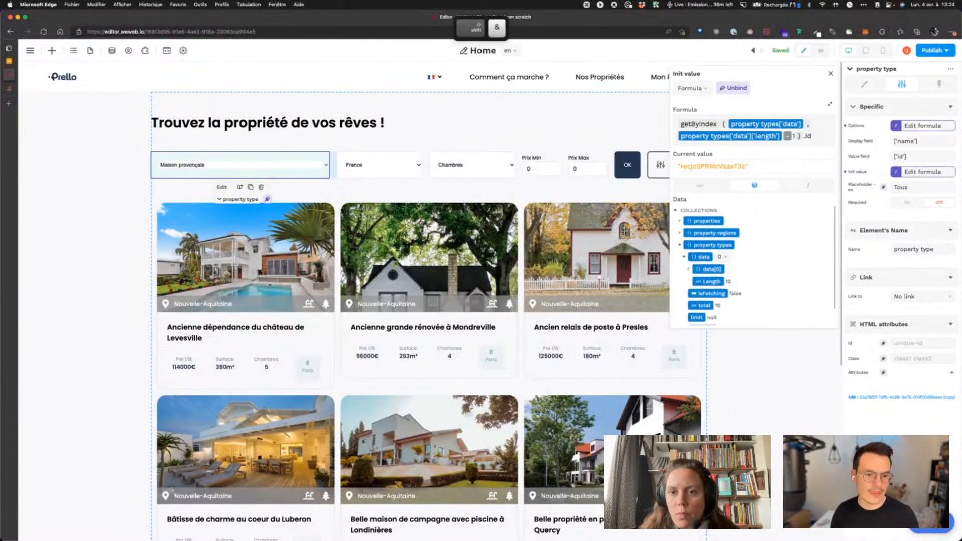
Remove .id from the getByIndex formula to check the full returned record, and append .id again
key("Right")
key("BackSpace")
key("BackSpace")
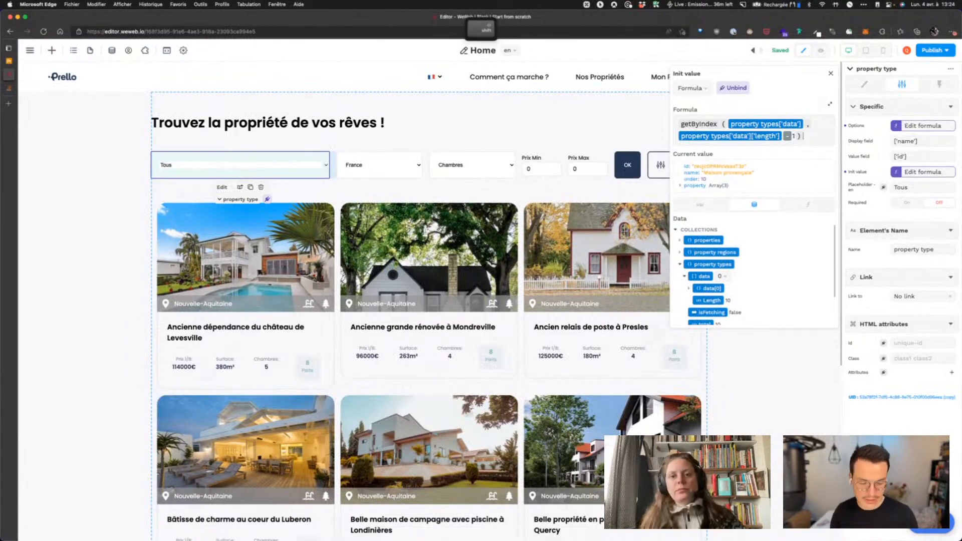
type(".id")
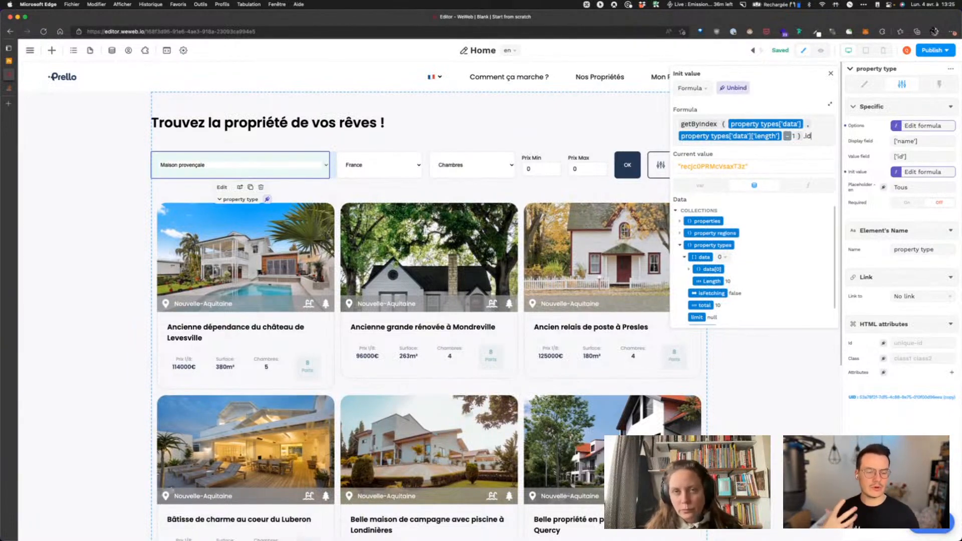
Examine the properties collection's data in the formula editor, including the first record's fields, the length and the pagination metadata
left_click(680, 221)
left_click(683, 234)
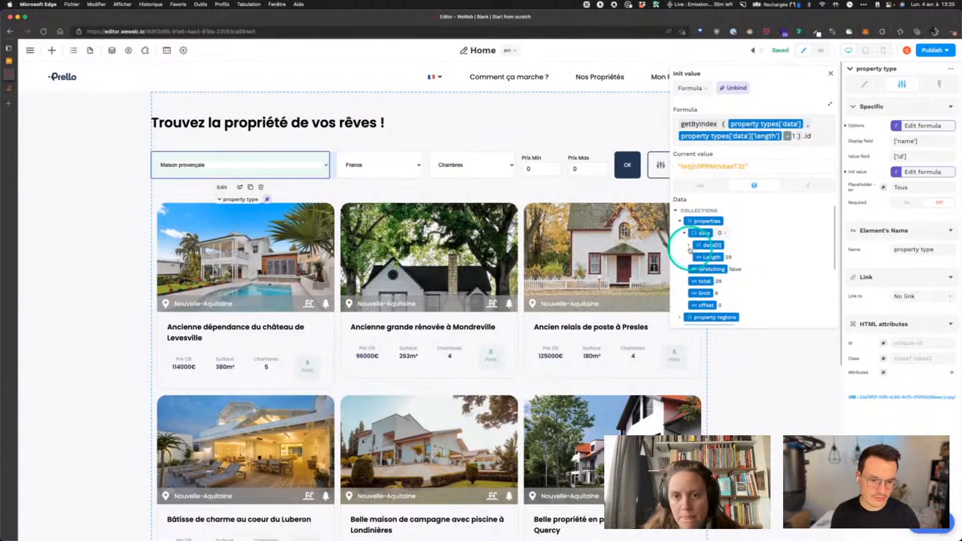
left_click(689, 246)
scroll(692, 251, "down", 5)
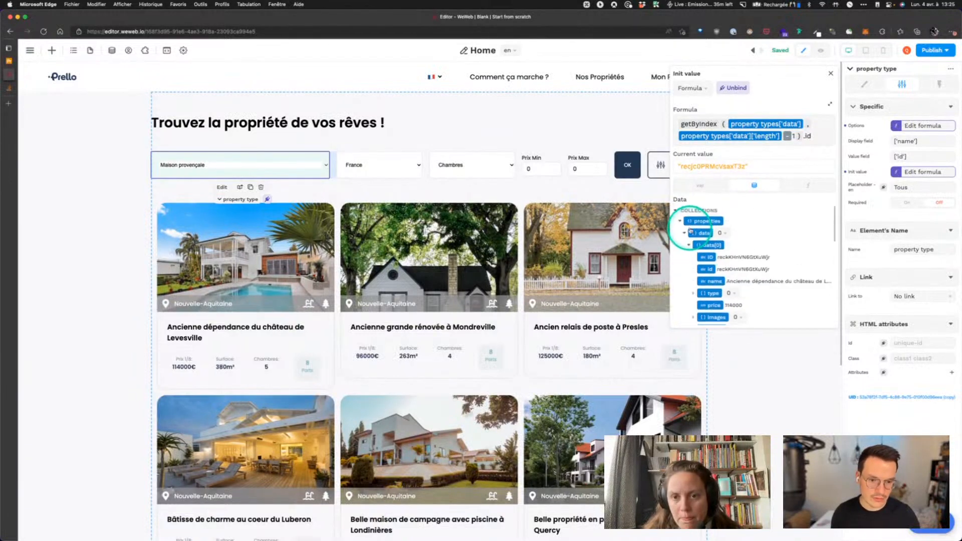
scroll(698, 254, "up", 5)
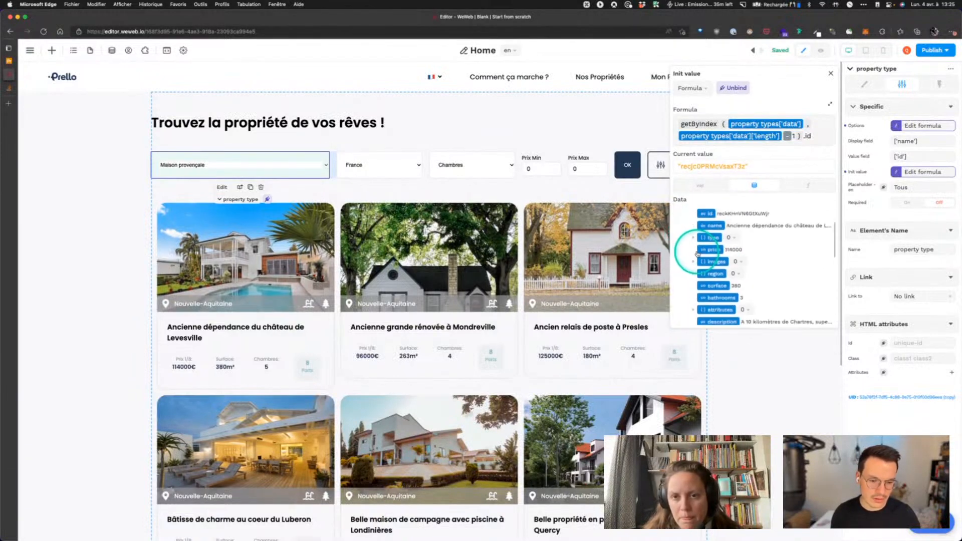
left_click(689, 217)
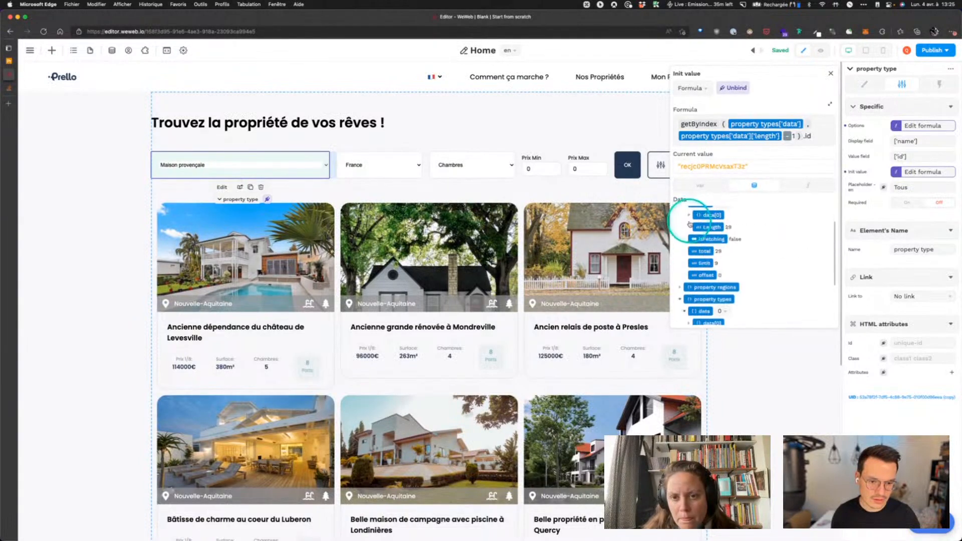
scroll(703, 266, "down", 3)
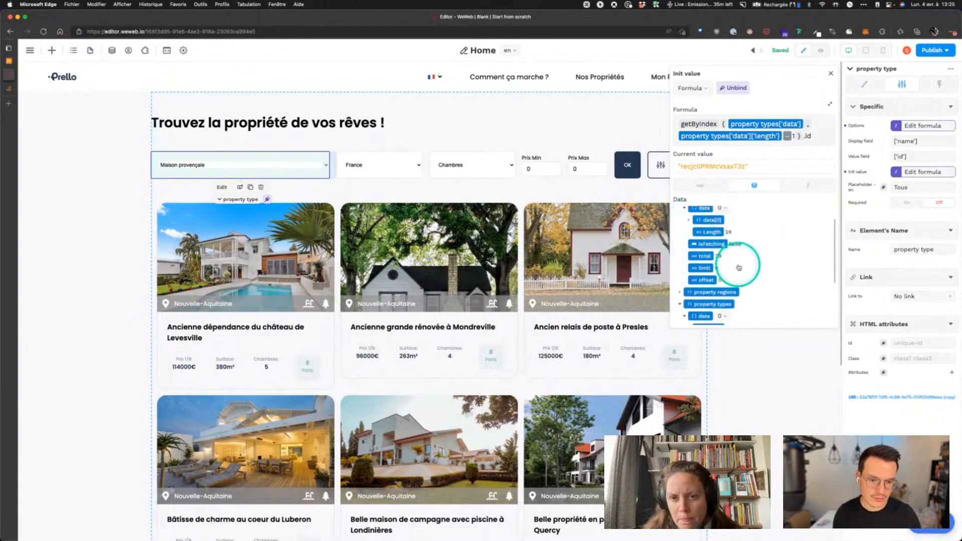
scroll(760, 267, "up", 3)
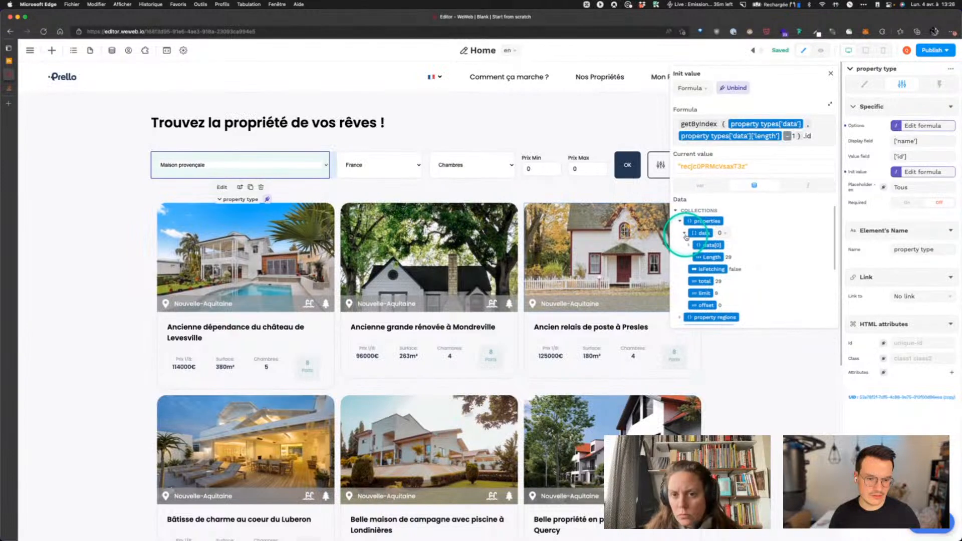
left_click(680, 221)
left_click(680, 222)
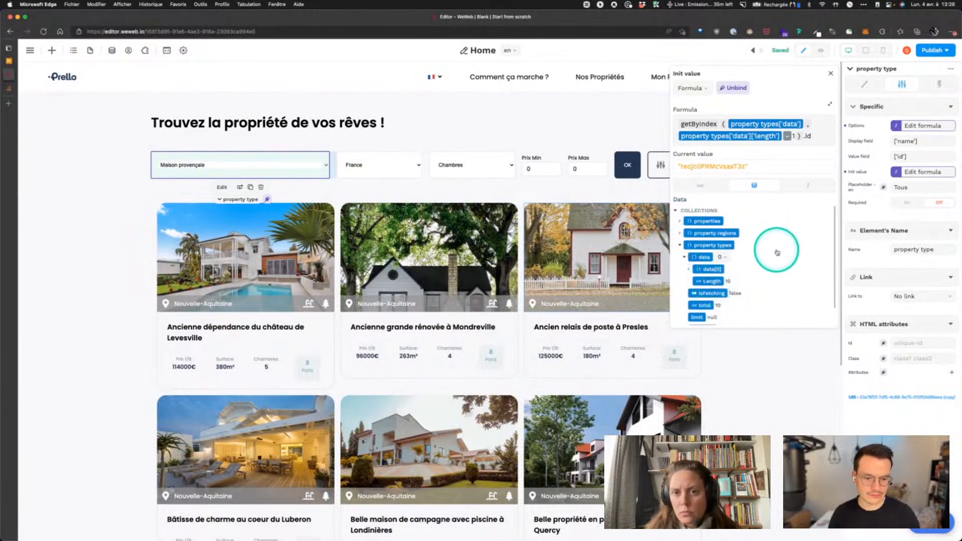
scroll(778, 255, "down", 2)
scroll(778, 255, "up", 2)
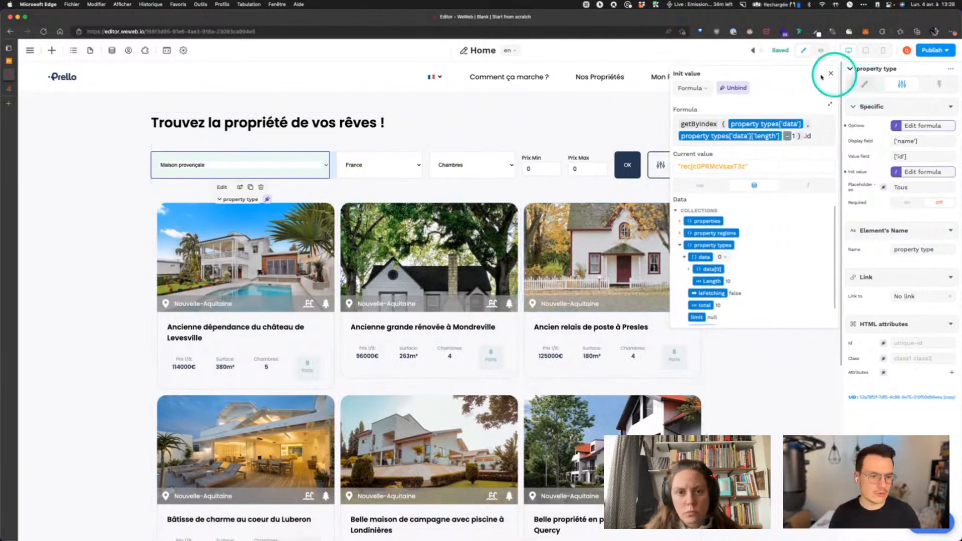
Unbind the property type dropdown's init value, and start a new collection for the Chambres dropdown
left_click(735, 89)
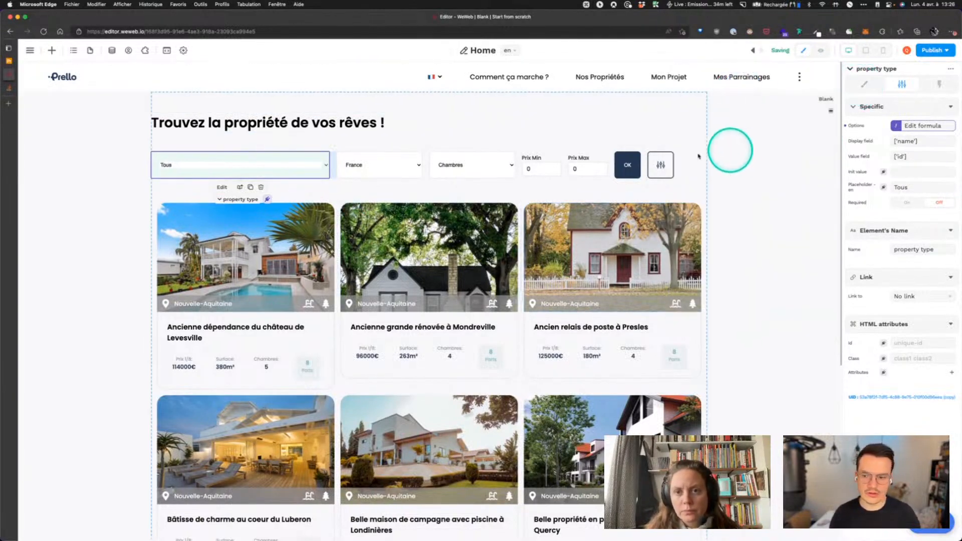
left_click(451, 165)
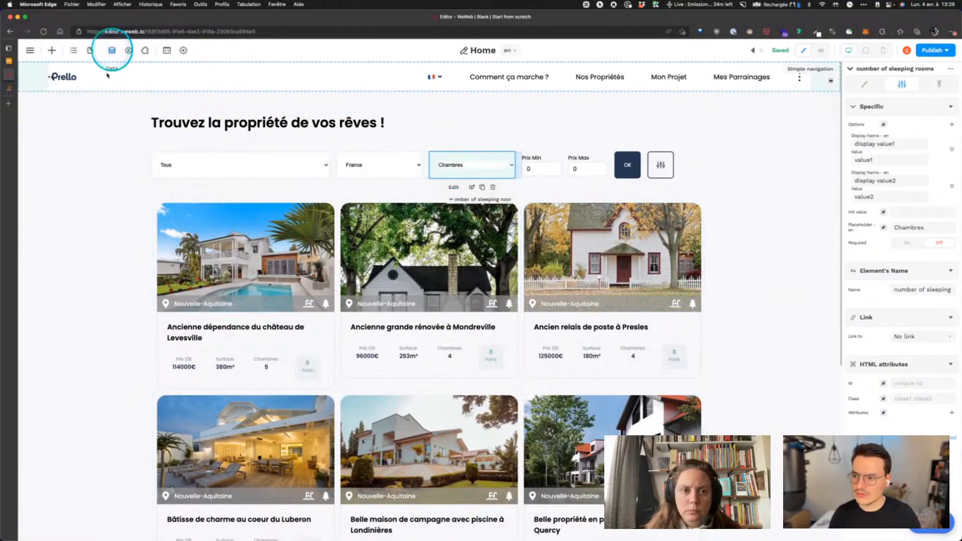
left_click(111, 50)
left_click(161, 95)
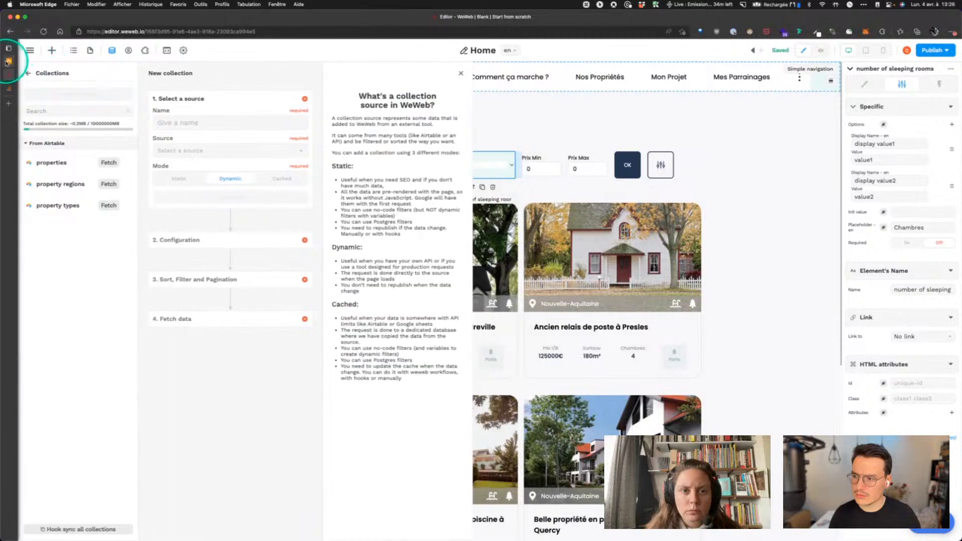
Switch to Airtable and compare the property_sleeping_room table with the sleeping_rooms field of the property table
left_click(9, 61)
left_click(236, 65)
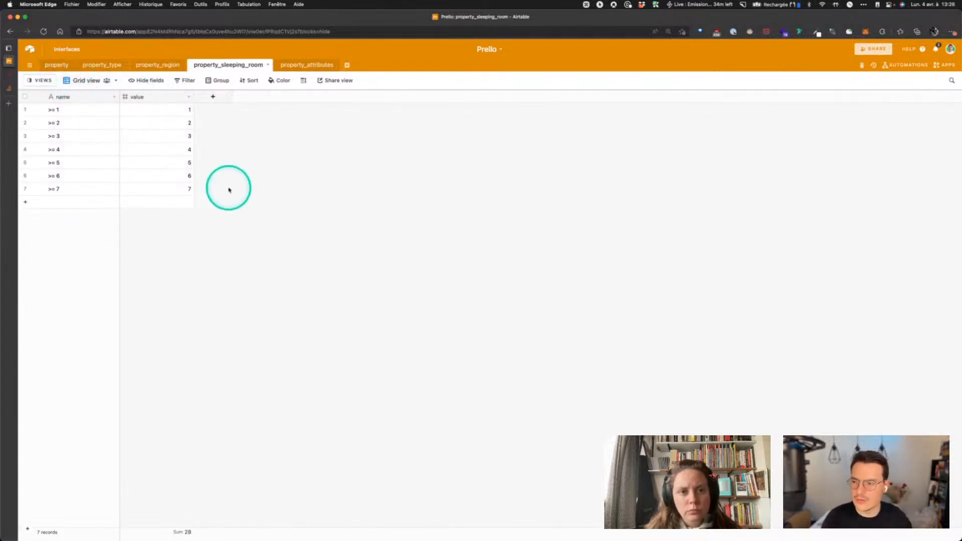
left_click(55, 65)
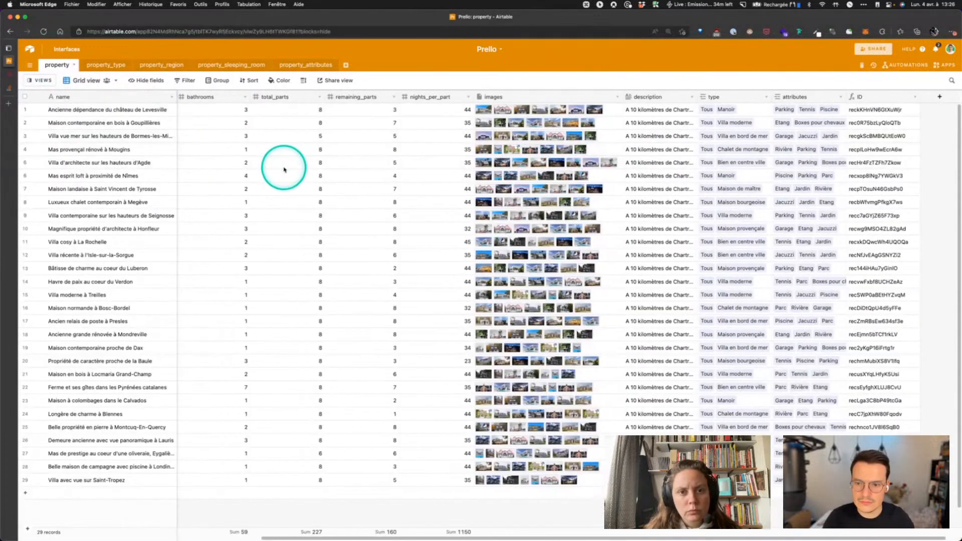
scroll(284, 169, "left", 8)
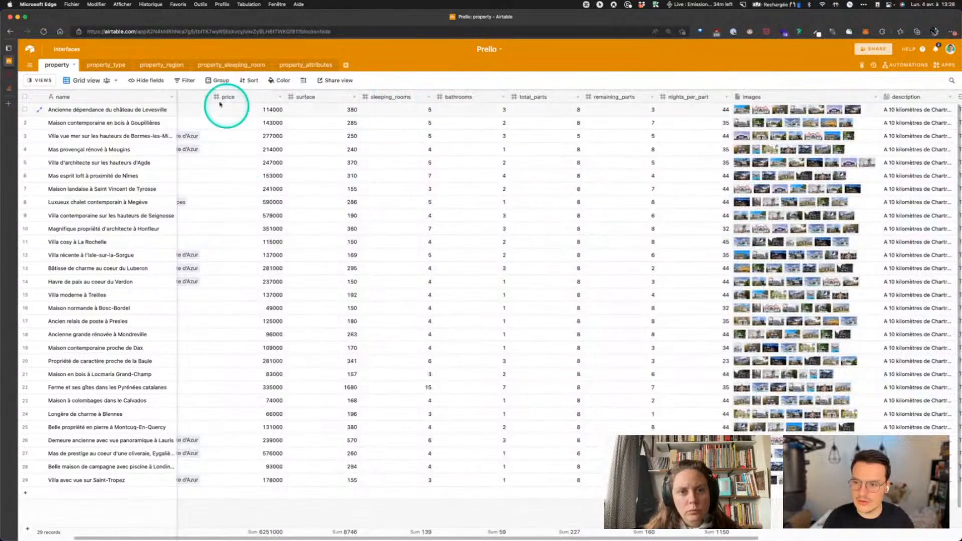
left_click(223, 64)
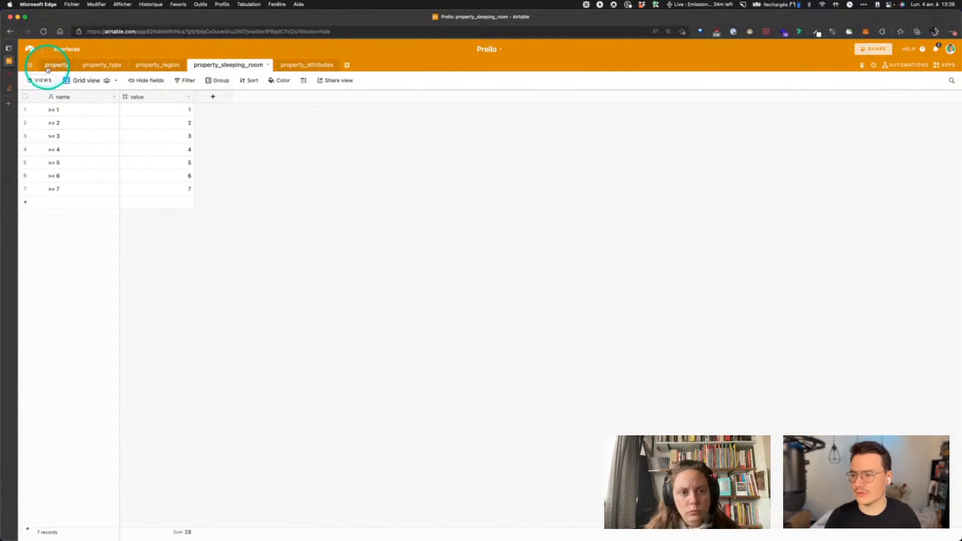
Back in WeWeb, name the new collection "property sleeping rooms", with Airtable as its source and Cached mode
left_click(9, 74)
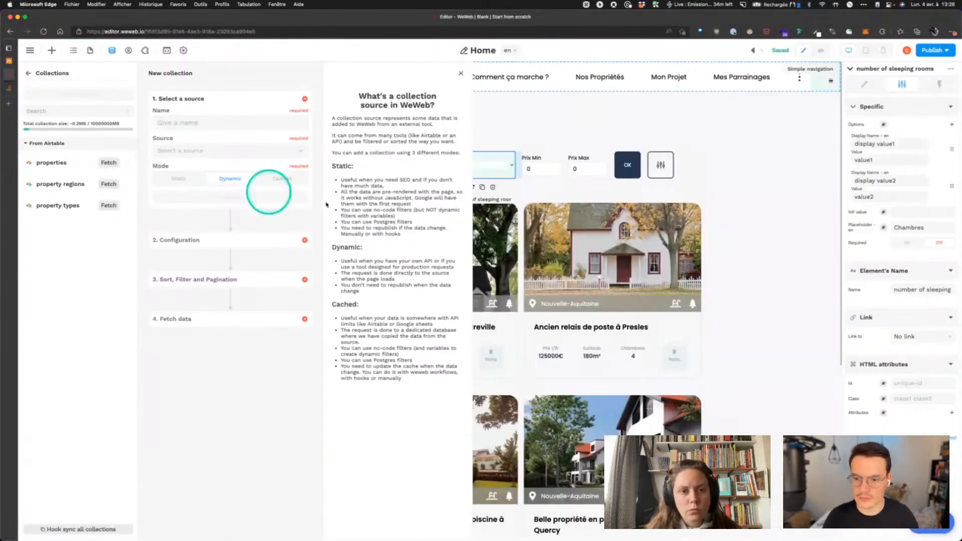
left_click(207, 122)
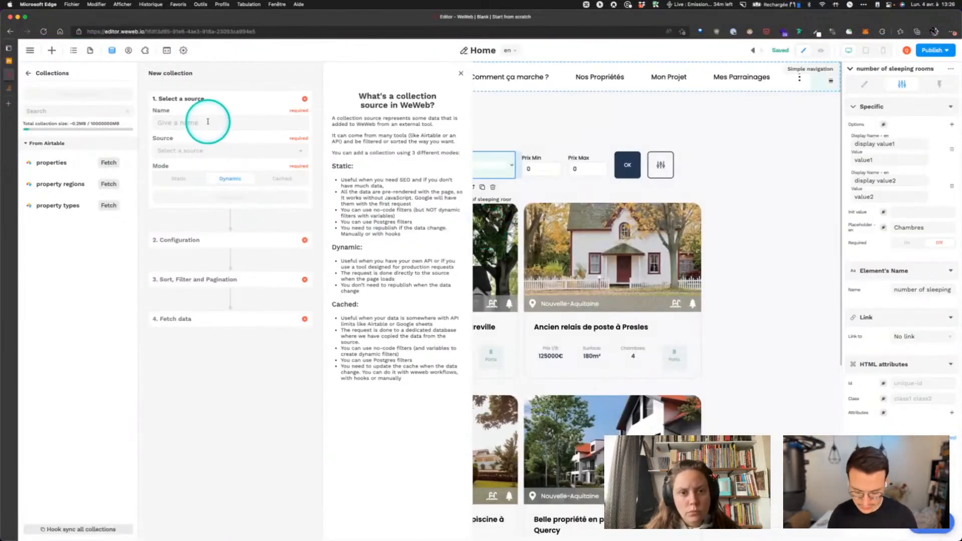
type("property sle")
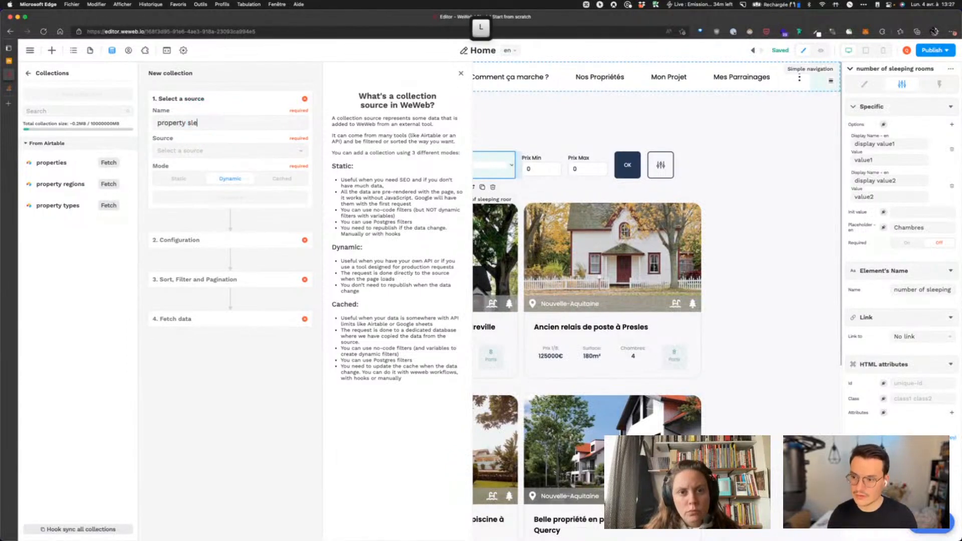
type("eping rooms")
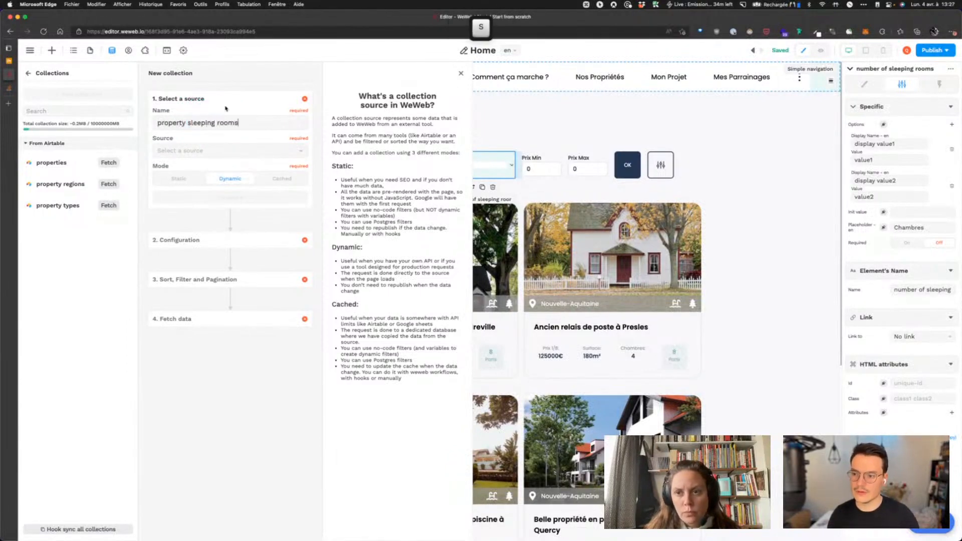
left_click(209, 149)
left_click(198, 166)
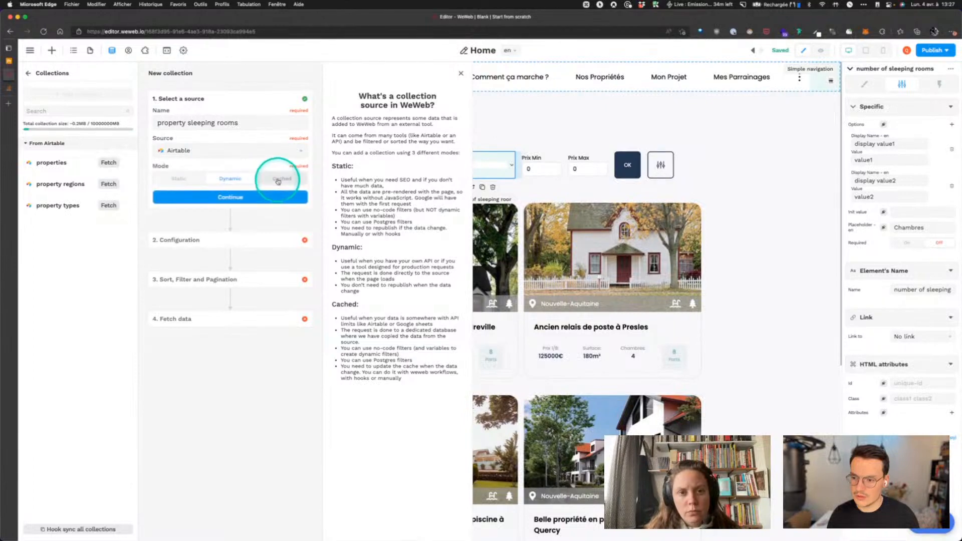
left_click(278, 180)
left_click(242, 195)
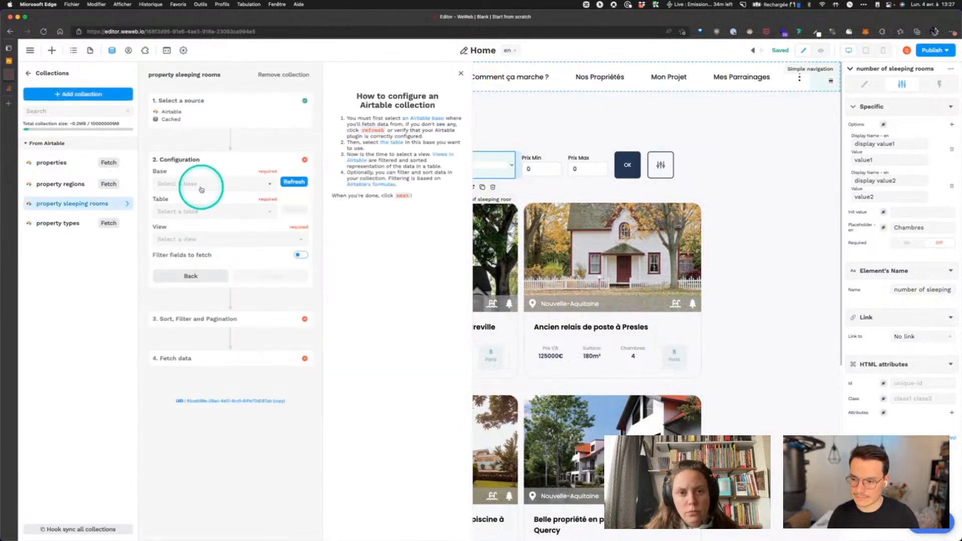
Configure the collection to fetch the Grid view of the property_sleeping_room table in the Prello base
left_click(201, 189)
type("prell")
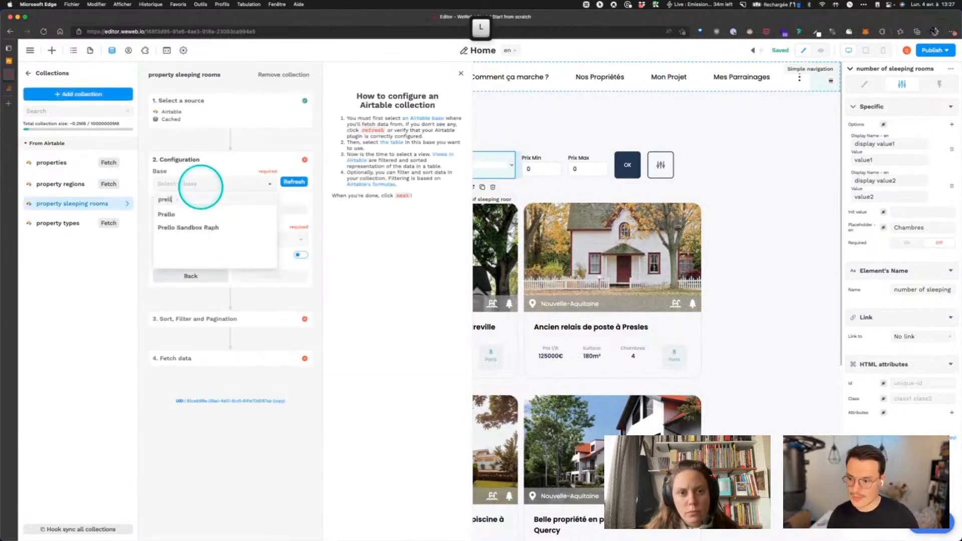
left_click(193, 213)
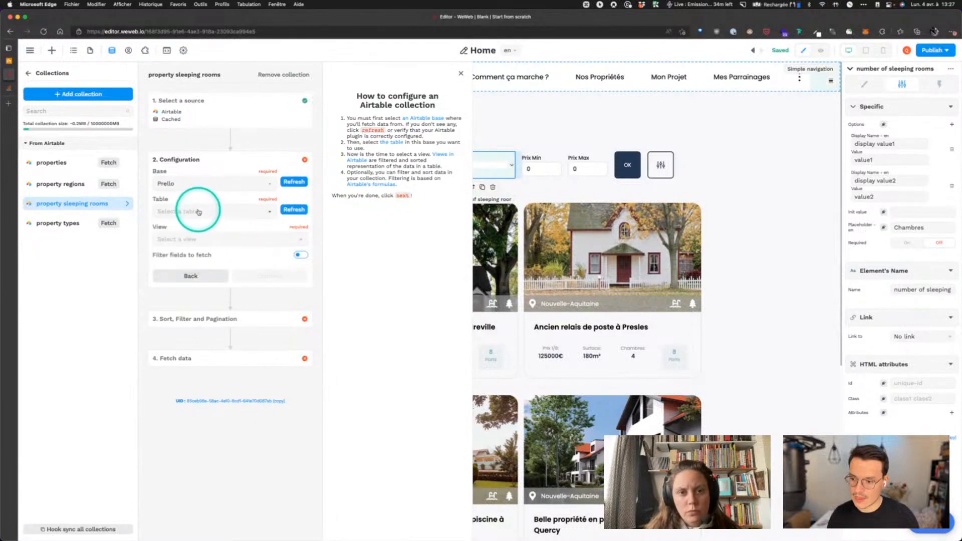
left_click(197, 211)
left_click(211, 268)
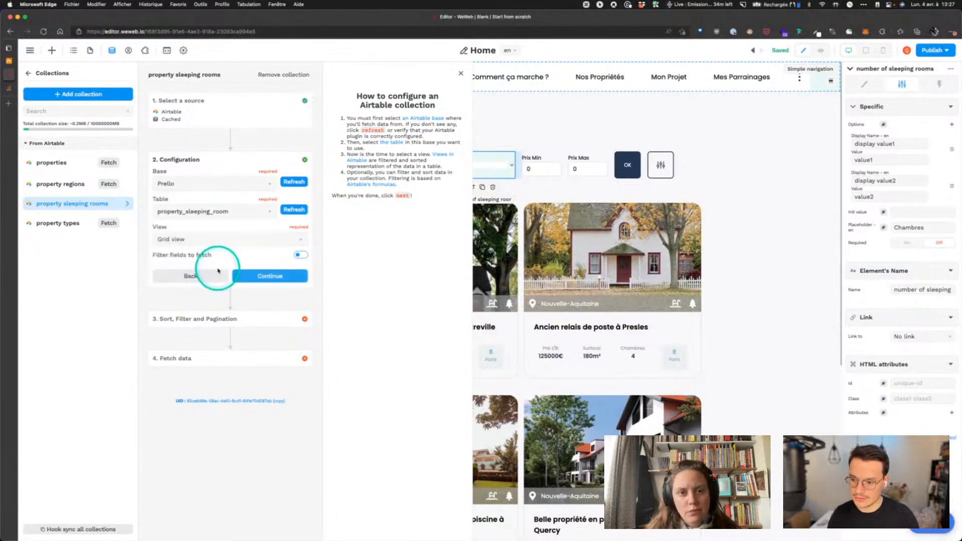
left_click(270, 277)
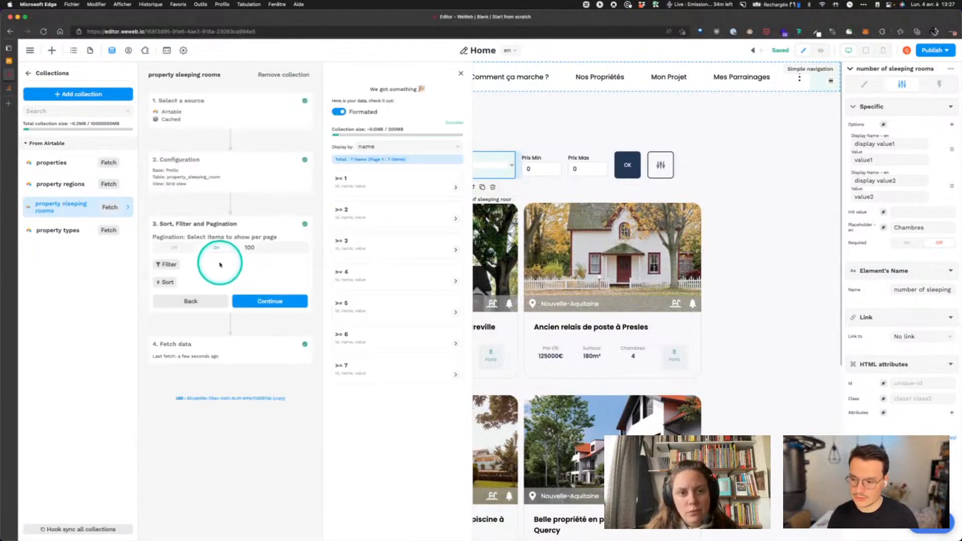
Turn off the collection's pagination, sort it by value in ascending order, and finish the collection setup
left_click(174, 248)
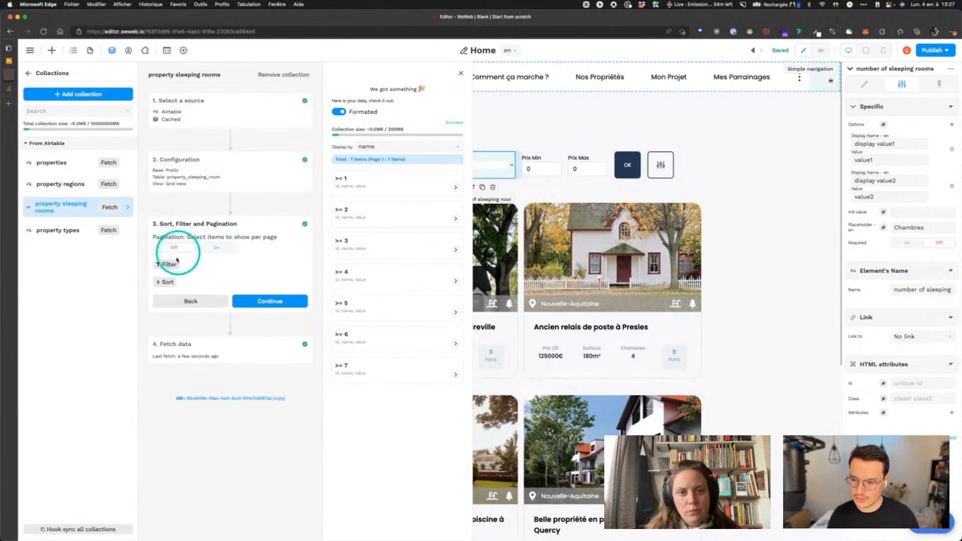
left_click(165, 282)
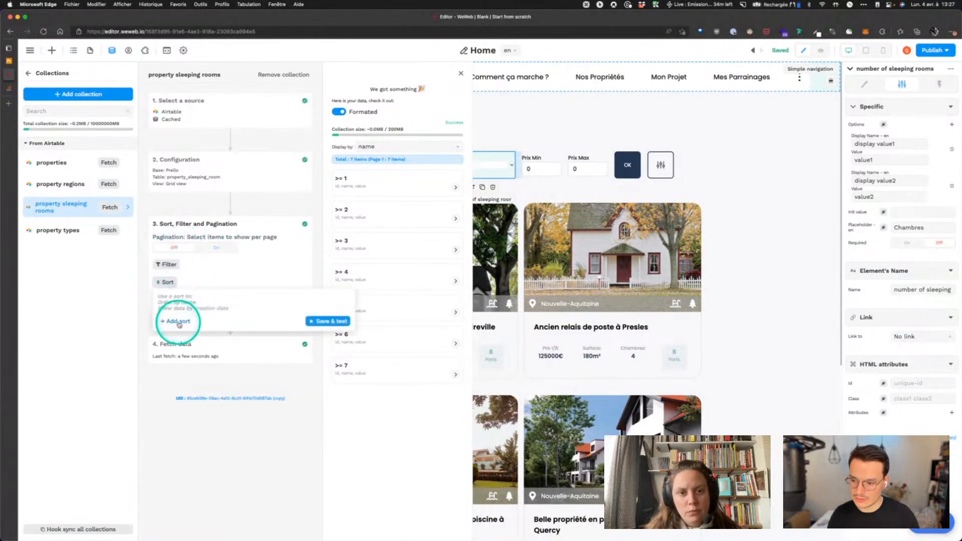
left_click(228, 300)
left_click(226, 340)
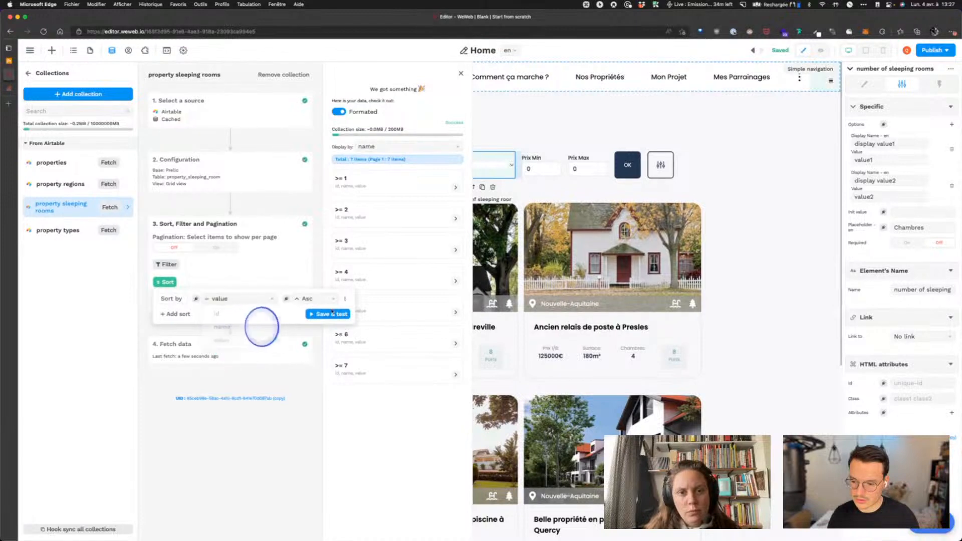
left_click(323, 314)
left_click(291, 275)
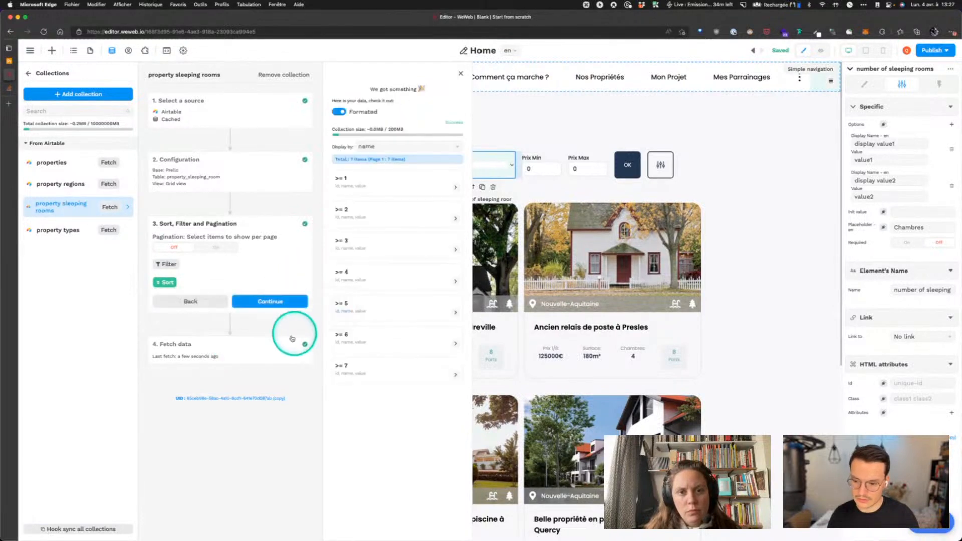
left_click(269, 301)
left_click(273, 370)
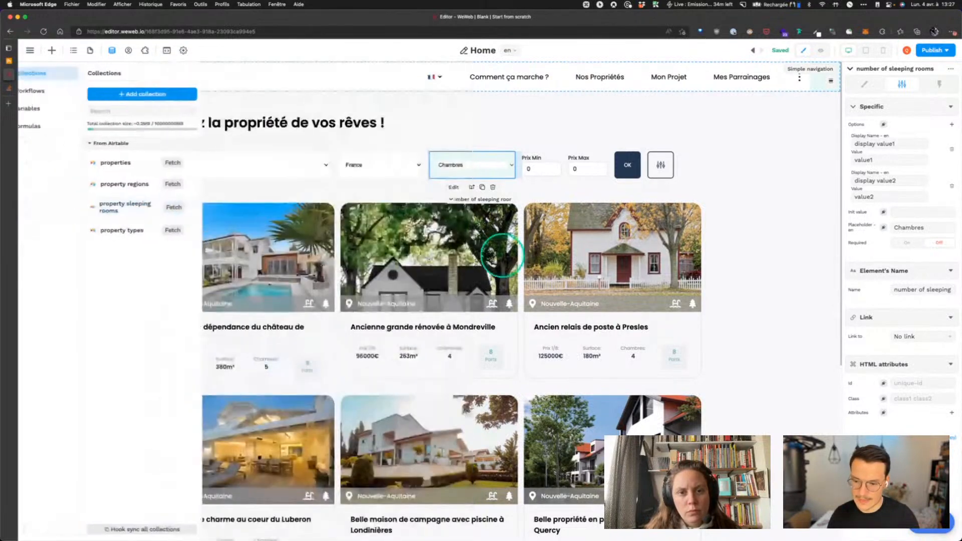
Bind the Chambres dropdown's options to the property sleeping rooms data, and inspect the first two records
left_click(476, 162)
left_click(883, 126)
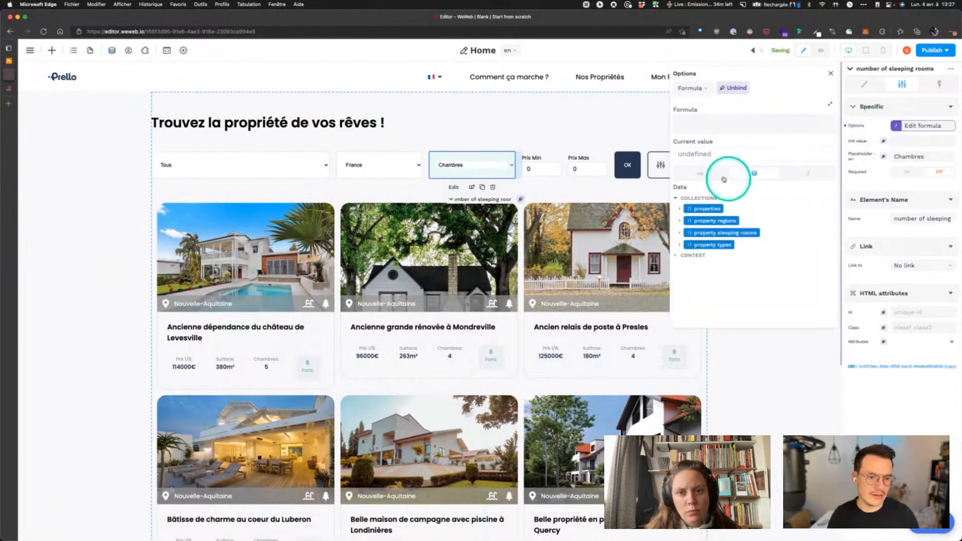
left_click(681, 233)
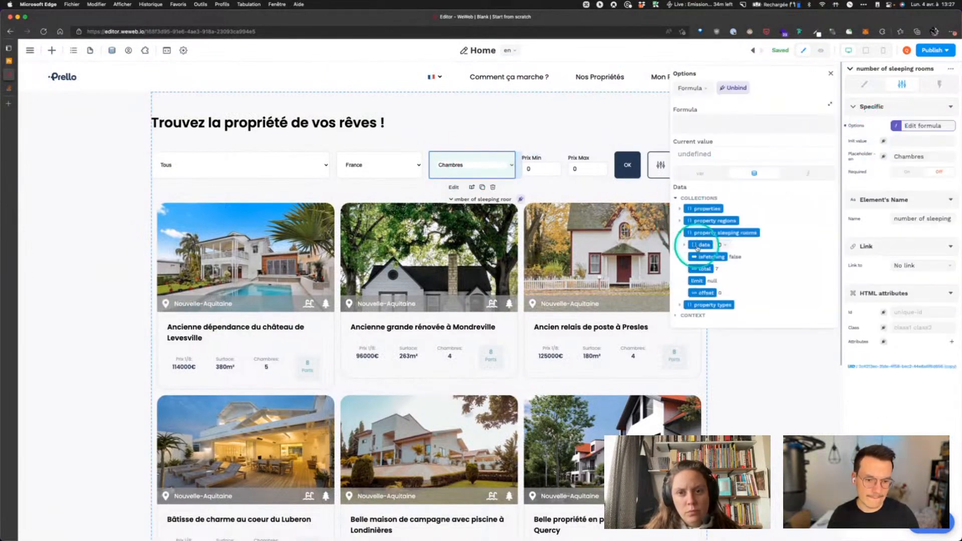
left_click(699, 246)
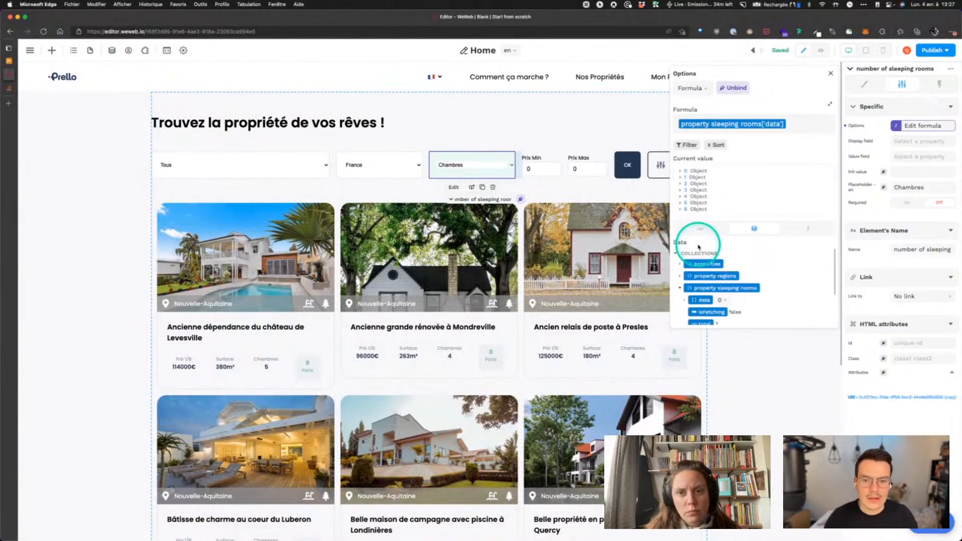
left_click(692, 170)
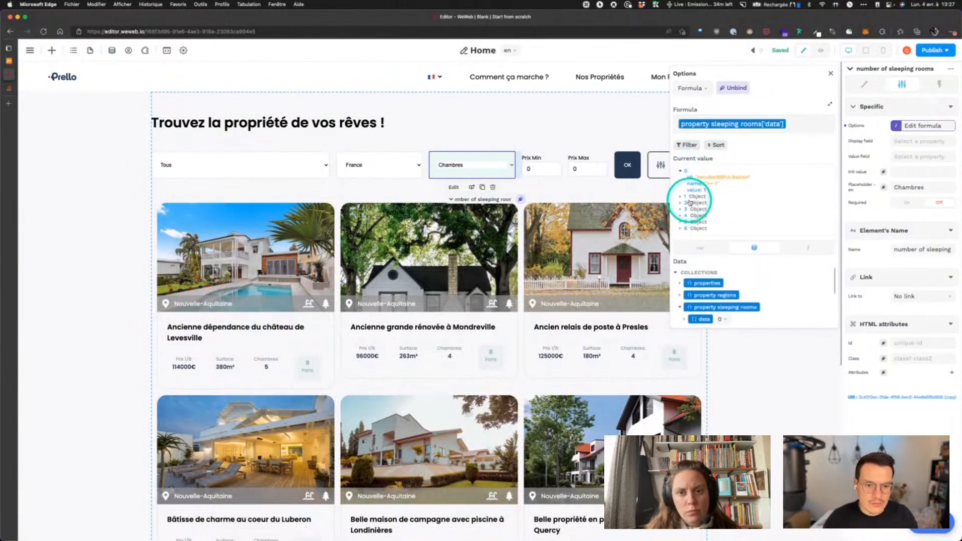
left_click(689, 197)
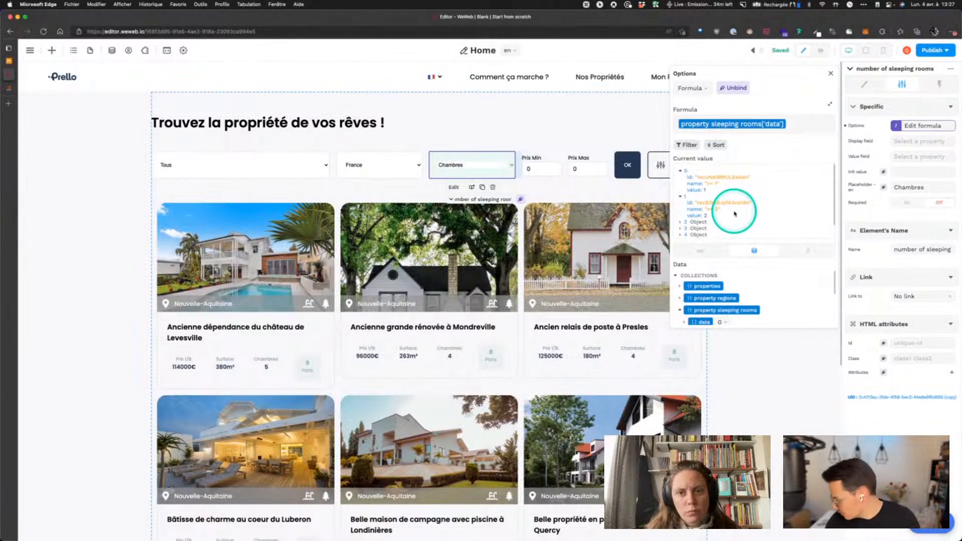
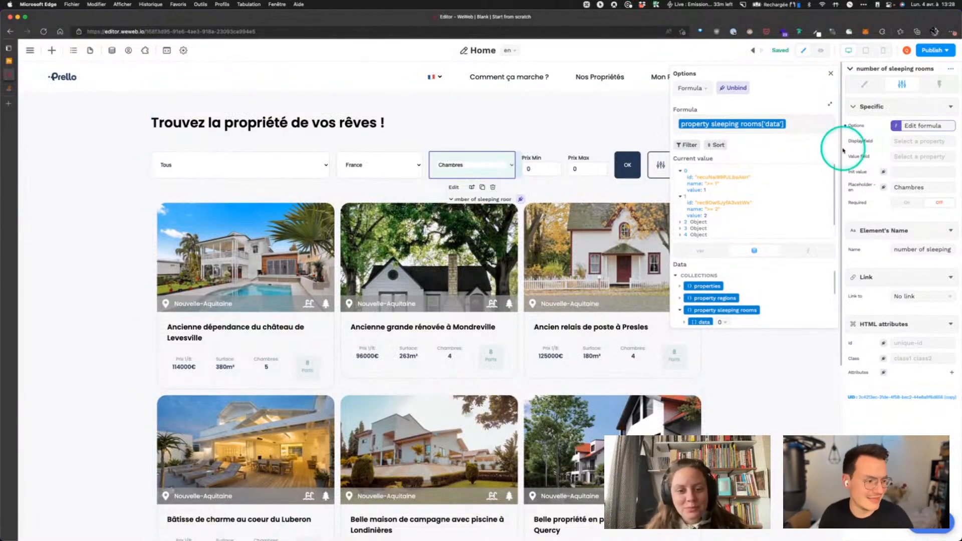
Set the Chambres dropdown's display field to name and its value field to value
left_click(915, 143)
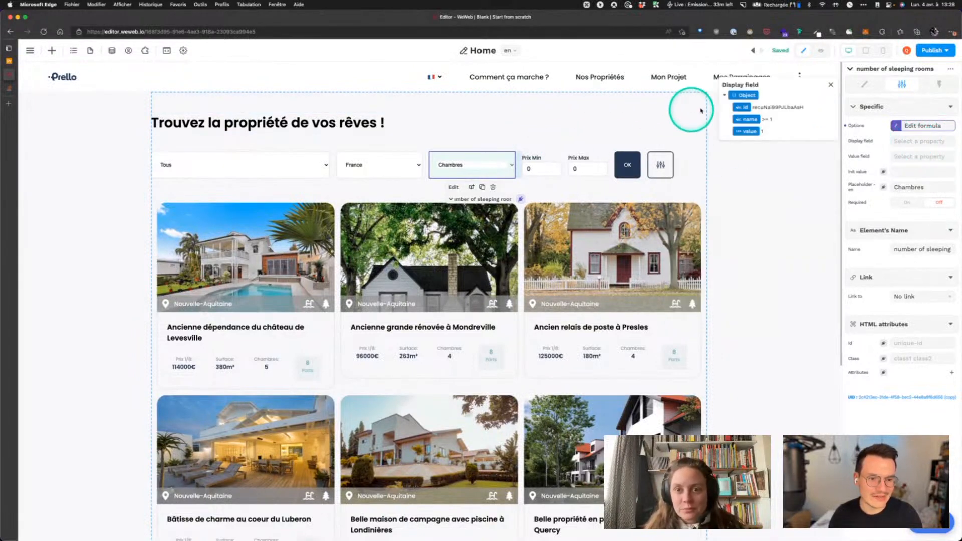
left_click(748, 120)
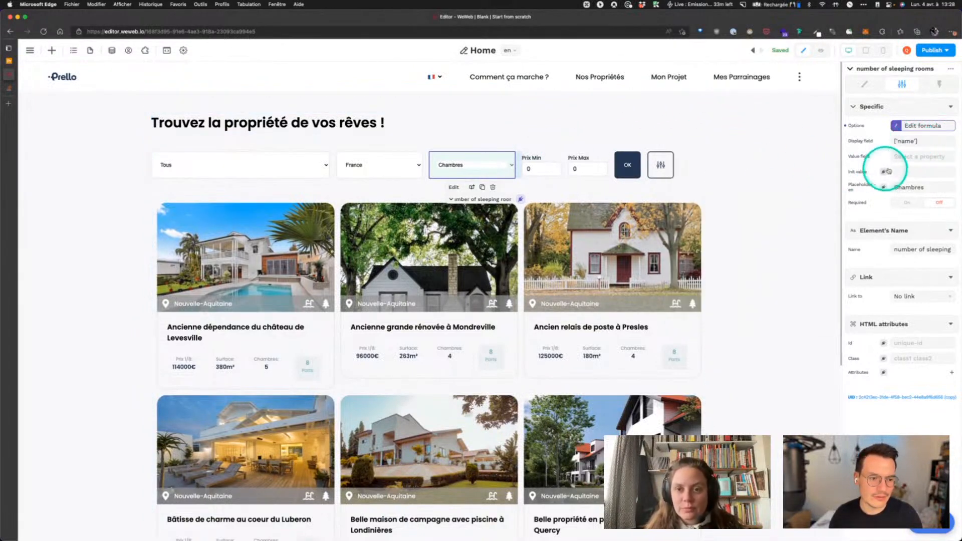
left_click(902, 156)
left_click(745, 132)
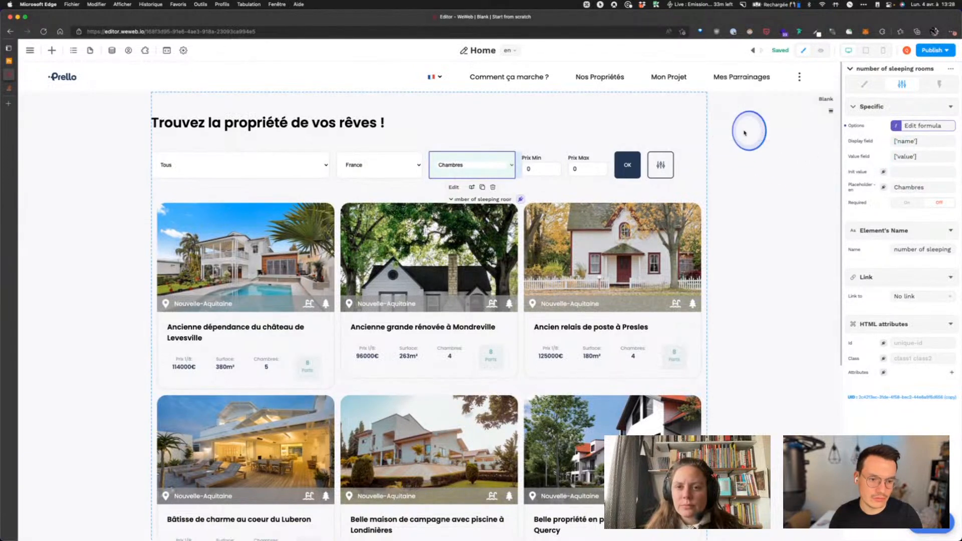
Preview the page to check the options offered by the Chambres dropdown, and return to editing
left_click(820, 51)
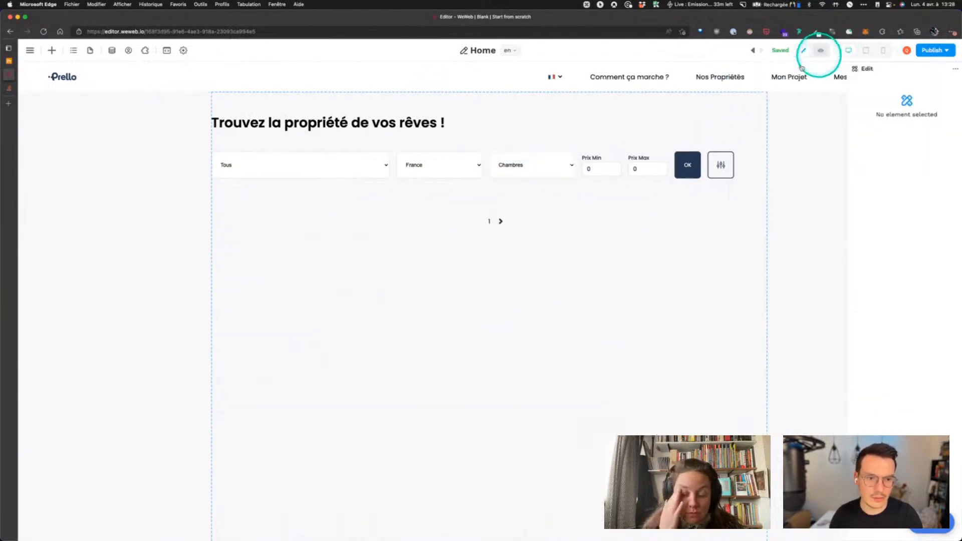
left_click(526, 168)
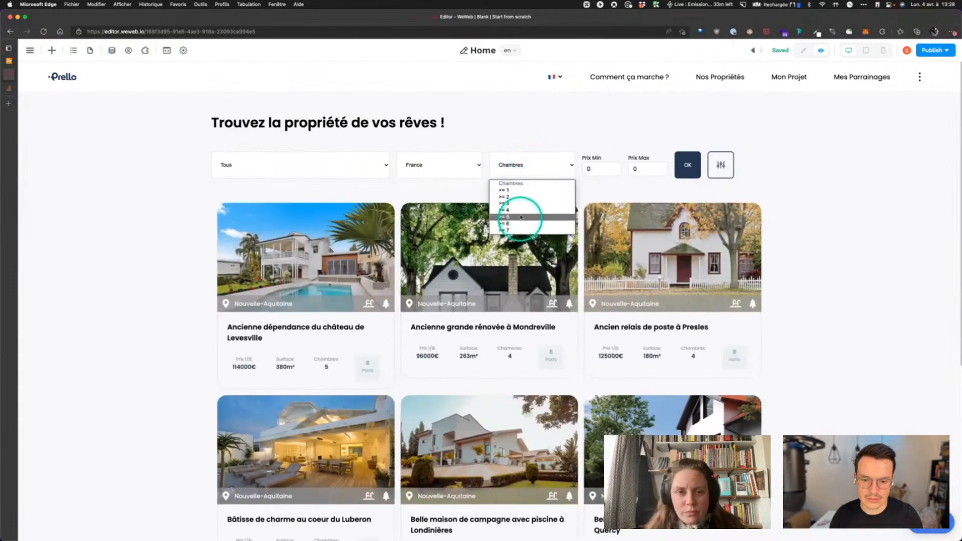
left_click(258, 94)
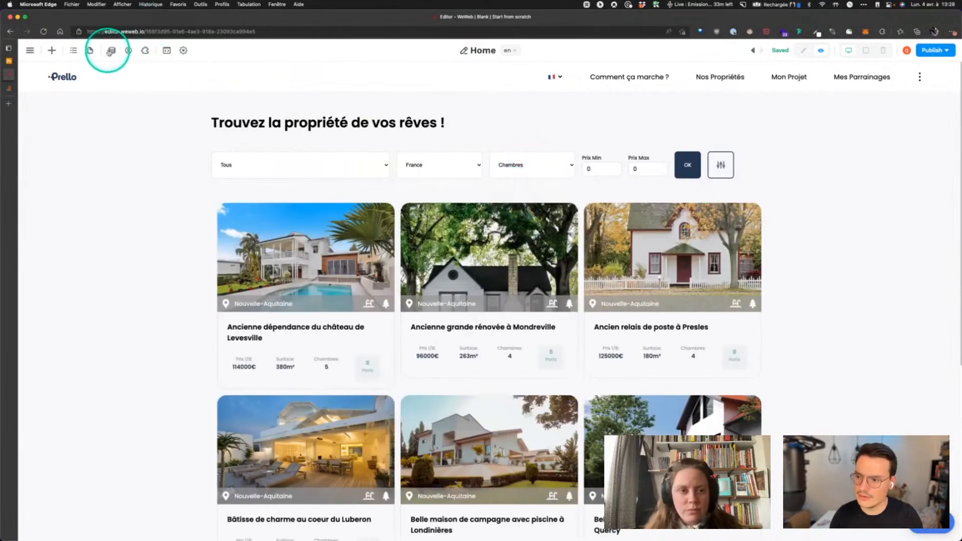
left_click(543, 171)
left_click(520, 209)
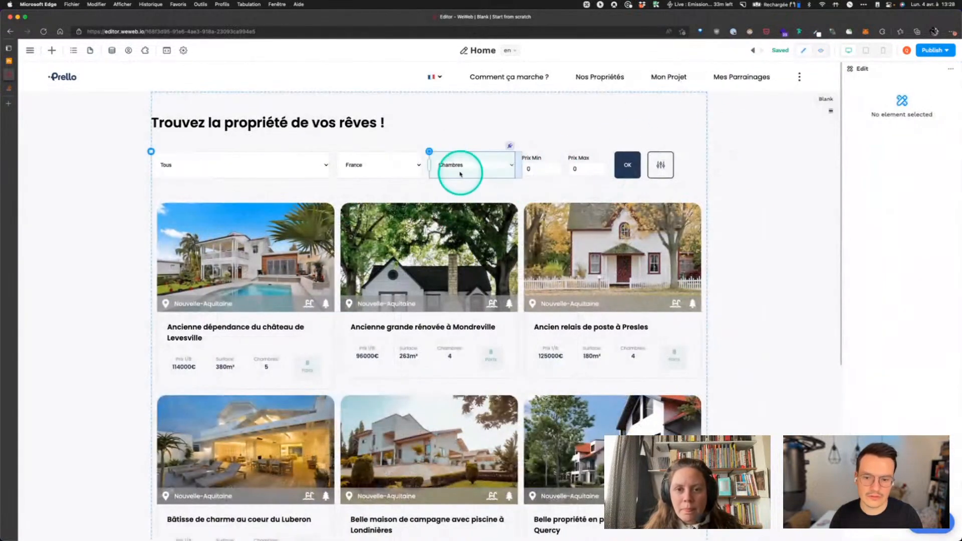
Review the Chambres dropdown's value field, and compare its settings with those of the min price input and the property type dropdown
left_click(460, 173)
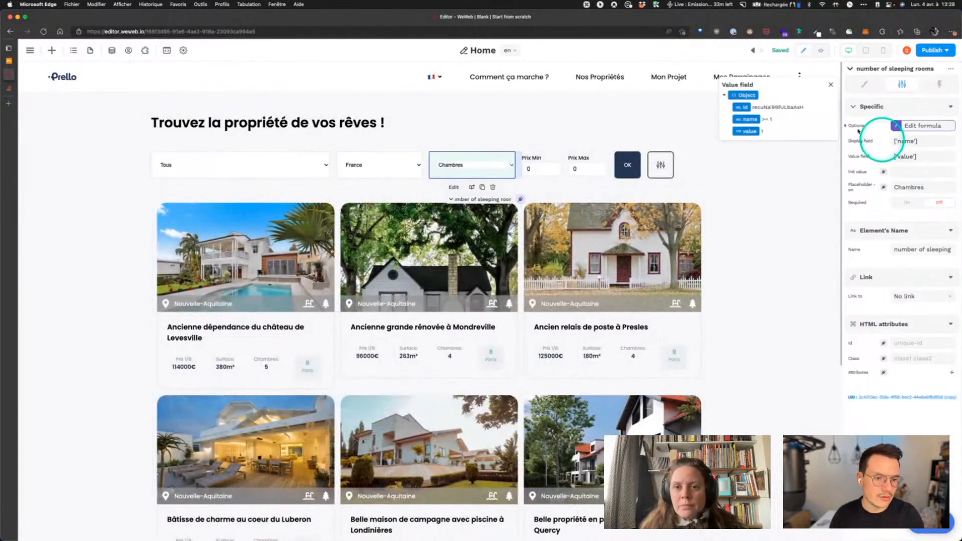
left_click(737, 134)
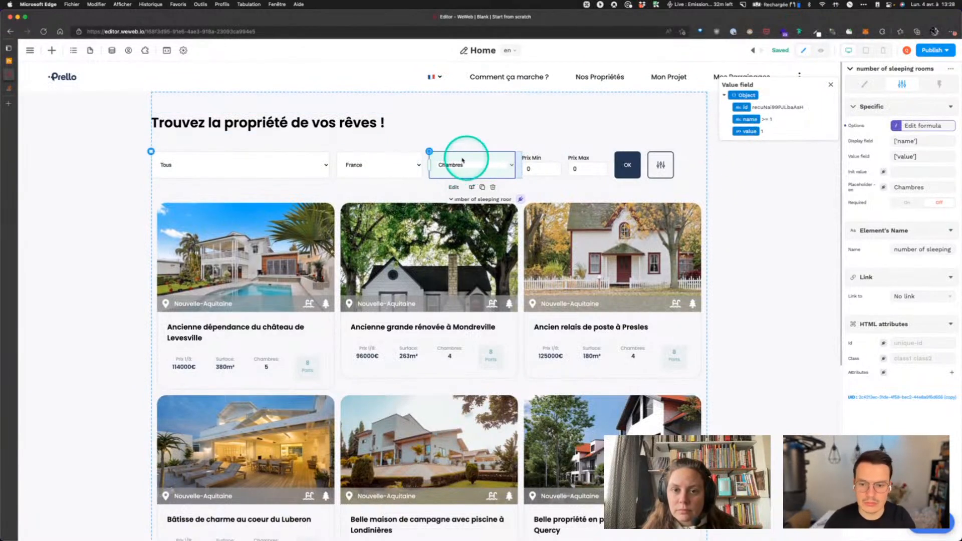
left_click(831, 86)
left_click(547, 169)
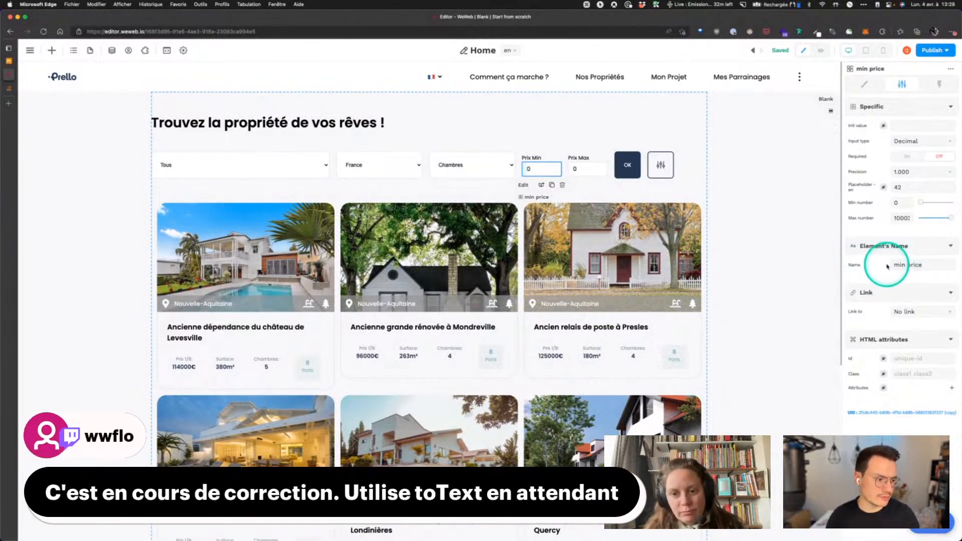
left_click(458, 165)
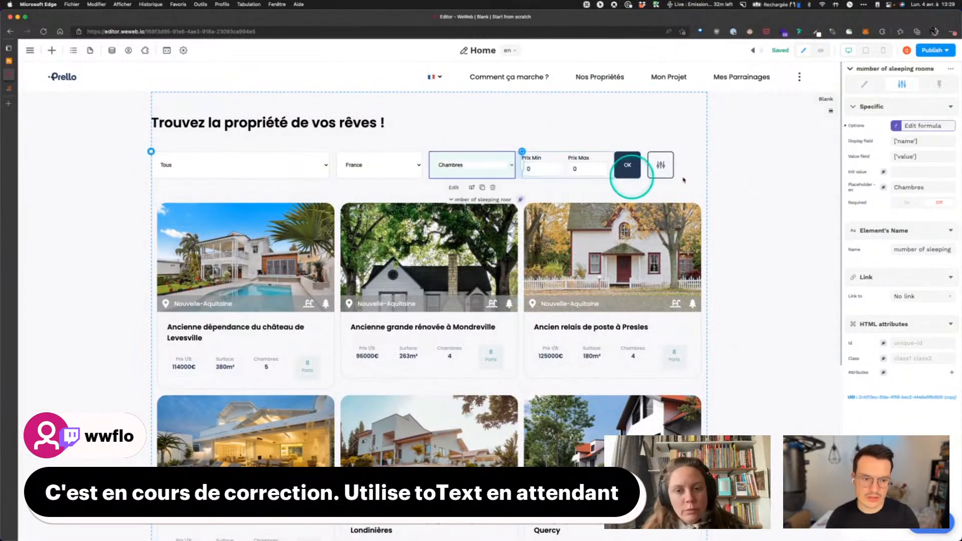
left_click(922, 157)
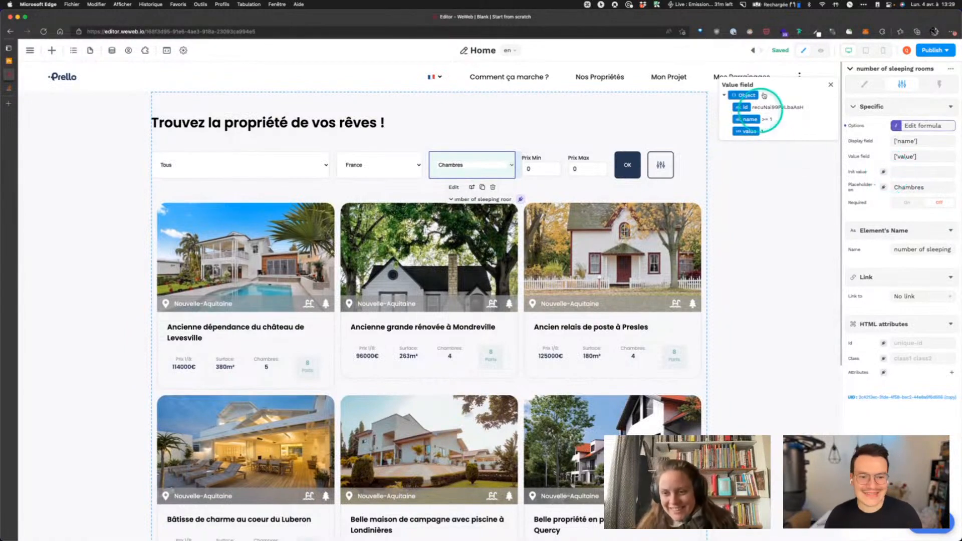
left_click(831, 85)
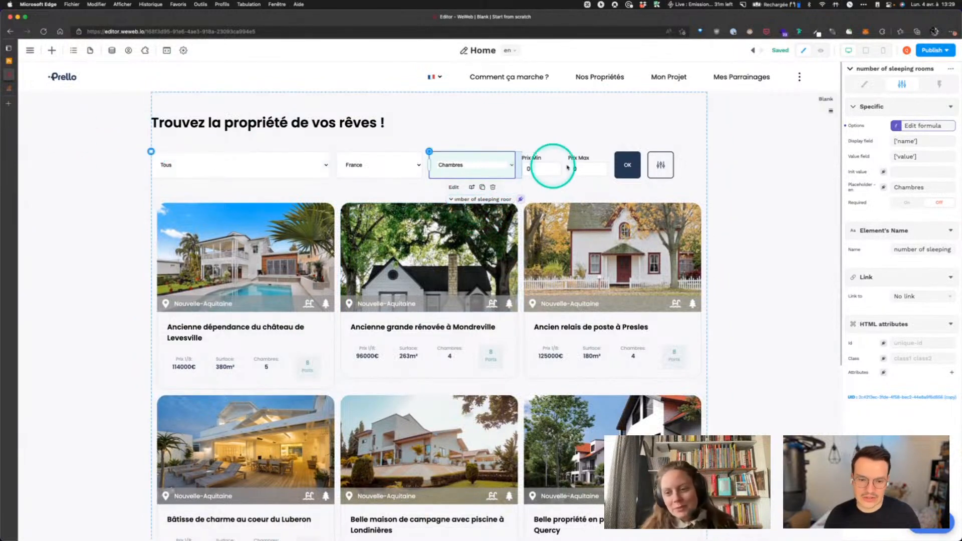
left_click(195, 169)
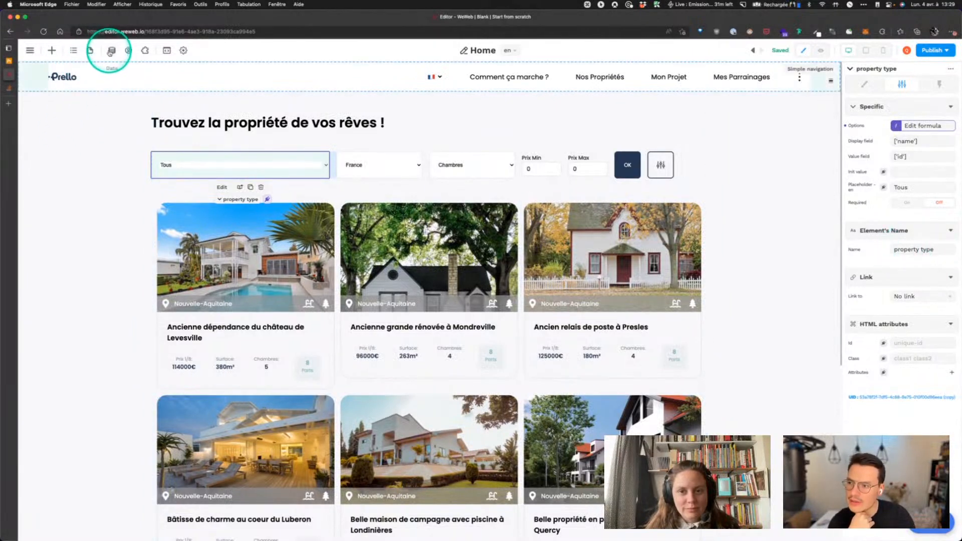
Show the component variables in the Navigator and pin it beside the page
left_click(110, 51)
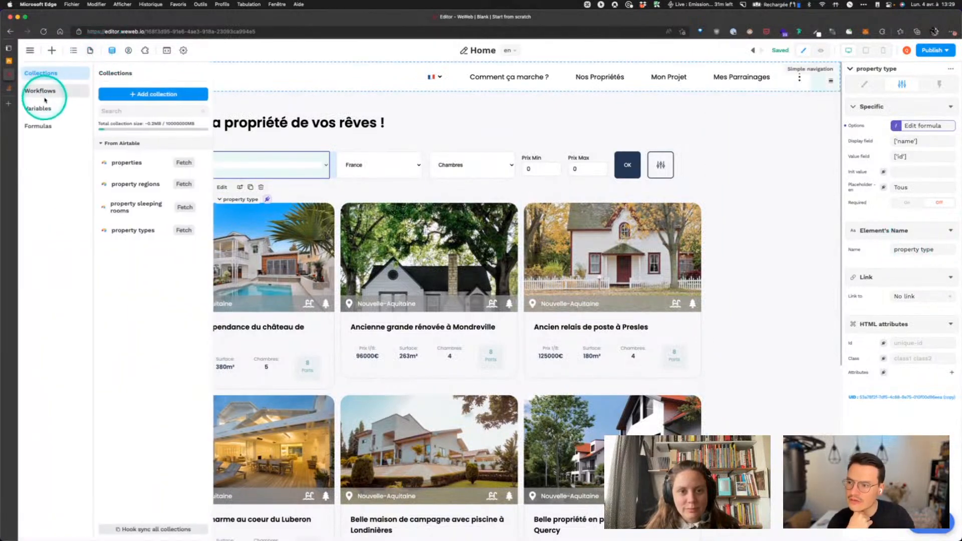
left_click(75, 50)
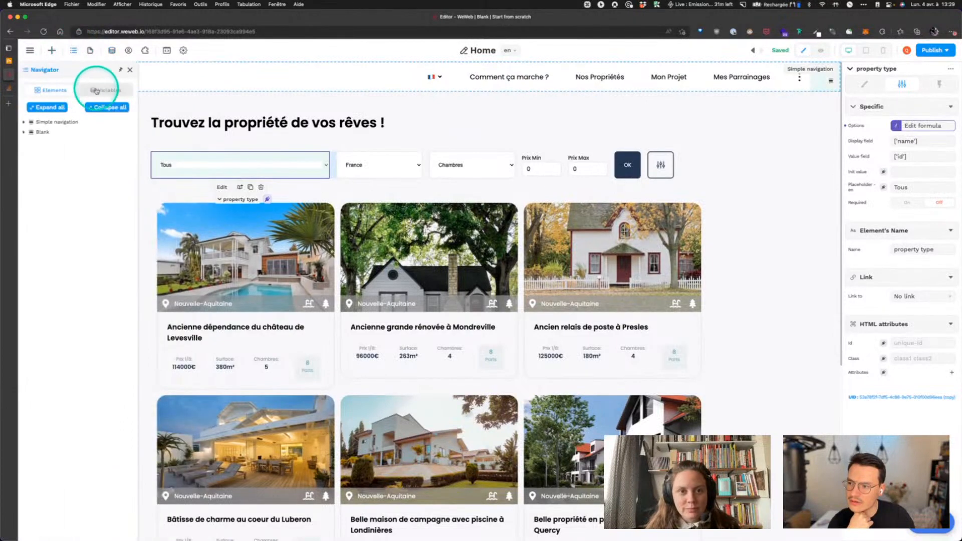
left_click(102, 89)
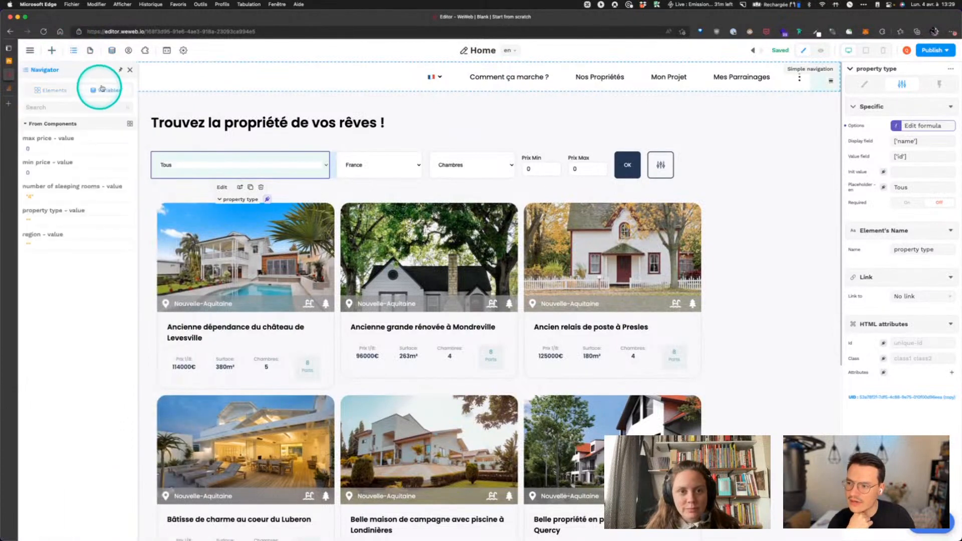
left_click(120, 69)
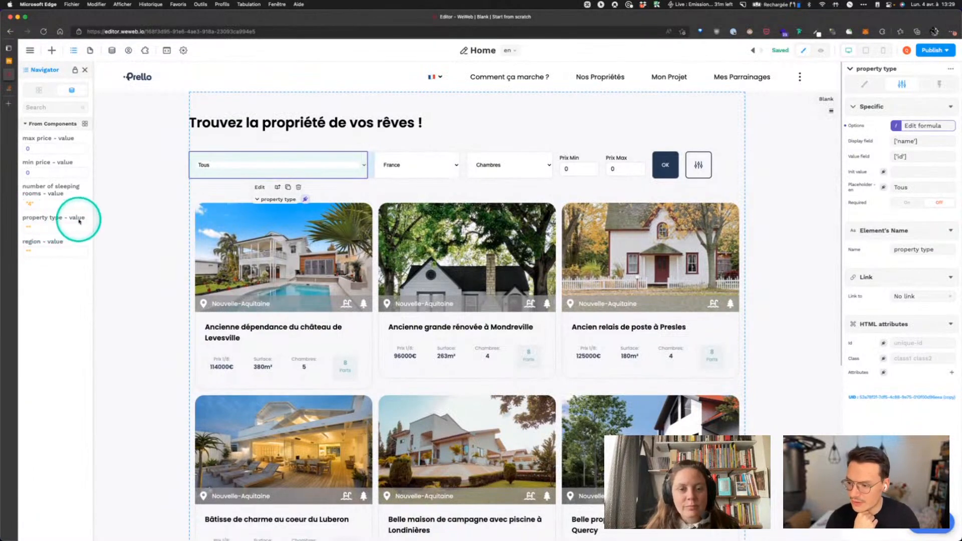
Preview the page and test the property type variable by choosing Bien en centre ville and Maison bourgeoise
left_click(821, 50)
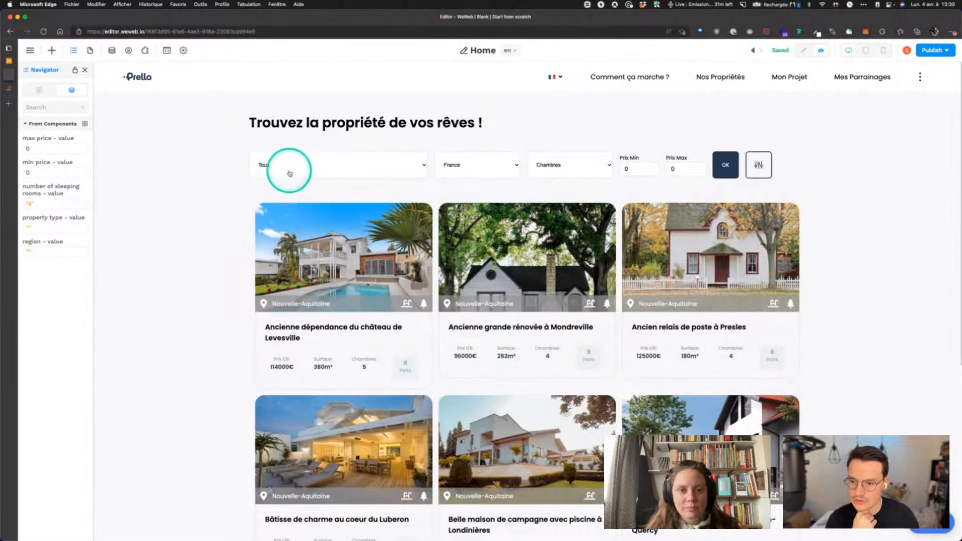
left_click(289, 166)
left_click(289, 219)
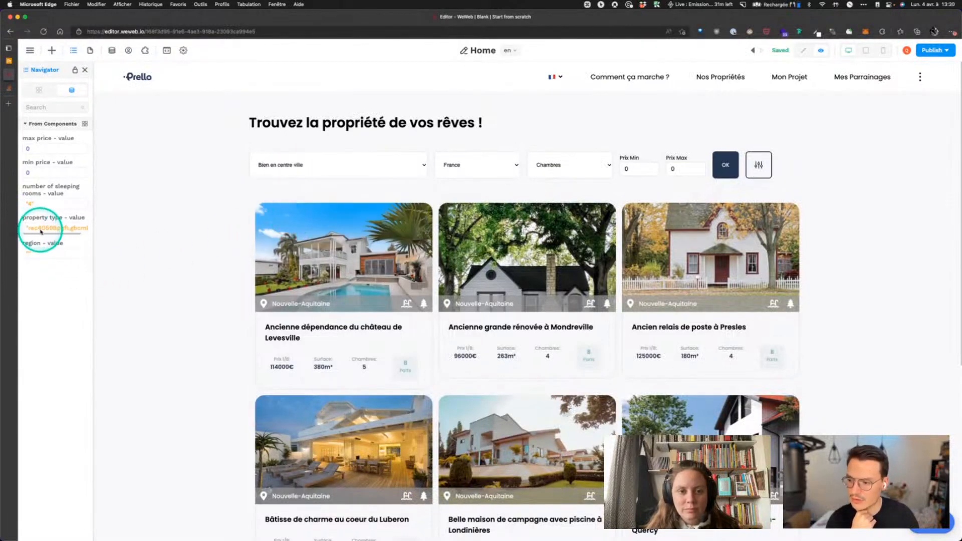
left_click(404, 178)
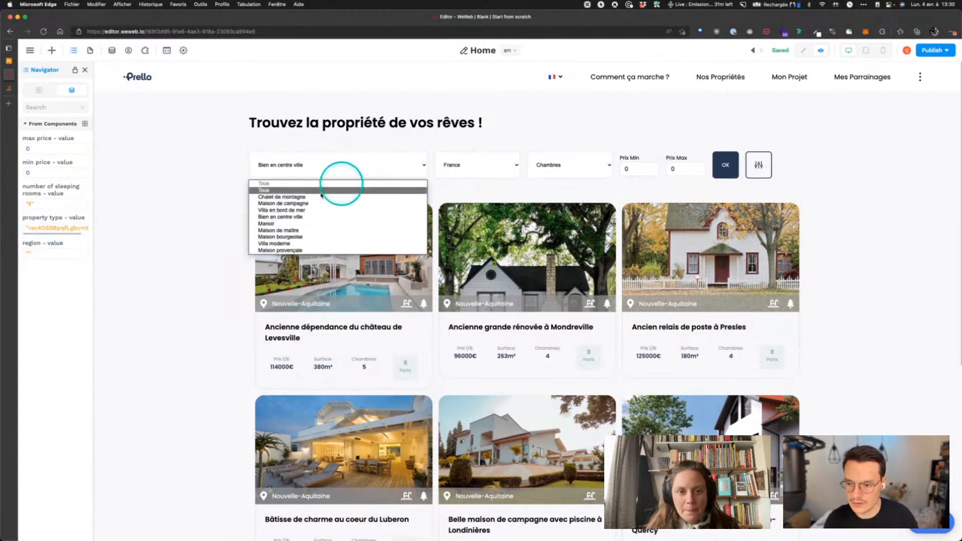
left_click(270, 240)
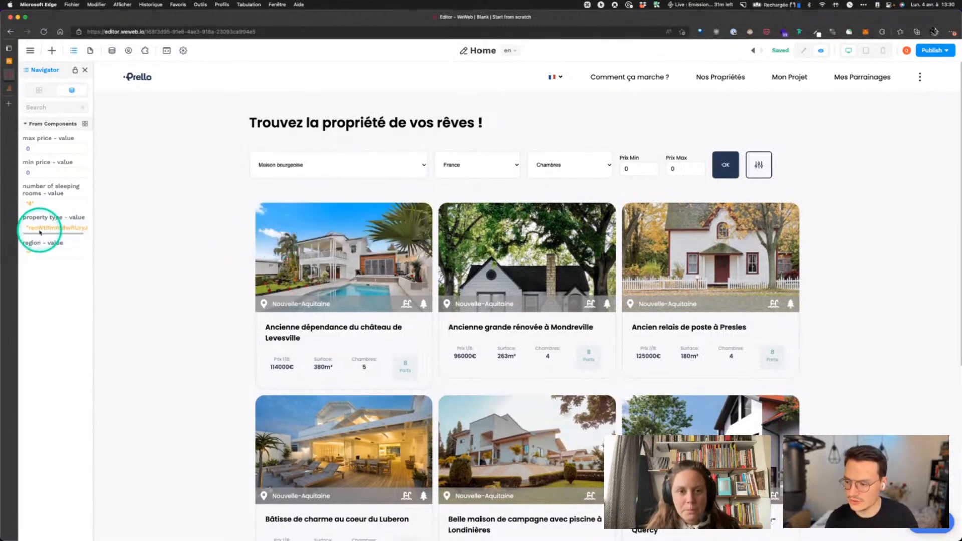
Check the options offered by the region dropdown in the preview, and return to editing
left_click(484, 175)
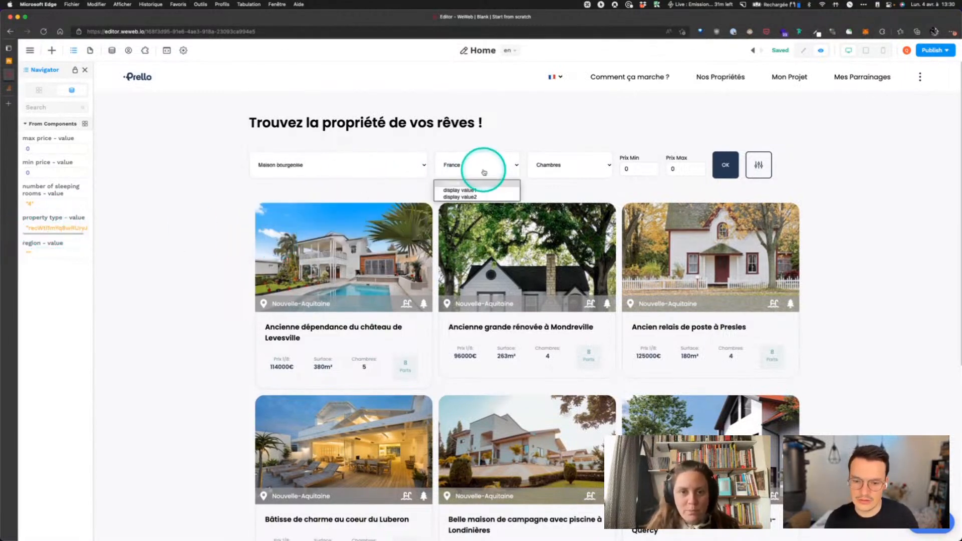
left_click(463, 183)
left_click(461, 174)
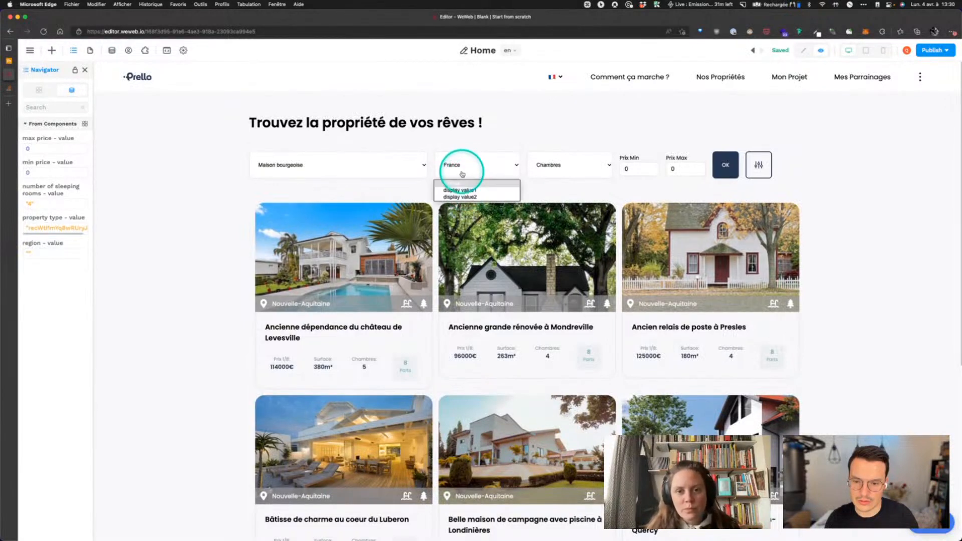
left_click(462, 175)
left_click(796, 54)
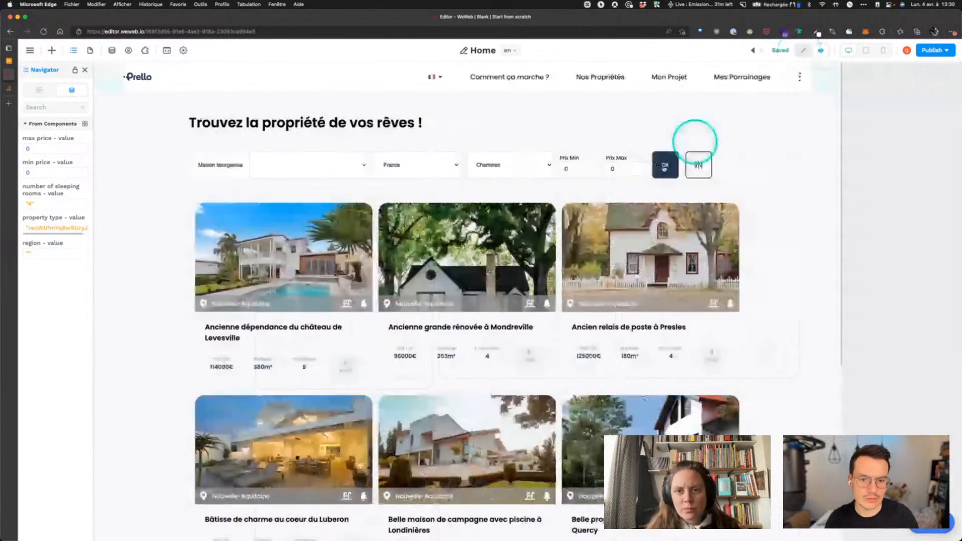
Bind the region dropdown's options to the data of the property regions collection
left_click(419, 163)
left_click(884, 125)
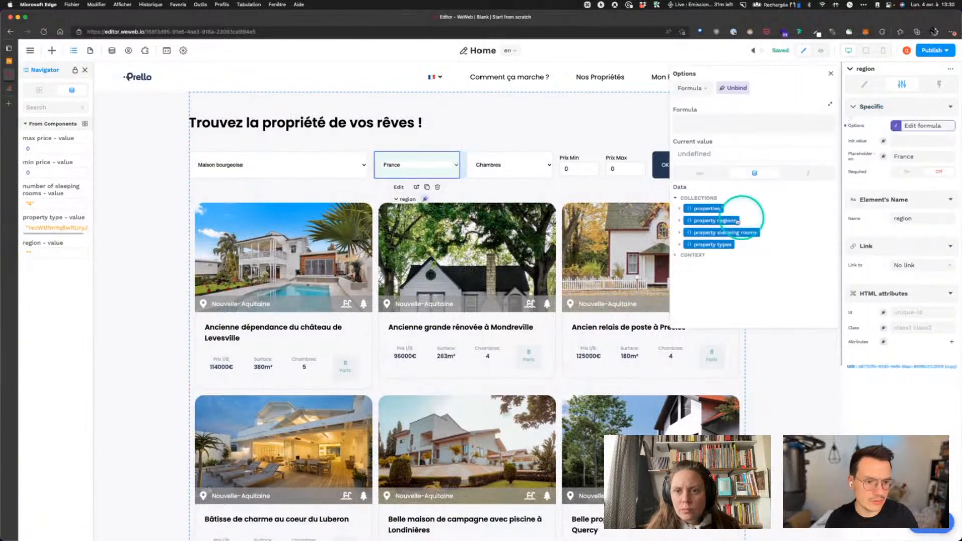
left_click(680, 221)
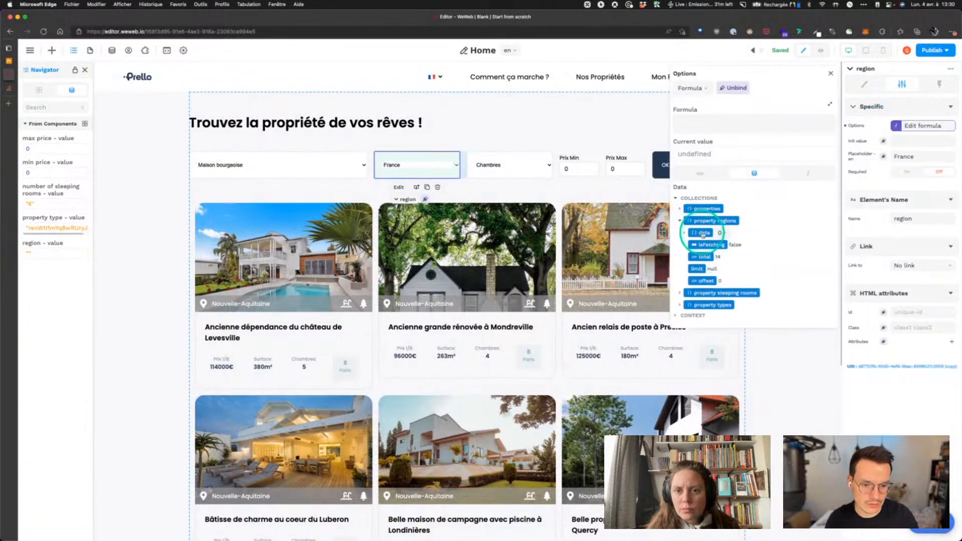
left_click(704, 232)
Set the region dropdown's display field to name and its value field to id
left_click(904, 145)
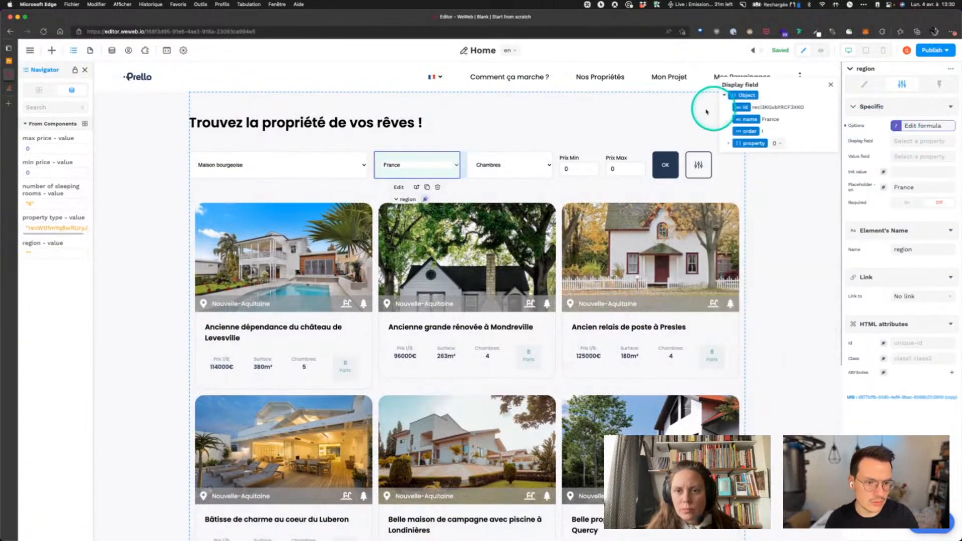
left_click(731, 118)
left_click(897, 156)
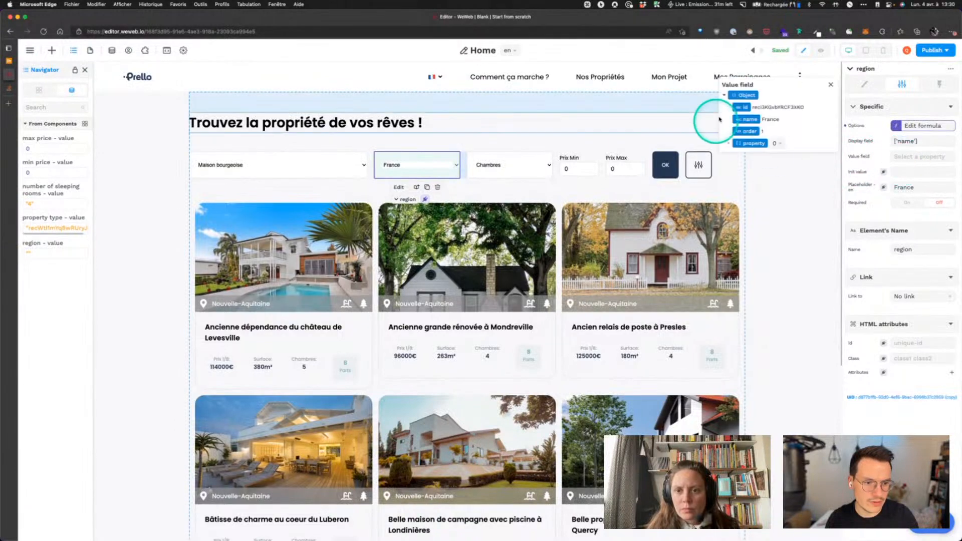
left_click(738, 104)
Preview the page and test the region variable by choosing Centre-Val de Loire
left_click(820, 50)
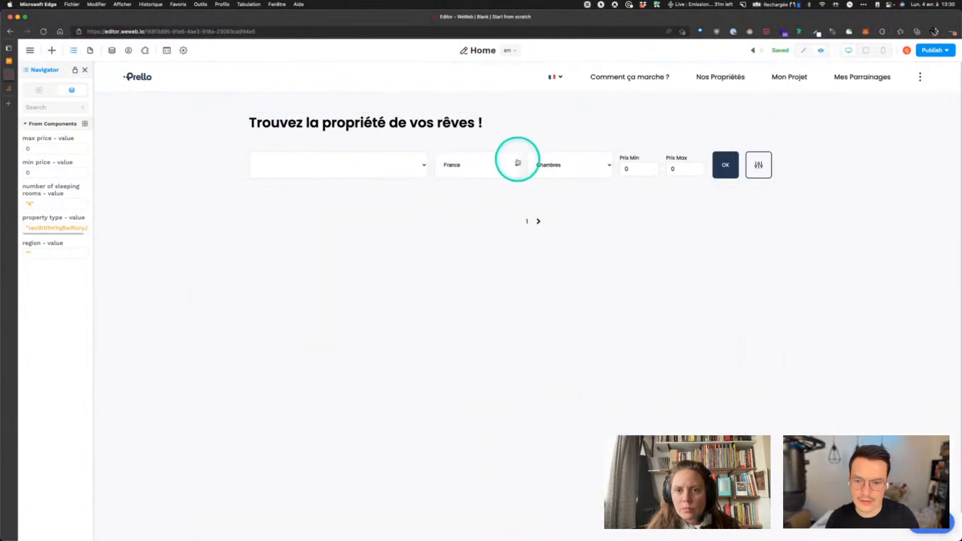
left_click(460, 173)
left_click(467, 210)
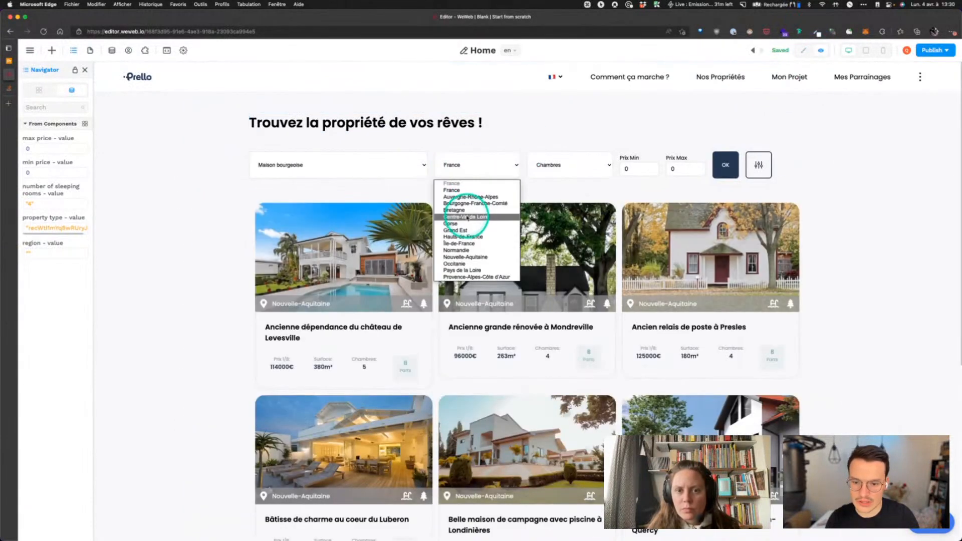
left_click(64, 277)
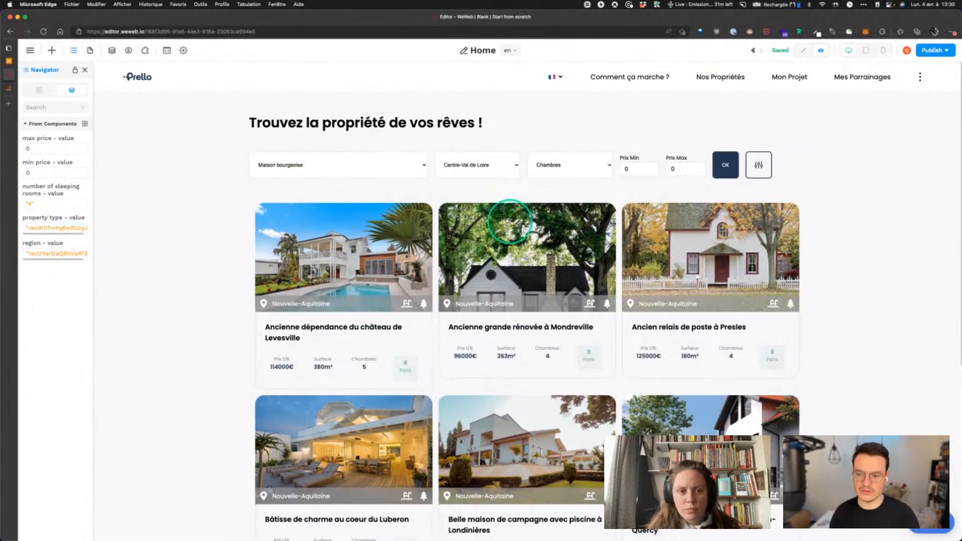
Test the price variables by entering a minimum price of 123 and a maximum price of 546
left_click(633, 168)
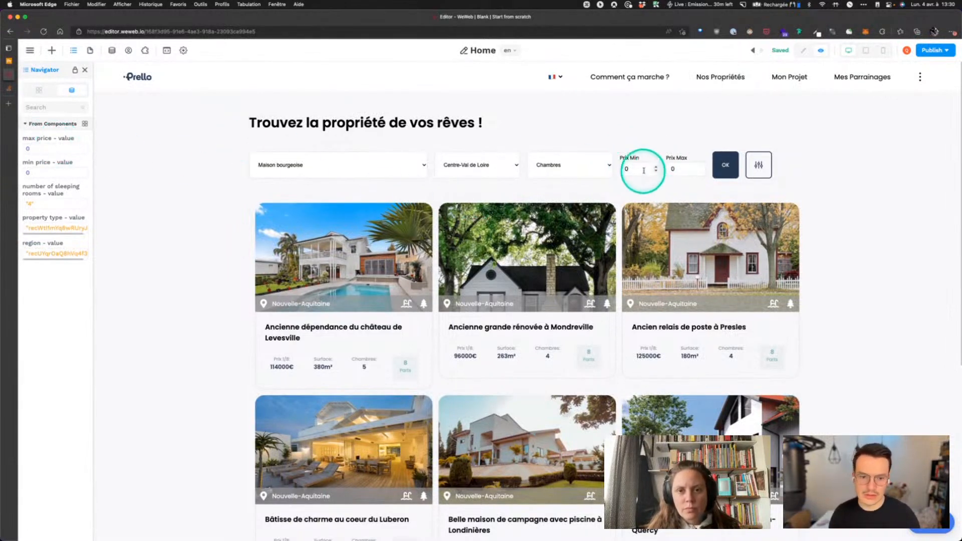
type("123")
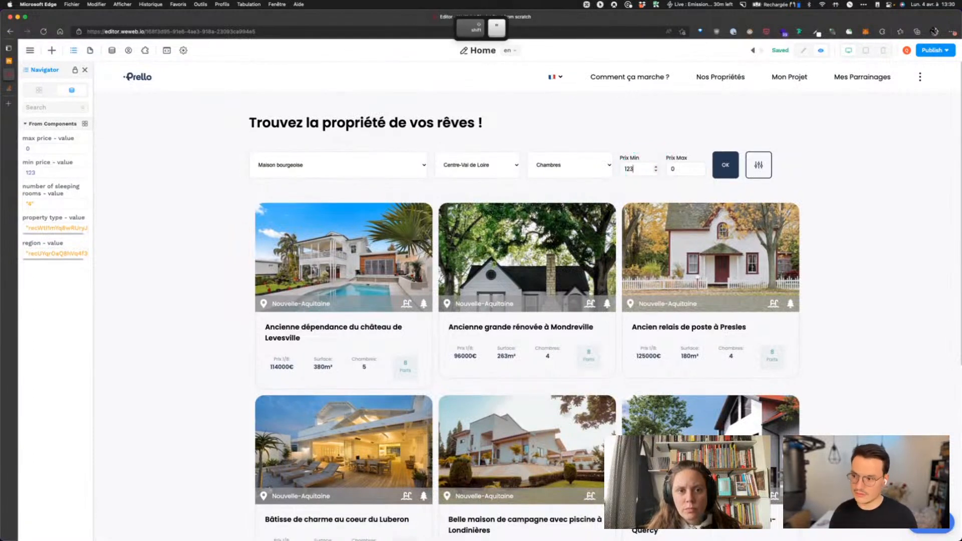
left_click(678, 170)
key("BackSpace")
type("42")
type("546")
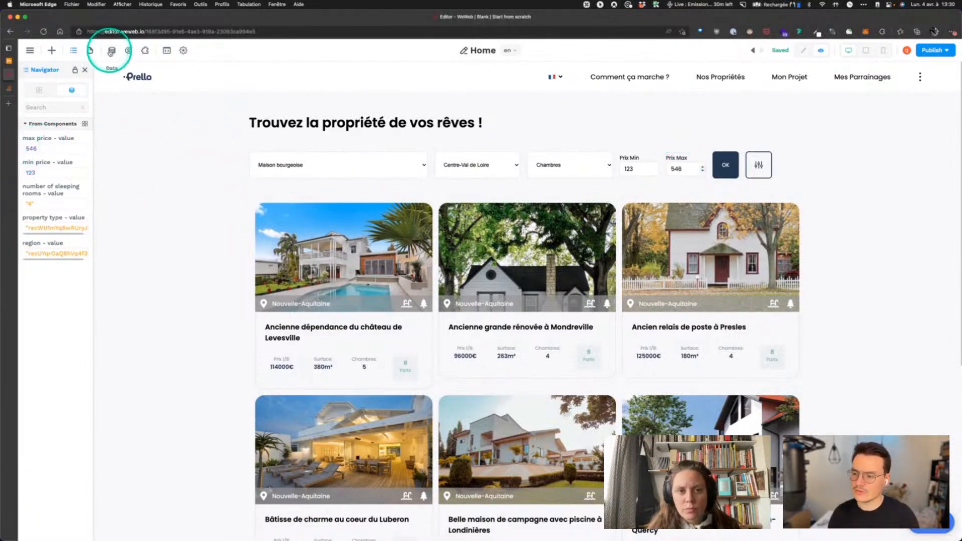
Clear the minimum and maximum price fields in the preview
left_click(637, 174)
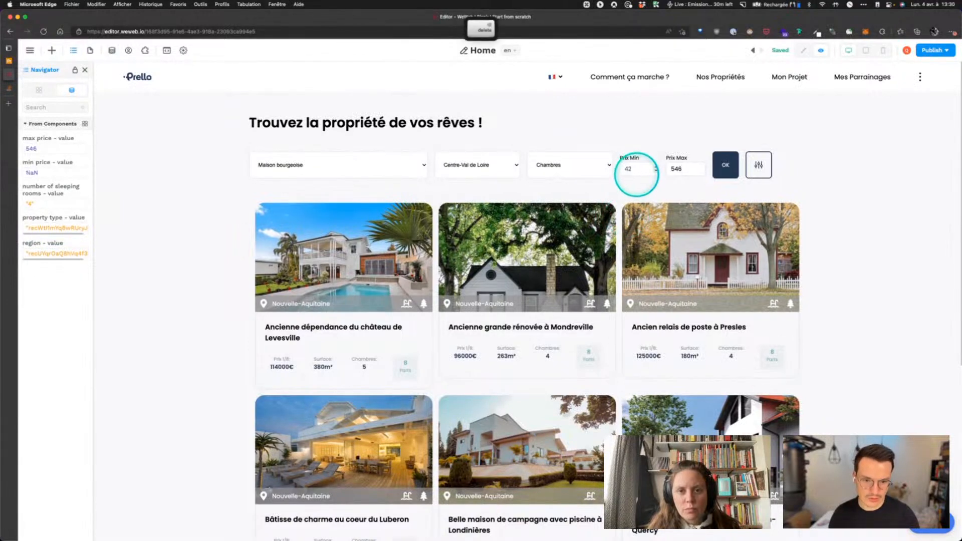
left_click(683, 169)
key("BackSpace")
key("BackSpace")
key("BackSpace")
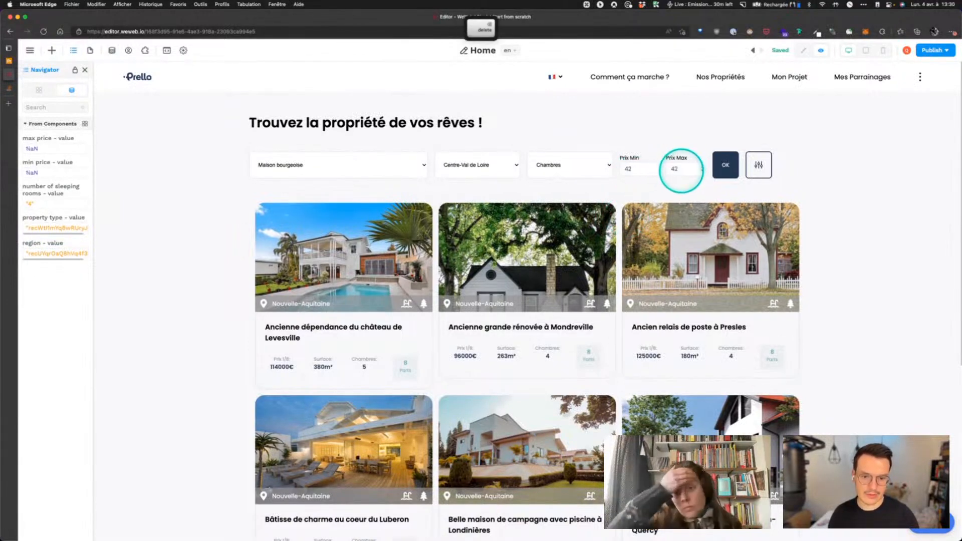
Reset the region filter to France and the property type filter to Tous, and return to editing
left_click(481, 170)
left_click(458, 192)
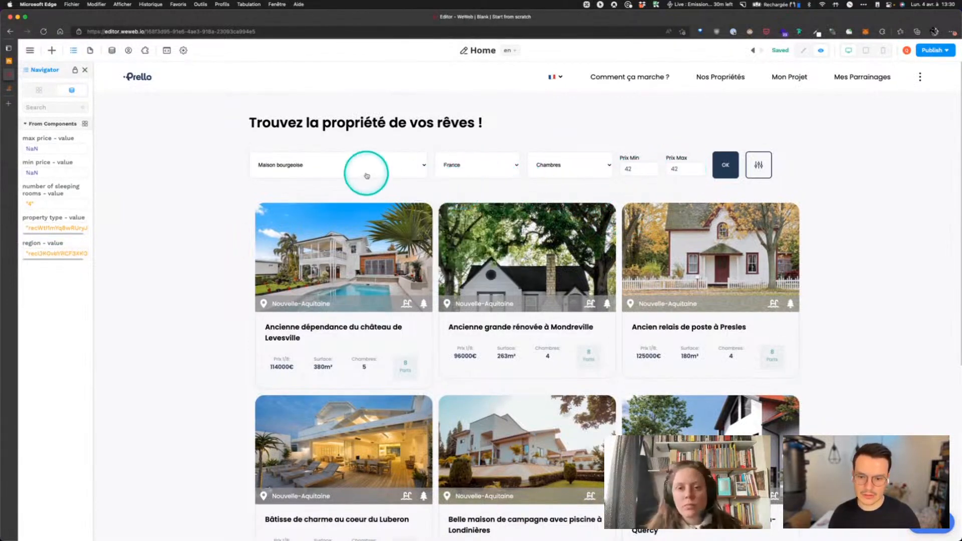
left_click(301, 167)
left_click(284, 191)
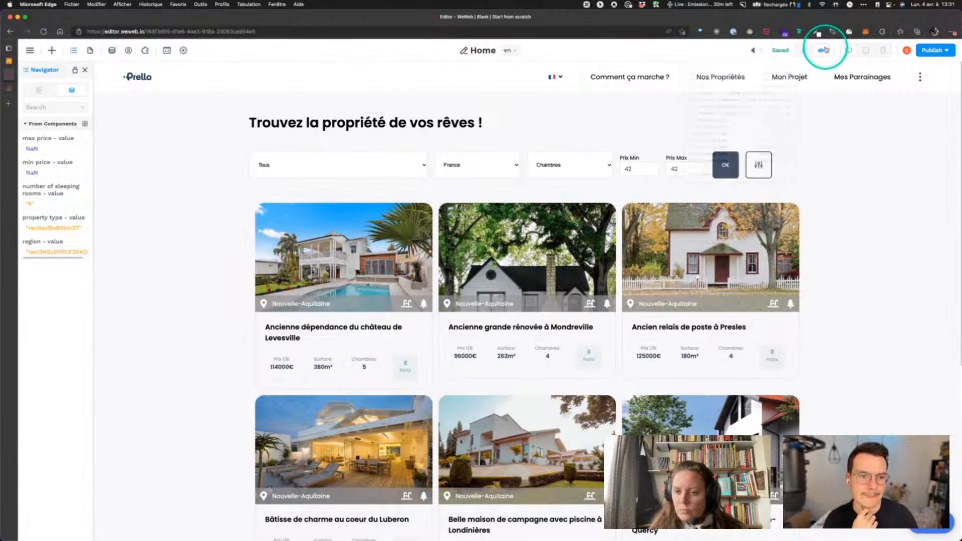
left_click(804, 51)
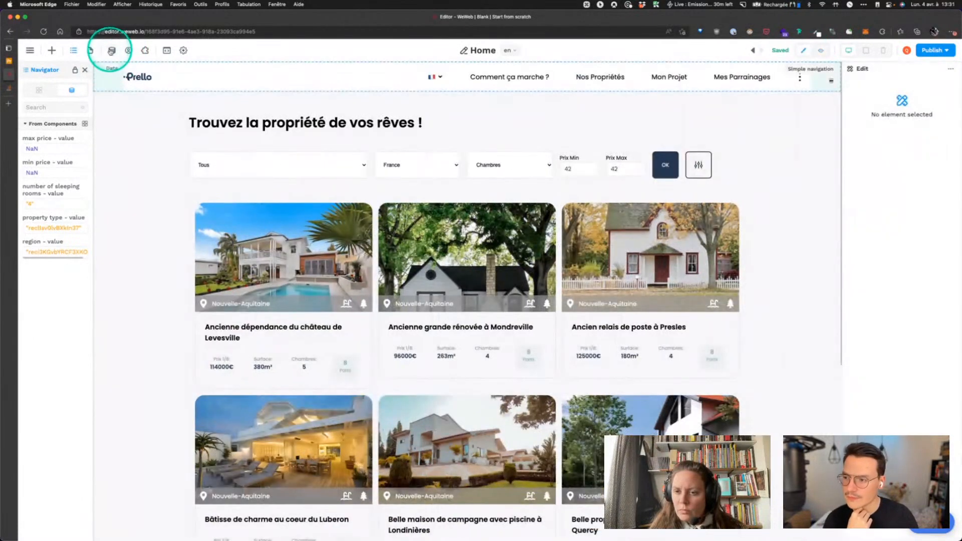
Look over the properties collection's configuration and fetched records, and close it
left_click(112, 50)
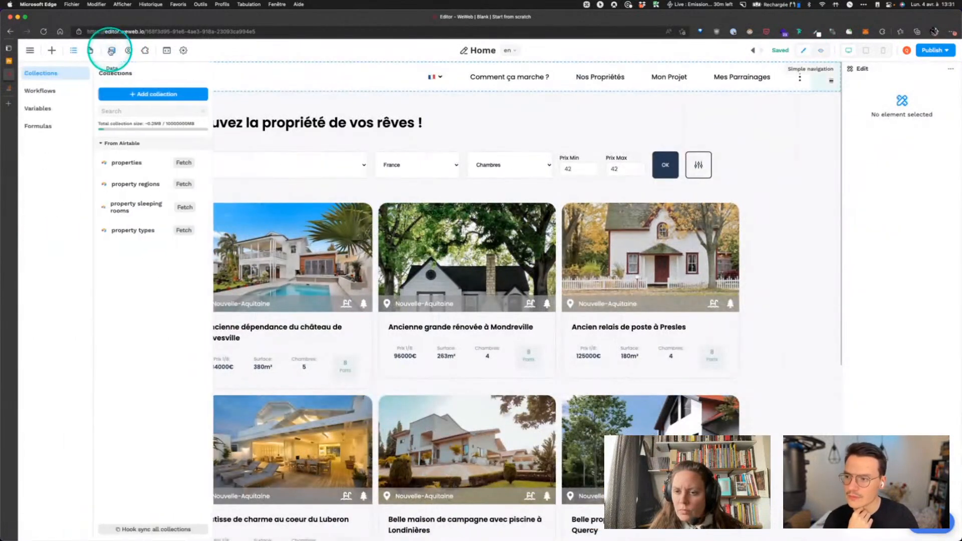
left_click(135, 163)
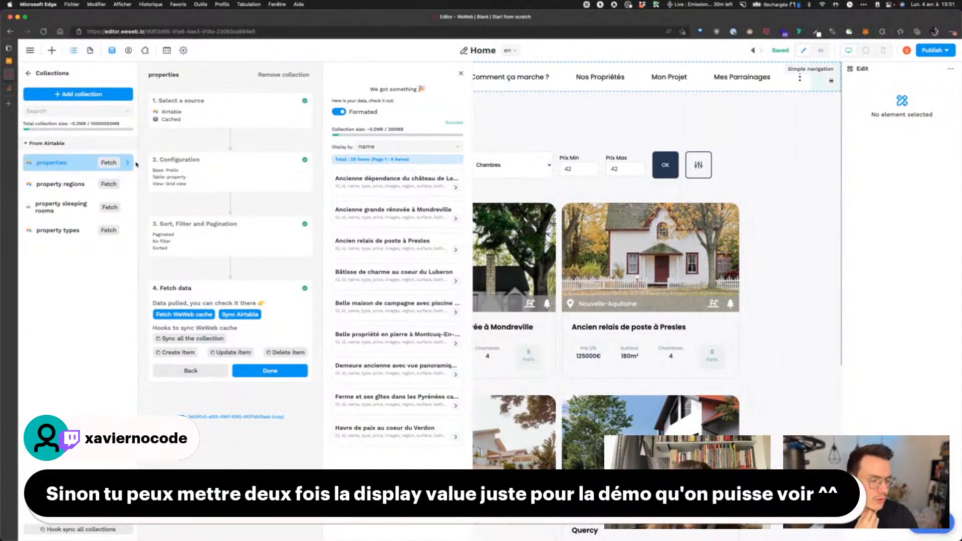
left_click(624, 122)
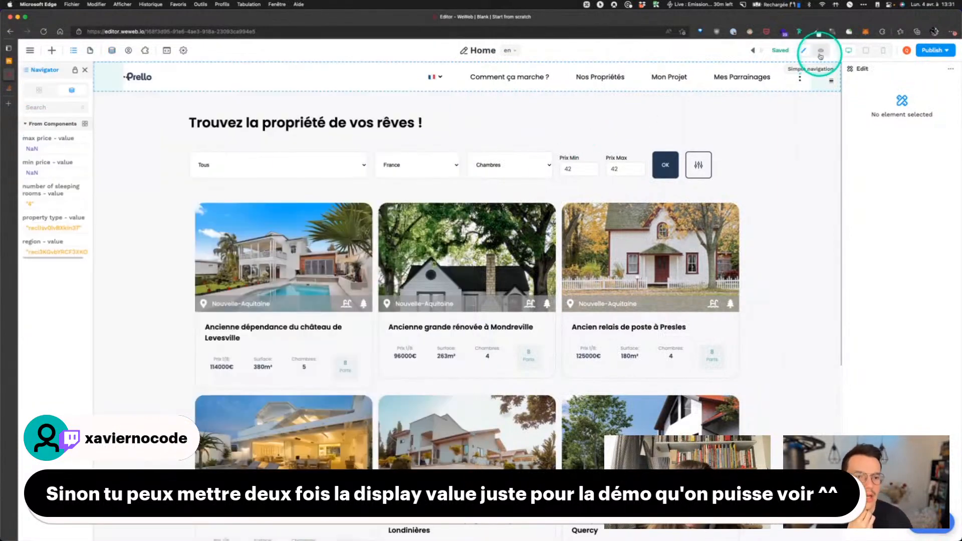
Set the property type dropdown's value field to name
left_click(291, 163)
left_click(923, 160)
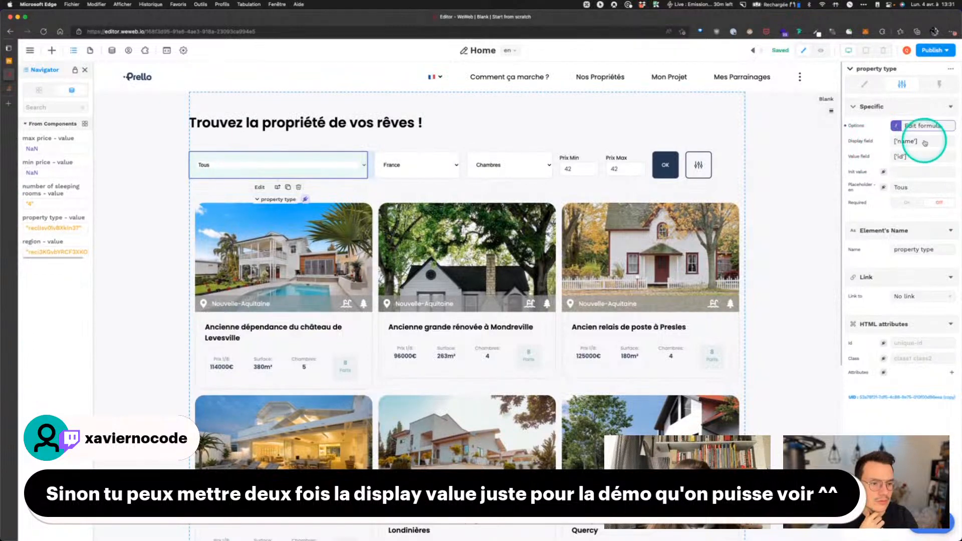
left_click(910, 157)
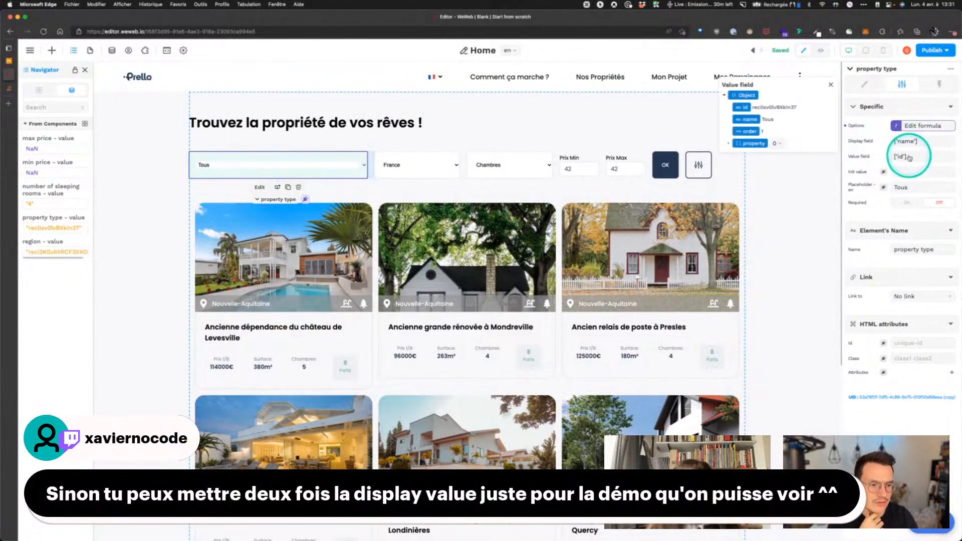
left_click(745, 120)
Preview the page and test the property type variable by choosing Chalet de montagne and Maison bourgeoise
left_click(820, 52)
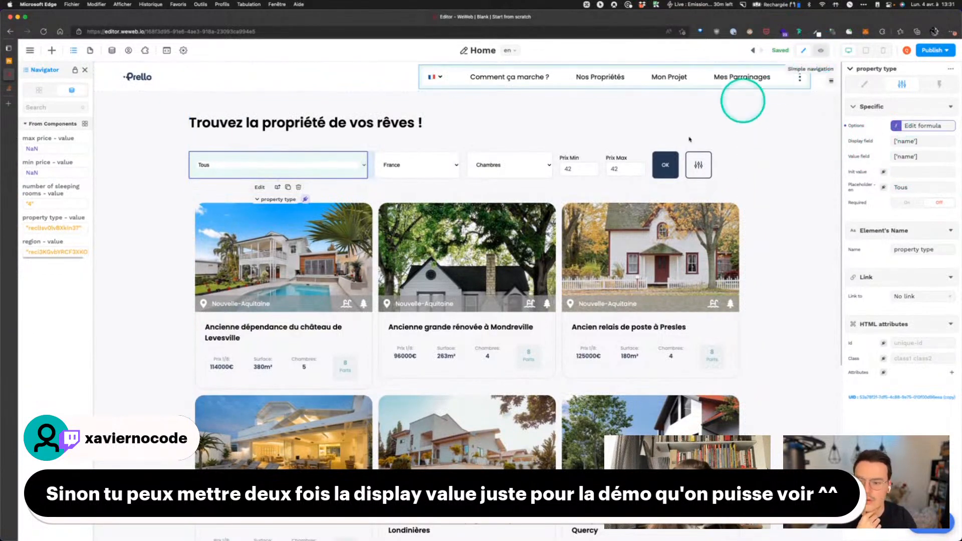
left_click(296, 168)
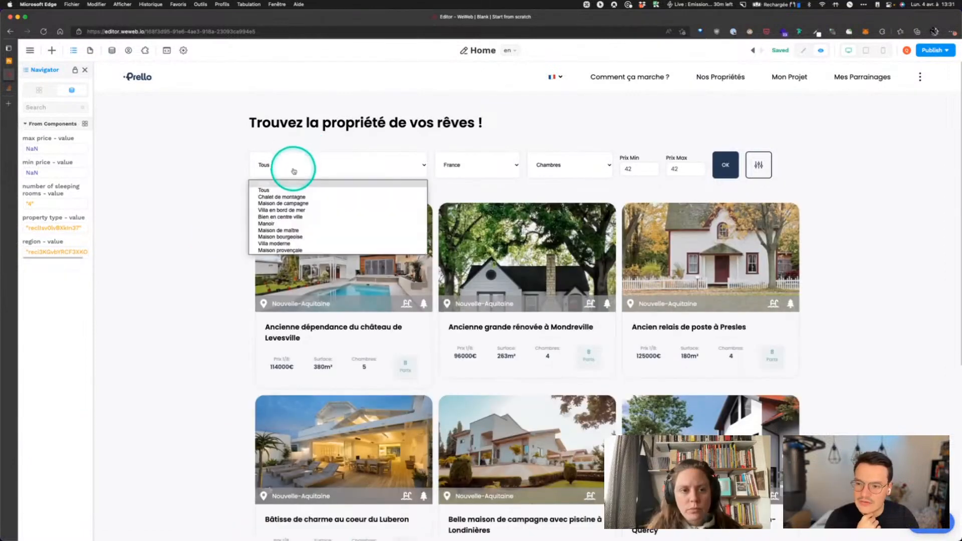
left_click(291, 195)
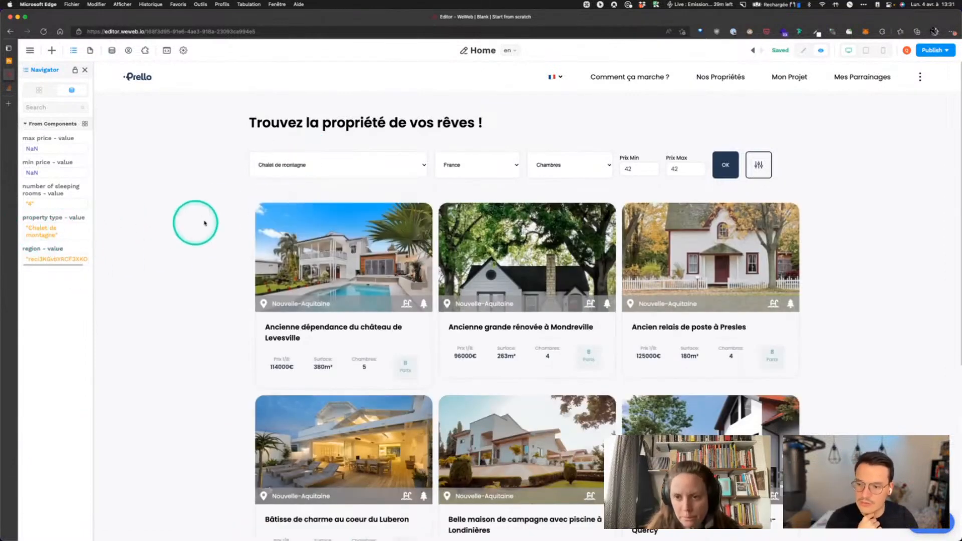
left_click(314, 166)
left_click(283, 237)
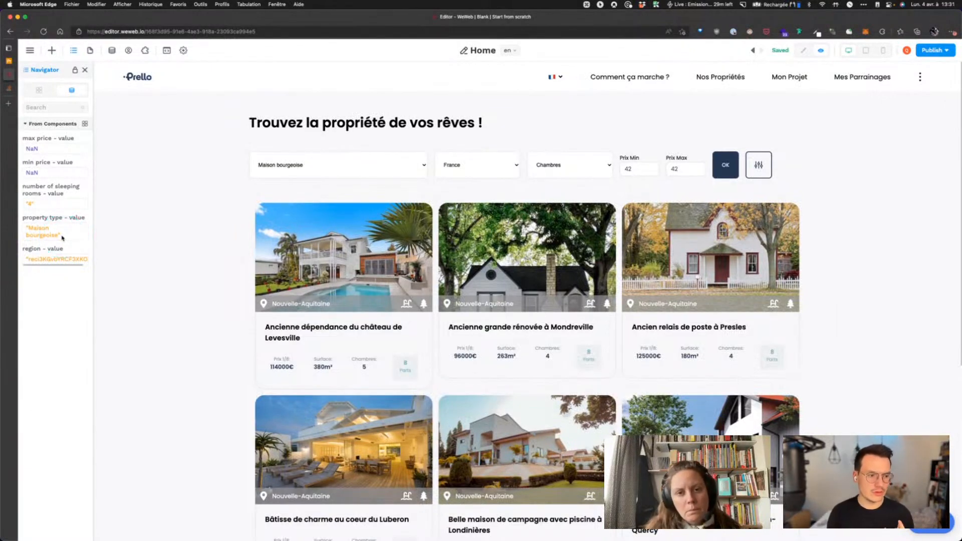
Test the property type variable in the preview by setting the property type dropdown back to Tous
left_click(354, 165)
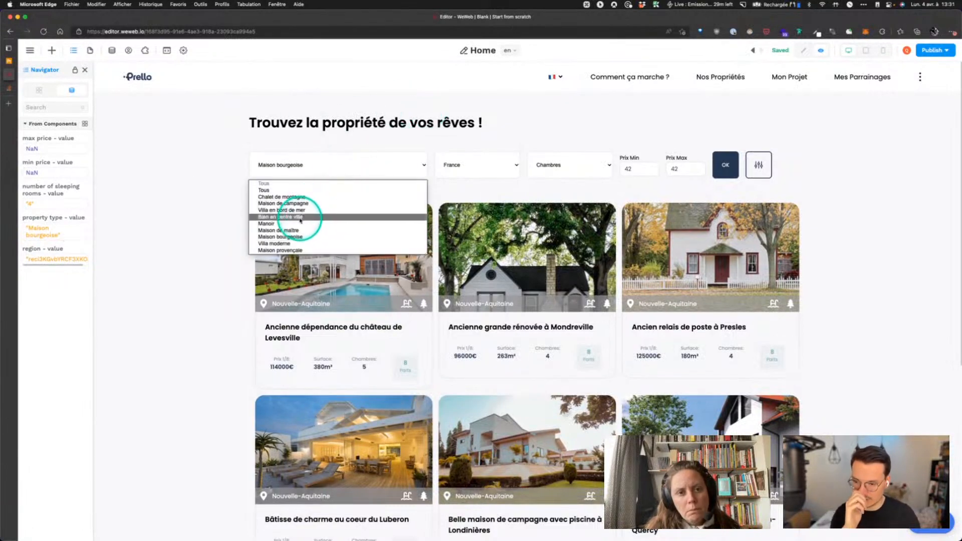
left_click(264, 190)
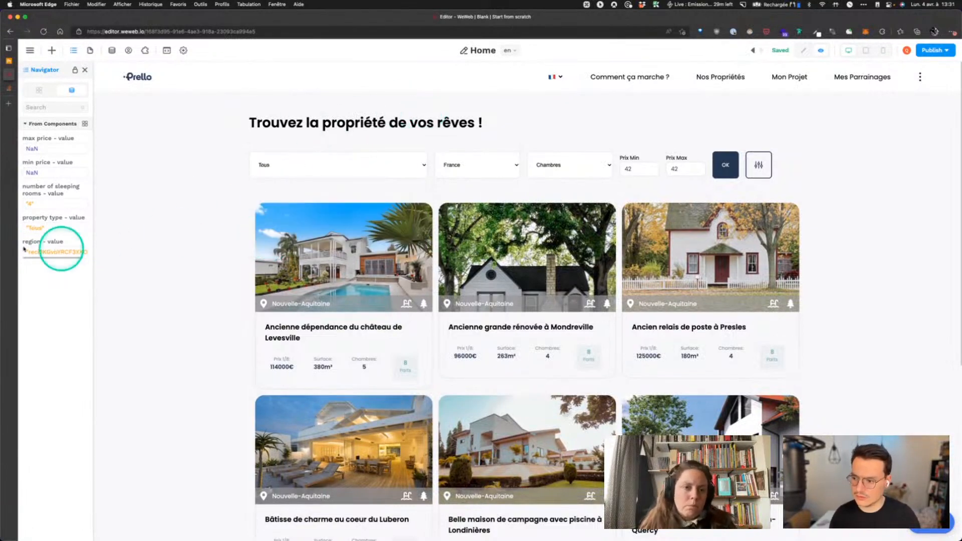
left_click(307, 165)
left_click(300, 238)
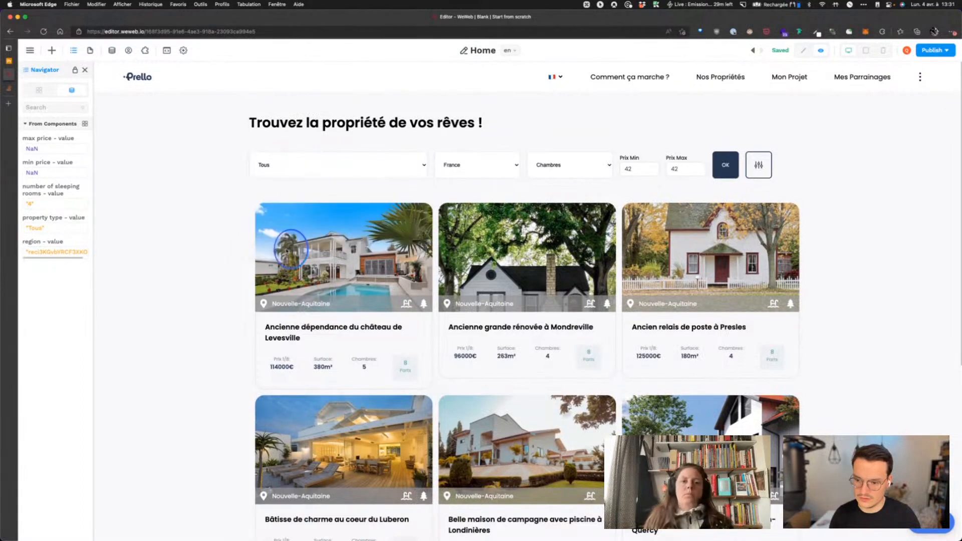
left_click(299, 173)
left_click(298, 187)
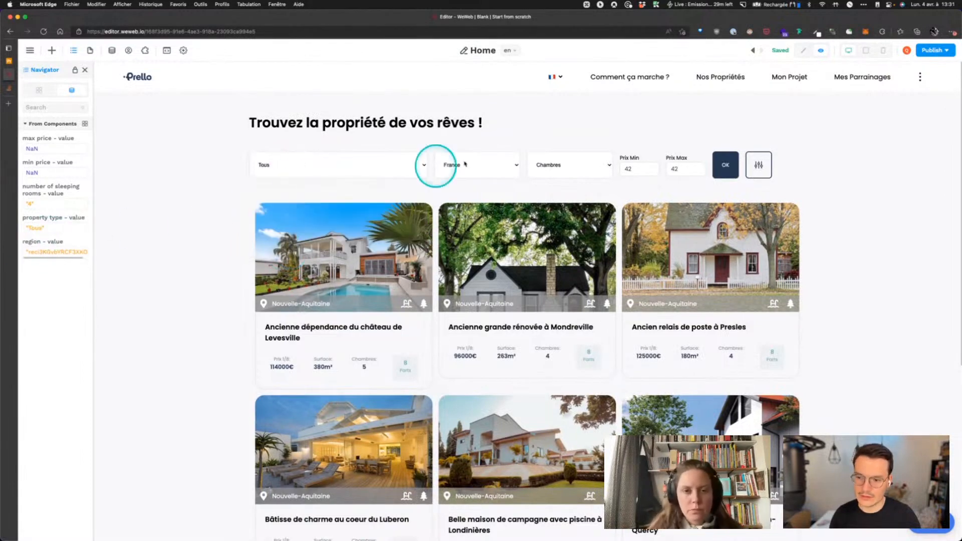
Return to editing and set the property type dropdown's value field to id
left_click(818, 50)
left_click(290, 165)
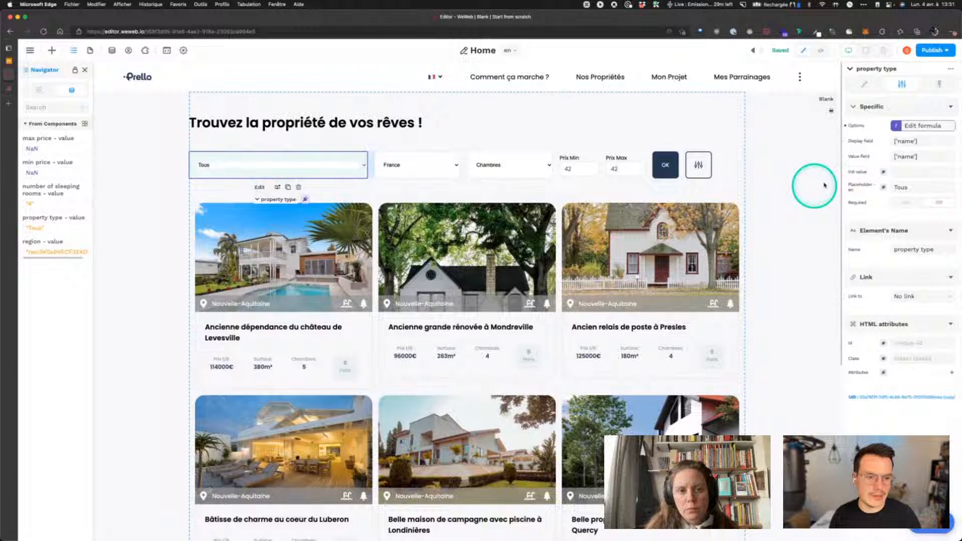
left_click(923, 157)
left_click(739, 111)
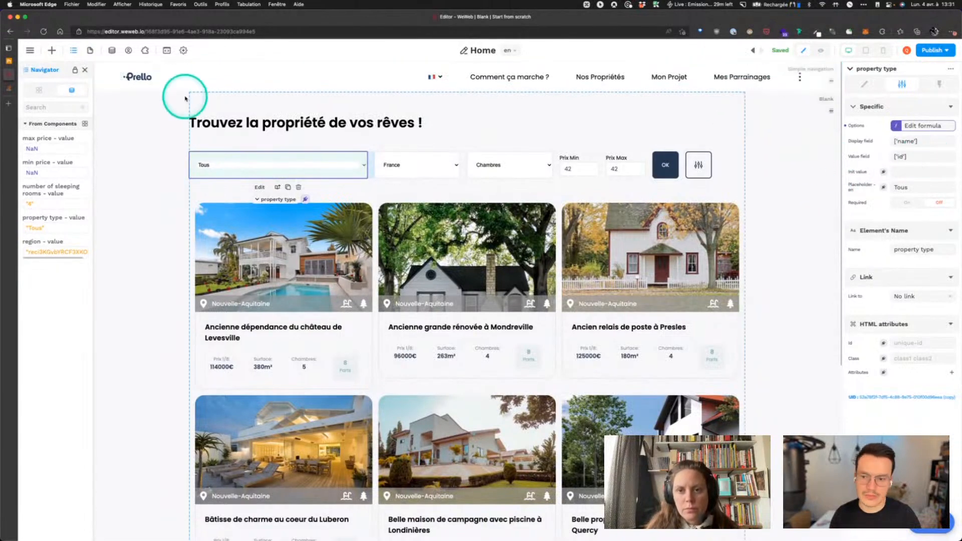
Add a filter condition to the properties collection that checks whether the type field contains a value
left_click(112, 51)
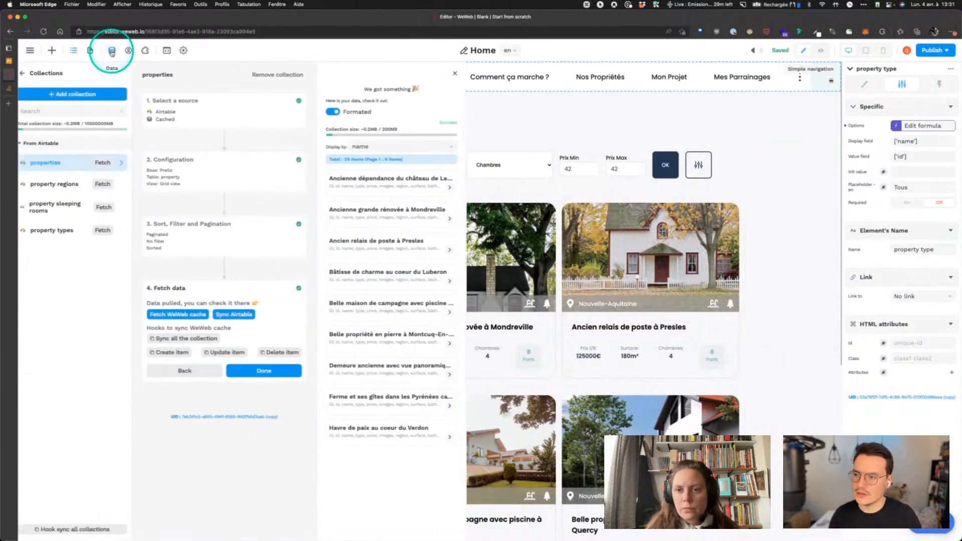
left_click(212, 244)
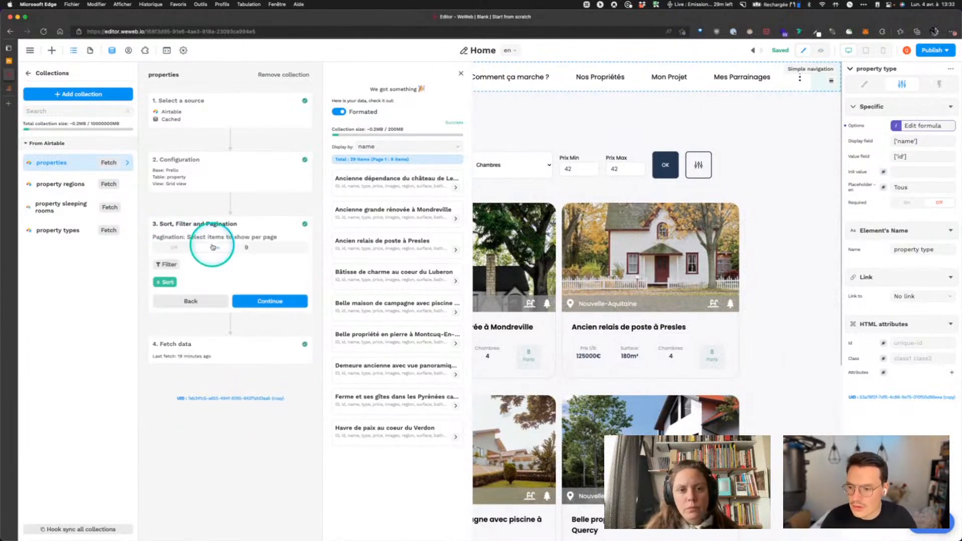
left_click(167, 265)
left_click(184, 304)
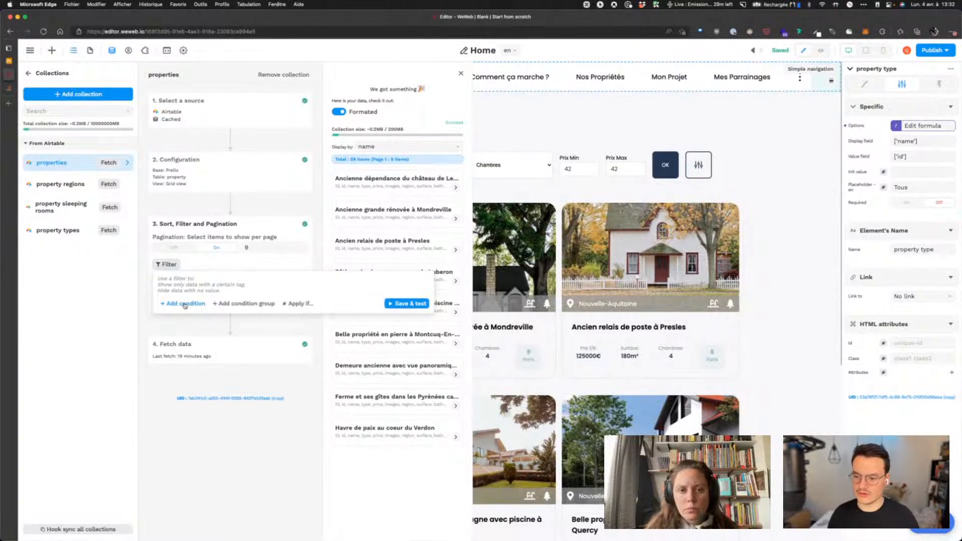
left_click(184, 303)
left_click(211, 282)
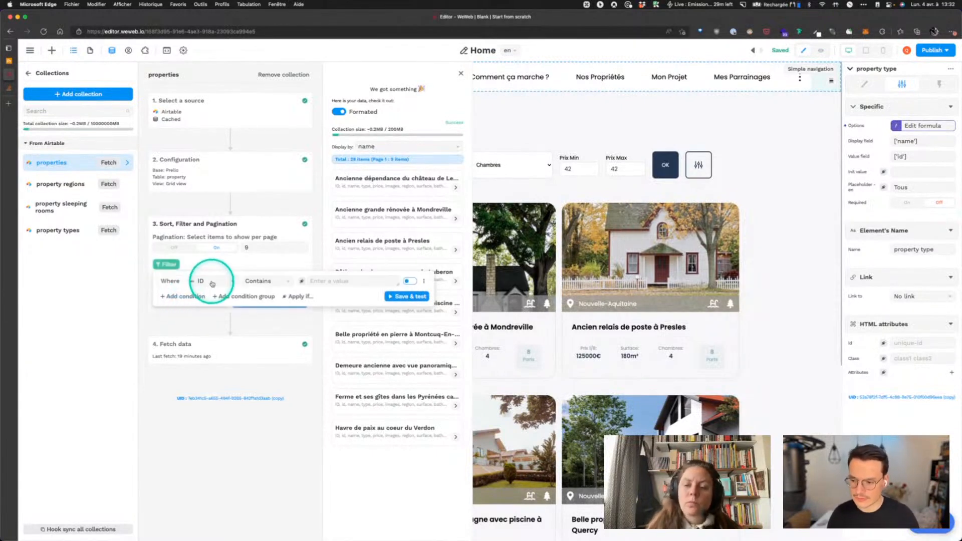
type("type")
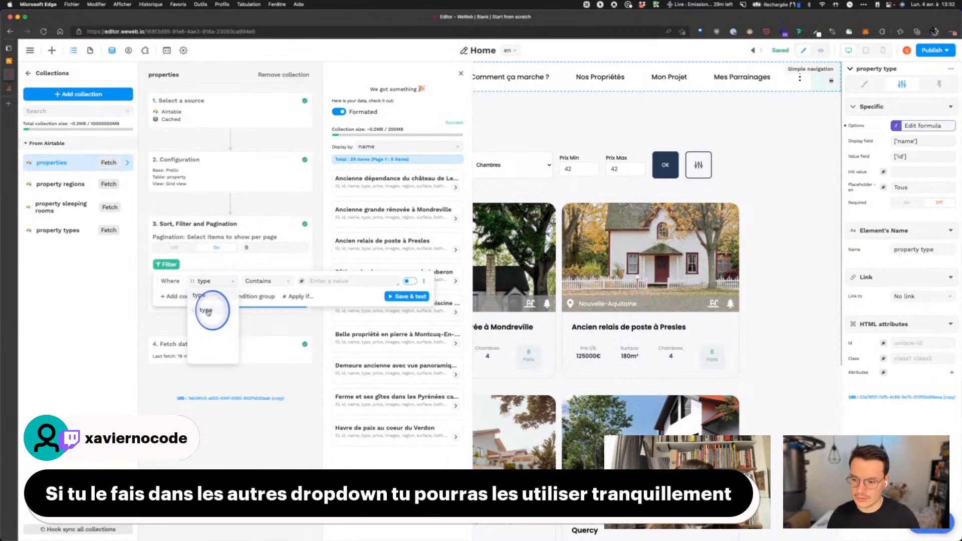
left_click(206, 309)
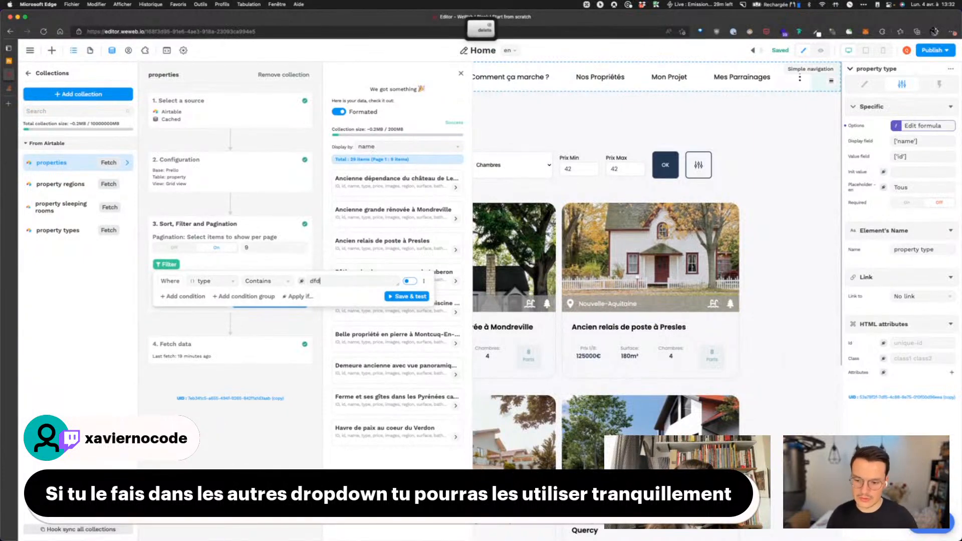
Bind the type condition's value to the property type - value variable, and save and test the filter
left_click(302, 282)
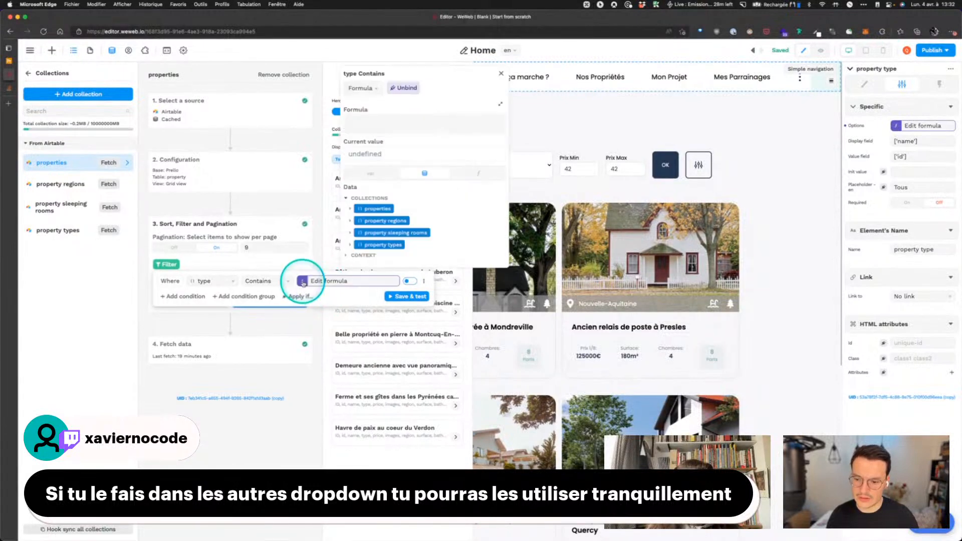
left_click(371, 173)
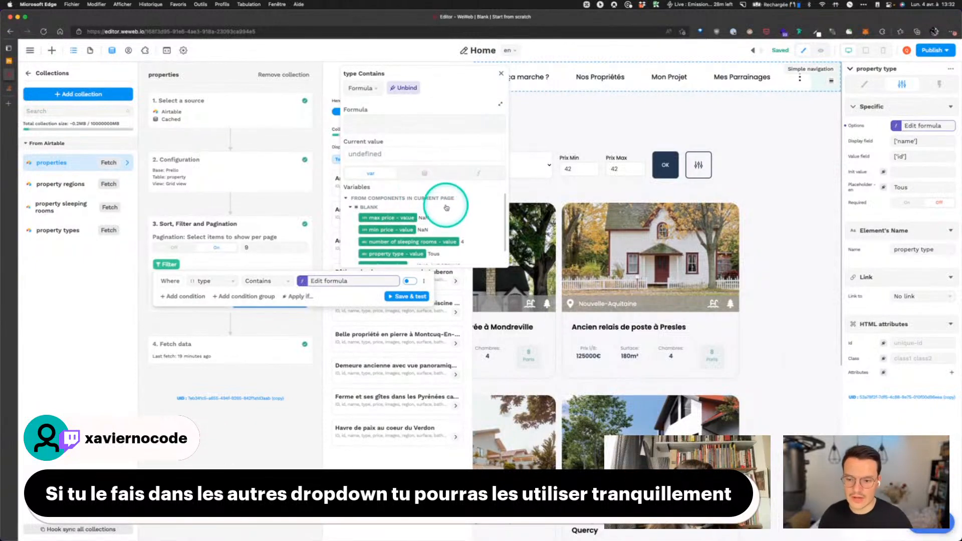
scroll(447, 205, "down", 1)
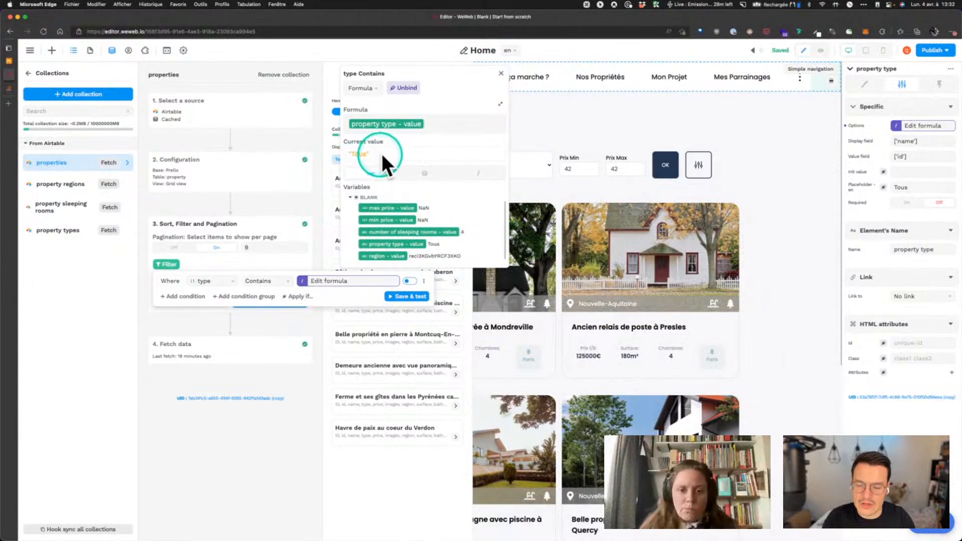
left_click(407, 296)
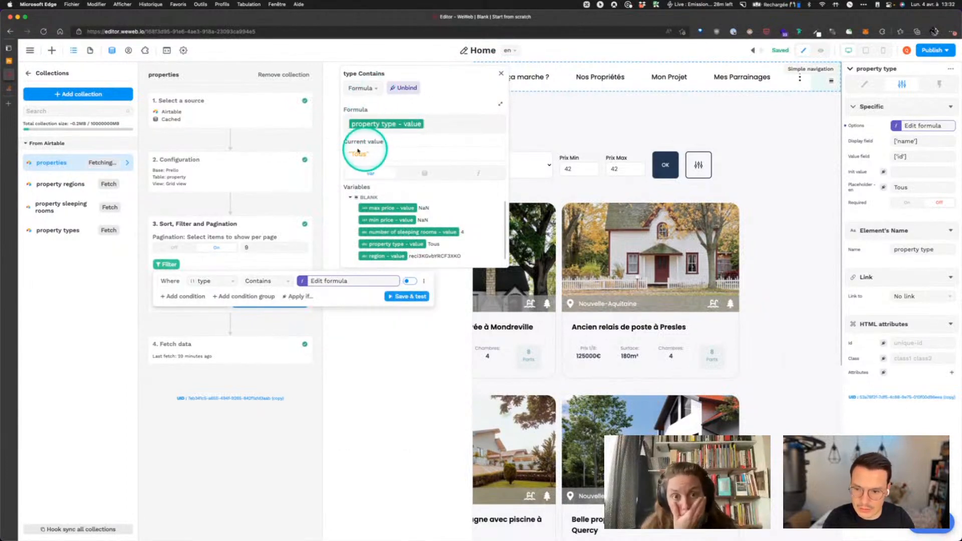
left_click(501, 74)
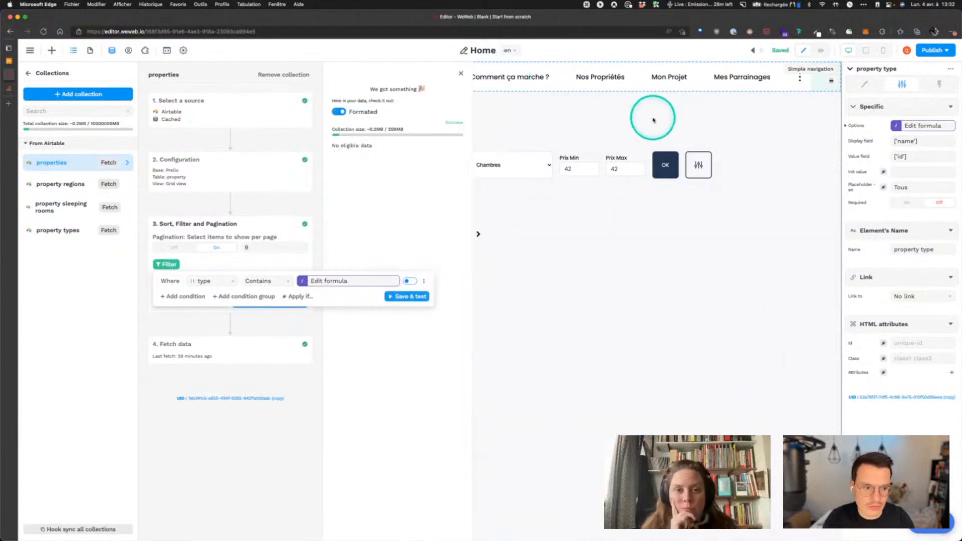
Preview the page and choose Villa en bord de mer as the property type to try the filter
left_click(654, 119)
left_click(820, 50)
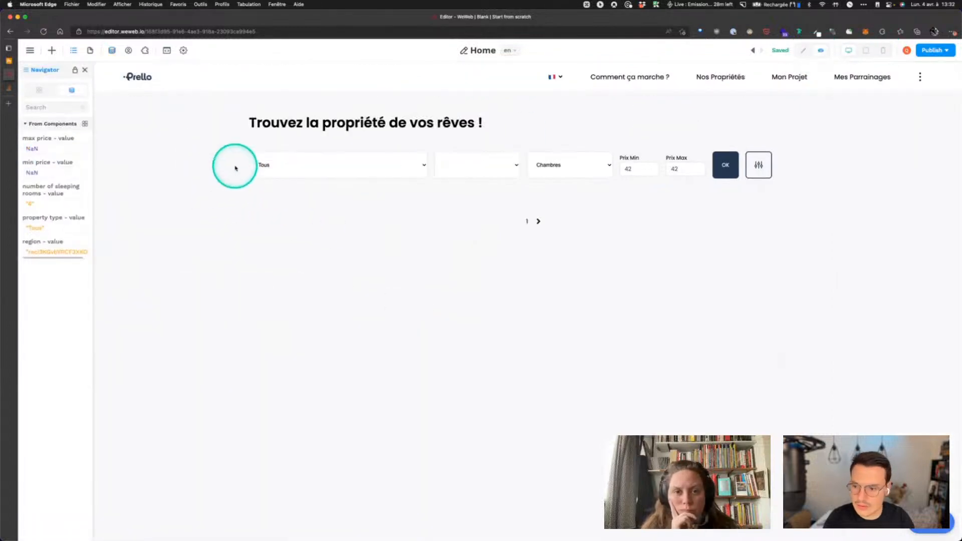
left_click(311, 162)
left_click(290, 210)
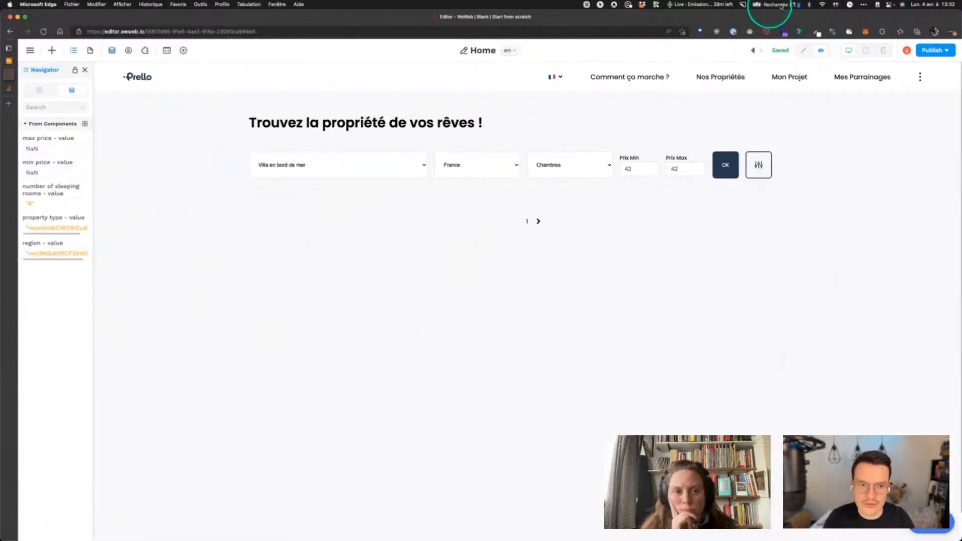
Return to editing, check the variable bound in the properties collection's type filter, and save and test it again
left_click(802, 51)
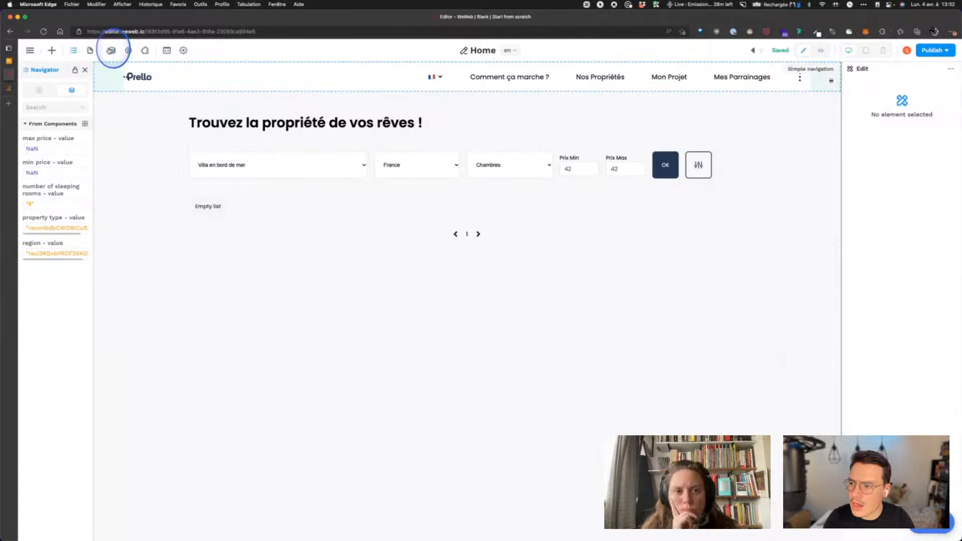
left_click(112, 50)
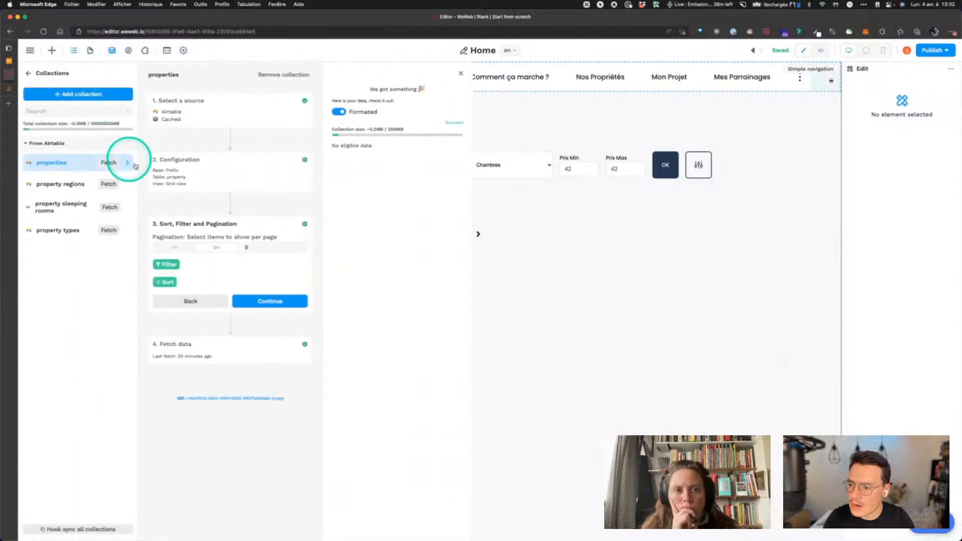
left_click(165, 264)
left_click(377, 280)
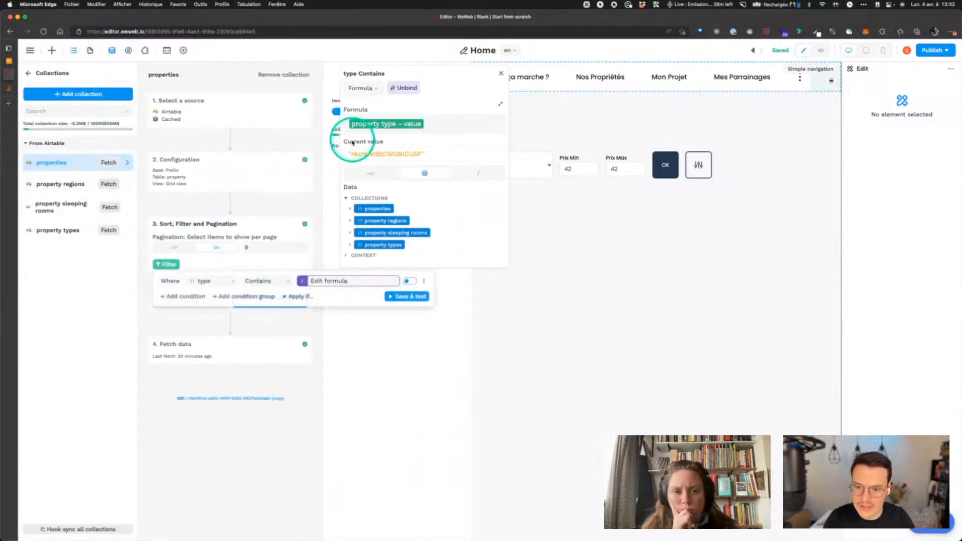
left_click(501, 73)
left_click(401, 298)
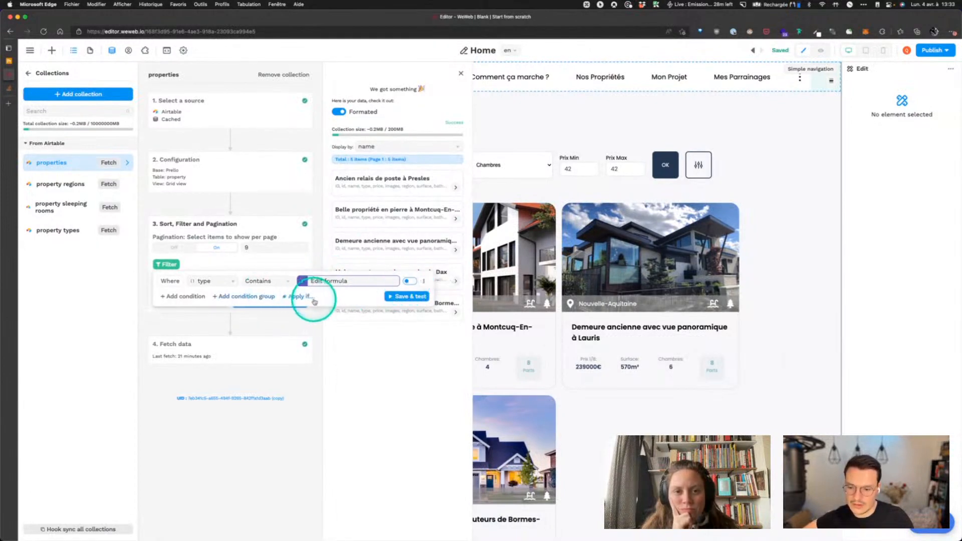
left_click(290, 297)
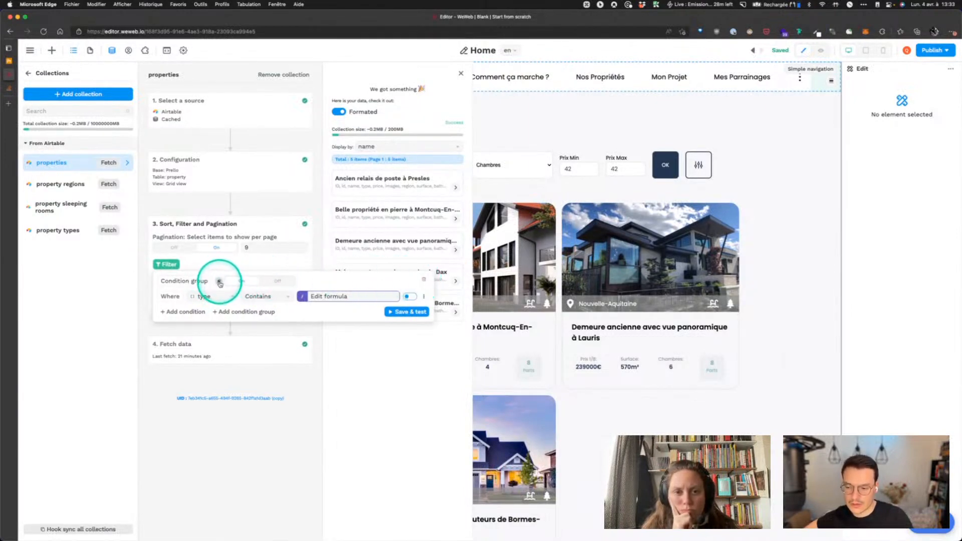
left_click(339, 297)
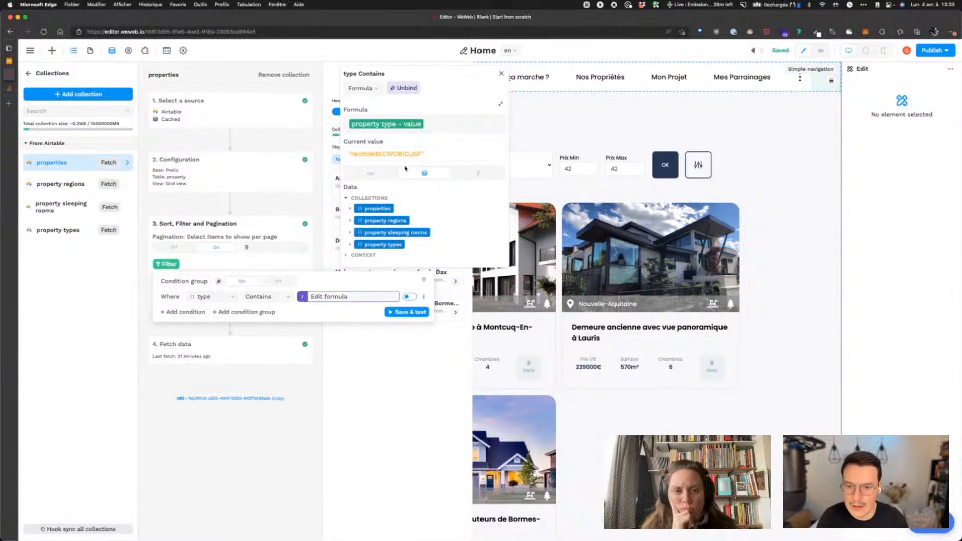
left_click(501, 73)
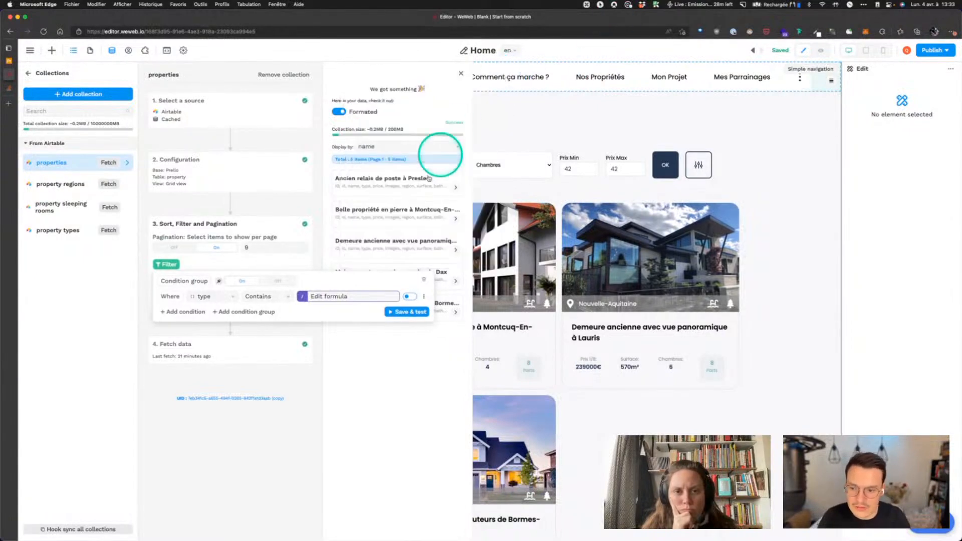
left_click(421, 282)
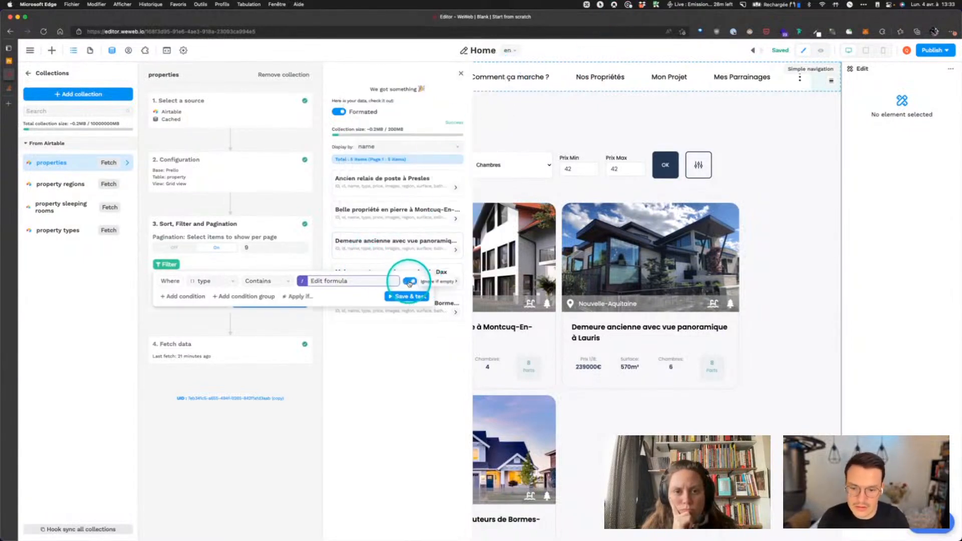
Enable ignoring the type condition if empty, check its bound formula, and save and test the filter
left_click(355, 281)
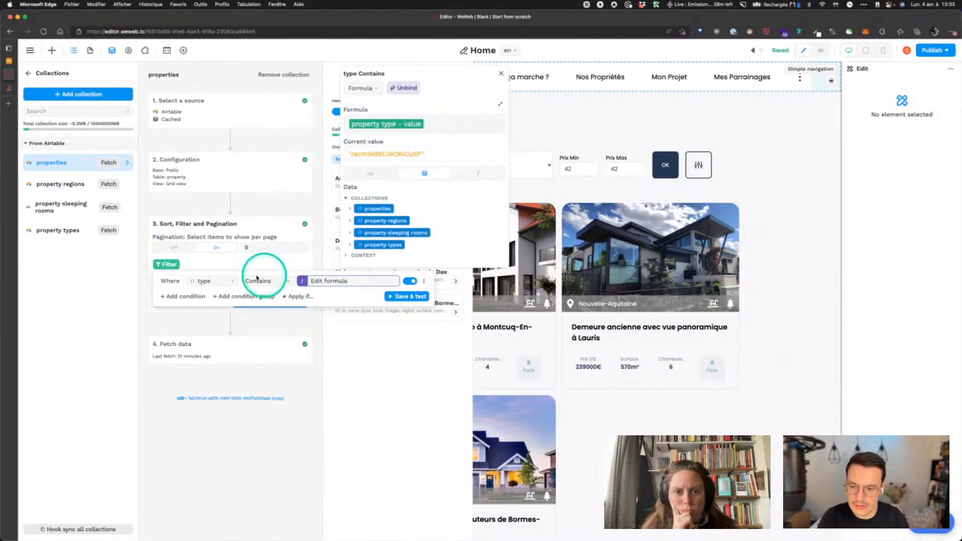
left_click(502, 77)
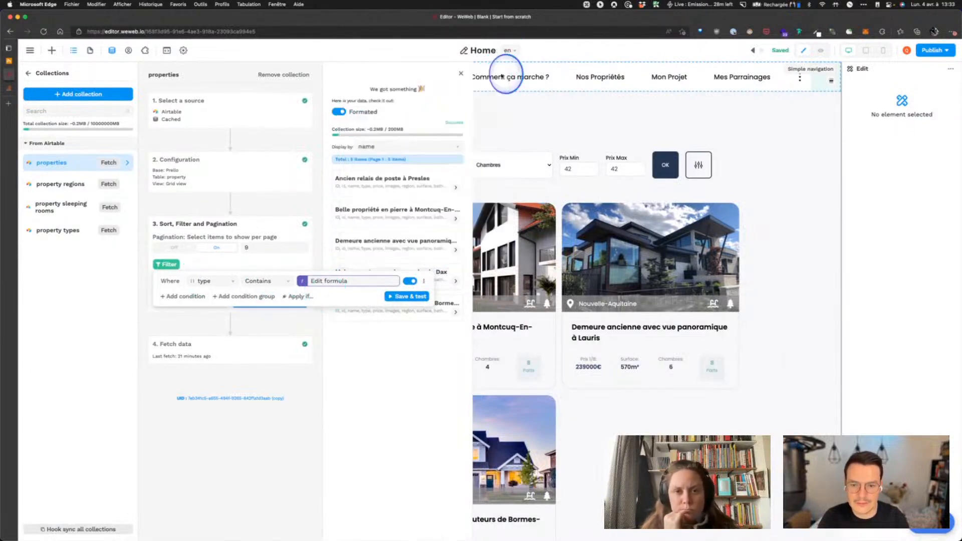
left_click(401, 296)
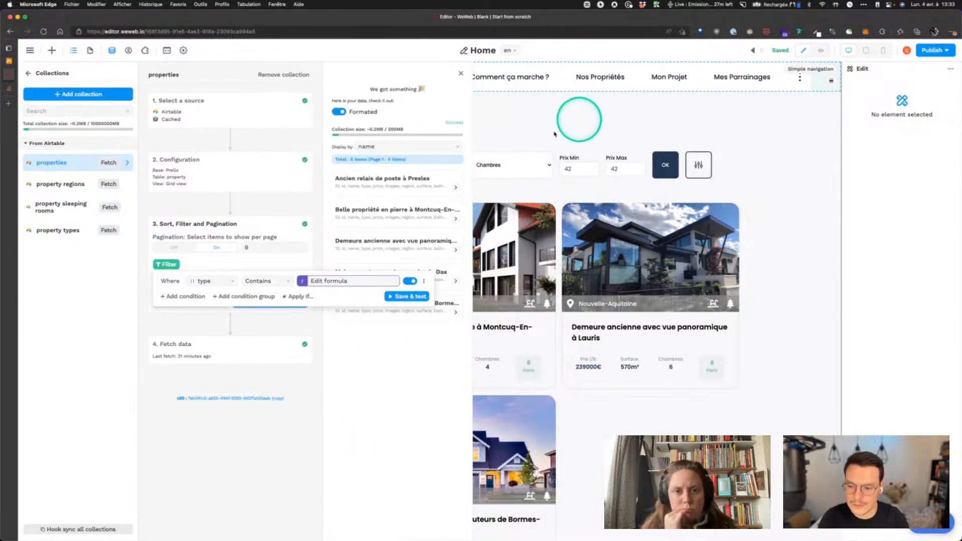
Add a region Contains condition to the properties filter, bind it to the region value variable and have it ignored if empty
left_click(181, 296)
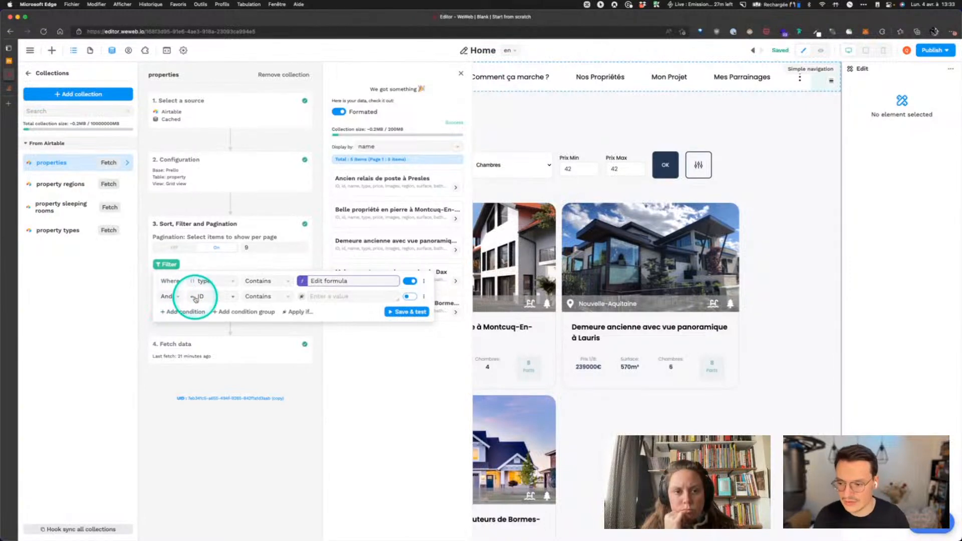
left_click(202, 297)
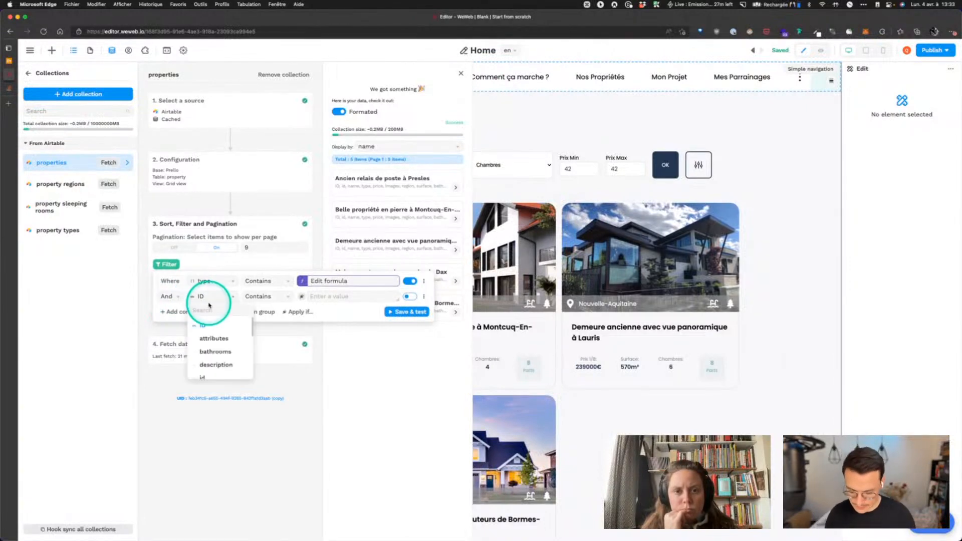
type("regio")
left_click(208, 326)
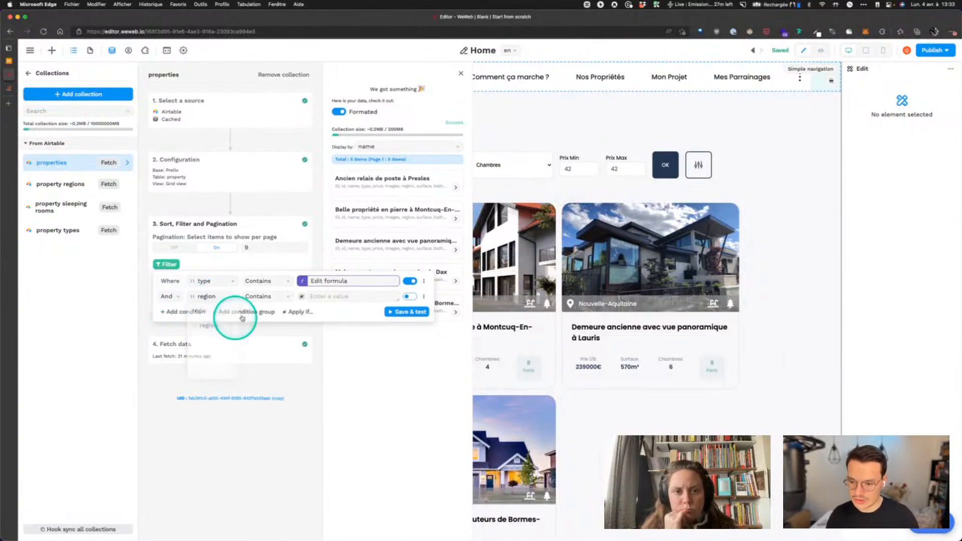
left_click(300, 299)
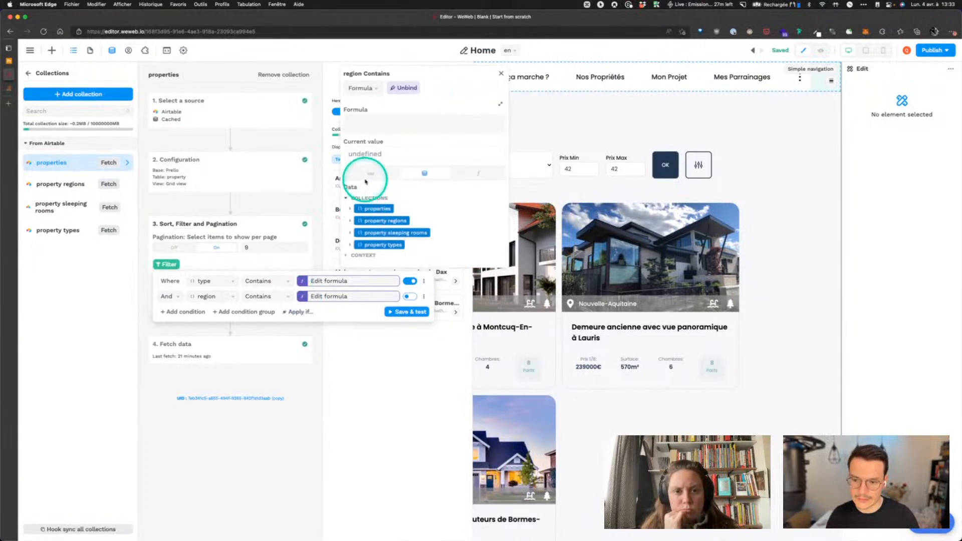
left_click(366, 176)
left_click(410, 204)
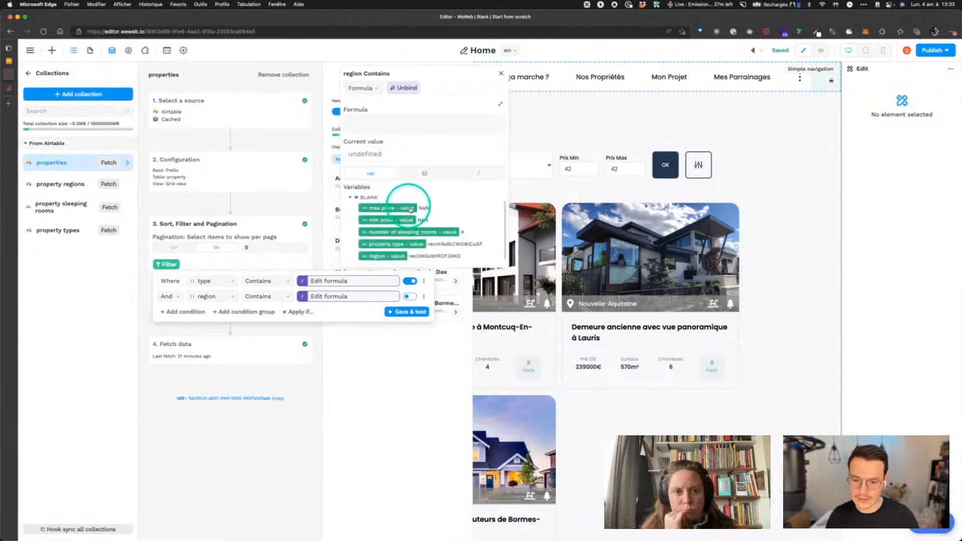
left_click(379, 251)
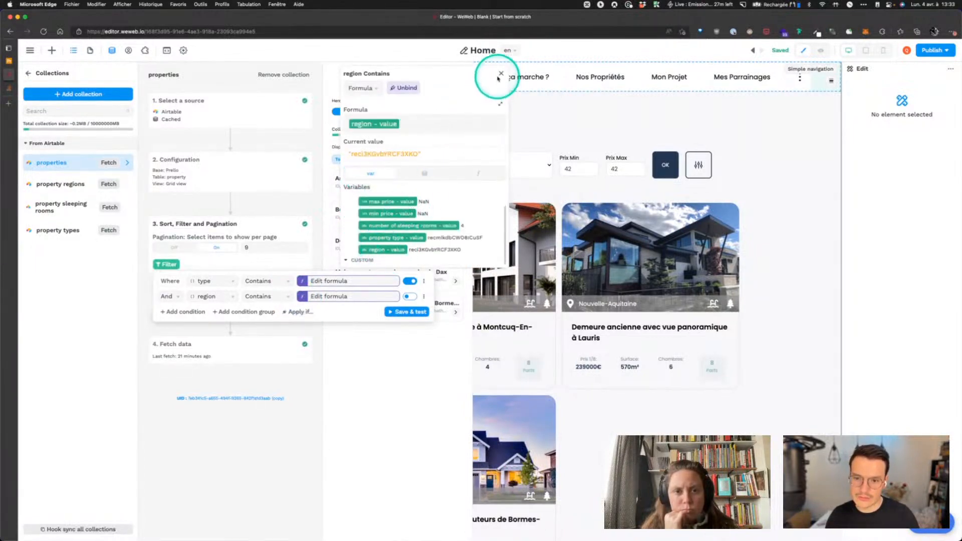
left_click(500, 74)
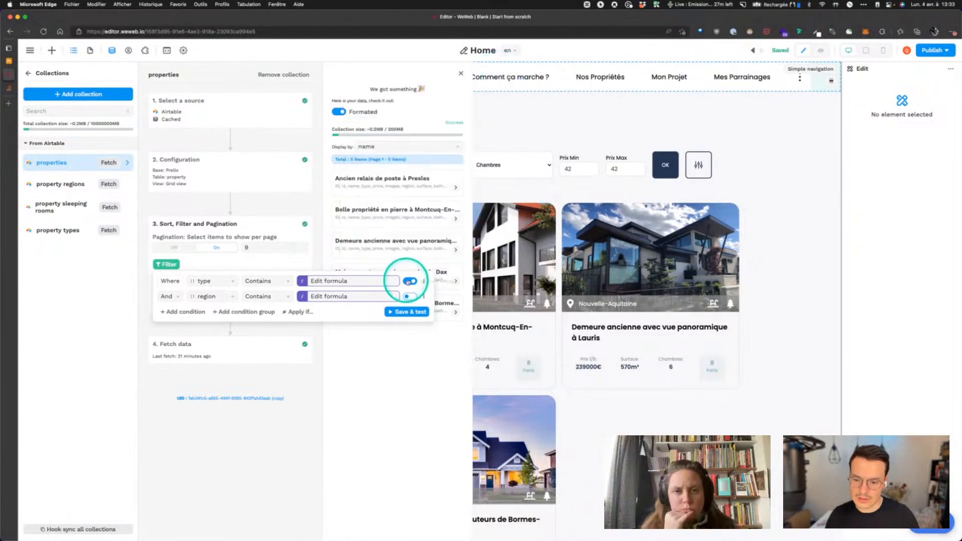
Add another And condition to the properties filter on the price field with the ≥ operator
left_click(174, 312)
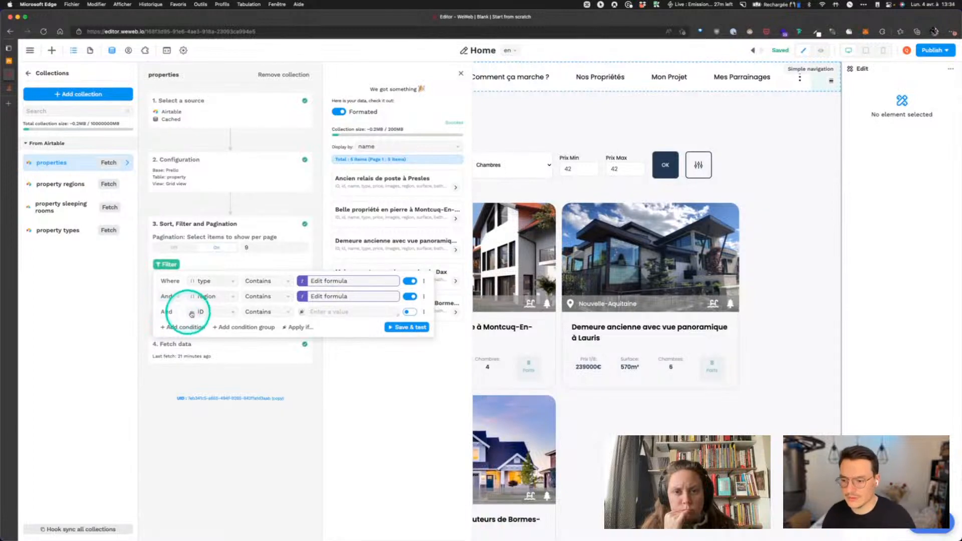
left_click(215, 310)
type("pr")
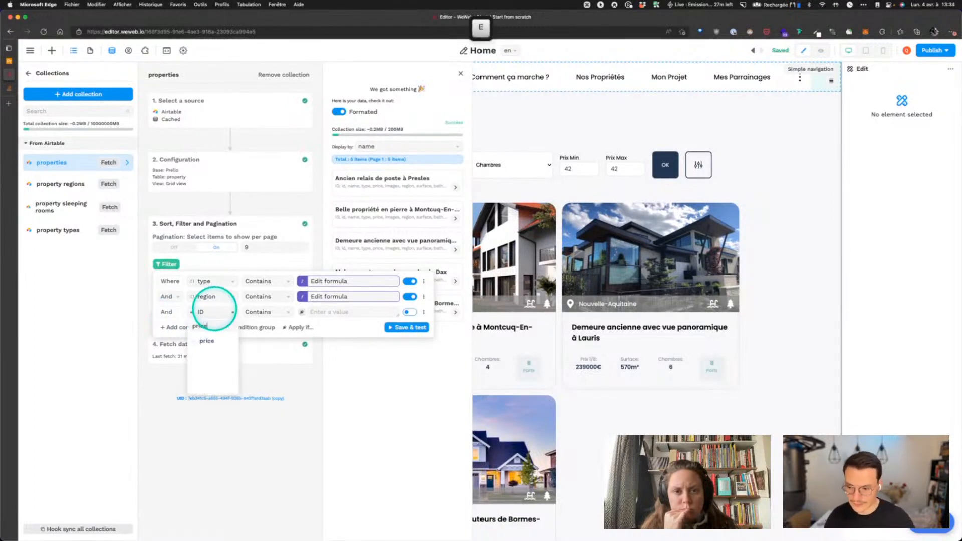
type("ice")
left_click(207, 341)
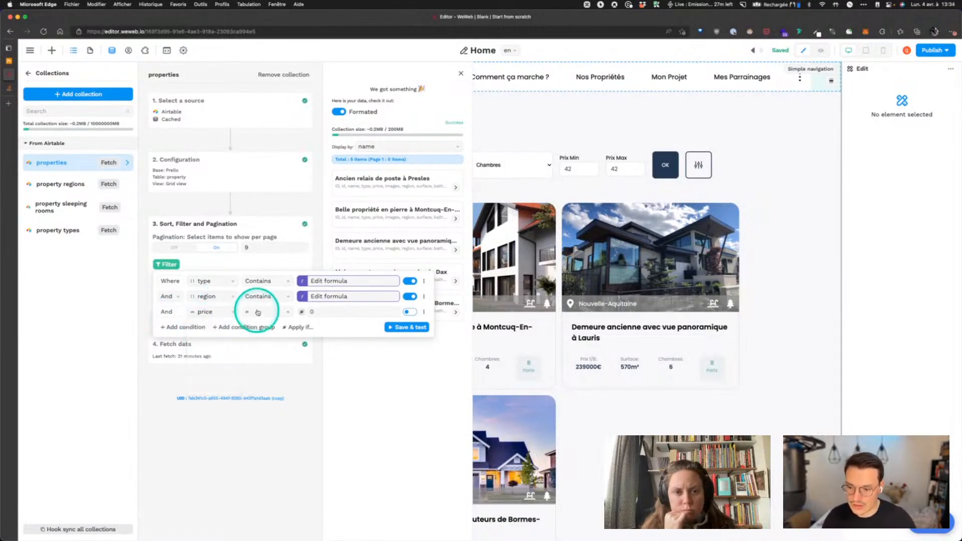
left_click(258, 311)
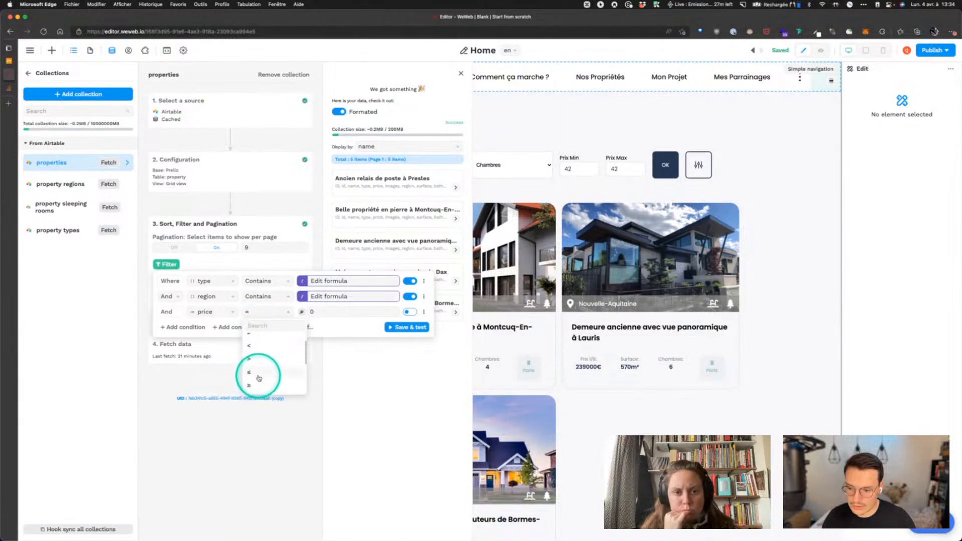
left_click(255, 382)
Bind the price ≥ condition to the min price value variable and have it ignored if empty
left_click(302, 311)
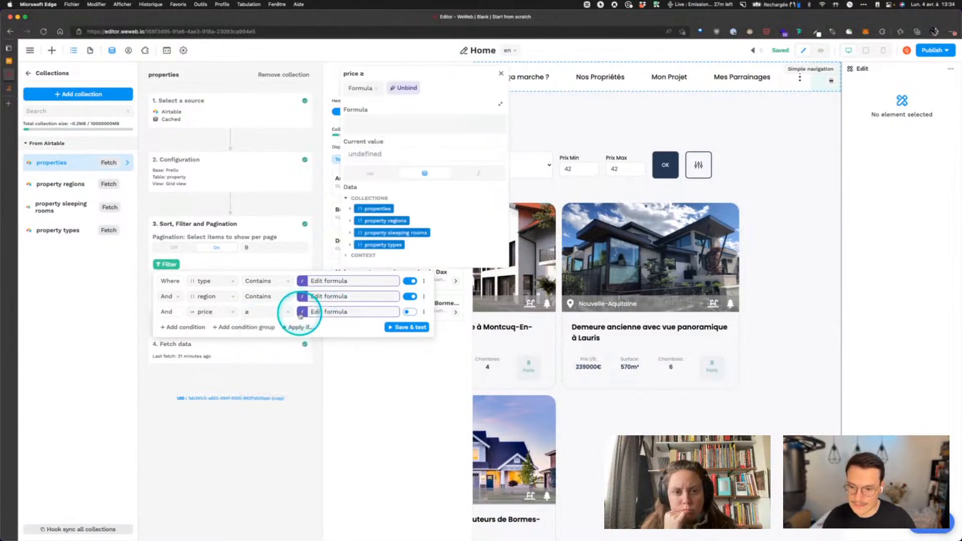
left_click(356, 168)
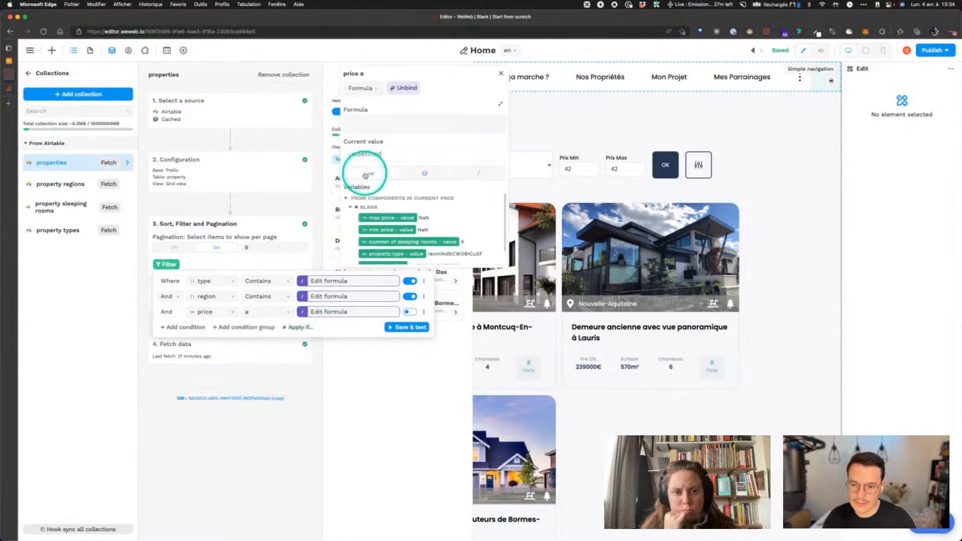
left_click(390, 230)
left_click(409, 313)
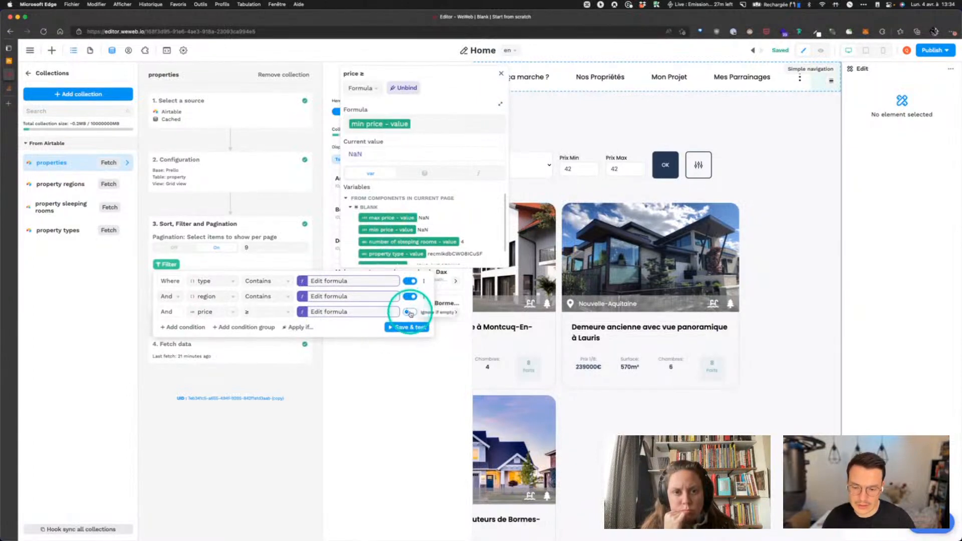
left_click(424, 231)
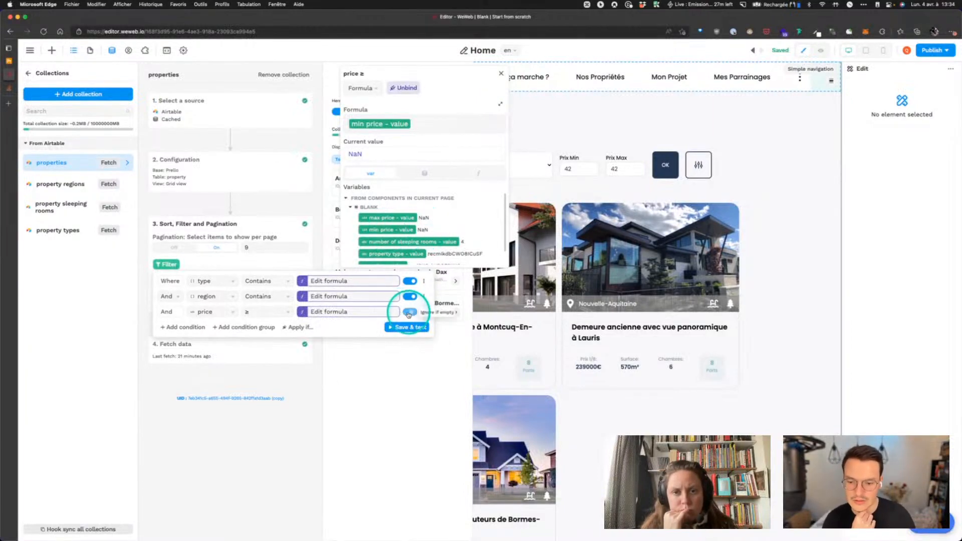
left_click(401, 331)
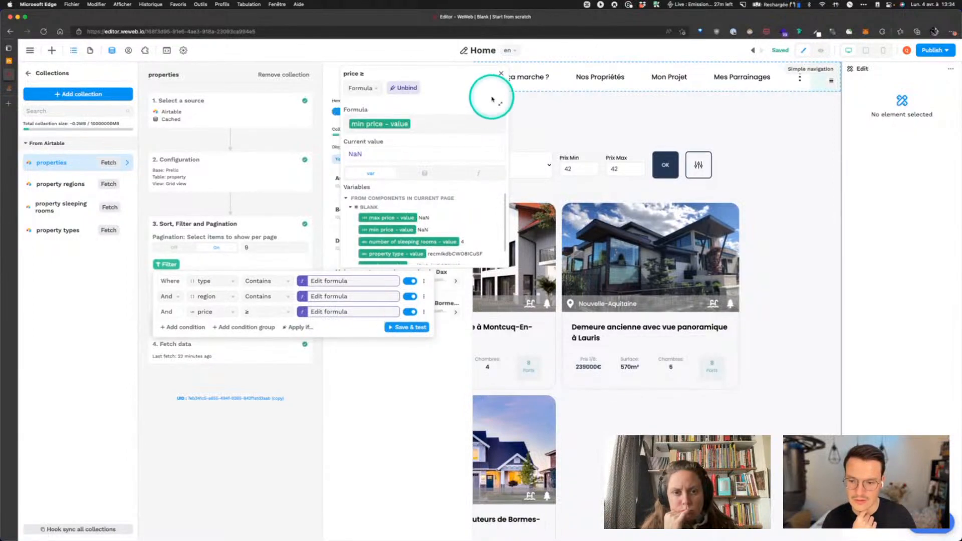
left_click(501, 74)
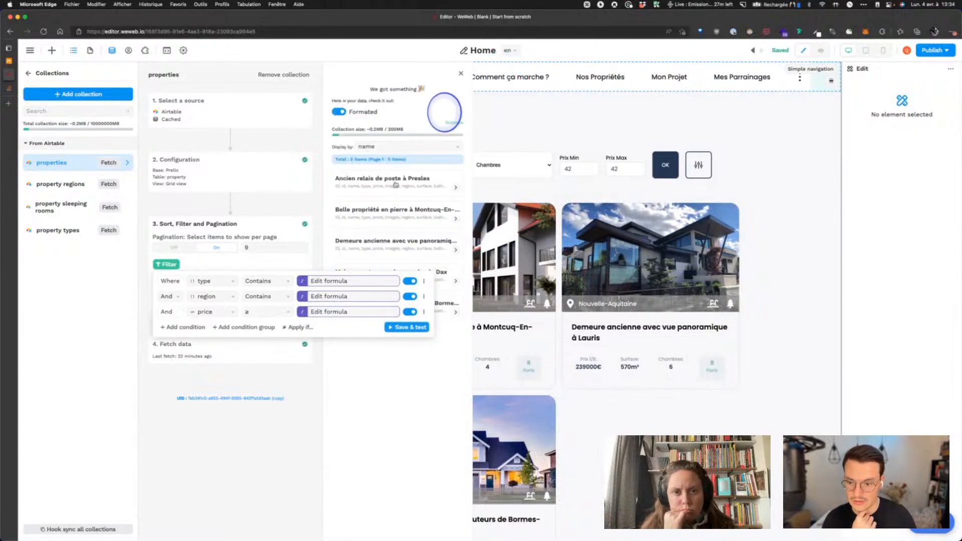
Add a fourth And condition to the properties filter on the price field with the ≤ operator
left_click(183, 327)
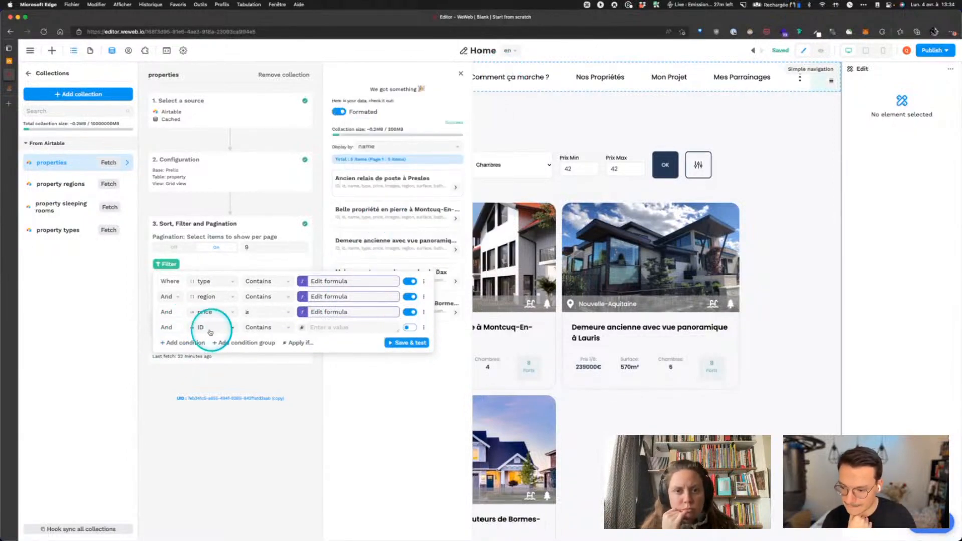
left_click(211, 329)
type("pr")
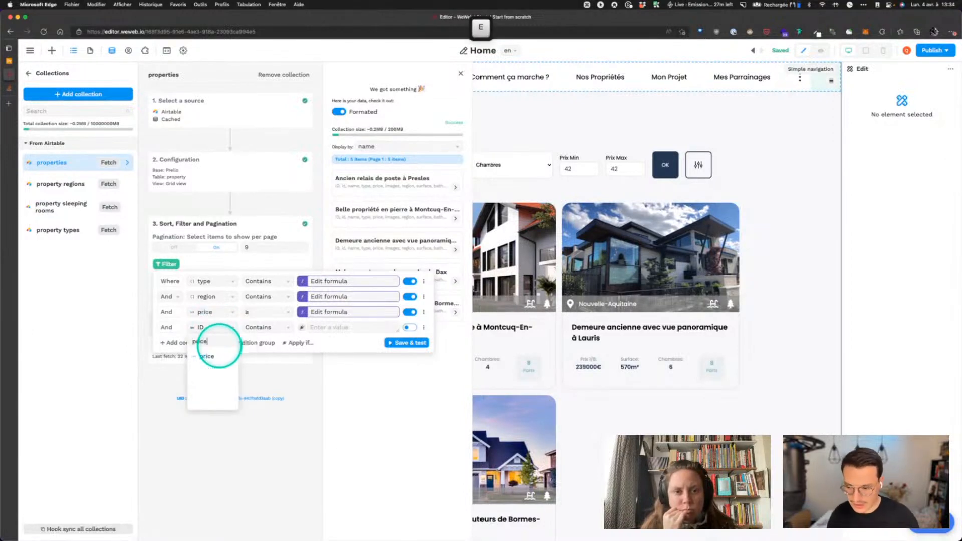
type("ice")
left_click(207, 356)
left_click(262, 328)
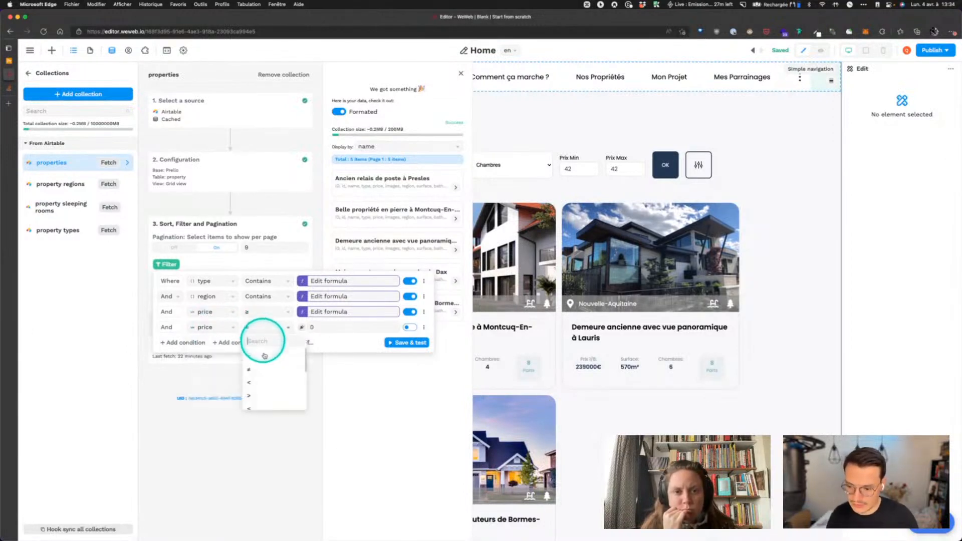
left_click(258, 397)
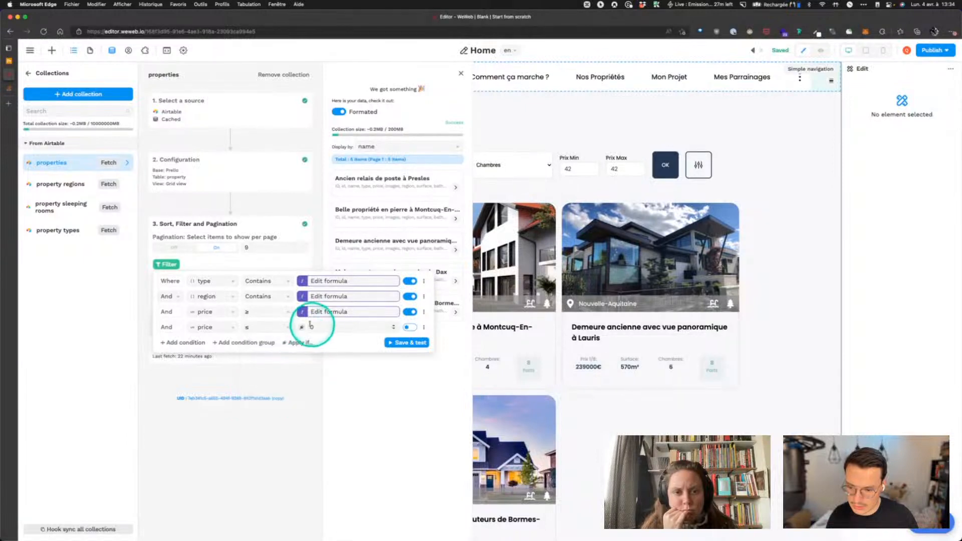
Bind the price ≤ condition to the max price value variable, ignore it if empty, and save and test the collection
left_click(305, 327)
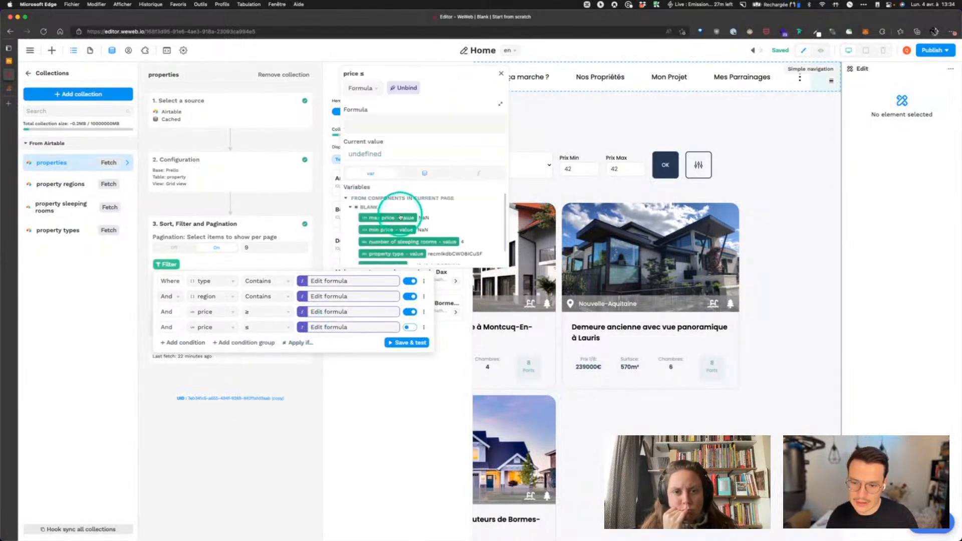
left_click(400, 218)
left_click(501, 74)
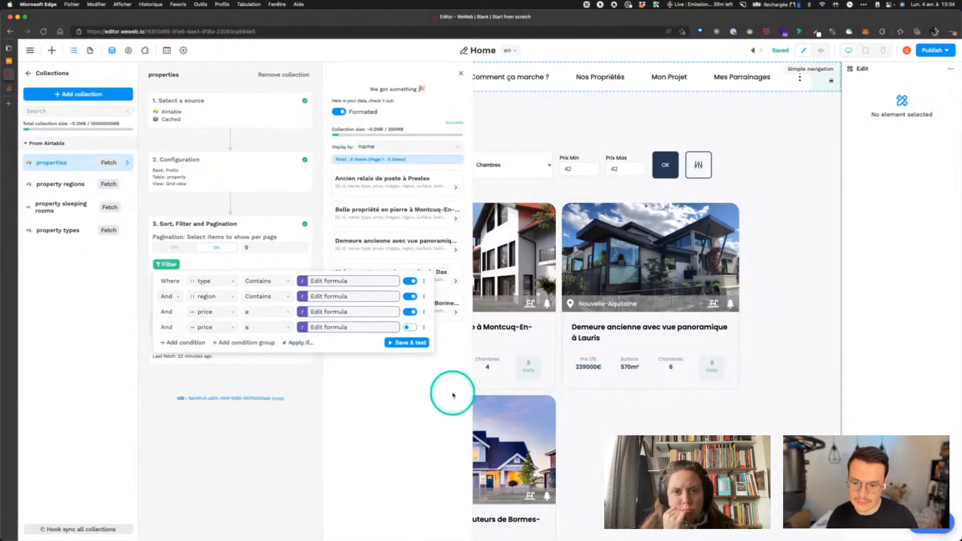
left_click(410, 328)
left_click(406, 343)
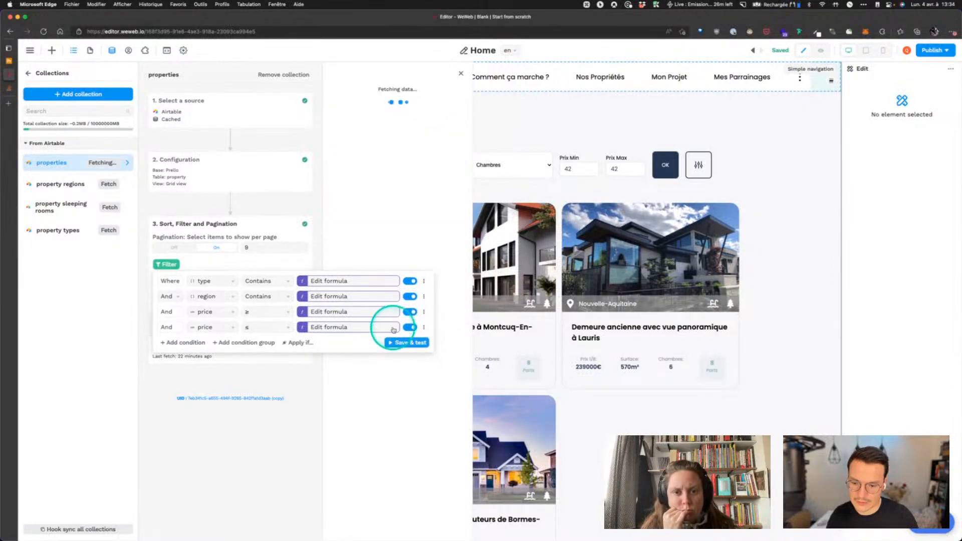
left_click(526, 136)
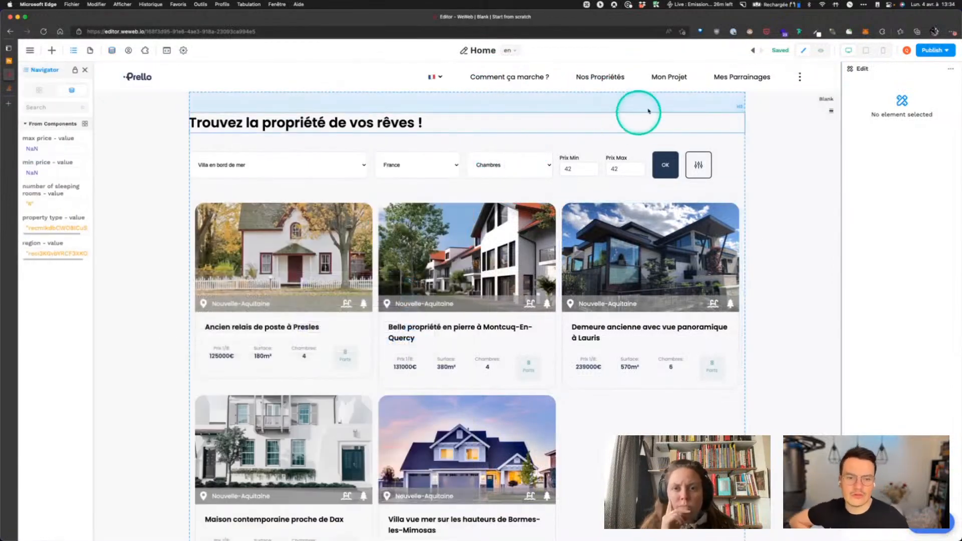
Preview the page and test the property type dropdown with Chalet de montagne and Maison de maître
left_click(821, 51)
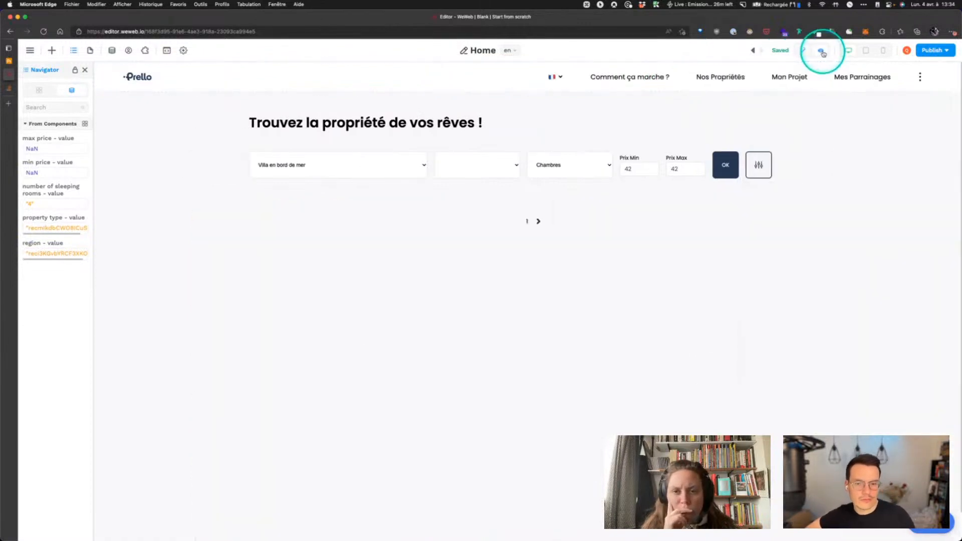
left_click(366, 172)
left_click(318, 210)
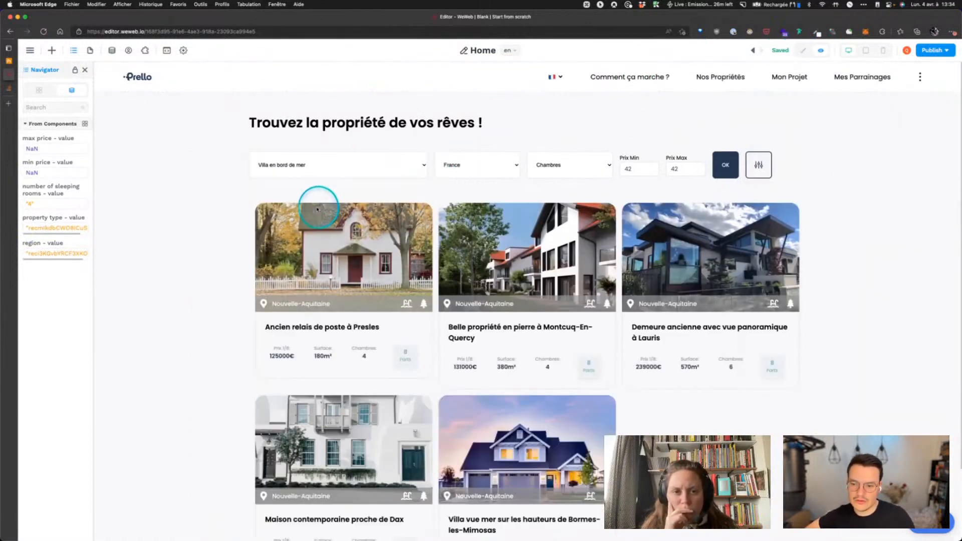
left_click(316, 164)
left_click(316, 197)
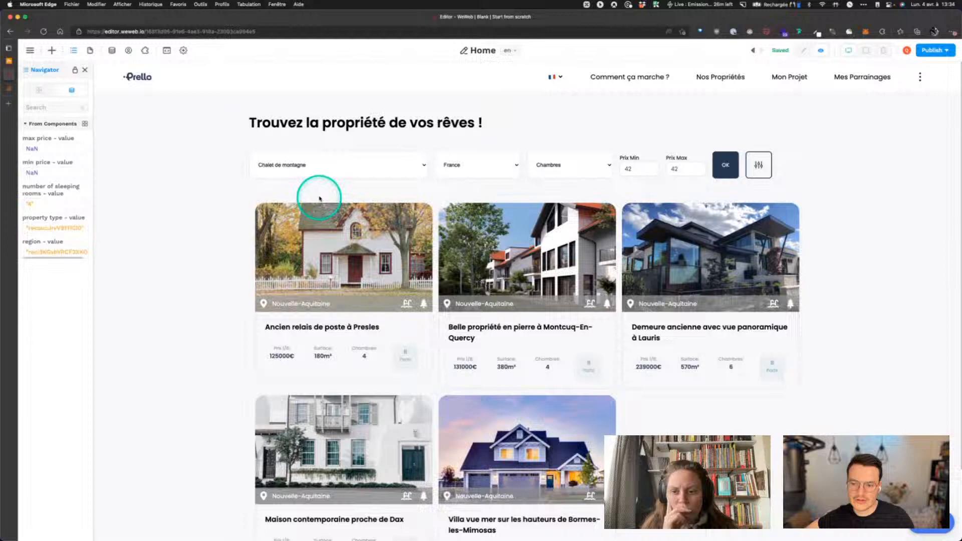
left_click(313, 166)
left_click(284, 214)
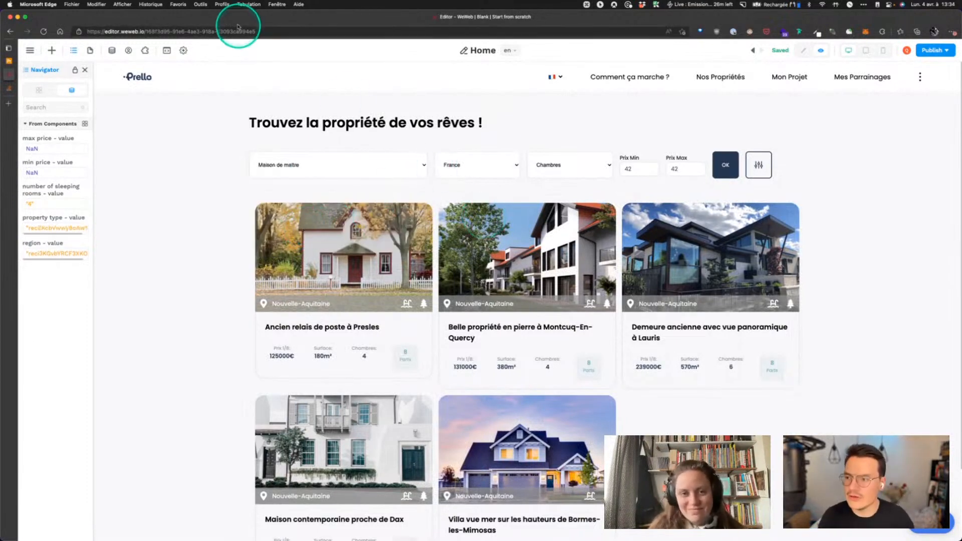
left_click(112, 50)
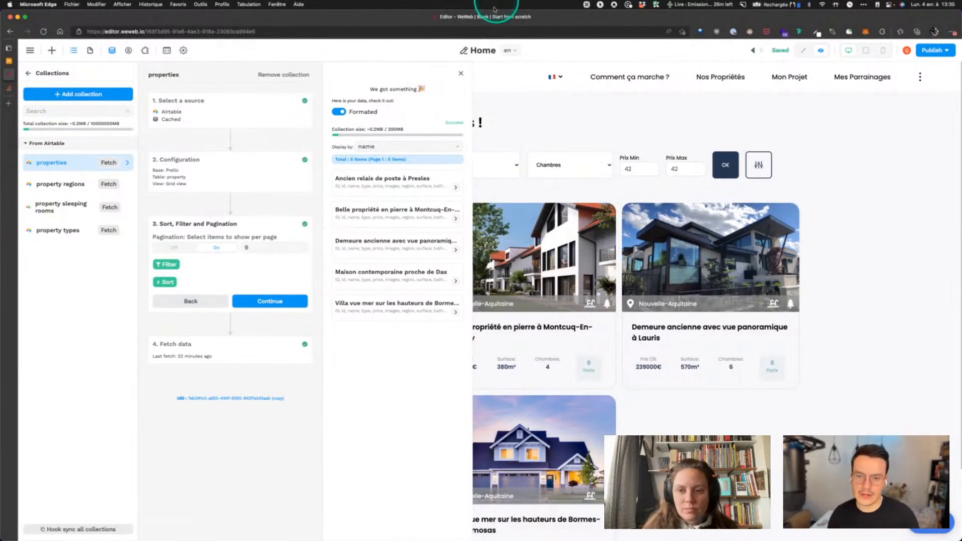
left_click(460, 73)
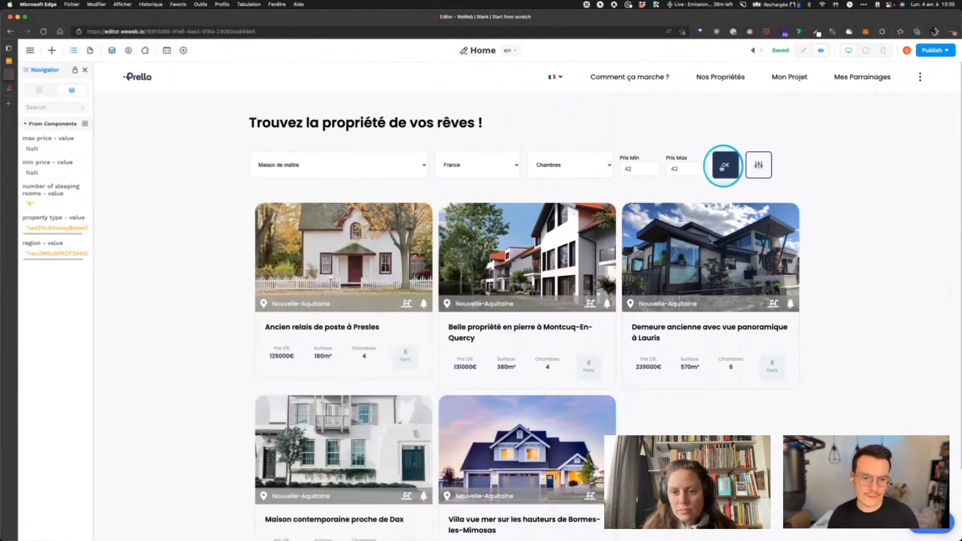
Return to editing the page and add a new workflow to the OK button beside the price fields
left_click(803, 50)
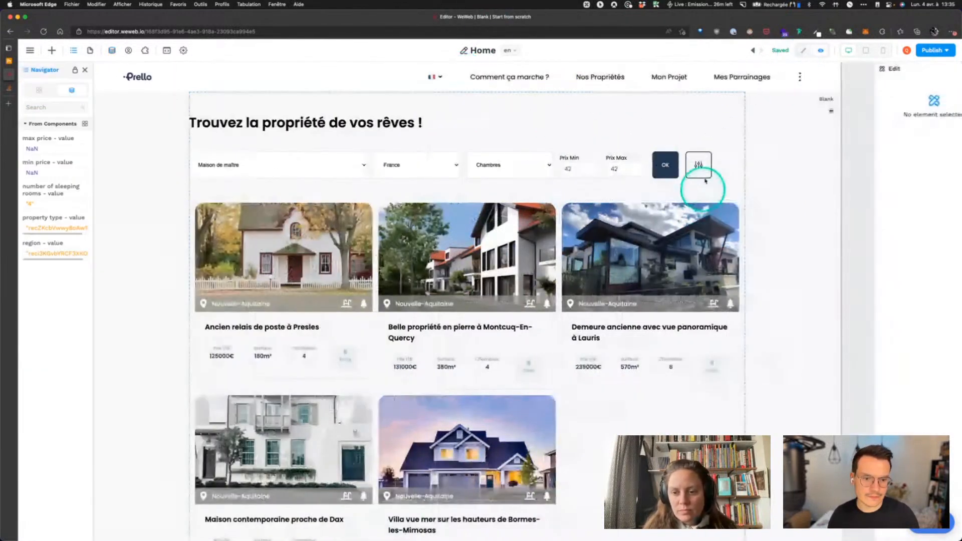
left_click(653, 166)
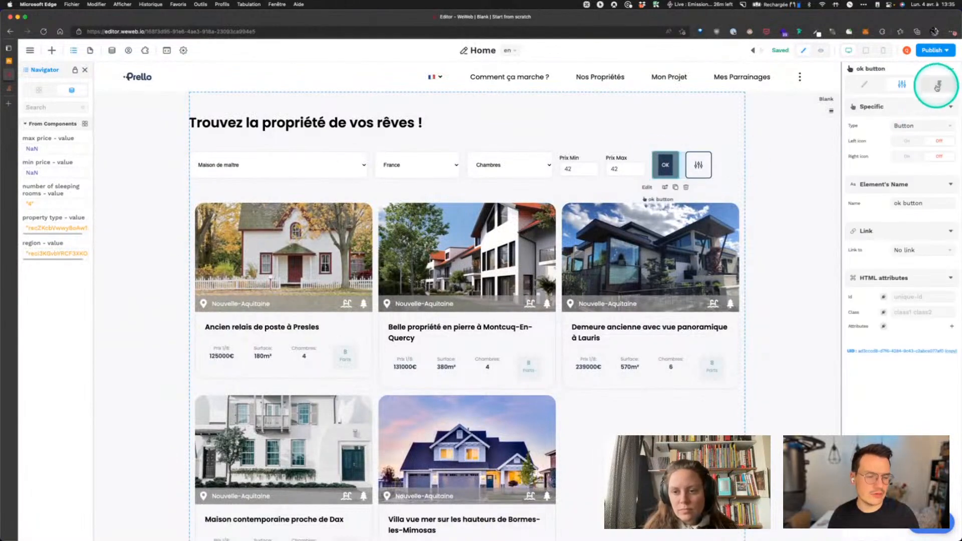
left_click(938, 86)
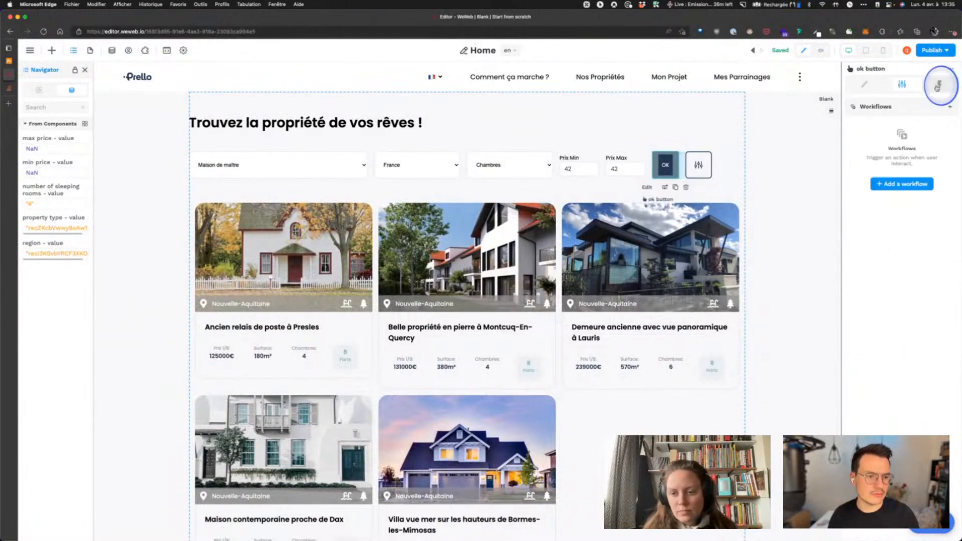
left_click(900, 184)
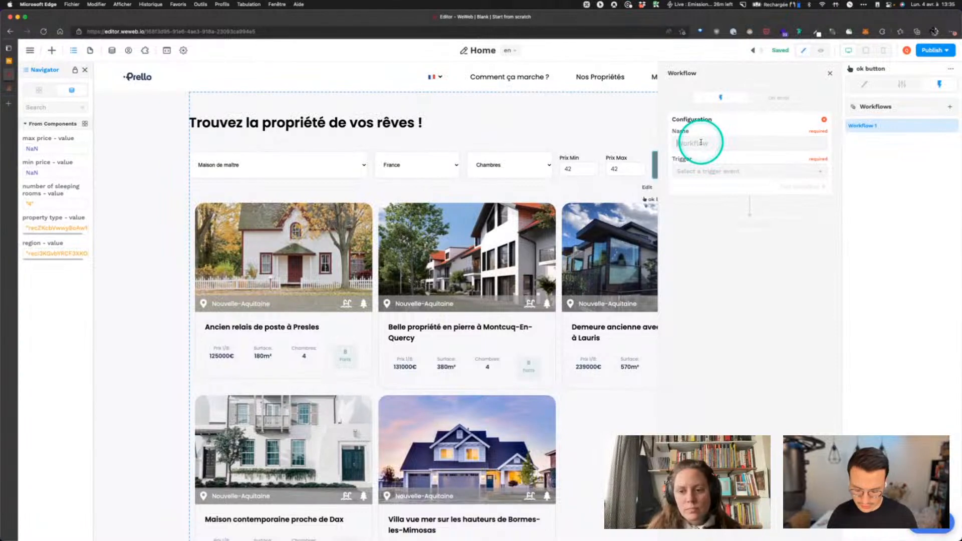
Name the OK button's workflow "execute search" and set its trigger to On click
left_click(700, 142)
type("execute search")
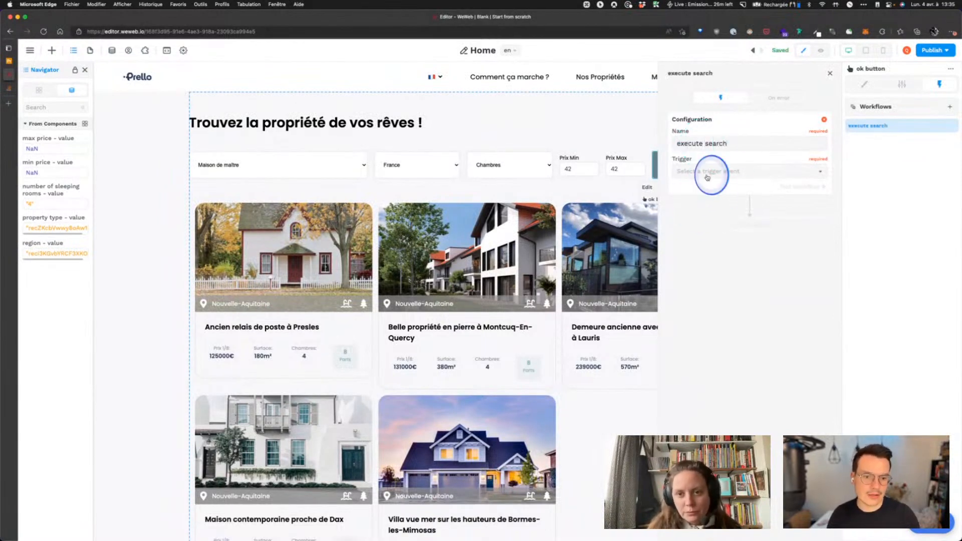
left_click(705, 172)
left_click(695, 187)
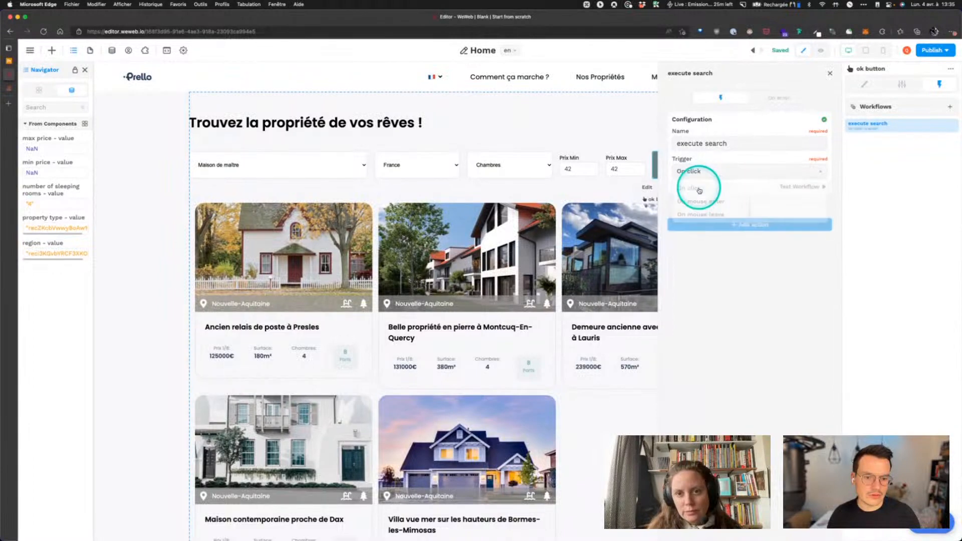
Add a Fetch collection action to the execute search workflow, targeting the properties collection
left_click(739, 226)
left_click(712, 246)
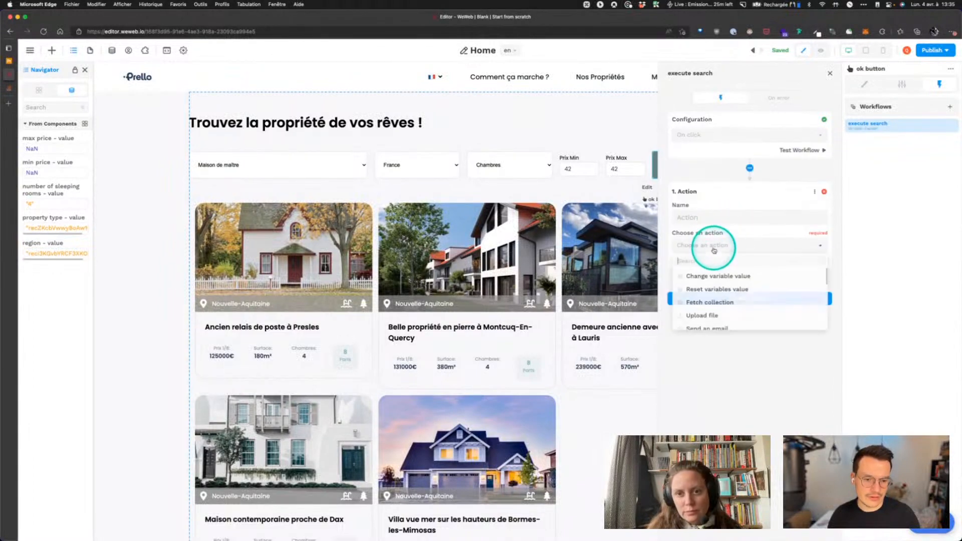
left_click(699, 303)
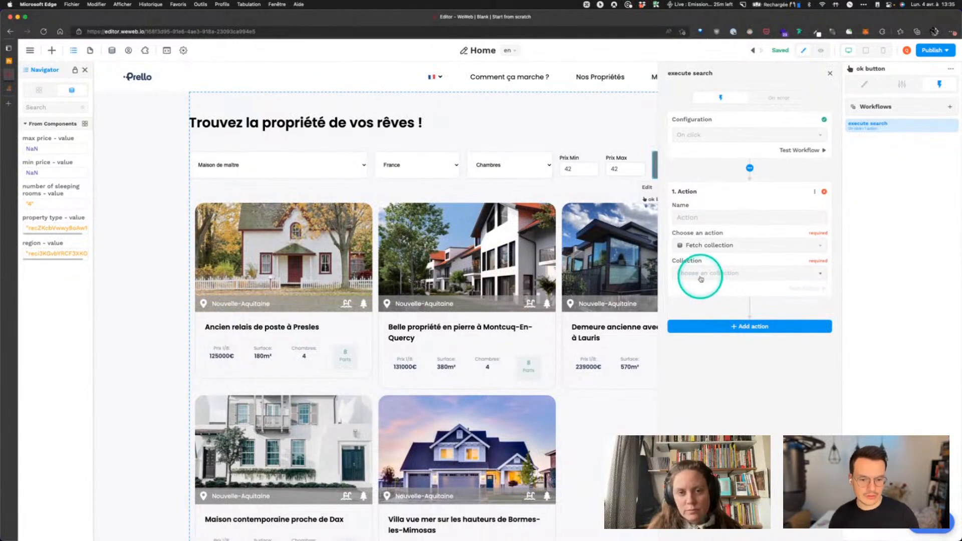
left_click(696, 274)
left_click(702, 293)
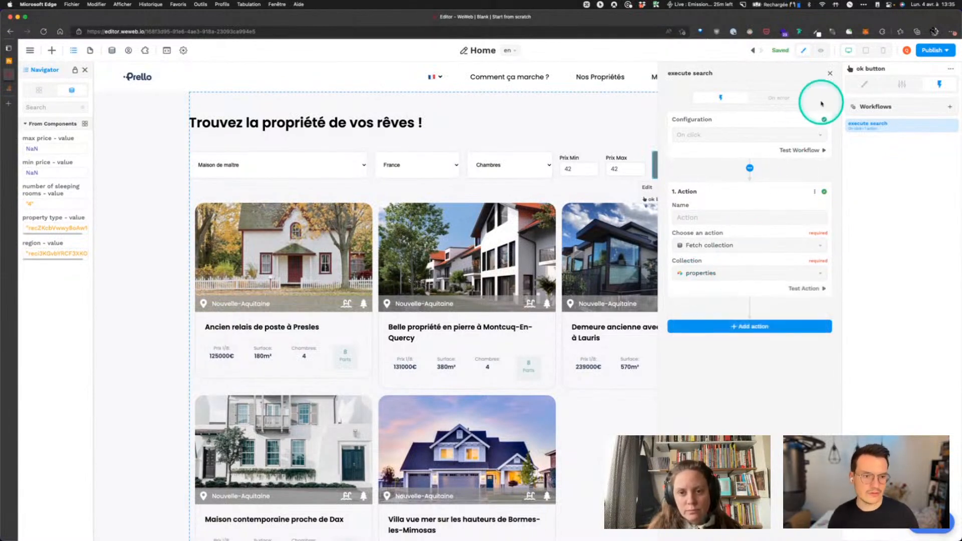
Preview the page and run the search with property types Villa en bord de mer and Chalet de montagne, each applied with OK
left_click(822, 51)
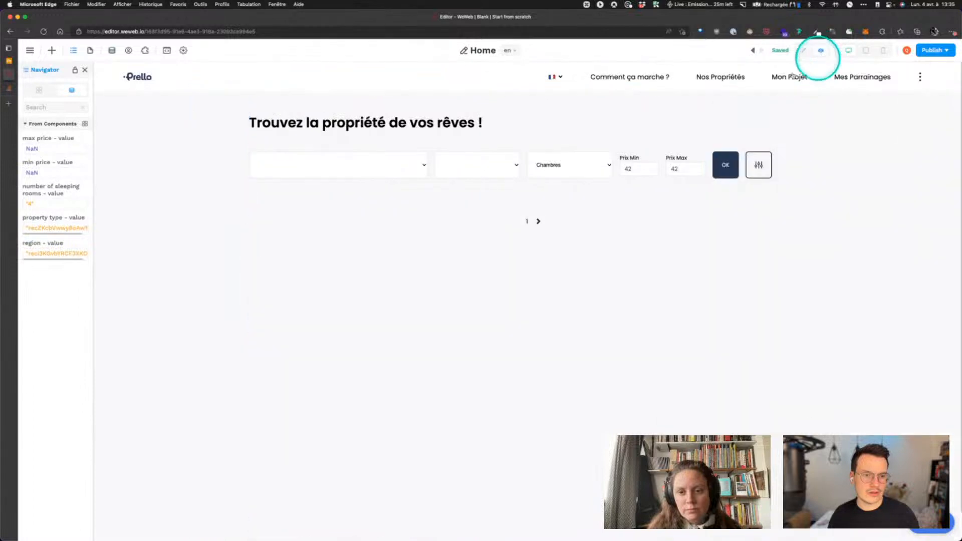
left_click(318, 170)
left_click(293, 210)
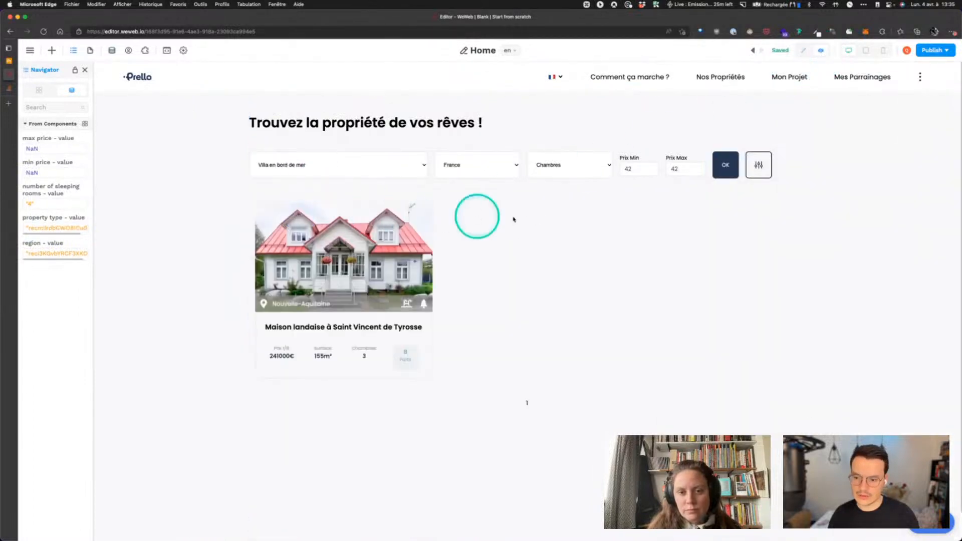
left_click(725, 166)
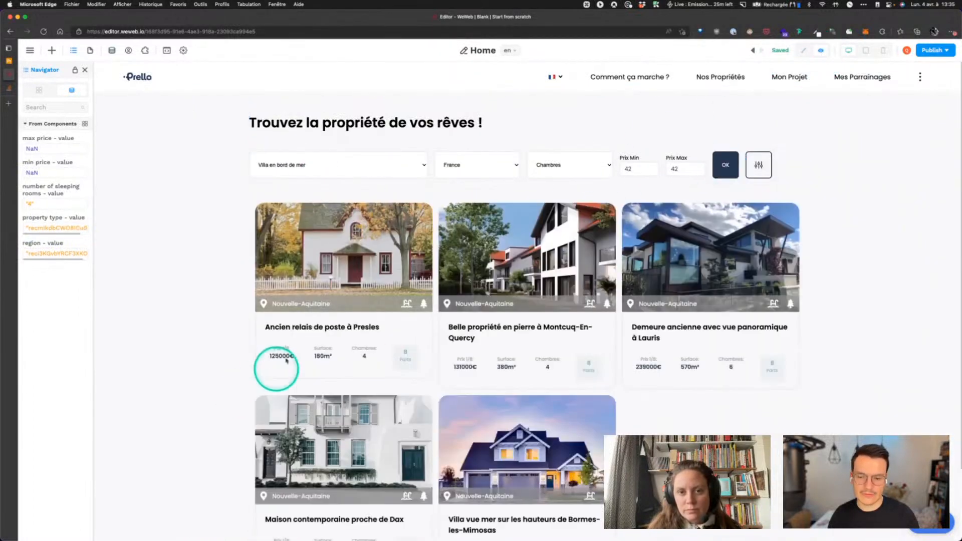
scroll(285, 360, "down", 1)
left_click(424, 149)
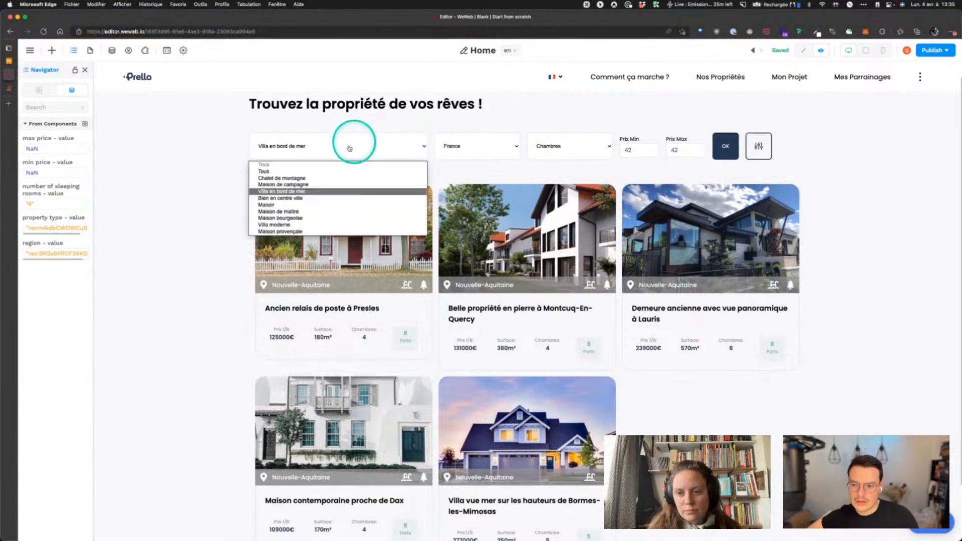
left_click(279, 172)
left_click(737, 147)
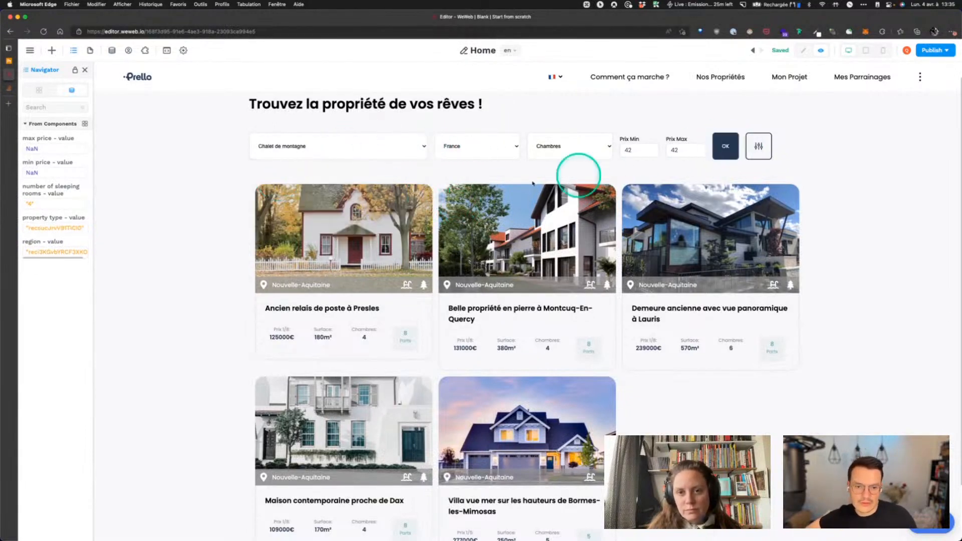
Test the region filter by searching Auvergne-Rhône-Alpes, Bourgogne-Franche-Comté and Provence-Alpes-Côte d'Azur, each applied with OK
left_click(464, 153)
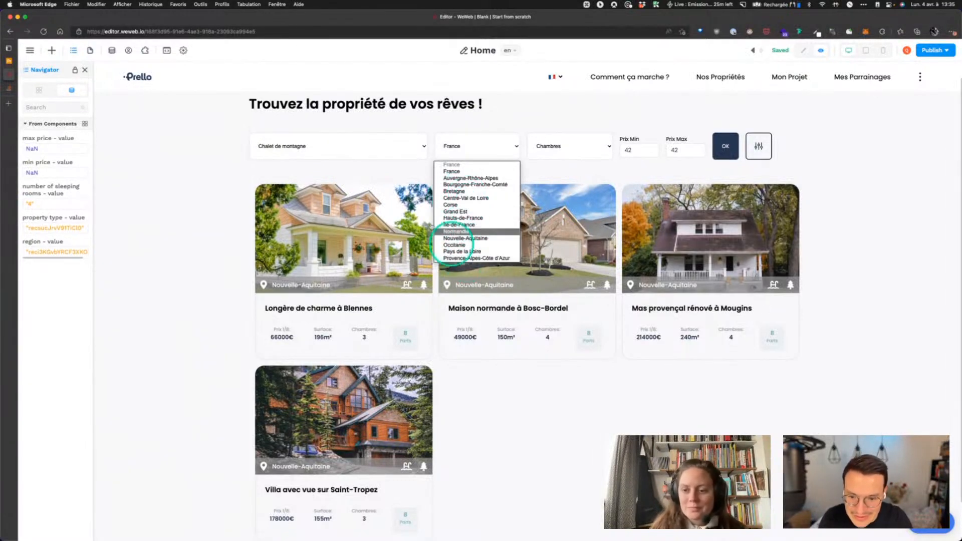
left_click(471, 179)
left_click(725, 146)
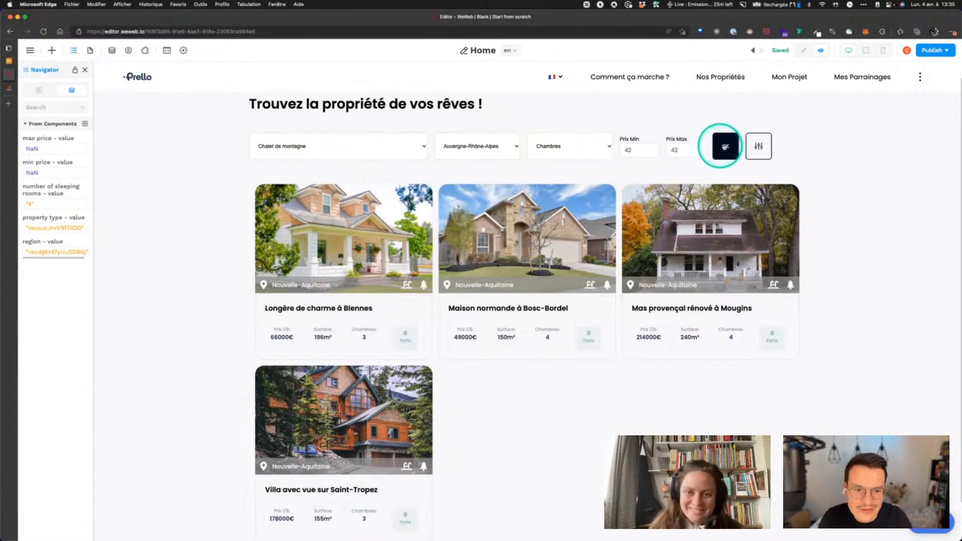
left_click(405, 140)
left_click(440, 146)
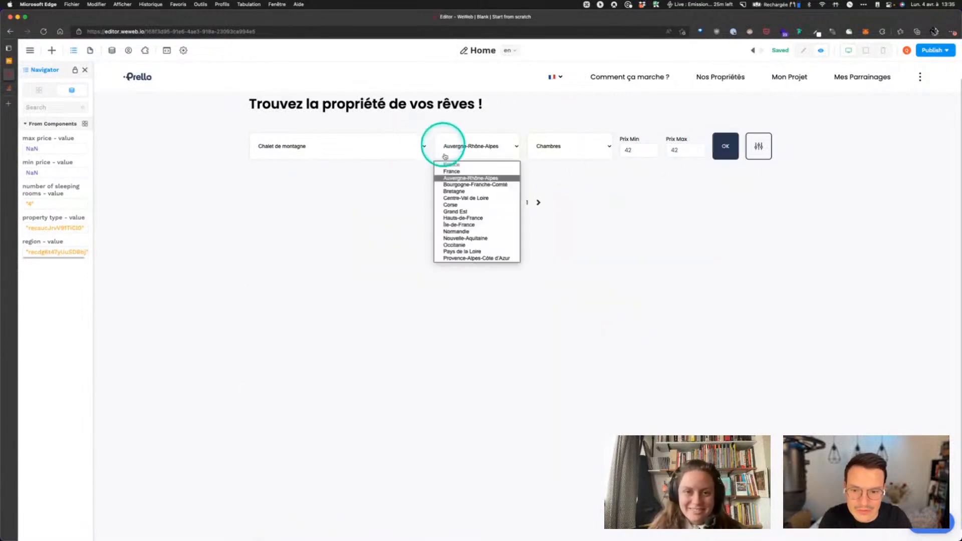
left_click(458, 189)
left_click(728, 150)
left_click(492, 146)
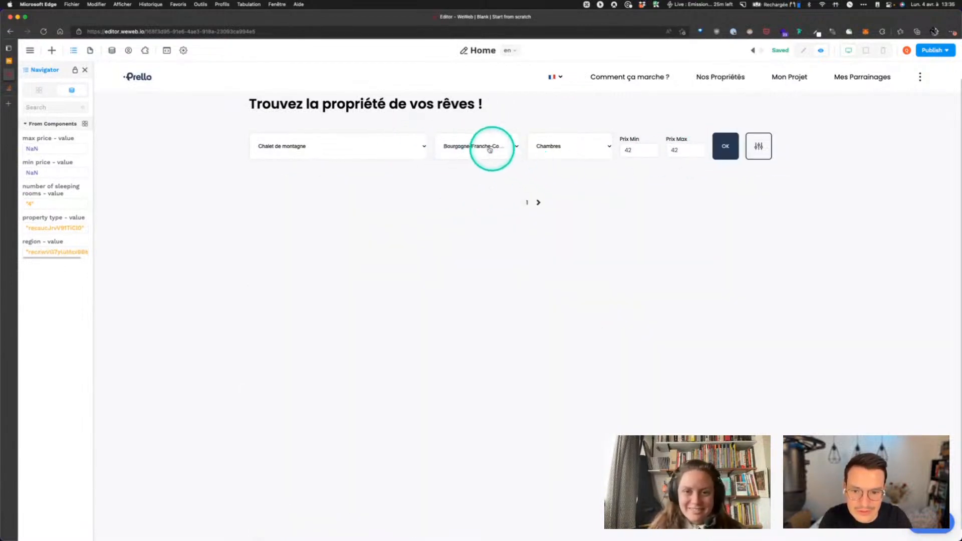
left_click(476, 259)
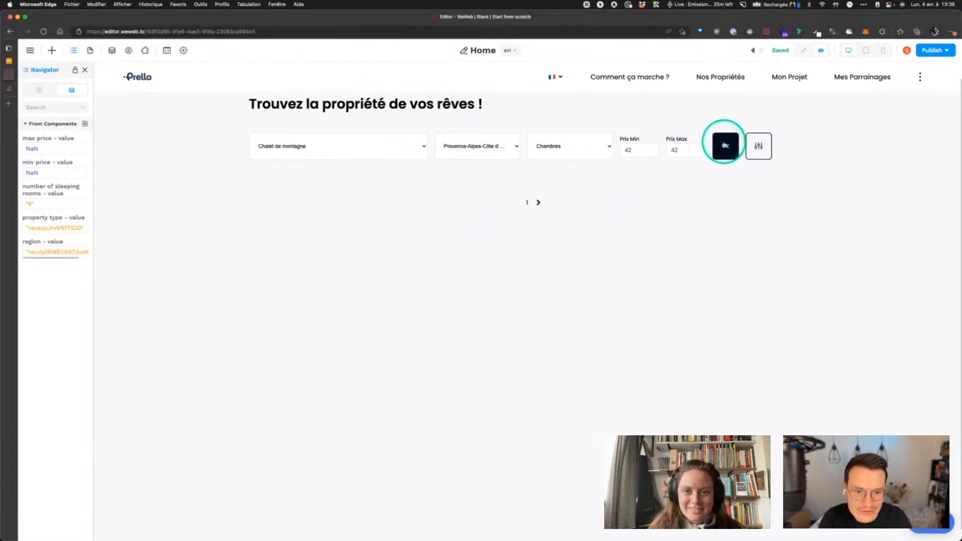
left_click(725, 146)
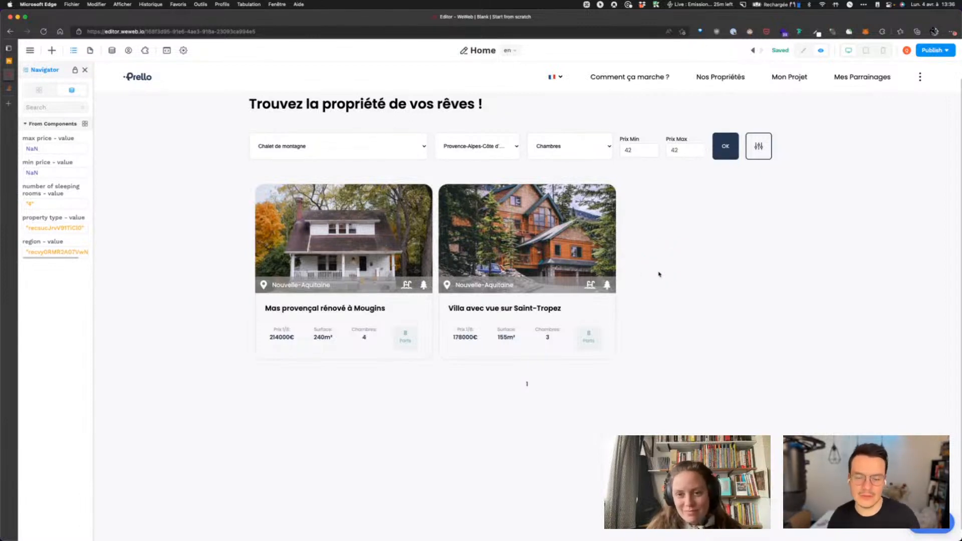
Reset the region to France and the property type to Tous, and run the search again
left_click(504, 153)
left_click(454, 163)
left_click(381, 162)
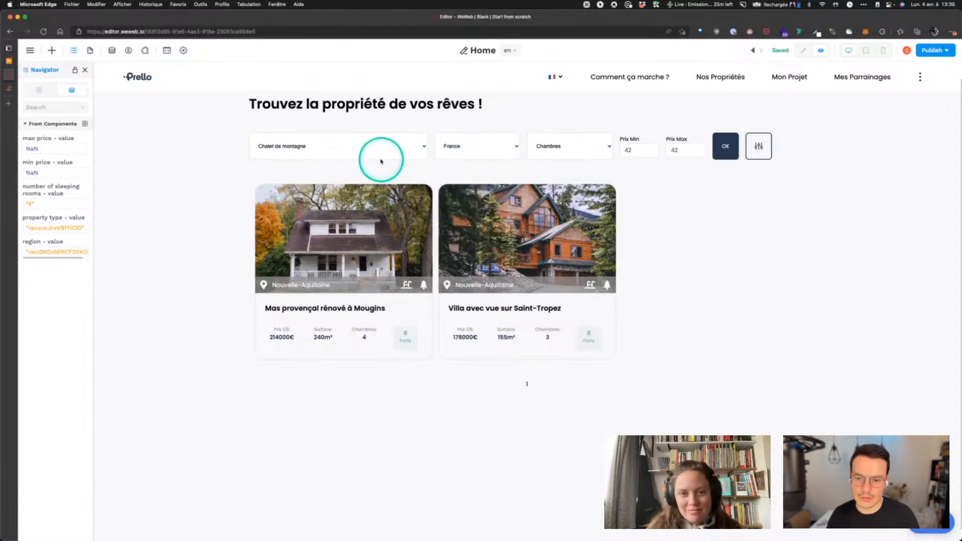
left_click(396, 173)
left_click(737, 150)
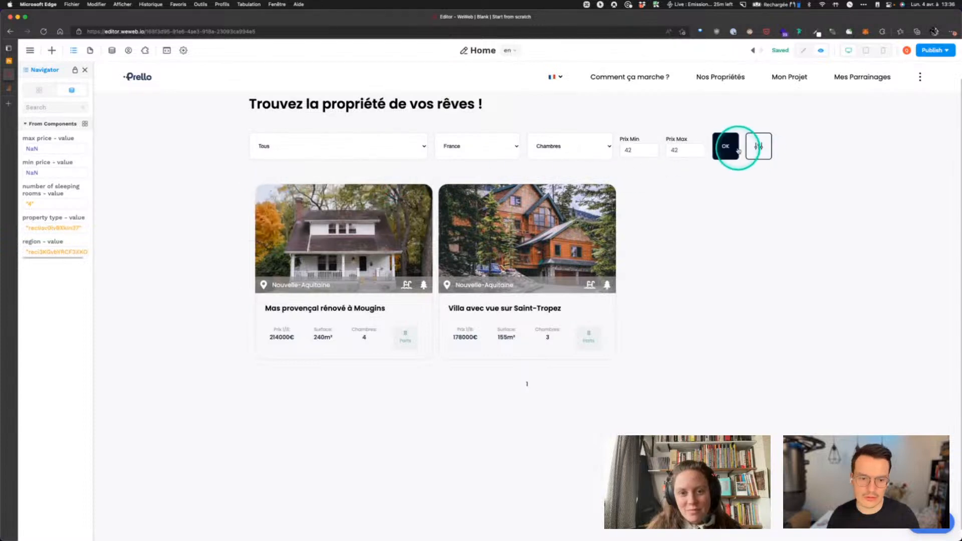
Set Prix Max to 150000, run the search and check the prices of the listed properties
left_click(635, 149)
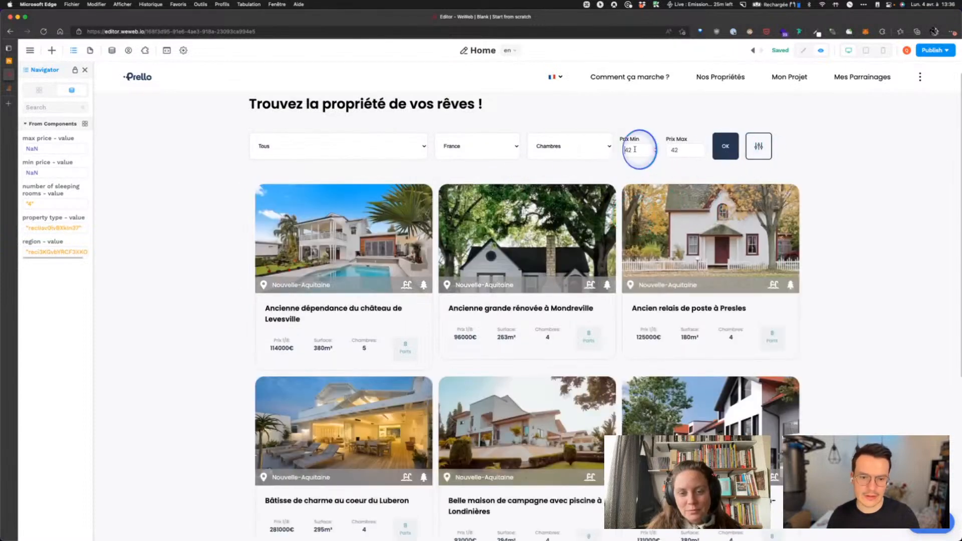
left_click(638, 174)
left_click(675, 149)
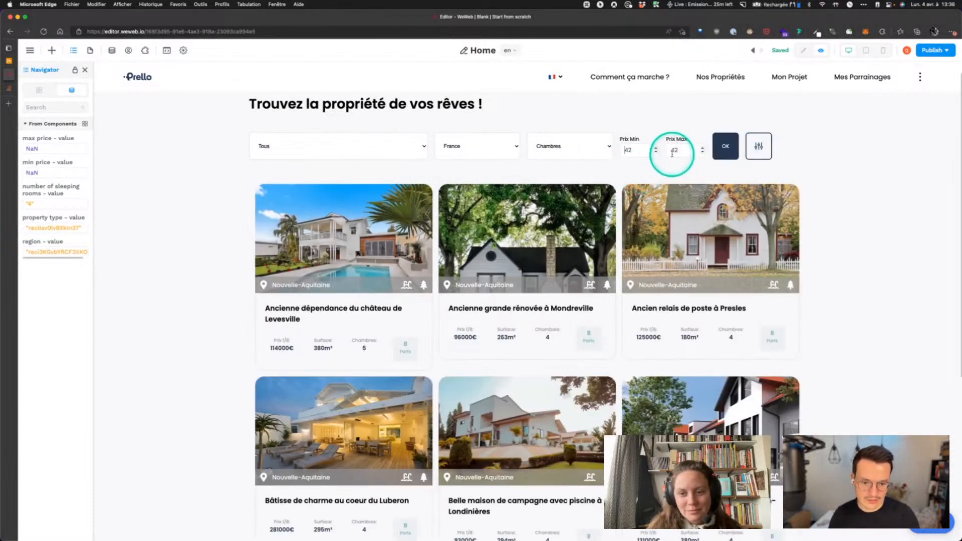
type("150000")
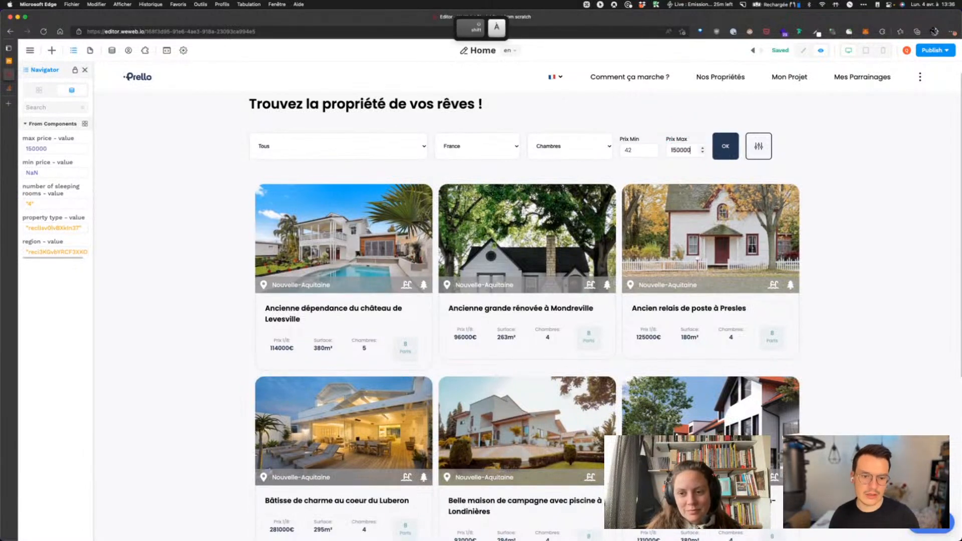
left_click(724, 146)
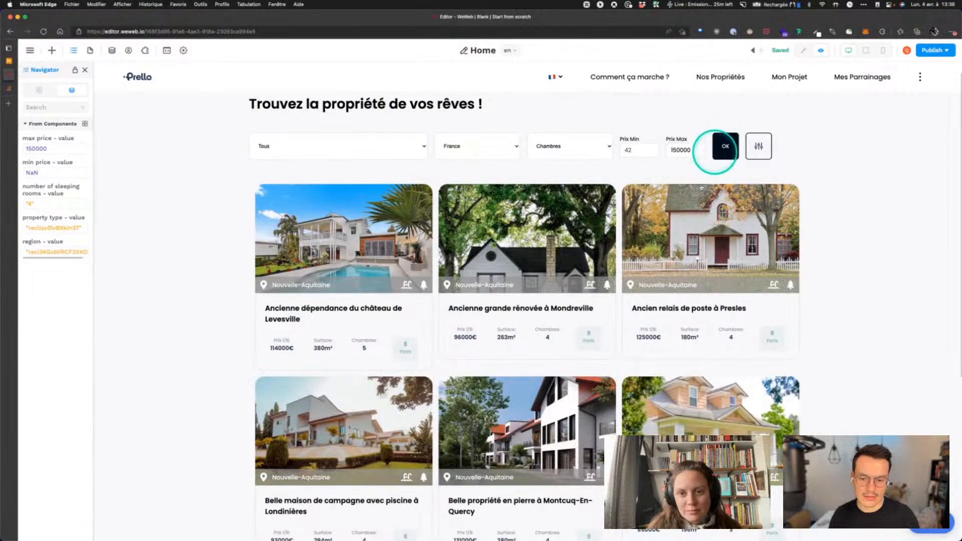
left_click(672, 295)
scroll(715, 290, "down", 5)
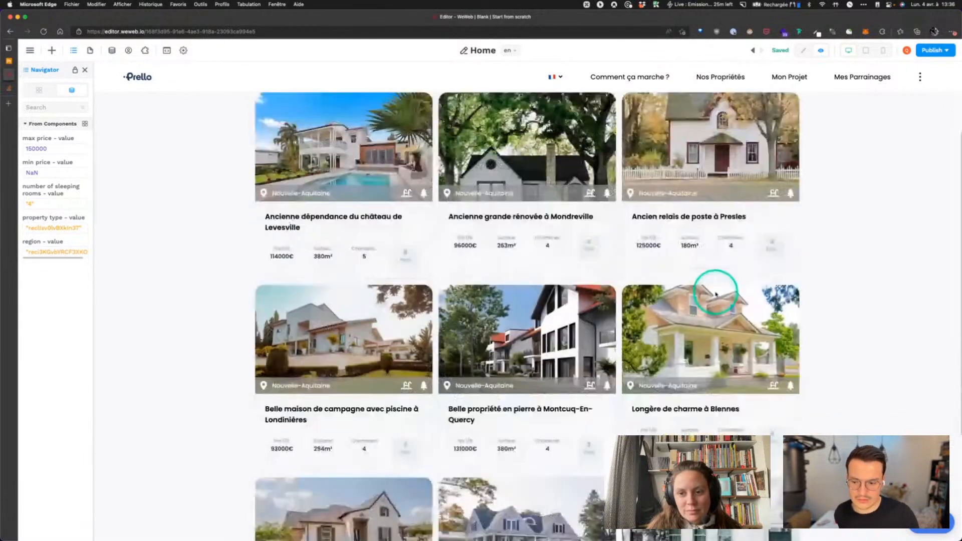
scroll(661, 325, "up", 5)
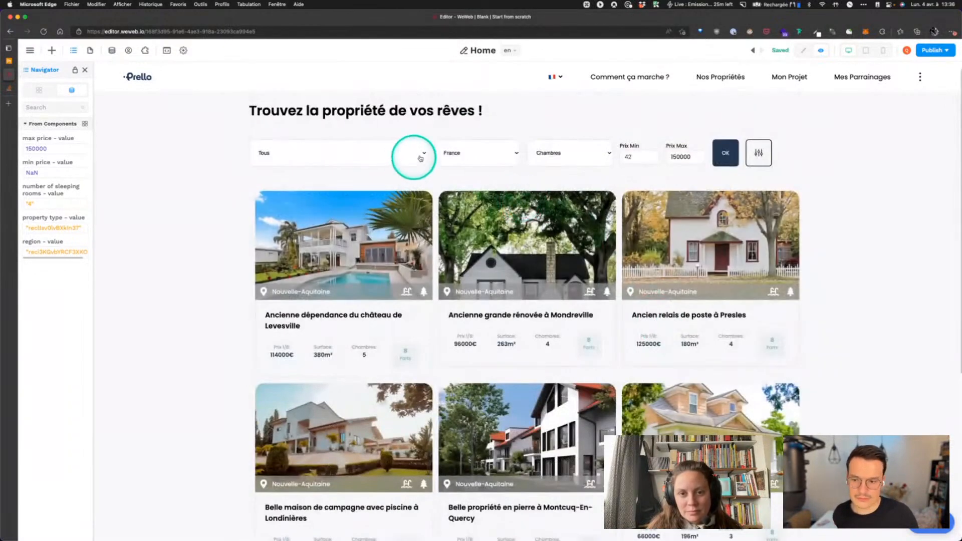
Combine the maximum price with property types Maison de campagne and Manoir, running the search for each
left_click(371, 157)
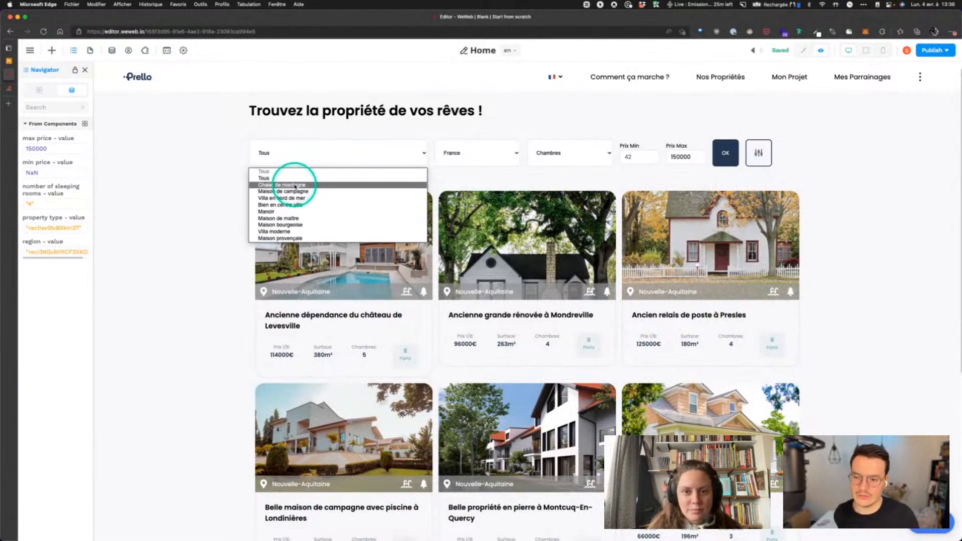
left_click(321, 191)
left_click(726, 153)
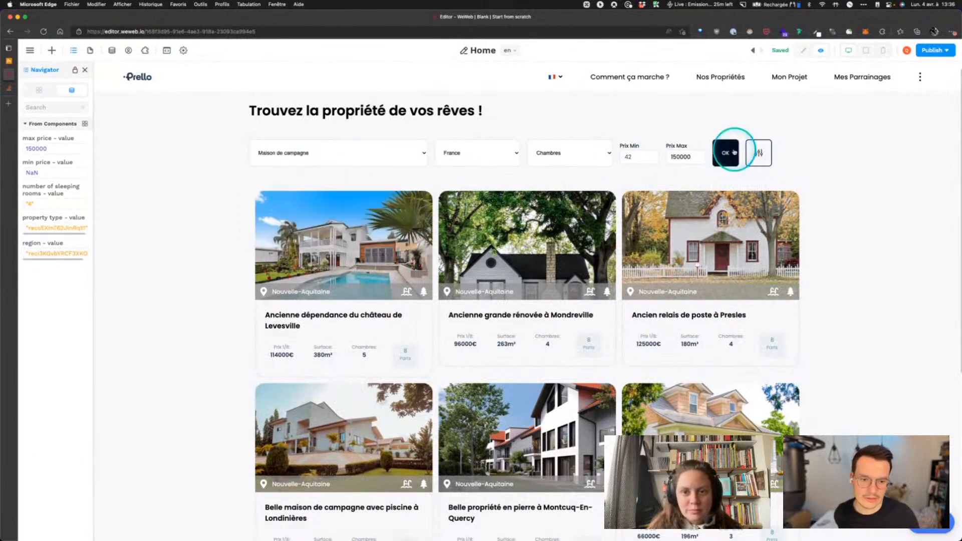
left_click(345, 147)
left_click(268, 212)
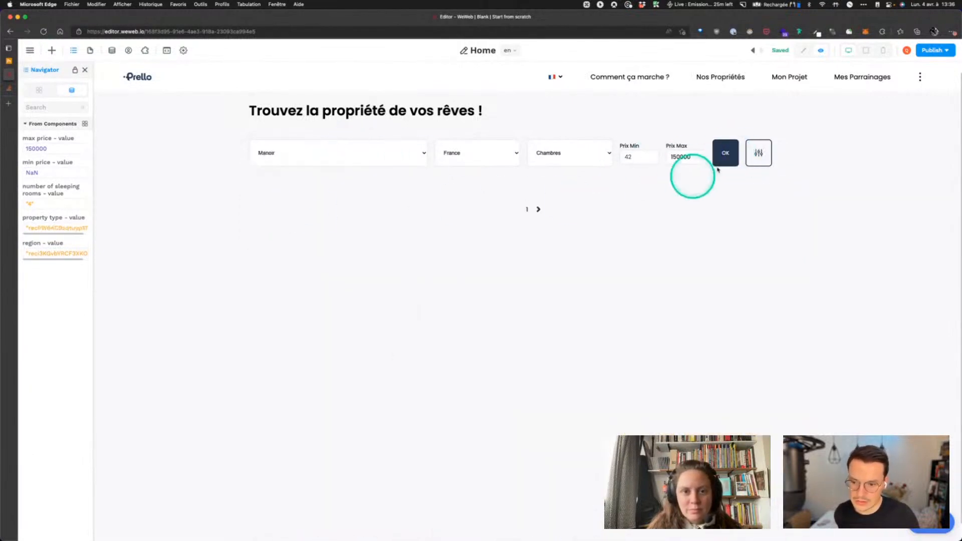
left_click(725, 153)
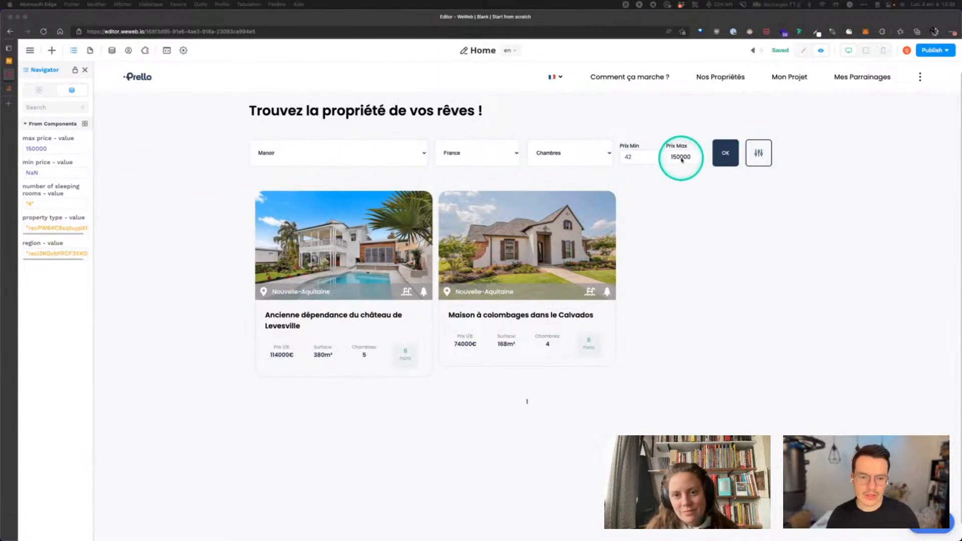
Clear Prix Max and run the search, and repeat it with the property type reset to Tous
key("super+a")
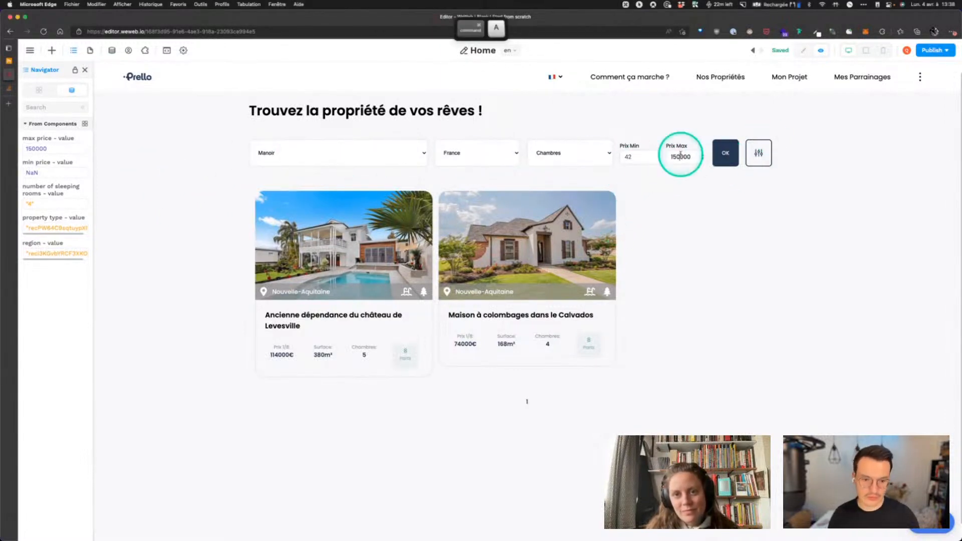
type("42")
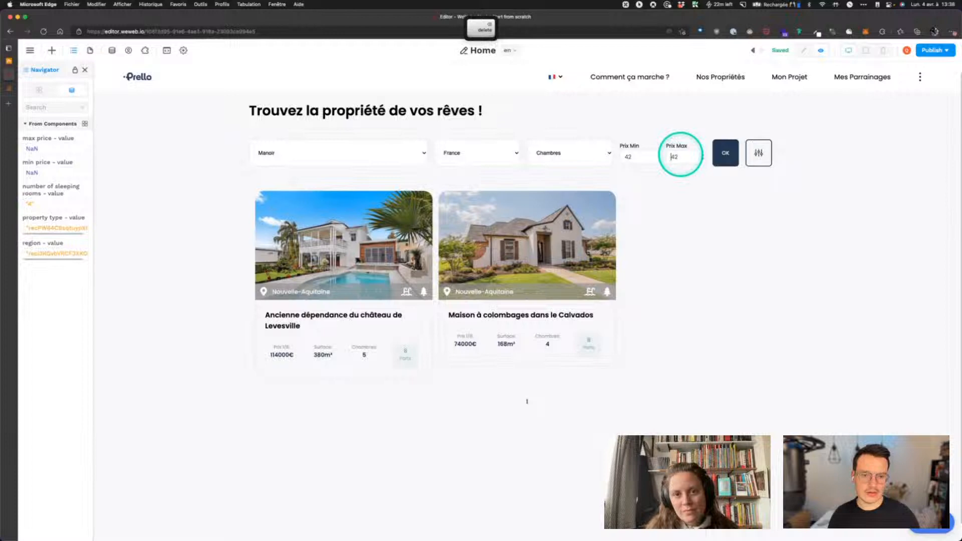
left_click(723, 155)
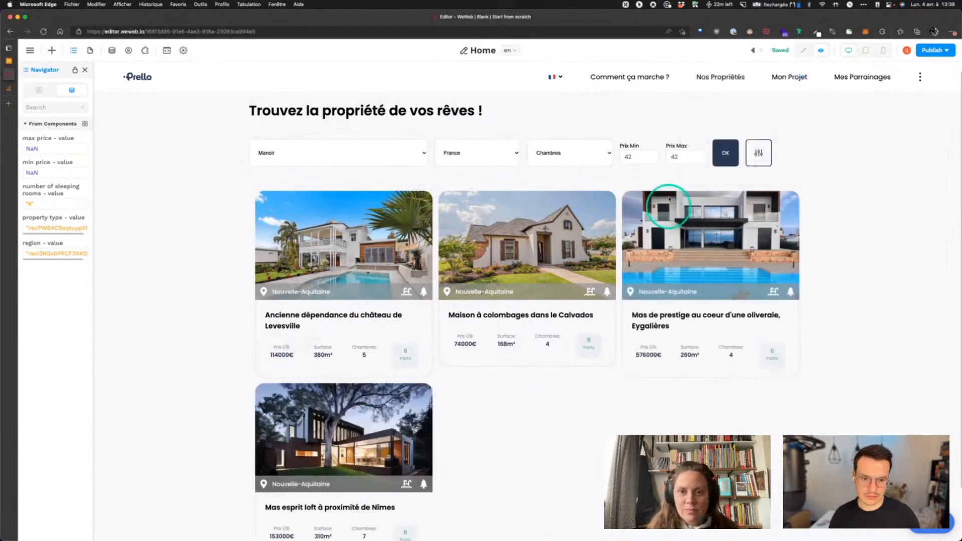
left_click(372, 157)
left_click(273, 173)
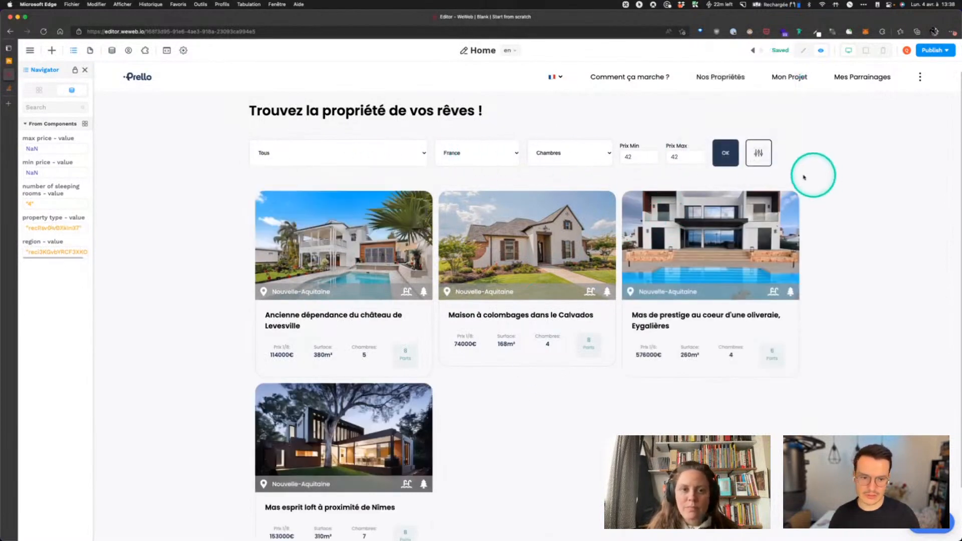
left_click(725, 152)
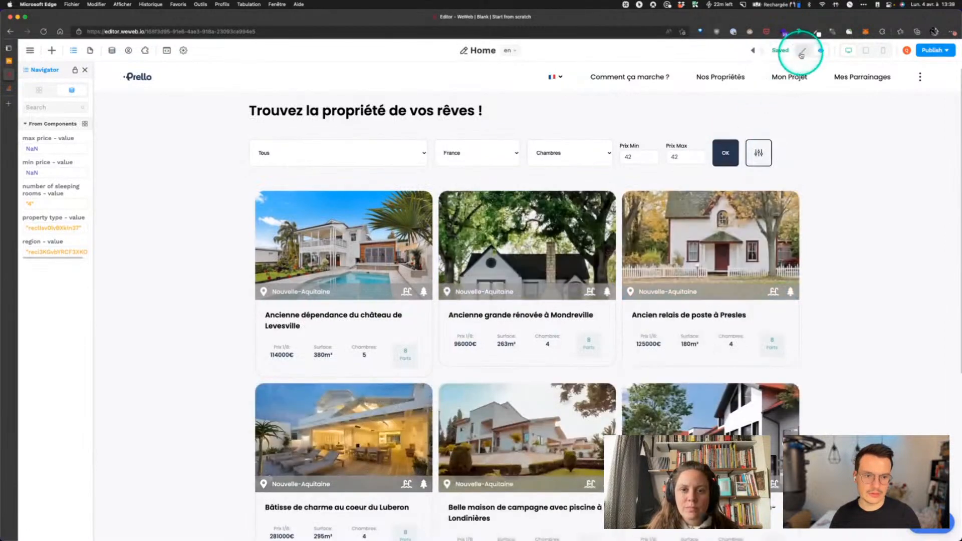
Create a new page named Property details with the default path property, based on an empty page
left_click(802, 52)
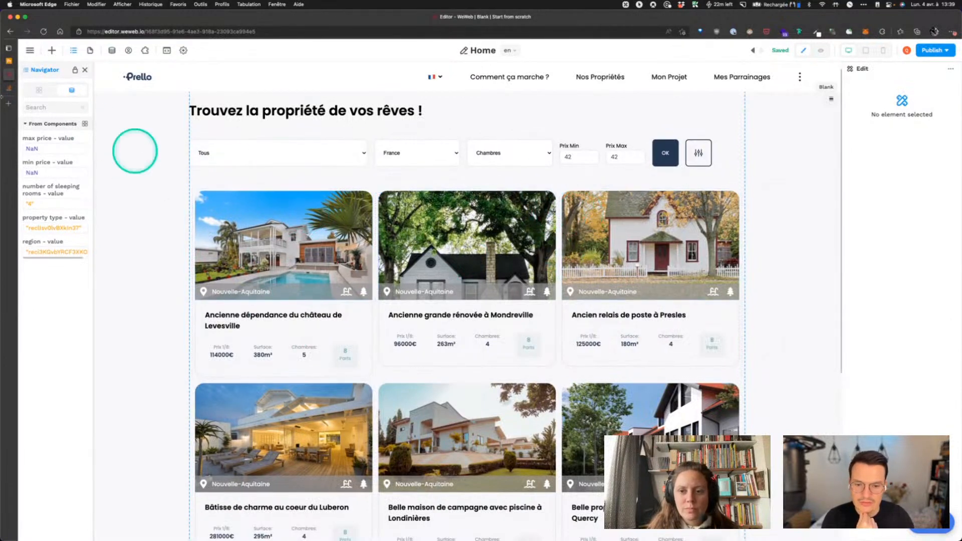
left_click(91, 51)
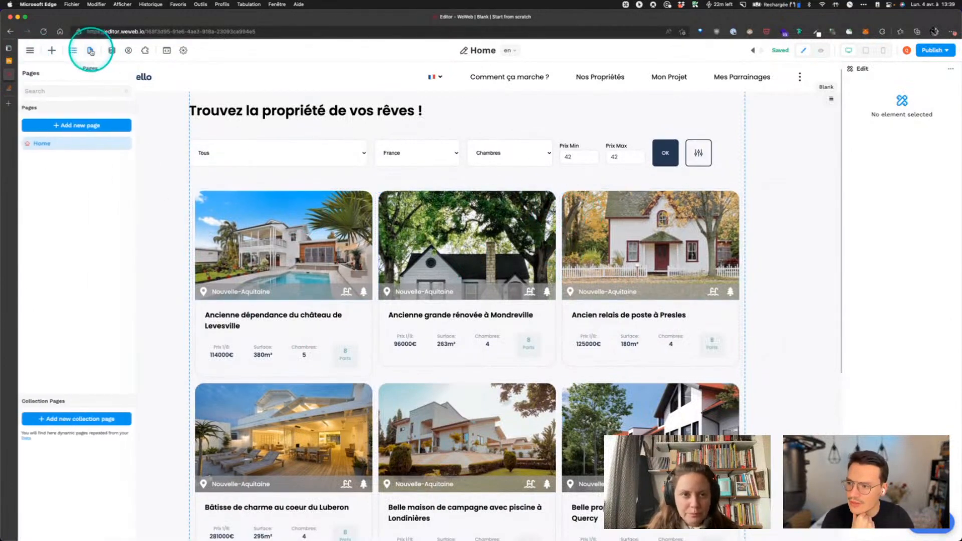
left_click(71, 126)
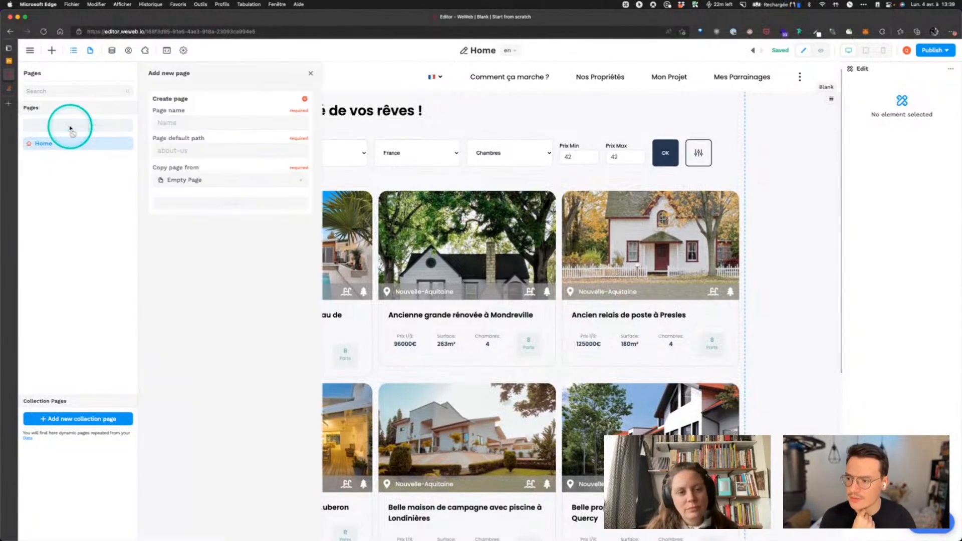
left_click(233, 126)
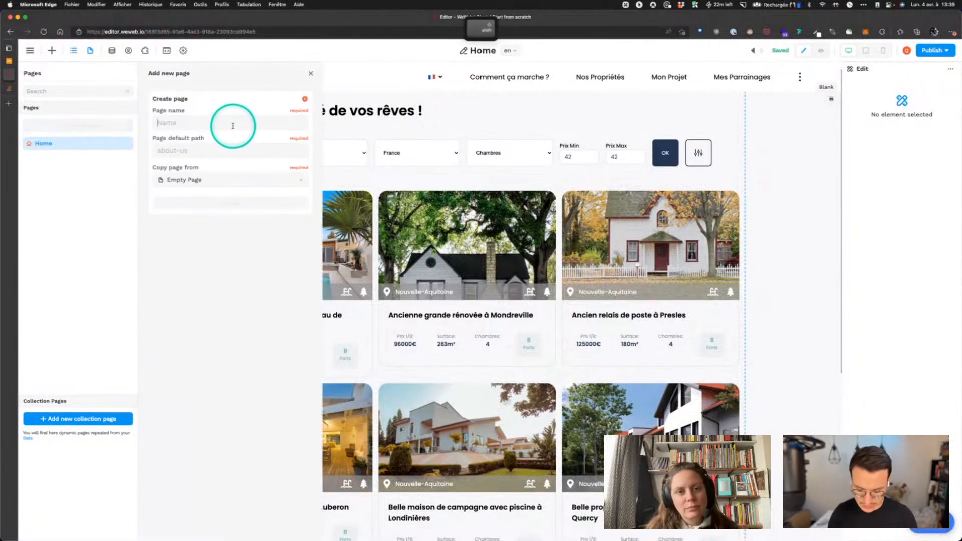
type("Property details")
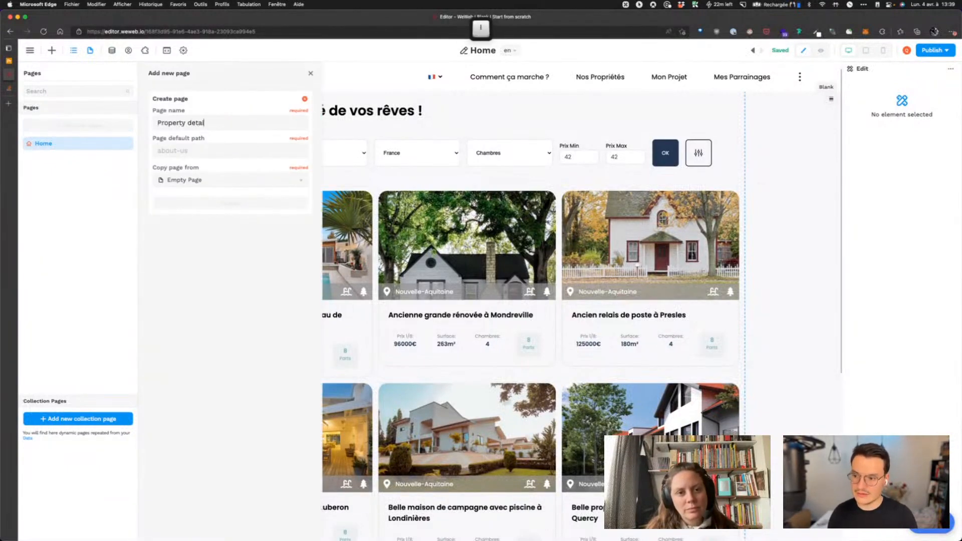
left_click(221, 149)
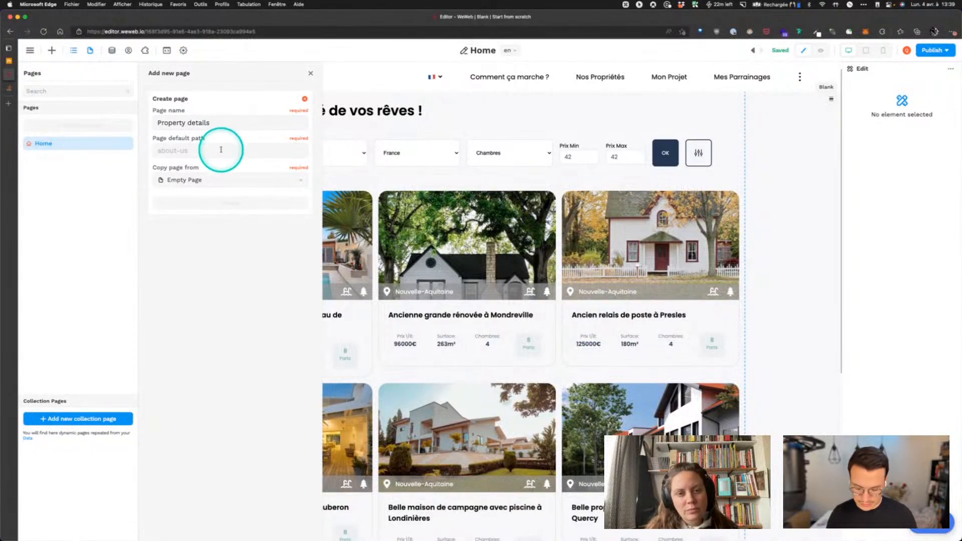
type("property")
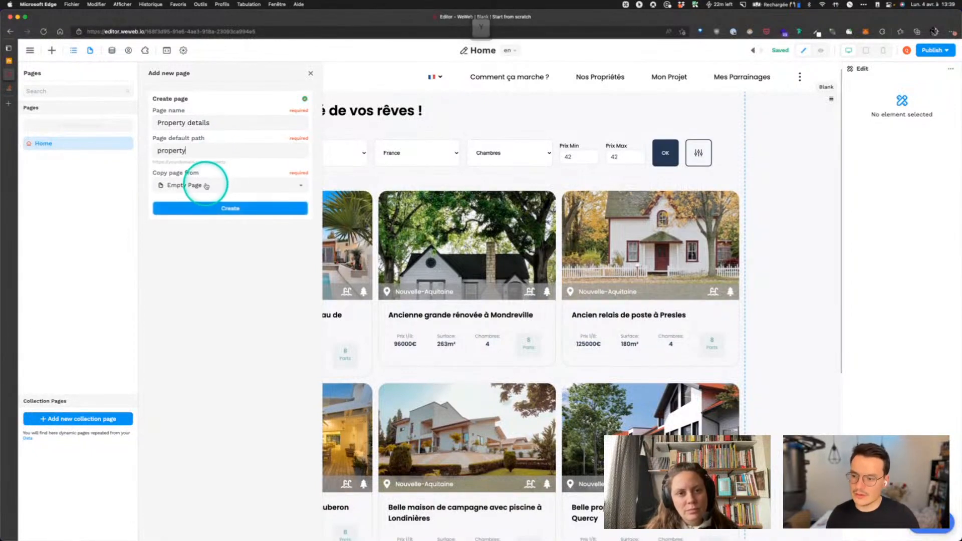
left_click(239, 206)
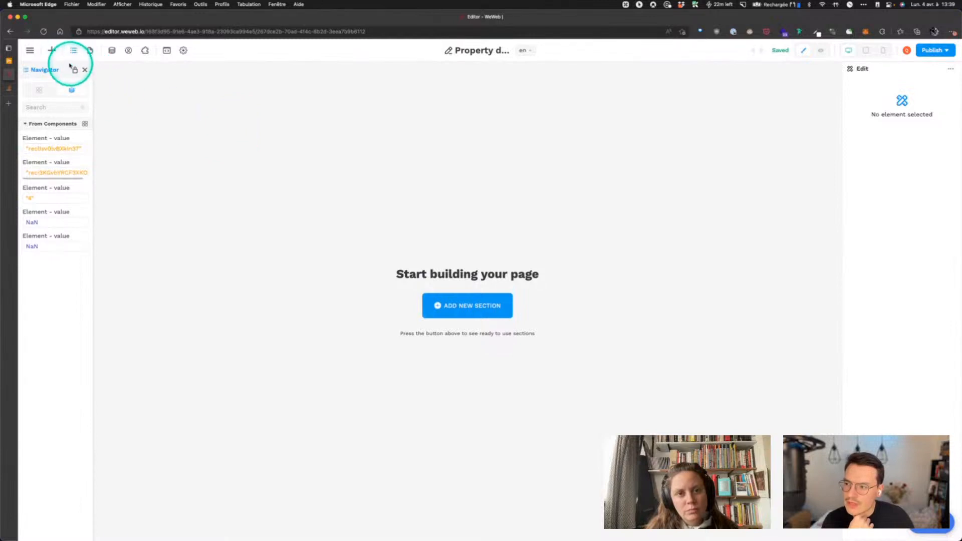
Add the Home page's Simple navigation section to the page as a linked instance
left_click(53, 51)
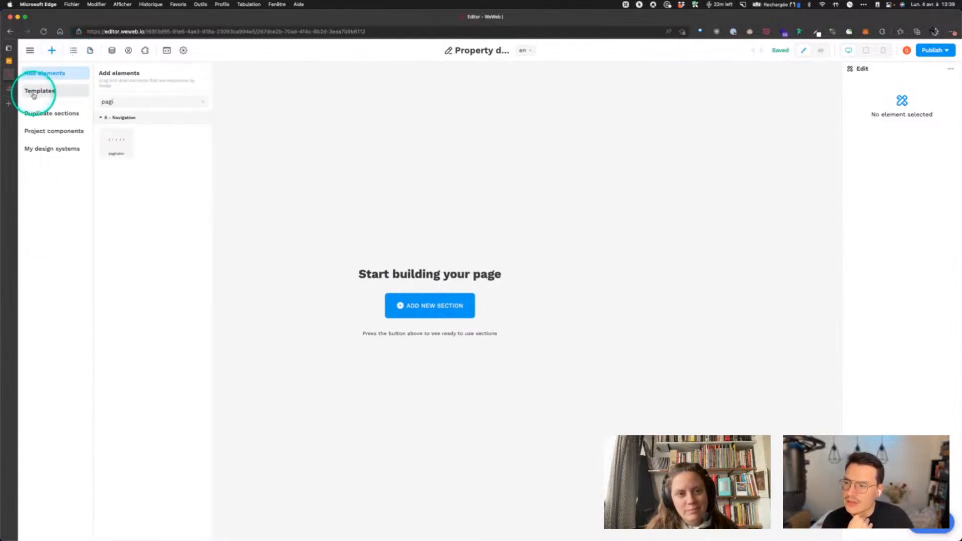
left_click(204, 104)
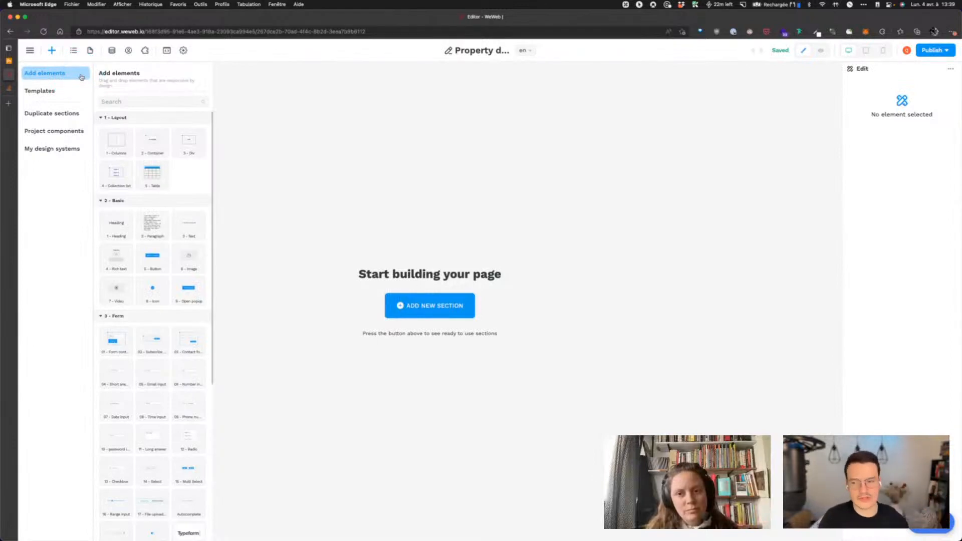
left_click(64, 112)
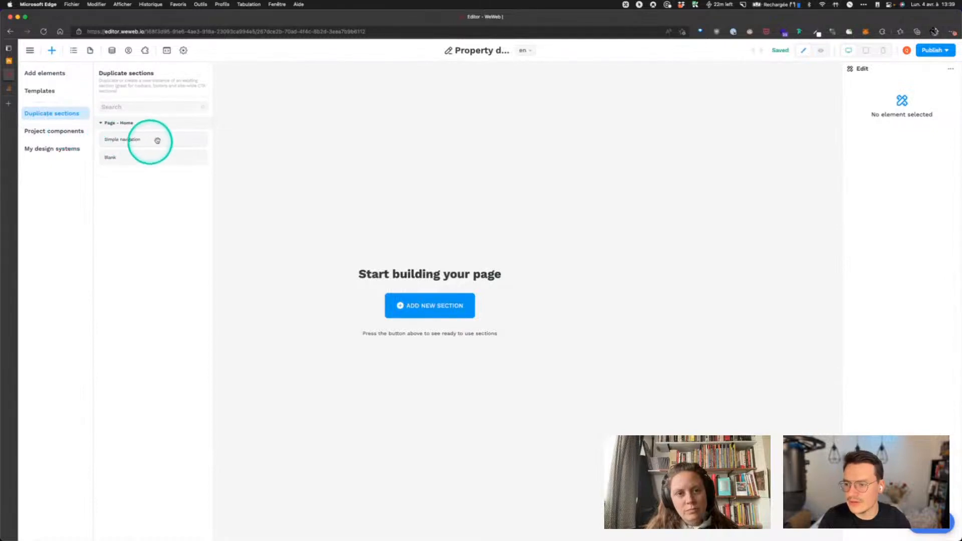
left_click_drag(148, 141, 359, 86)
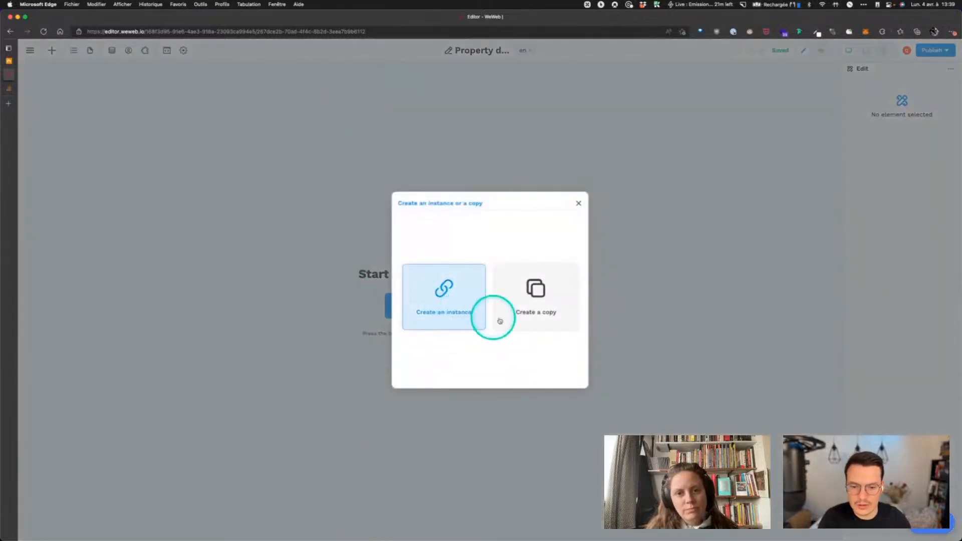
left_click(459, 308)
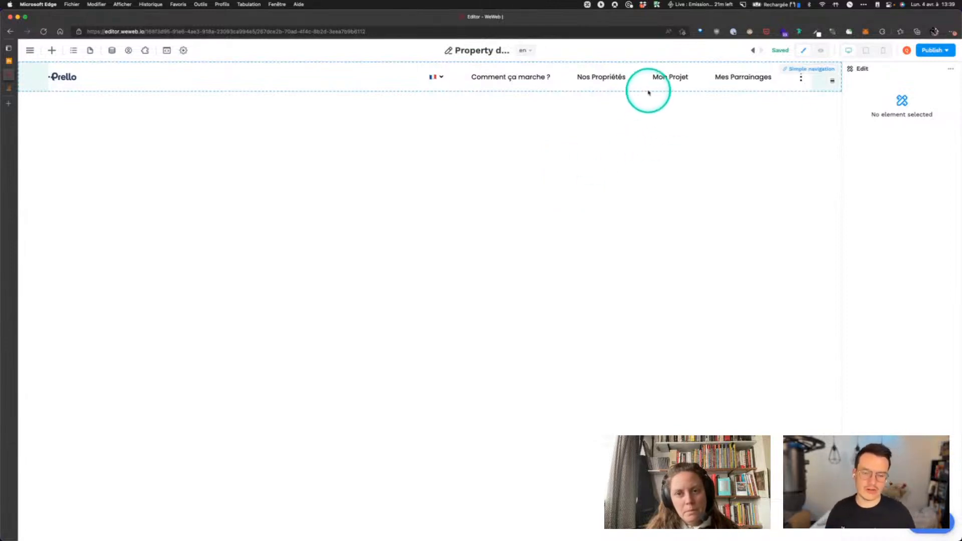
Add a Blank section from the project components below the navigation and select it
left_click(51, 50)
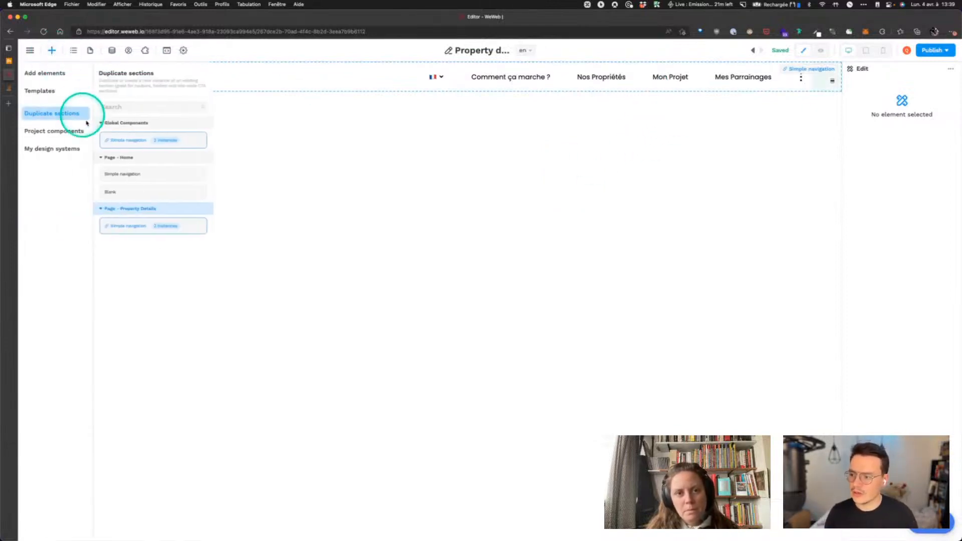
left_click(52, 76)
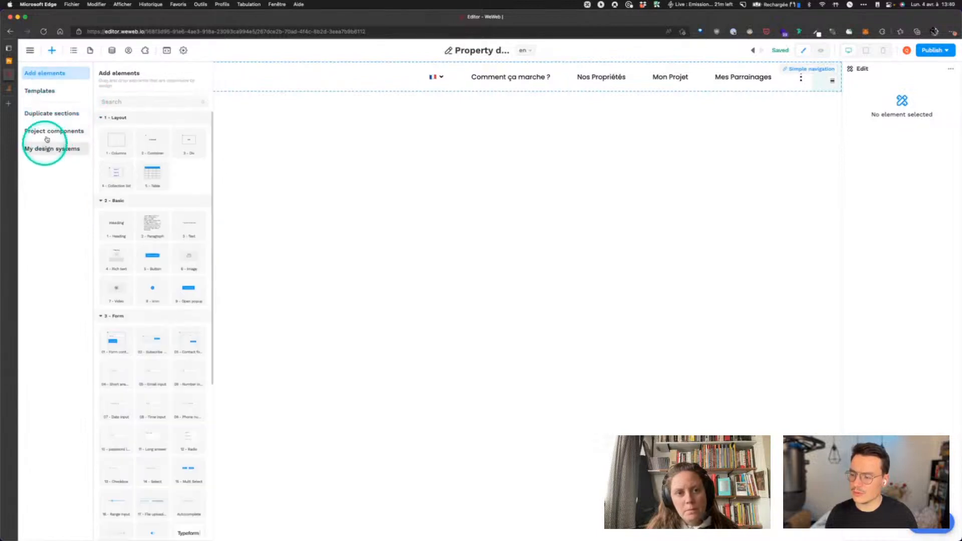
left_click(55, 112)
left_click(54, 131)
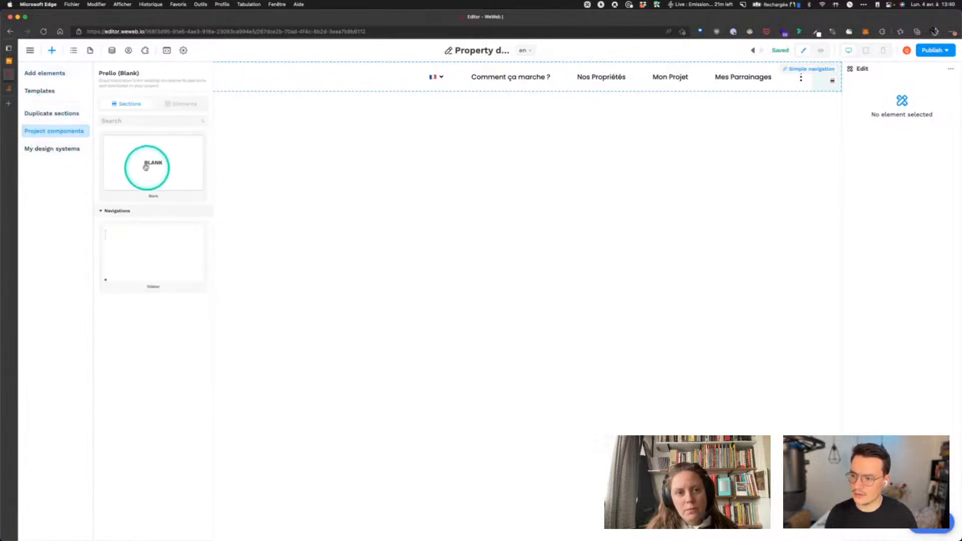
left_click_drag(146, 166, 411, 116)
left_click(291, 104)
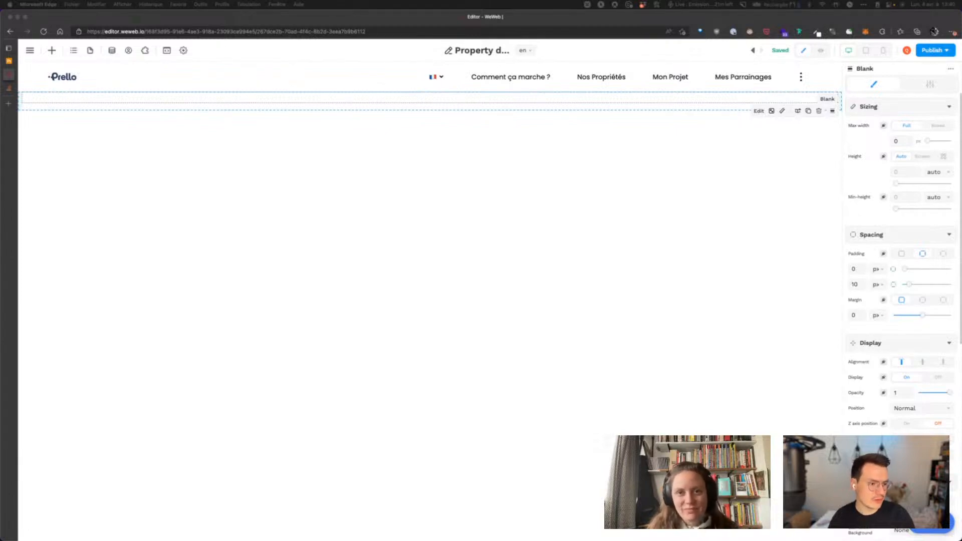
Try to paste the copied layout into the blank section, check the page's layout tree and reload the editor
left_click(290, 135)
key("super+v")
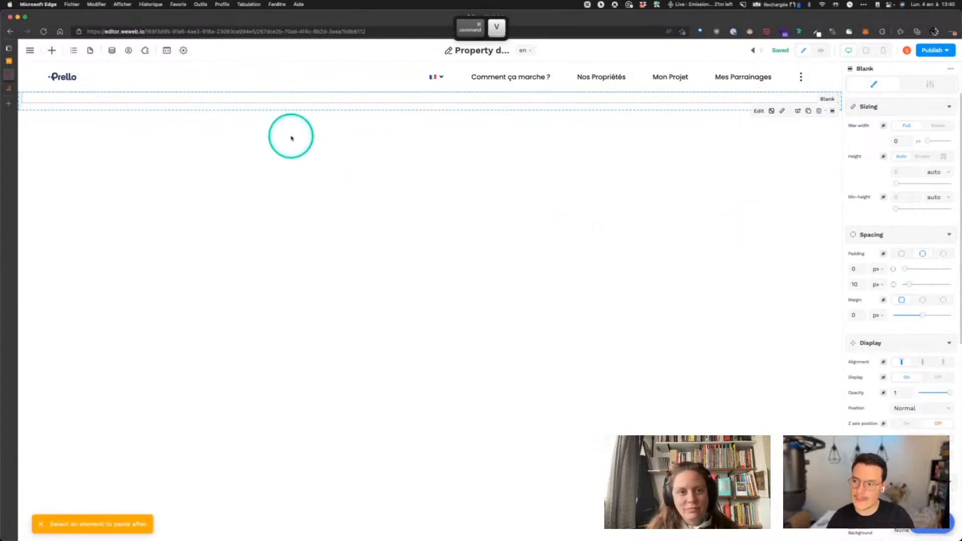
key("super+v")
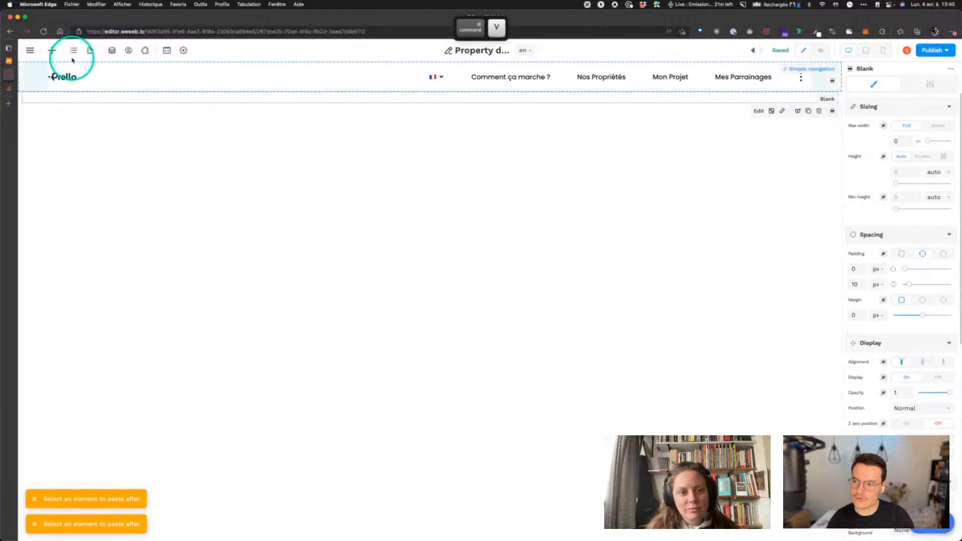
left_click(73, 50)
left_click(41, 89)
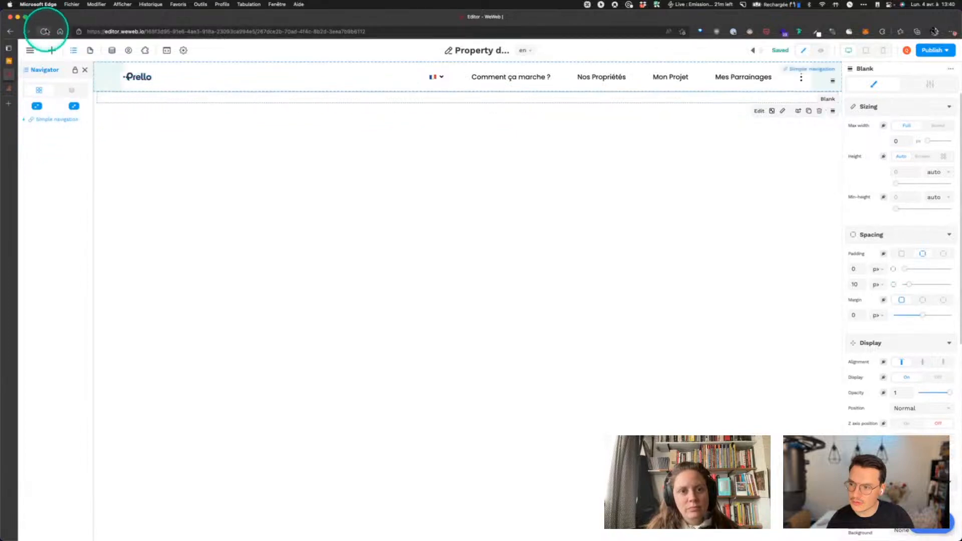
left_click(44, 31)
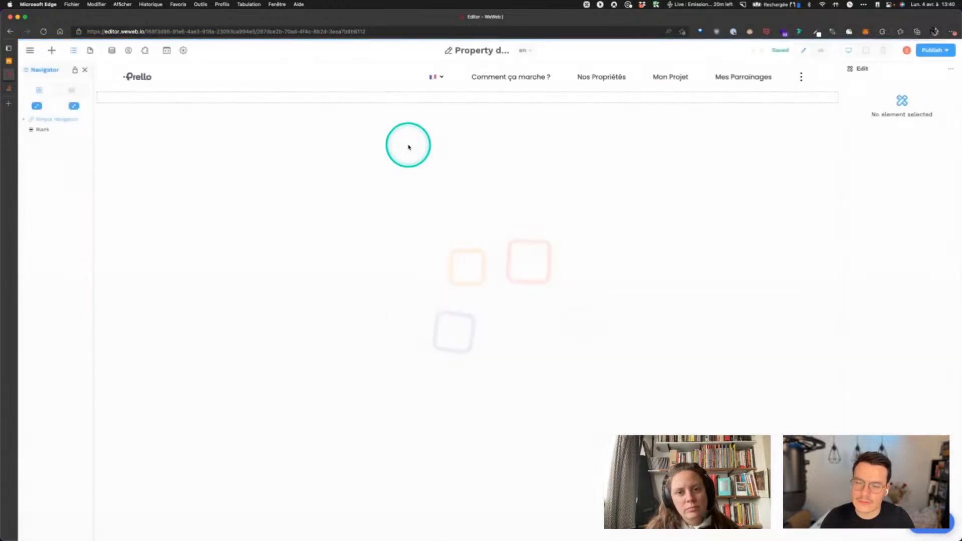
Select the Blank section, copy the source layout again and retry pasting it there
left_click(43, 130)
key("super+v")
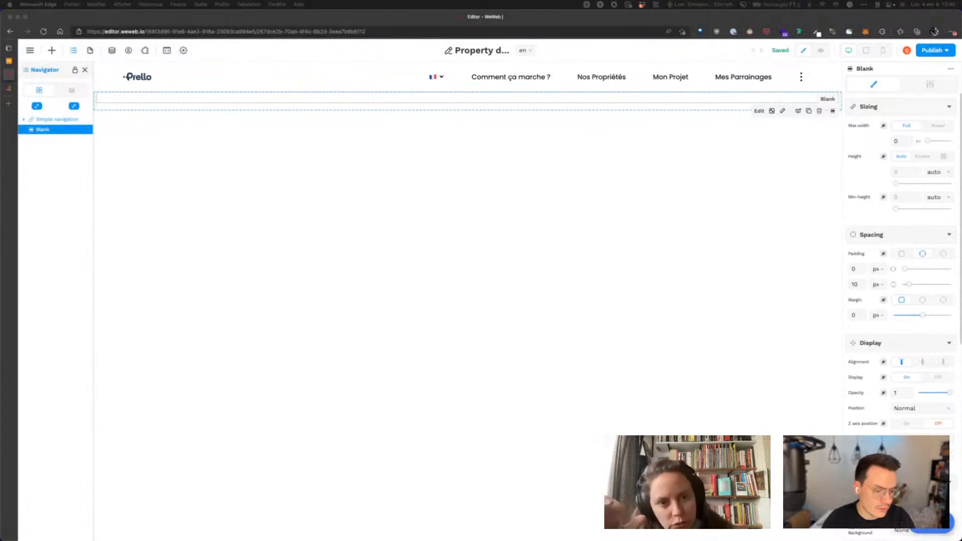
key("super+c")
left_click(115, 106)
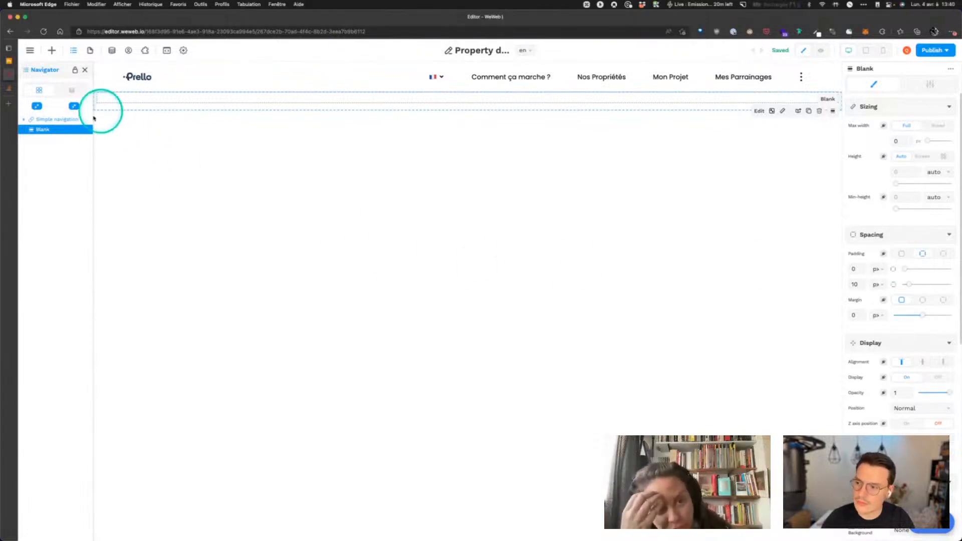
key("super+v")
key("super+v")
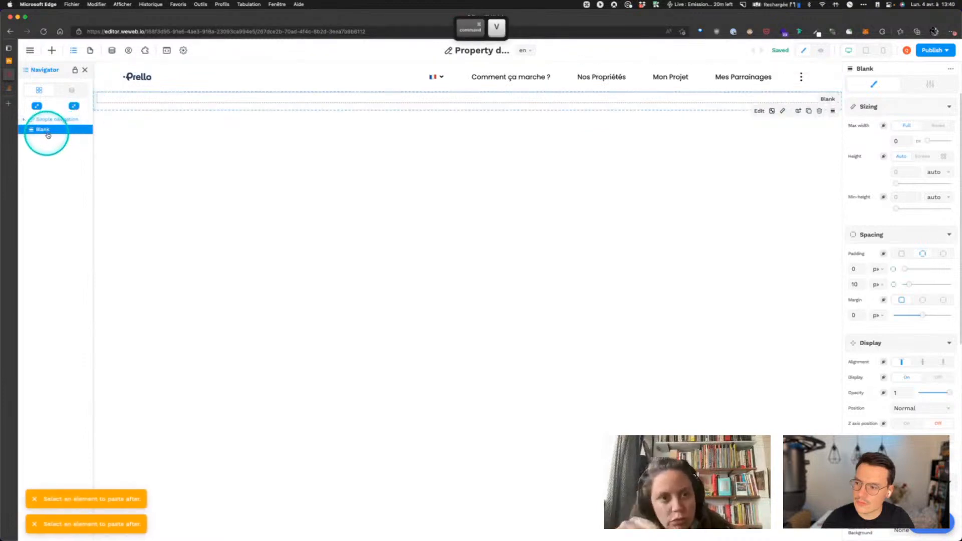
Delete the empty Blank section below the navigation
left_click(52, 50)
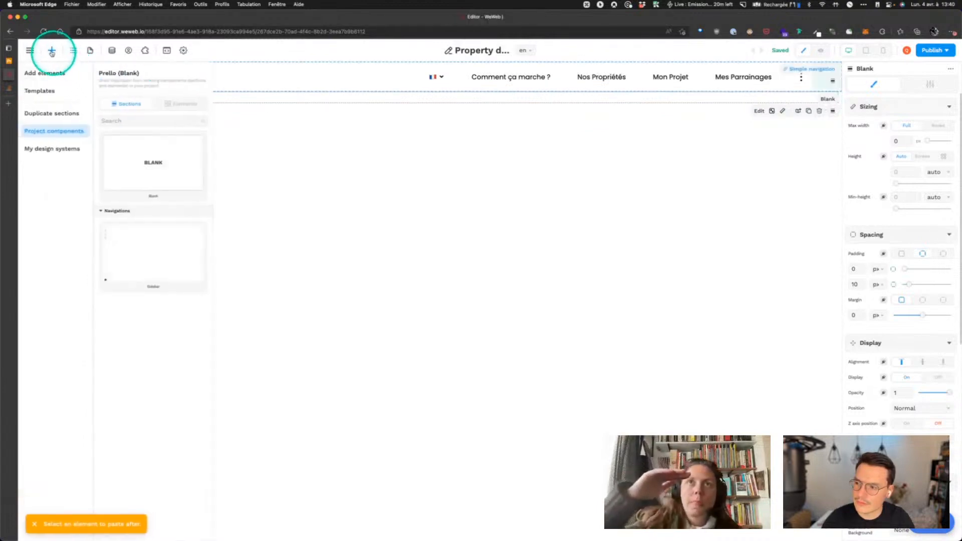
left_click(74, 50)
left_click(74, 106)
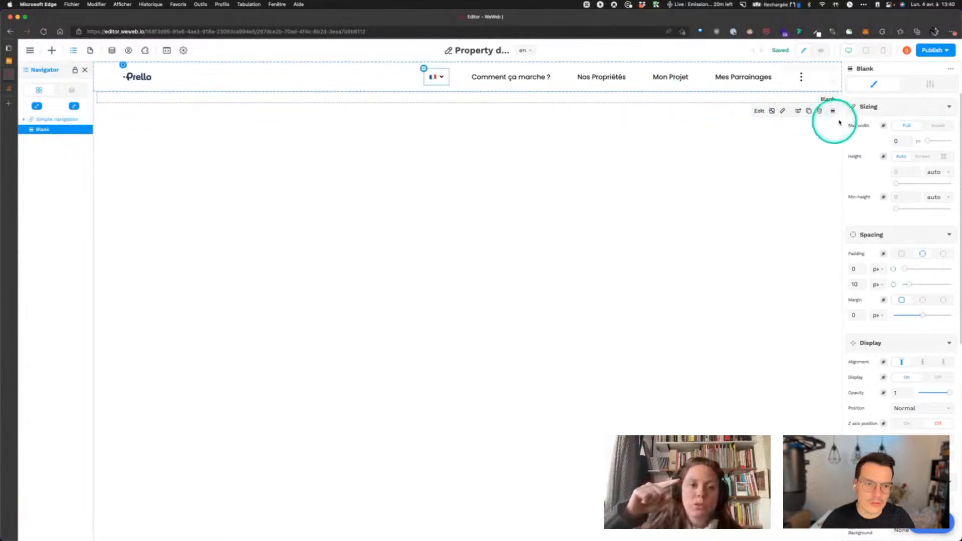
left_click(819, 111)
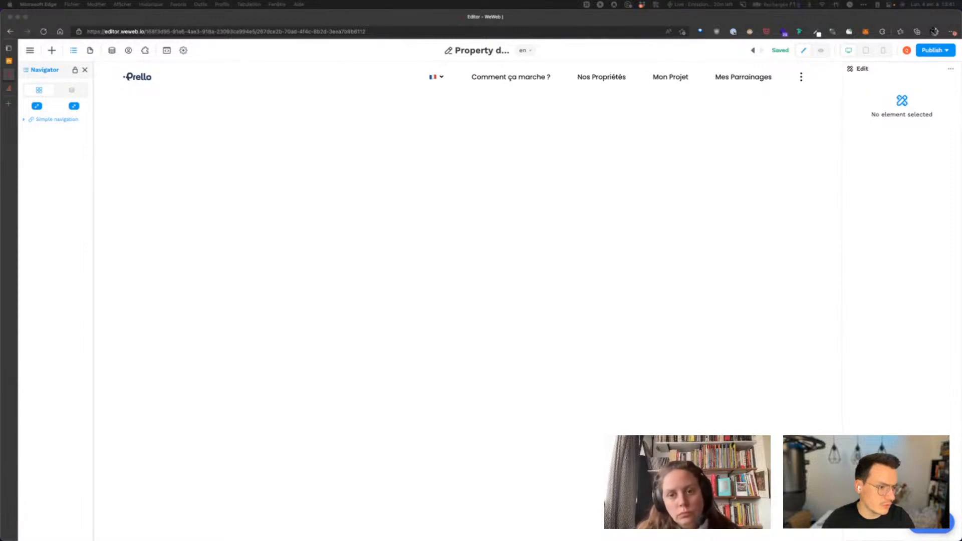
Copy the source layout again and paste it after the button inside the Simple navigation's menu
key("super+c")
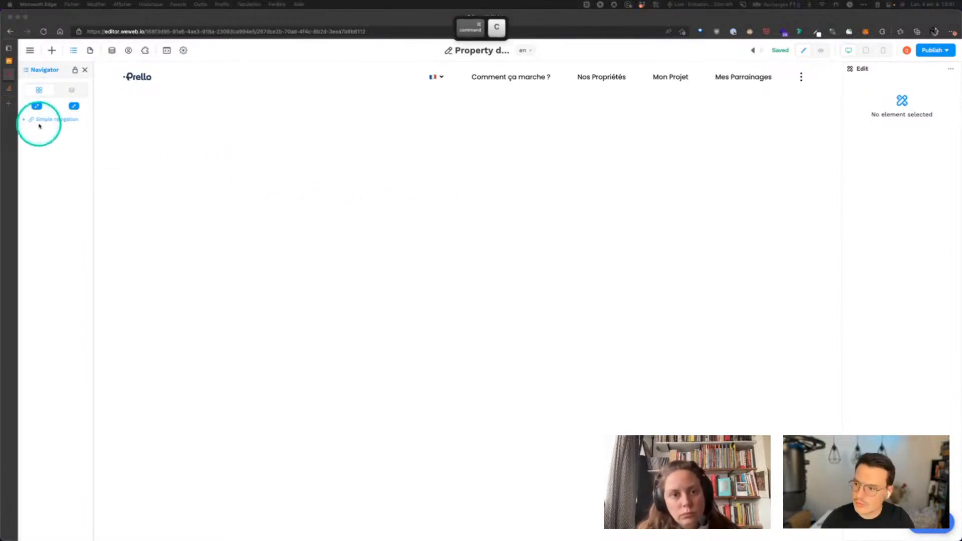
left_click(41, 122)
key("super+v")
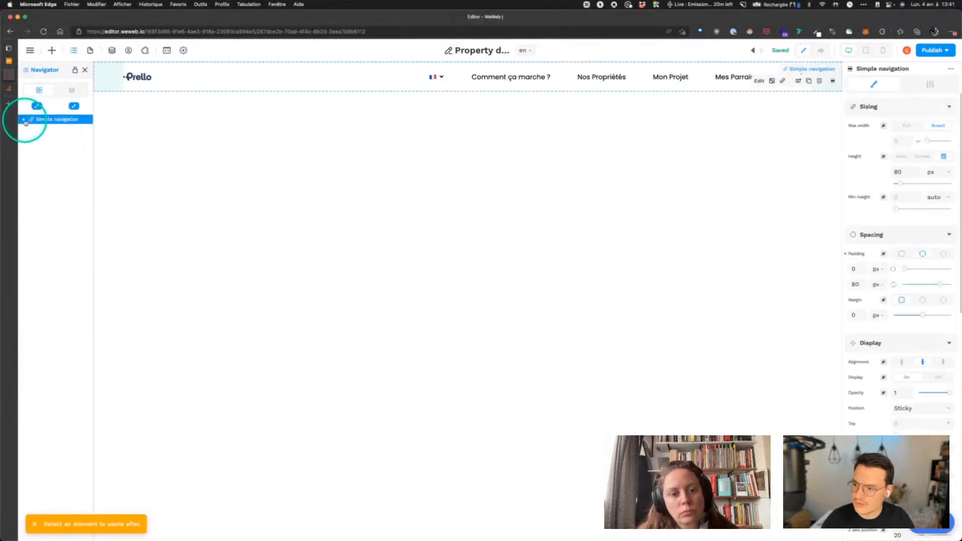
left_click(25, 121)
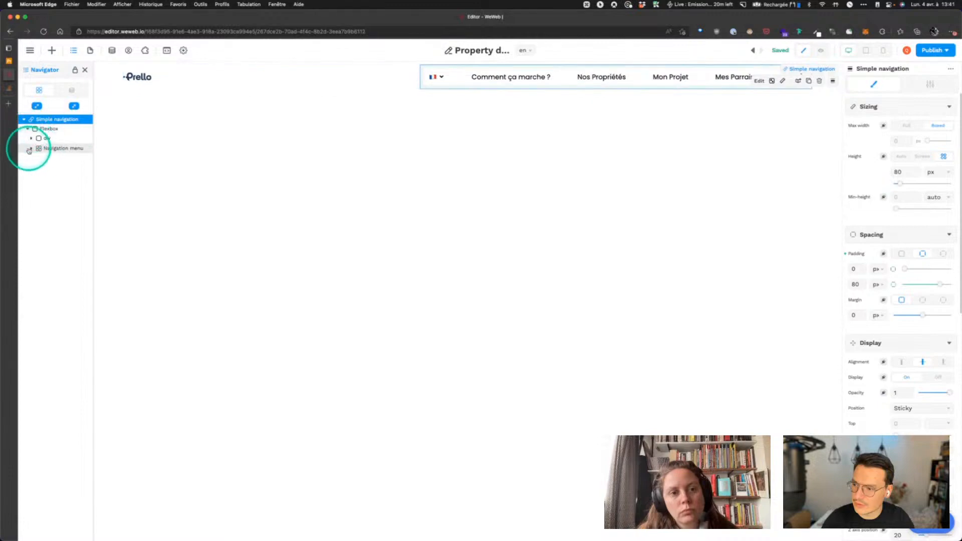
left_click(31, 148)
left_click(60, 219)
key("super+v")
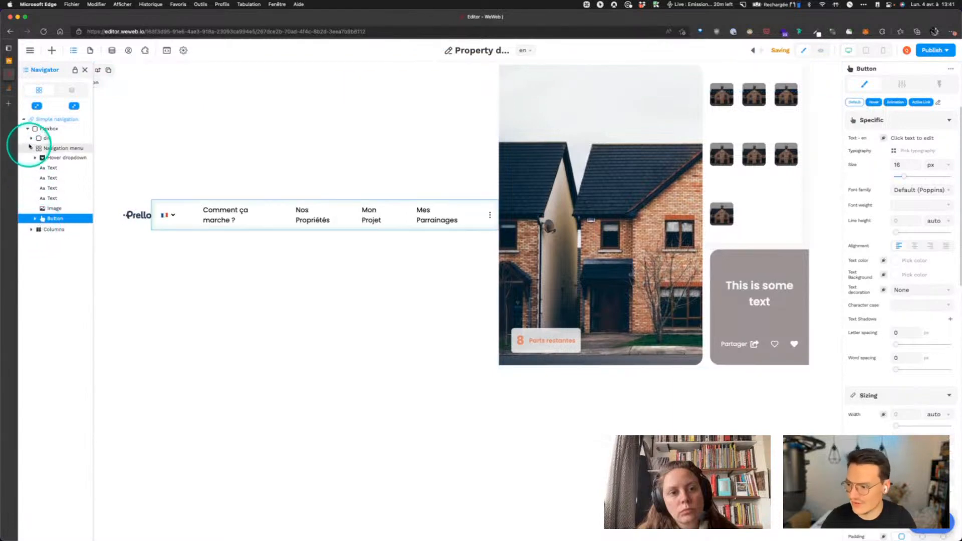
Add a Blank section below Simple navigation and move the pasted Columns into it
left_click(28, 129)
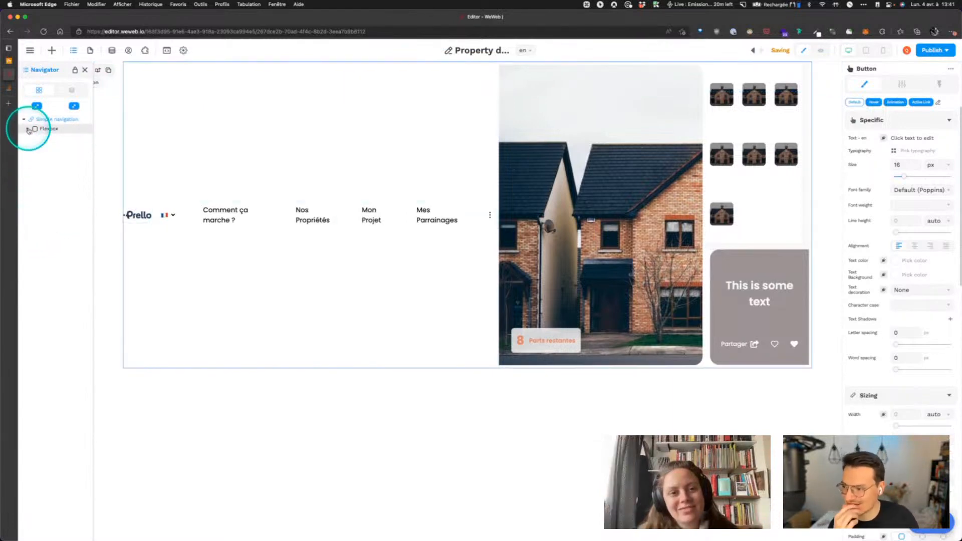
left_click(28, 129)
left_click(52, 55)
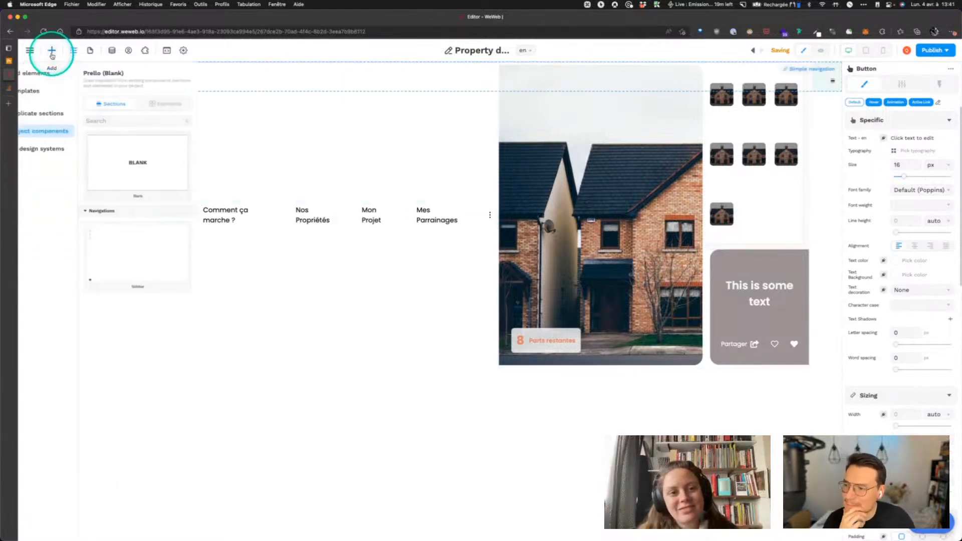
left_click_drag(150, 161, 52, 237)
left_click(52, 232)
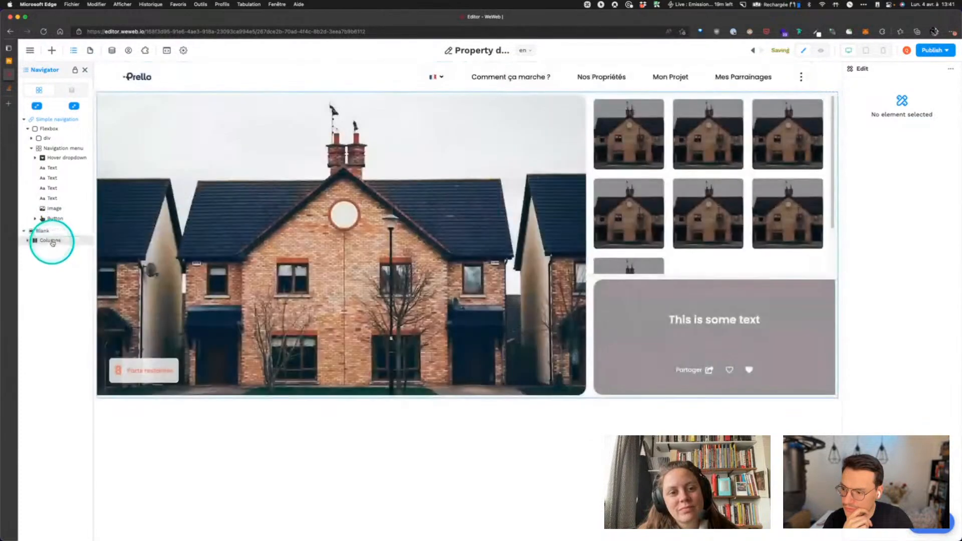
left_click(25, 120)
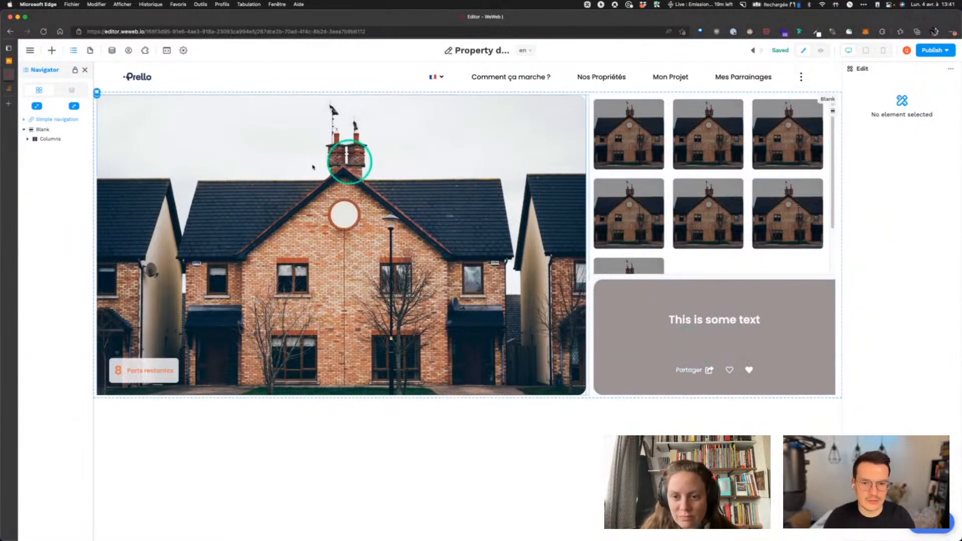
Open app.prello.co in a new browser tab, switch the site to French and open a property's details page
left_click(8, 105)
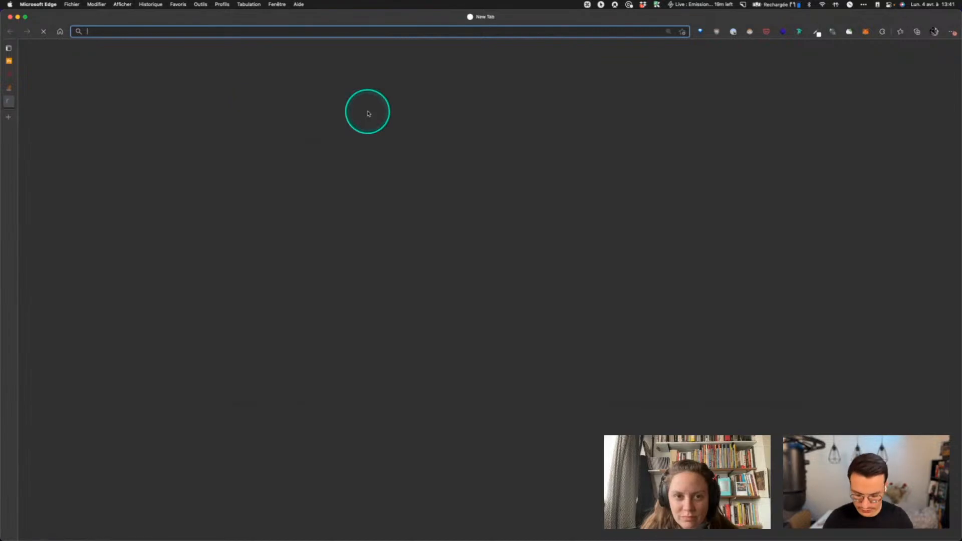
type("app.prello.co")
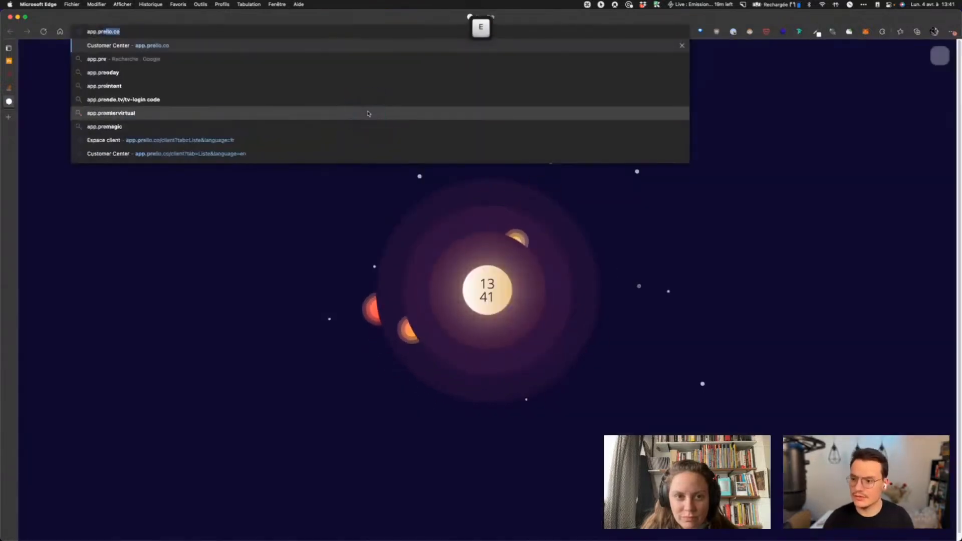
key("Return")
left_click(463, 126)
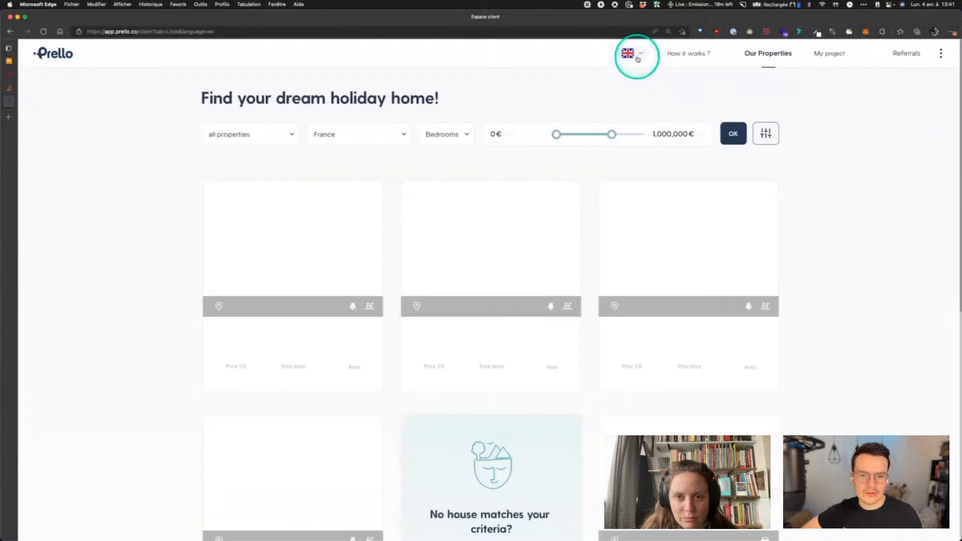
left_click(637, 59)
left_click(585, 103)
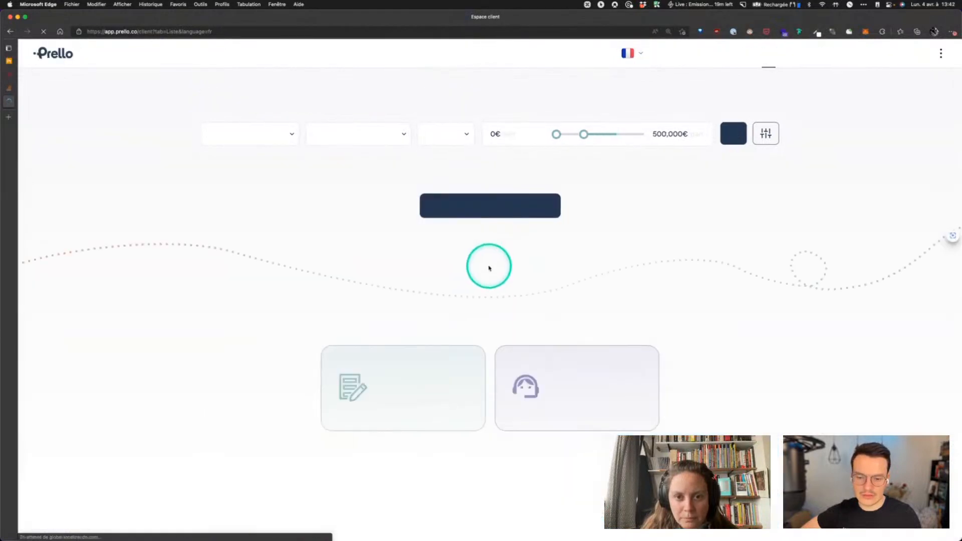
left_click(504, 238)
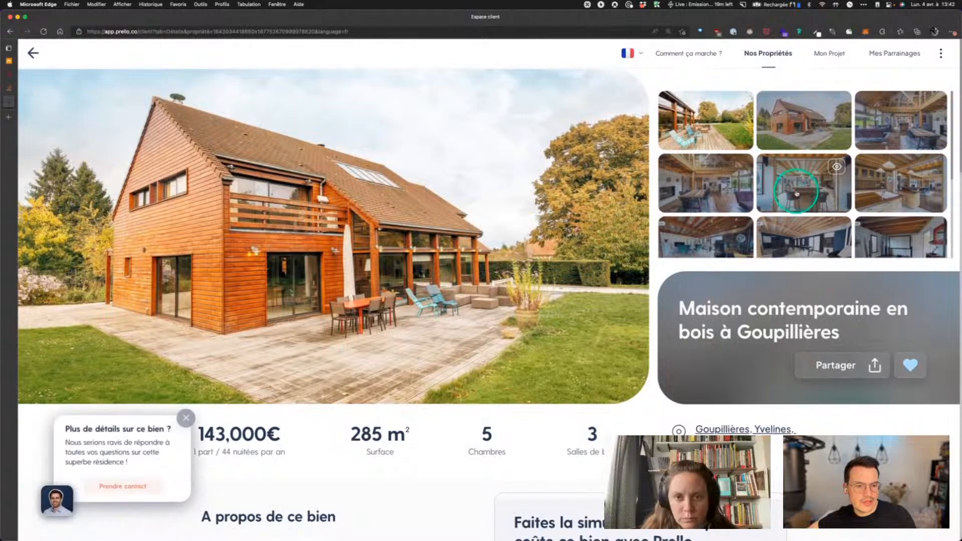
Close the contact pop-up and browse the property's photo gallery to examine how selecting thumbnails changes the main image
left_click(797, 186)
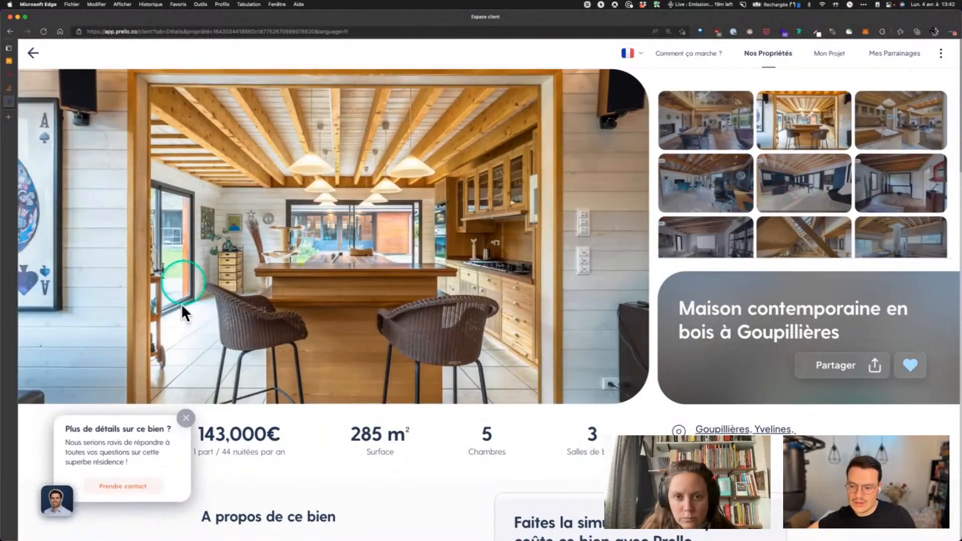
left_click(185, 417)
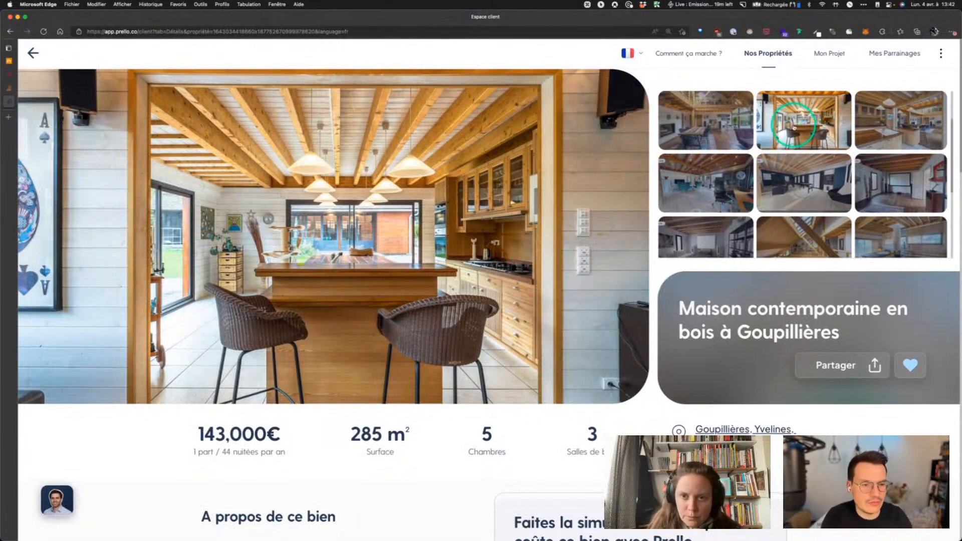
scroll(794, 126, "up", 2)
scroll(717, 140, "down", 1)
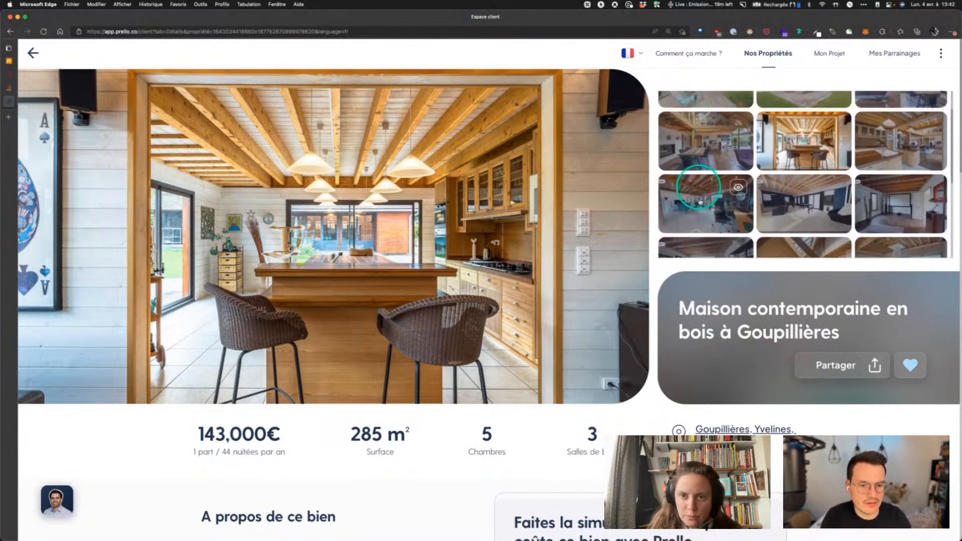
left_click(705, 201)
scroll(712, 201, "down", 2)
left_click(821, 186)
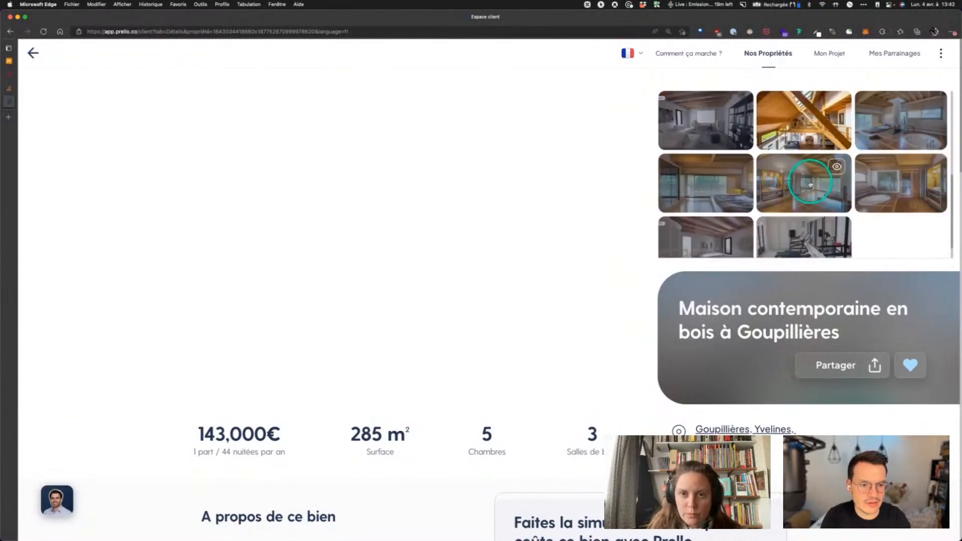
scroll(797, 150, "up", 3)
left_click(790, 110)
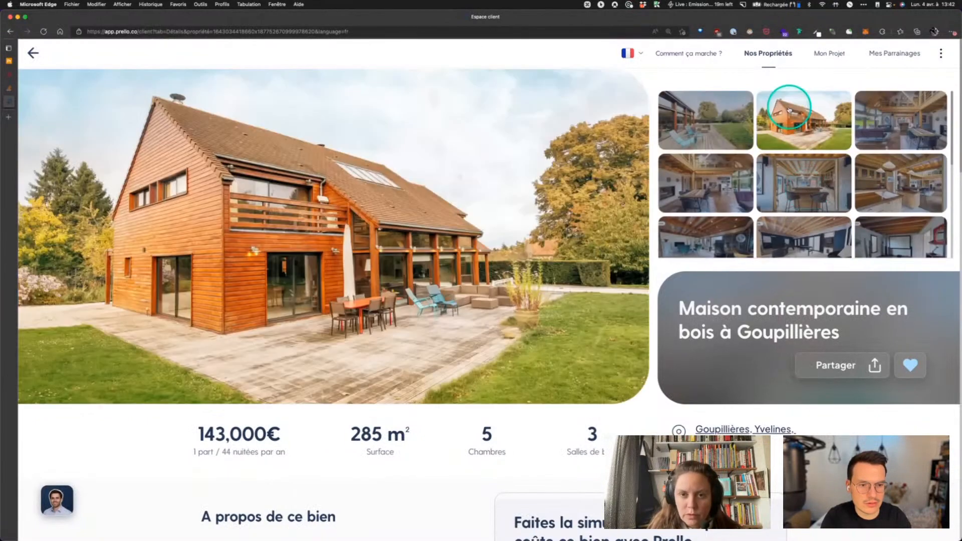
left_click(720, 193)
scroll(720, 193, "down", 1)
left_click(802, 187)
scroll(802, 187, "down", 1)
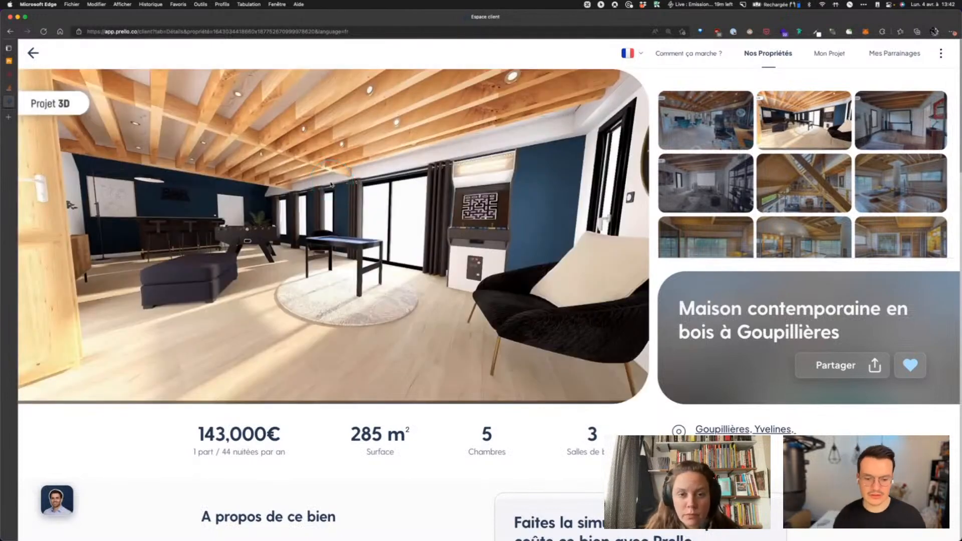
Return to the WeWeb editor and expand the second Flexbox in Columns to inspect its nested gallery Flexbox and container
left_click(15, 76)
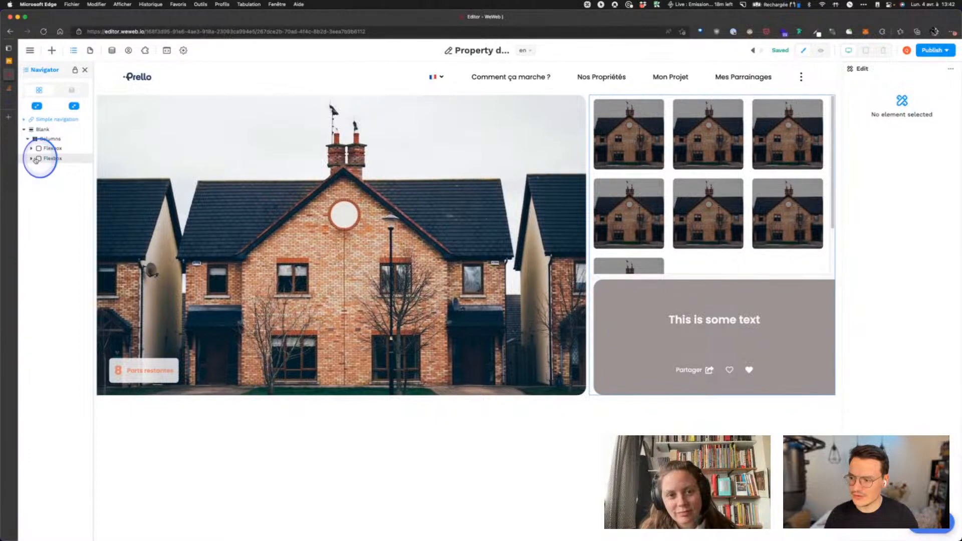
left_click(36, 158)
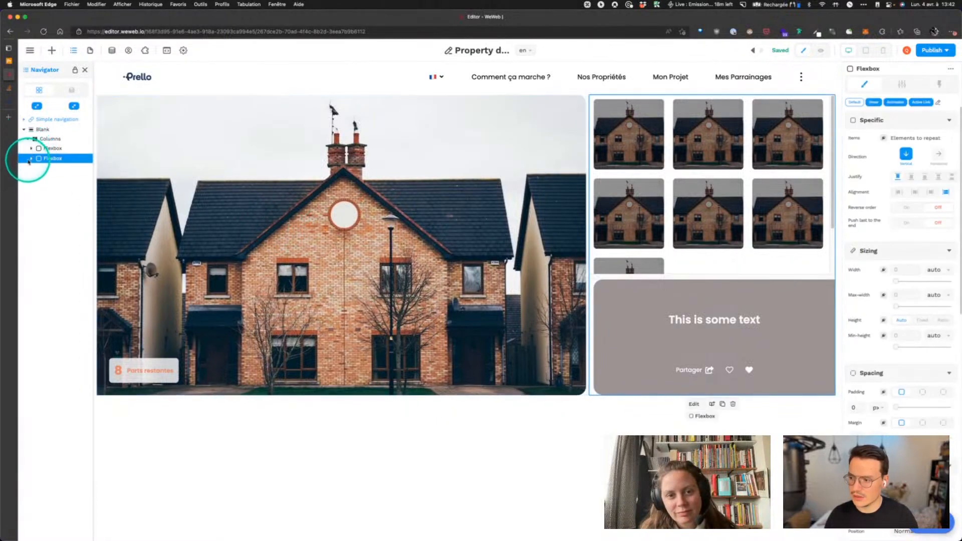
left_click(36, 168)
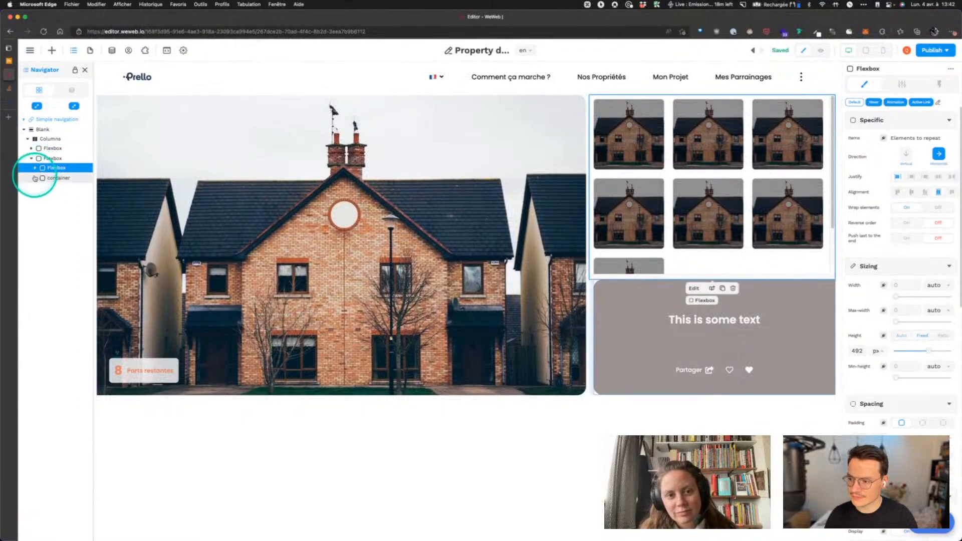
left_click(35, 179)
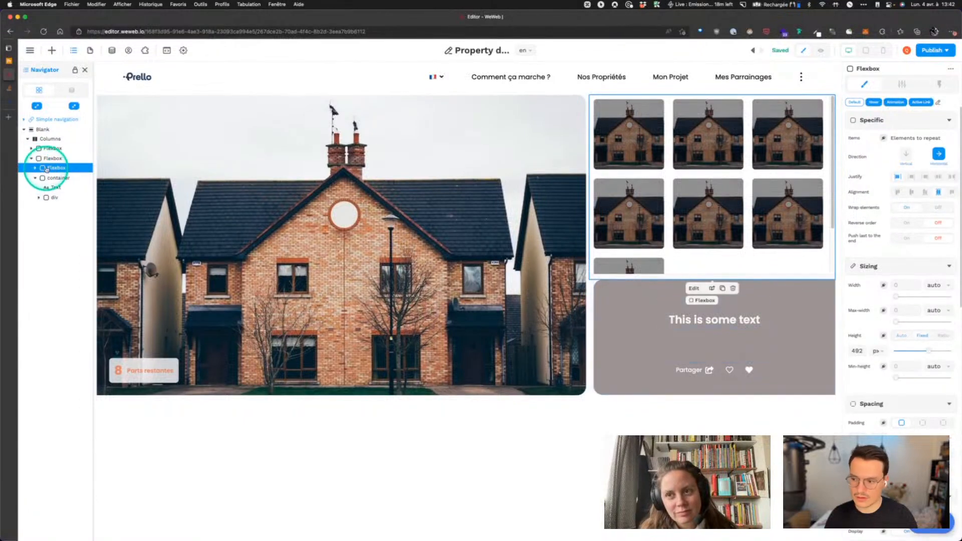
left_click(34, 169)
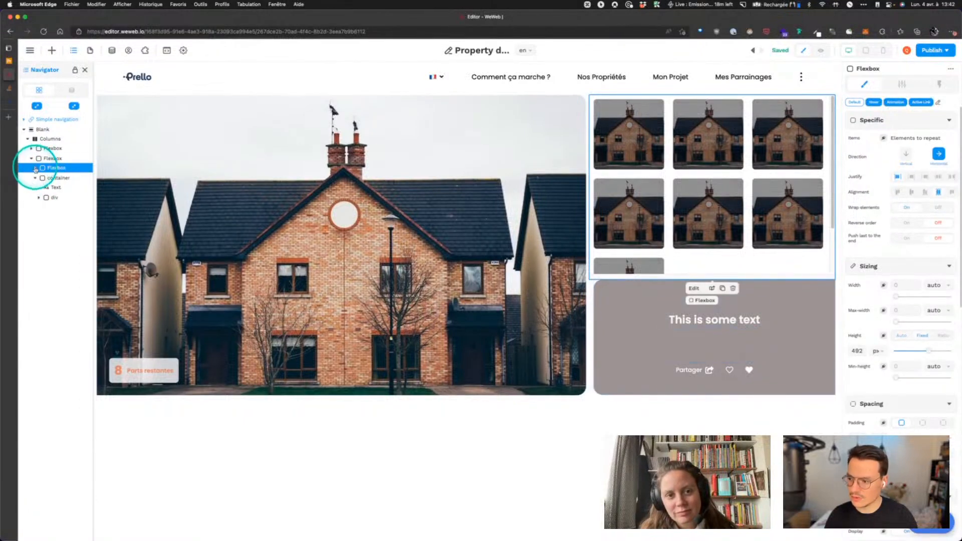
left_click(35, 179)
left_click(35, 168)
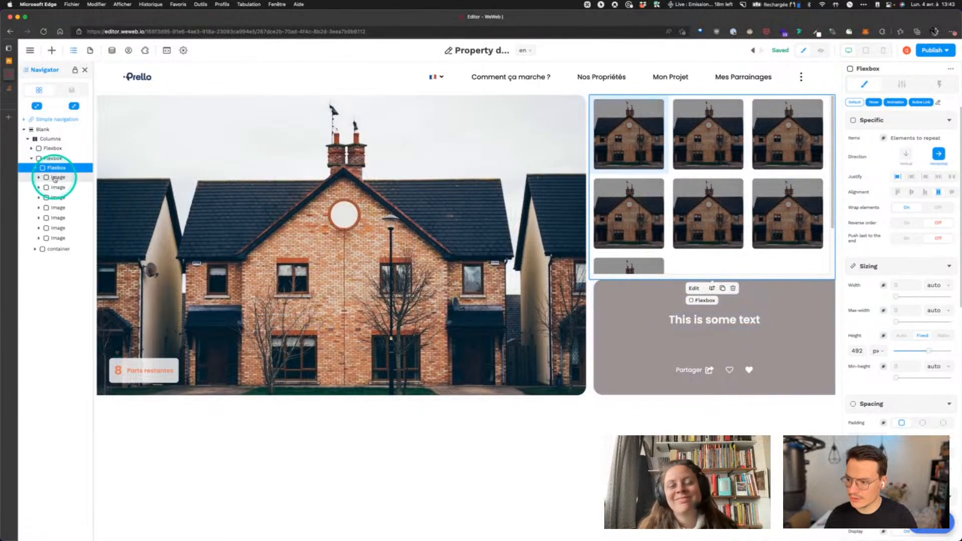
Expand the first gallery Image through Dark overlay and Icon overlay, and select its Icon
left_click(28, 180)
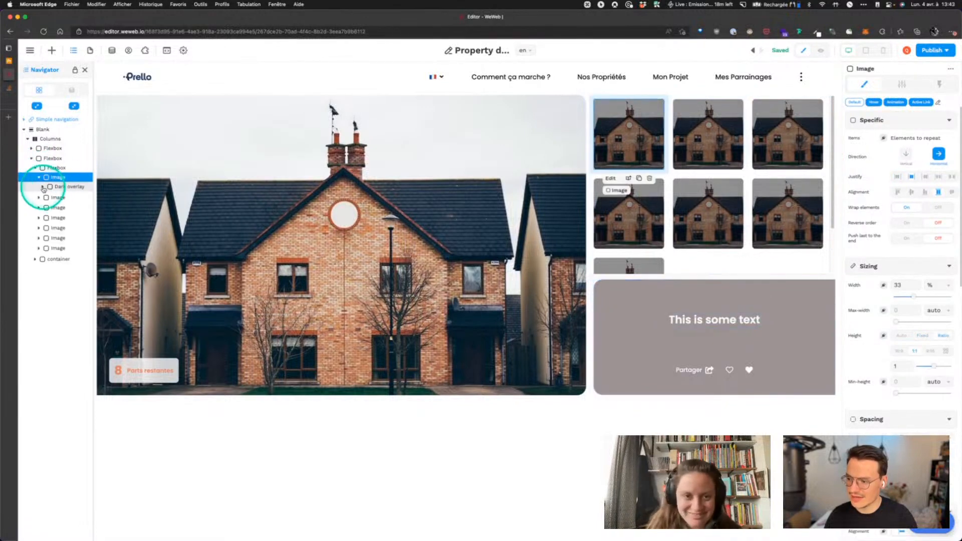
left_click(43, 187)
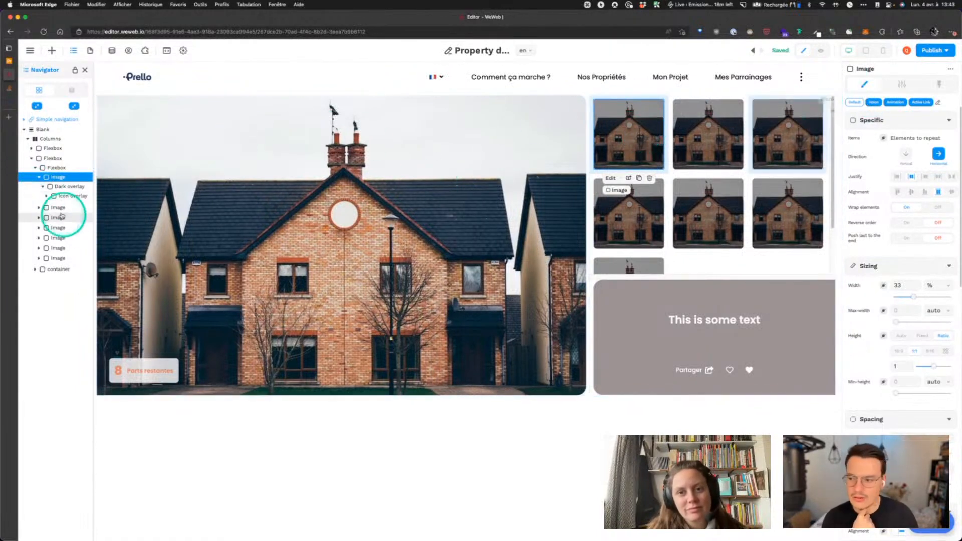
left_click(46, 196)
left_click(67, 205)
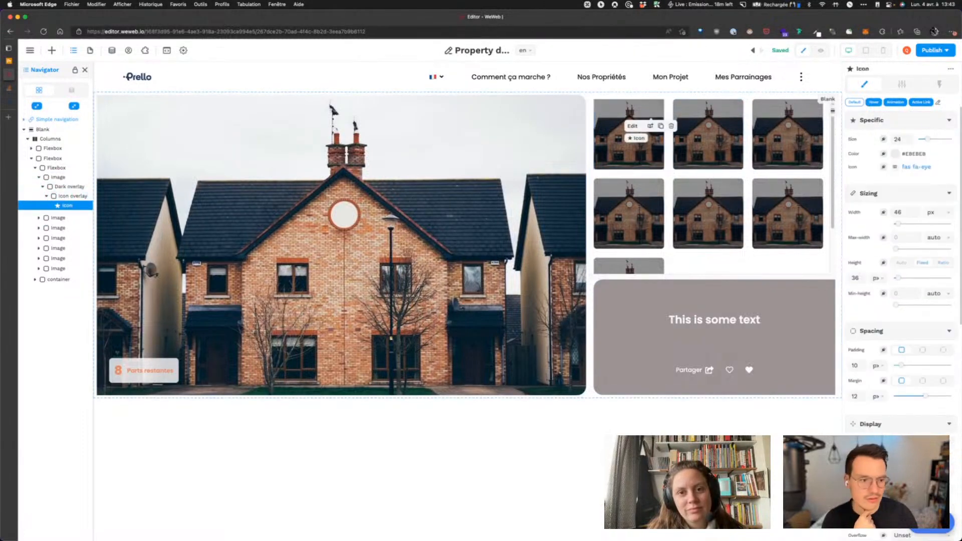
Review the Icon's style settings and preview its hover behaviour on the first thumbnail before returning to editing
scroll(913, 228, "down", 5)
scroll(913, 230, "up", 5)
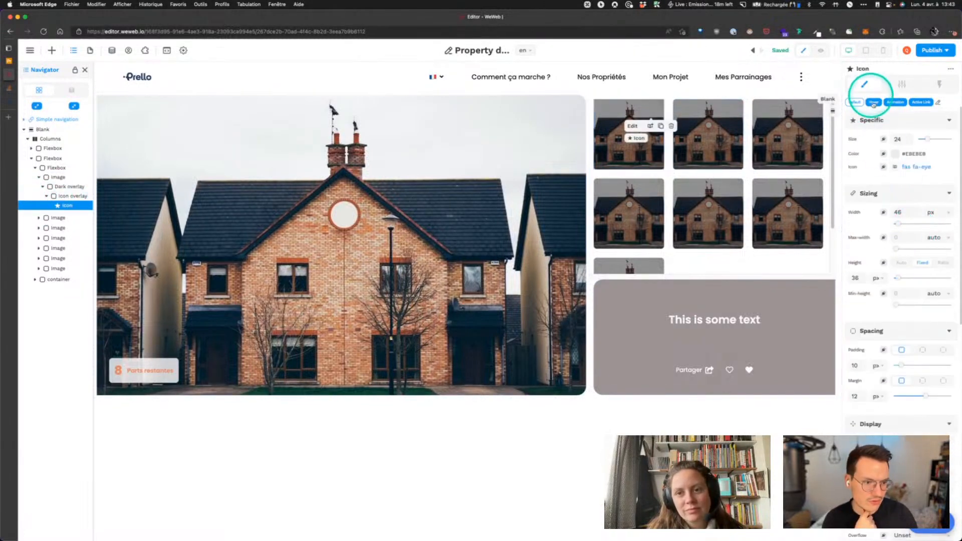
scroll(922, 251, "down", 10)
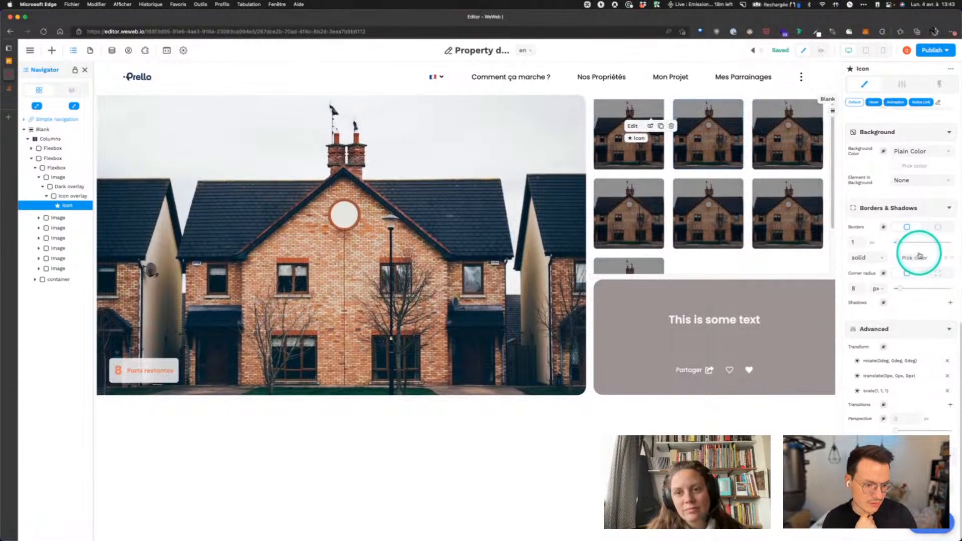
left_click(820, 50)
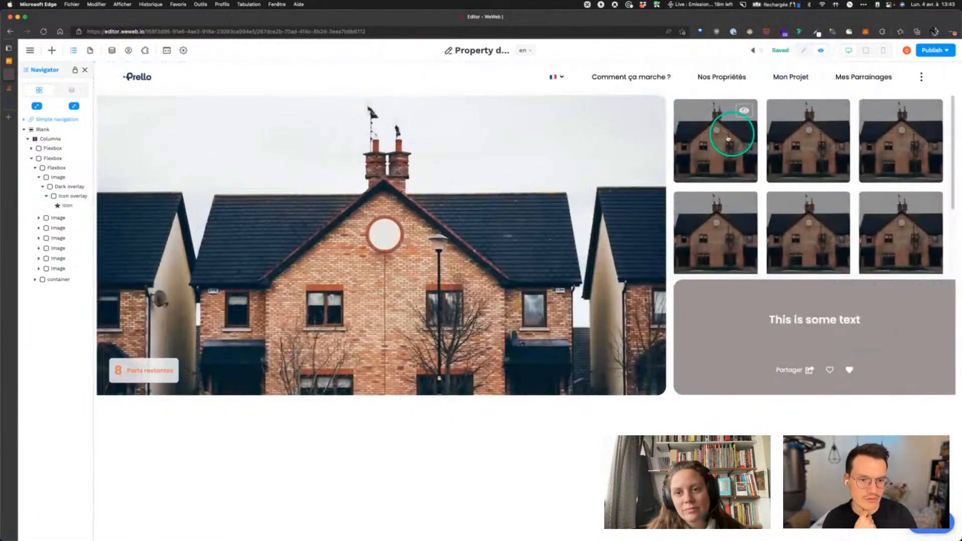
left_click(803, 50)
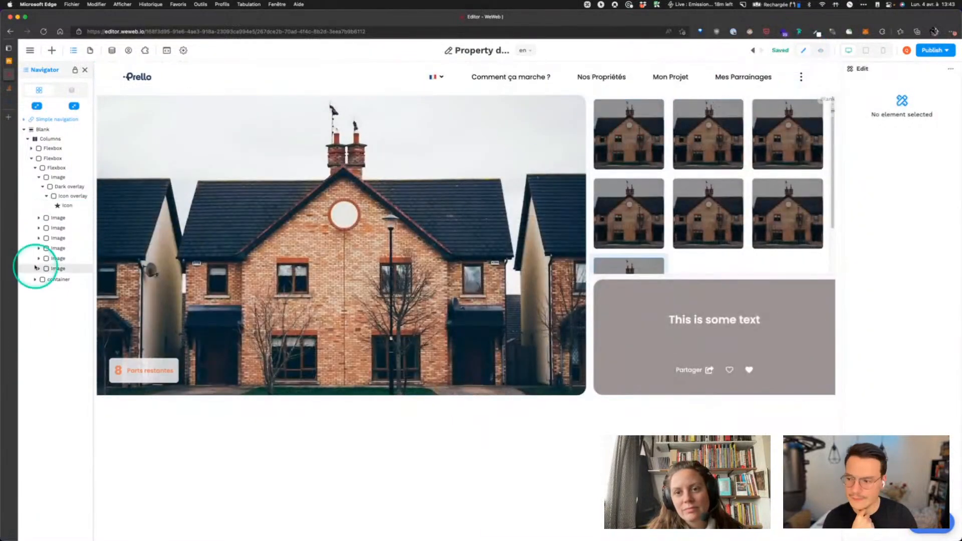
Select the Icon overlay and compare its display settings, especially opacity, between the default and hover states
left_click(61, 196)
scroll(885, 251, "down", 5)
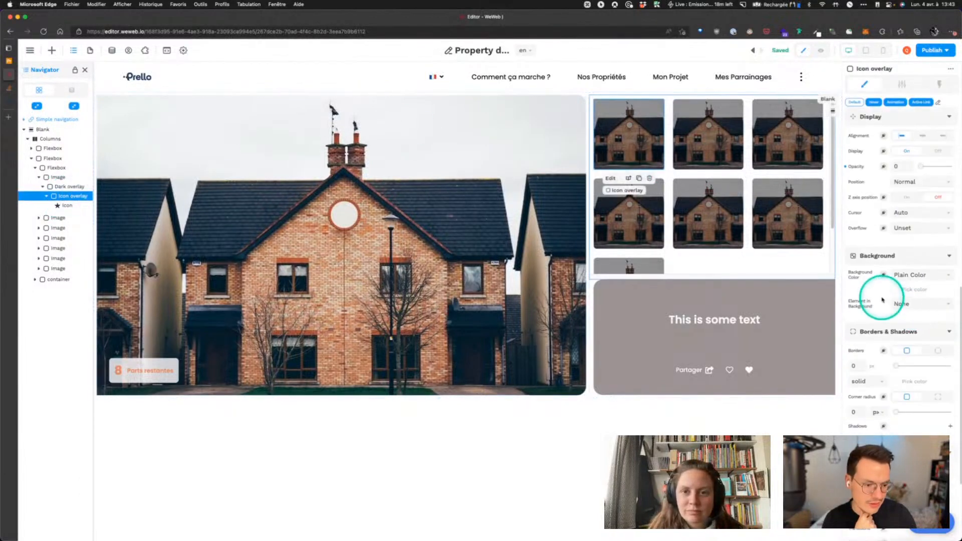
scroll(883, 300, "down", 3)
scroll(891, 301, "up", 10)
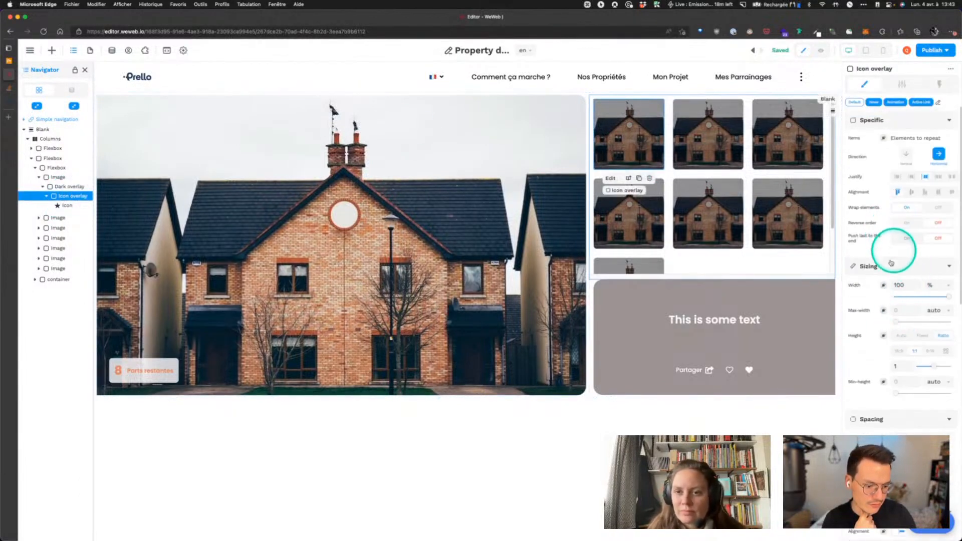
scroll(891, 270, "down", 4)
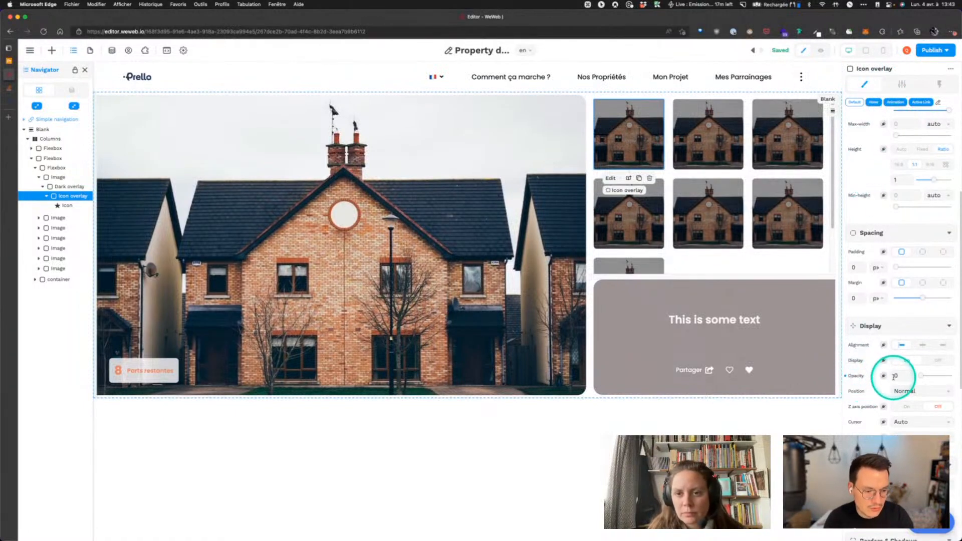
left_click(855, 103)
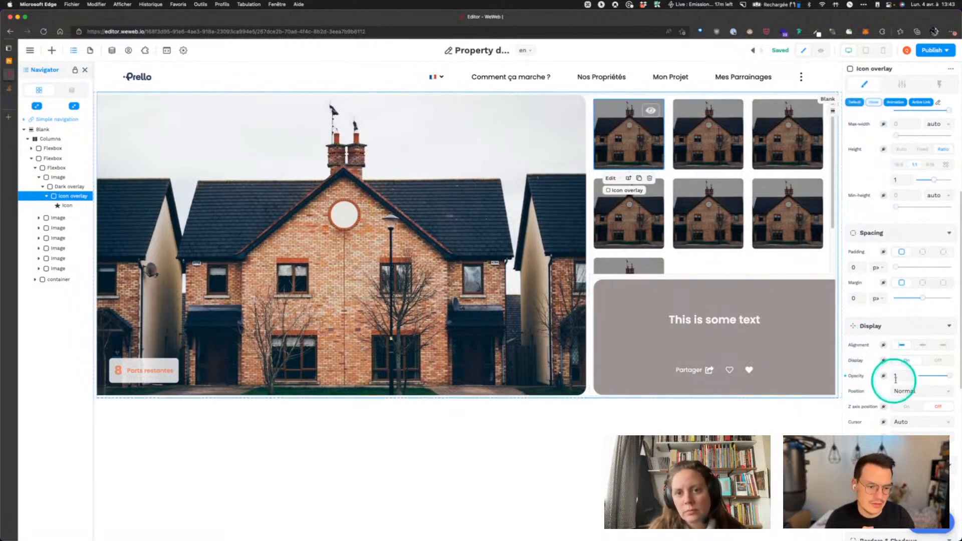
scroll(897, 357, "down", 5)
scroll(896, 358, "up", 5)
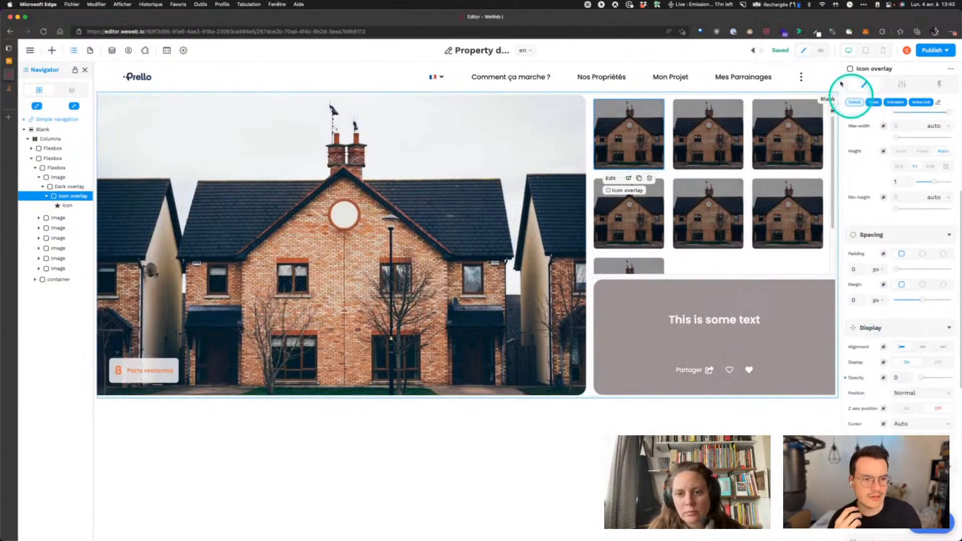
Preview the Property details page to check the thumbnails' hover effect, and return to edit mode
left_click(821, 50)
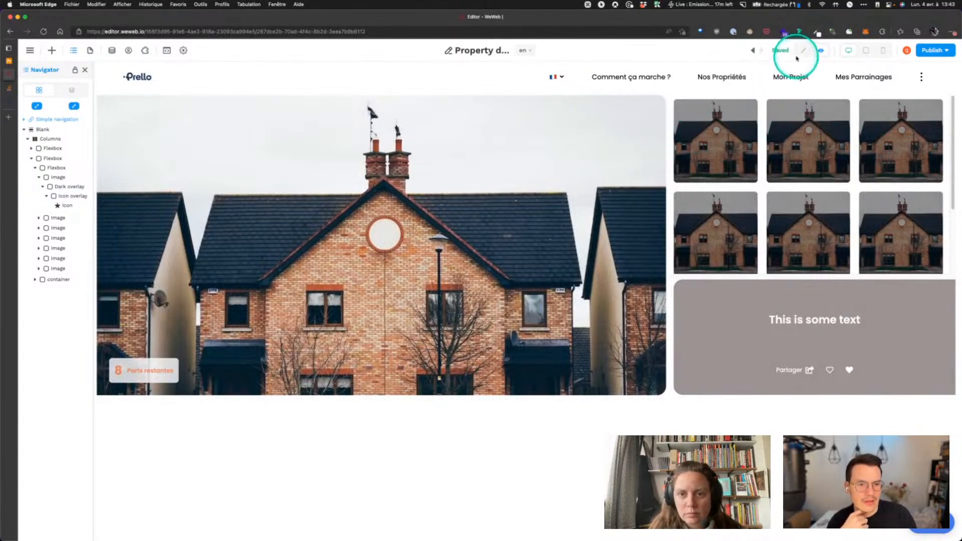
mouse_move(687, 139)
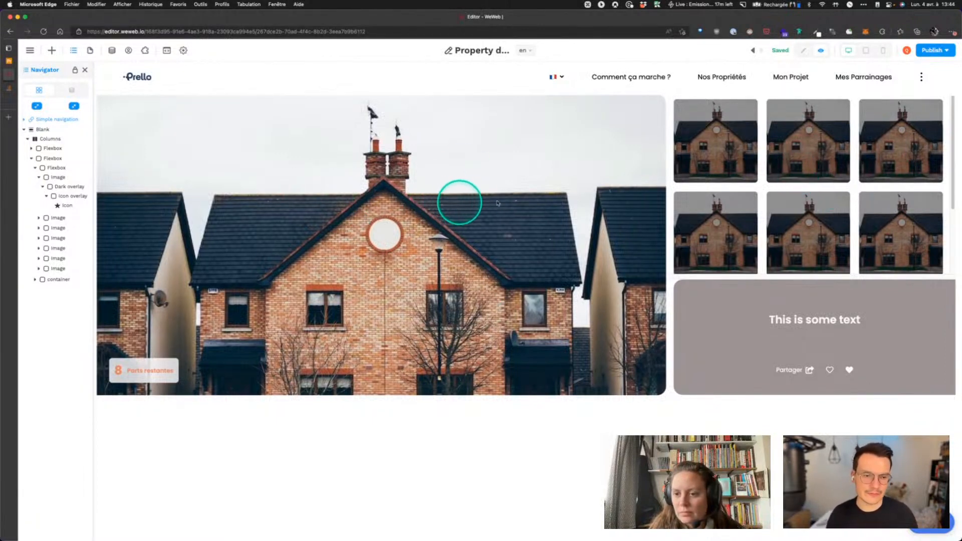
left_click(804, 52)
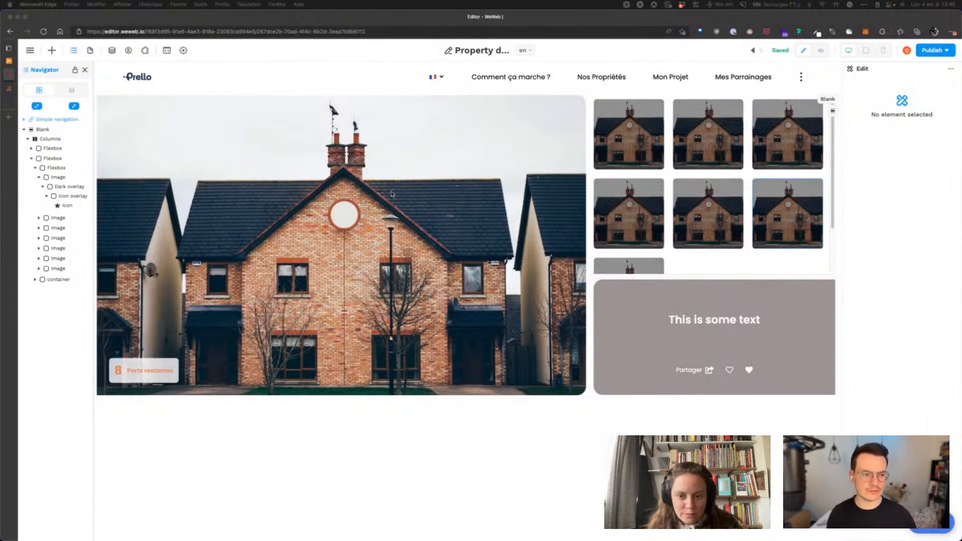
Open the "WeWeb data types" Figma file in a new browser tab
left_click(8, 118)
type("figma.com")
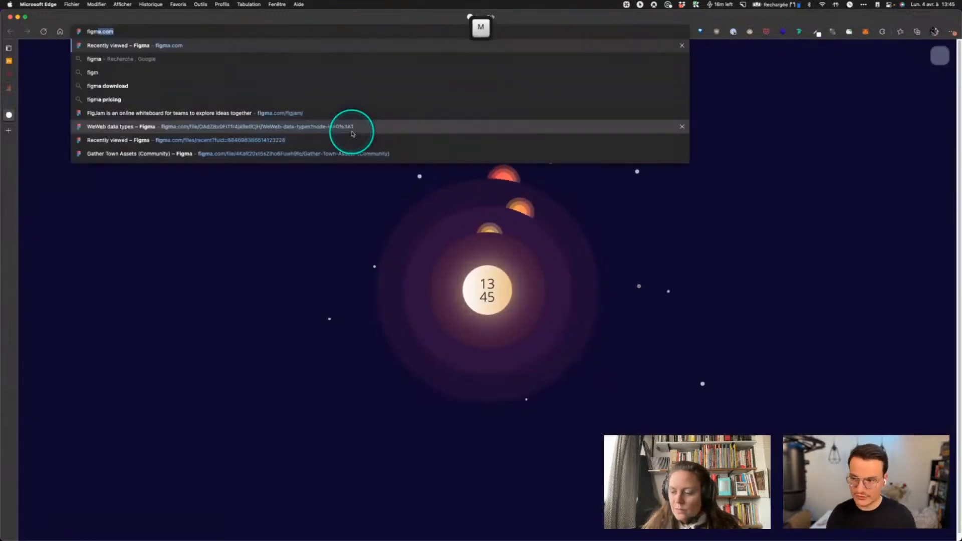
key("Down")
key("Down")
key("Down")
key("Down")
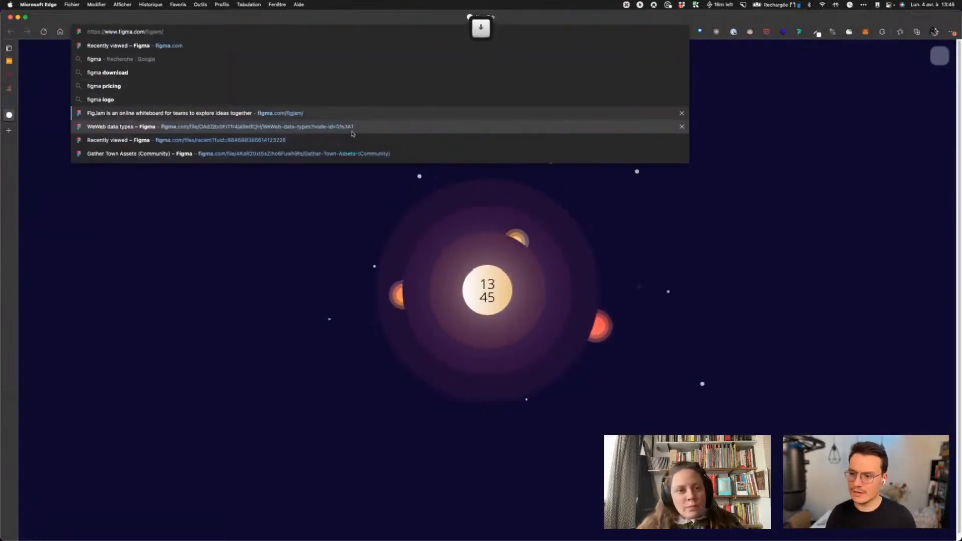
key("Down")
key("Return")
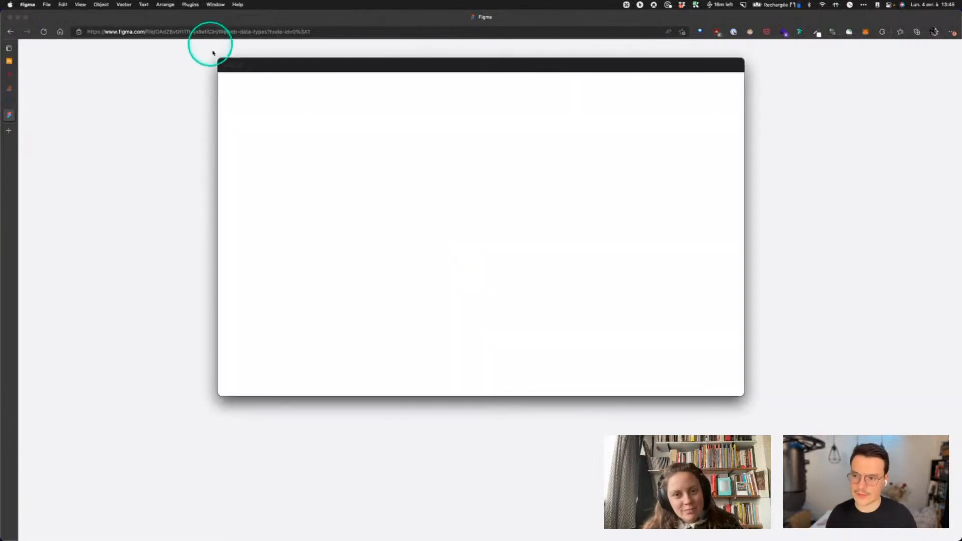
Maximise the Figma window and examine the list of data types from Text to Query with their example values
double_click(417, 69)
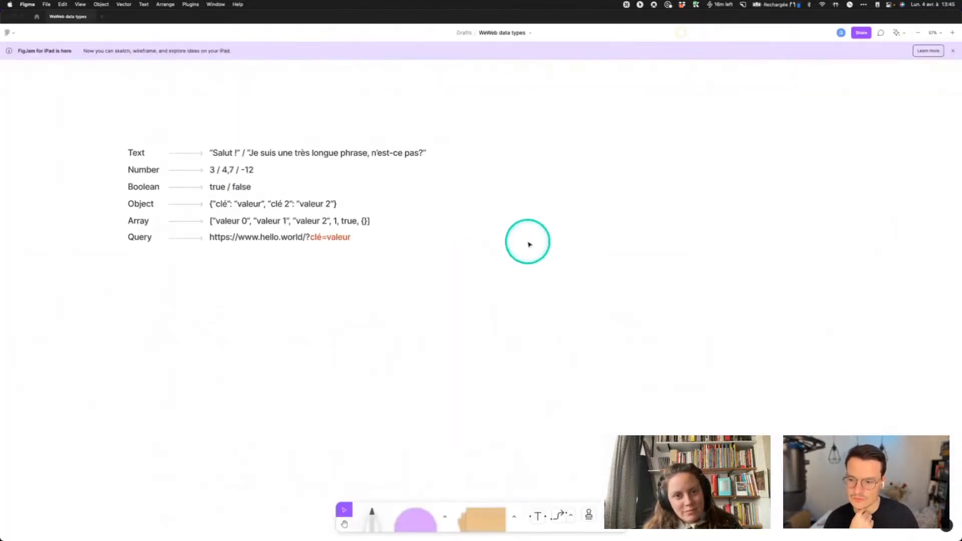
key("alt")
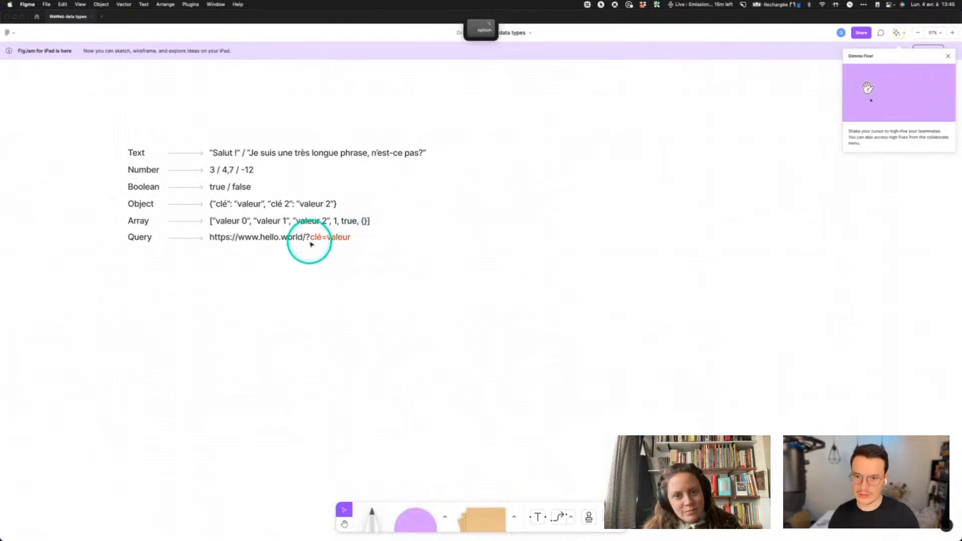
key("super")
scroll(335, 219, "up", 2)
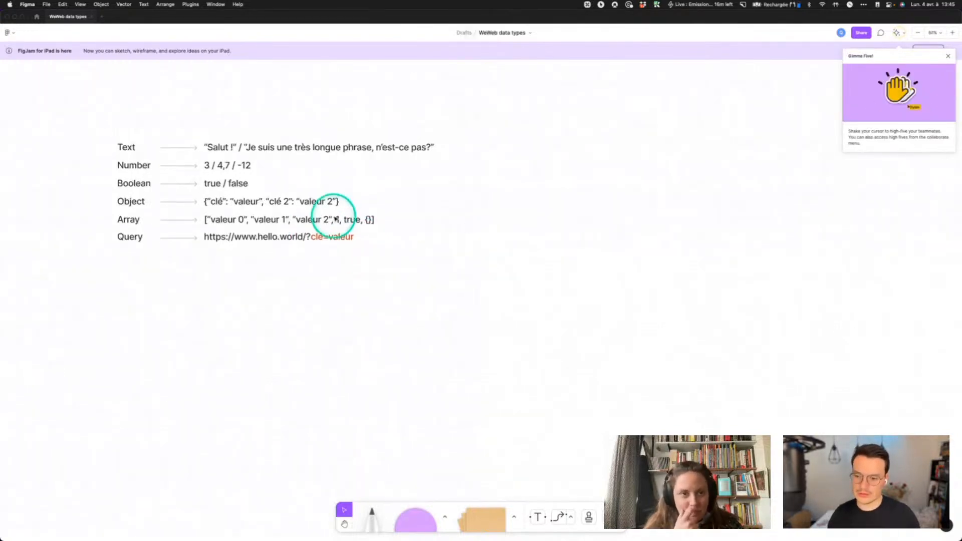
scroll(308, 231, "up", 10)
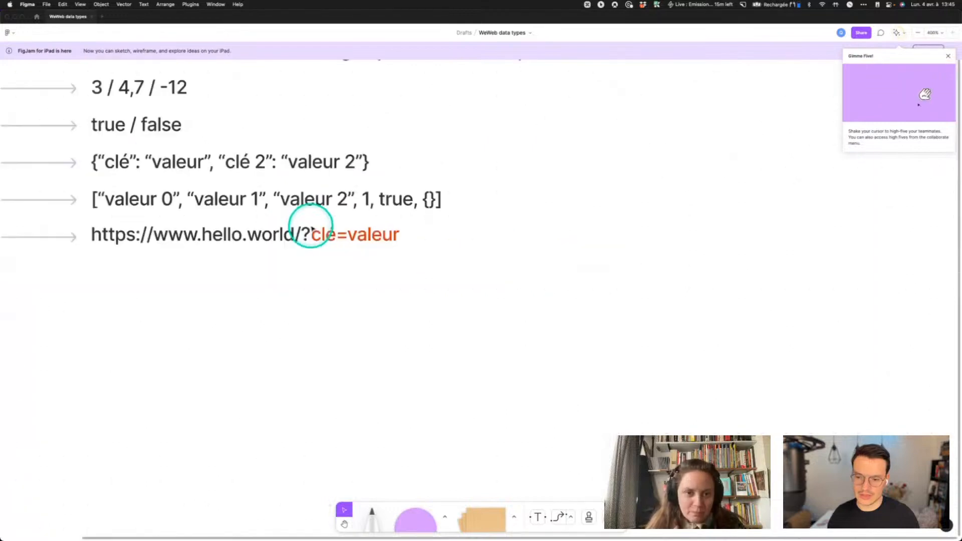
scroll(310, 226, "down", 12)
scroll(310, 224, "up", 3)
key("space")
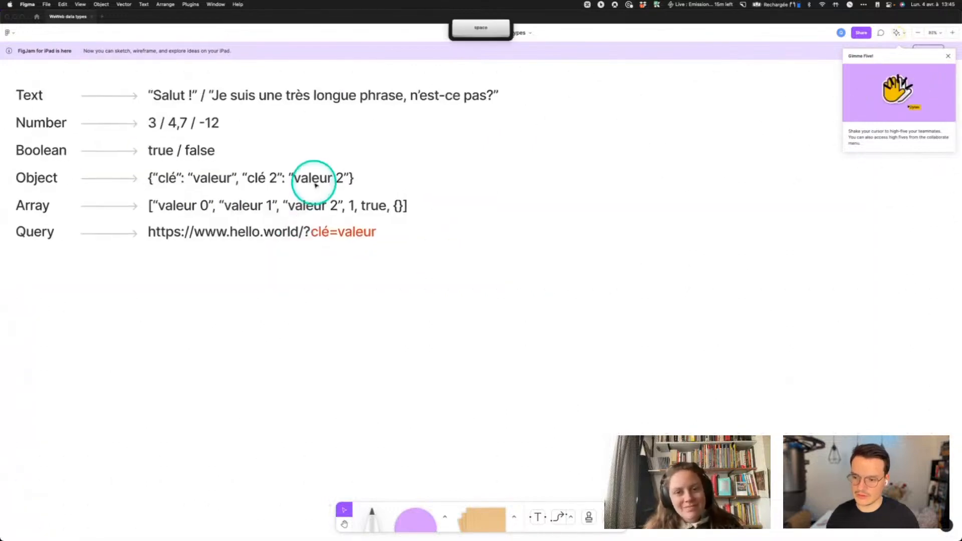
left_click(408, 204)
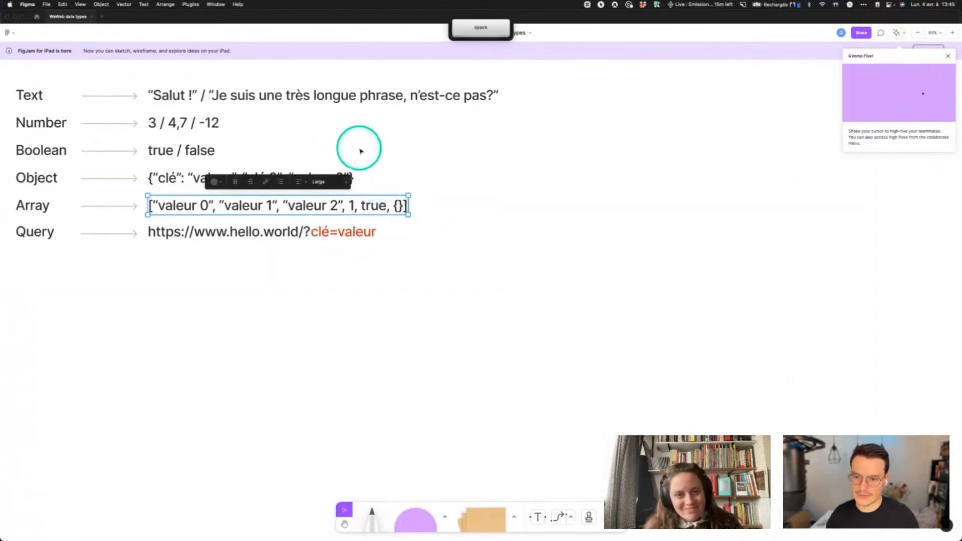
left_click(365, 251)
key("space")
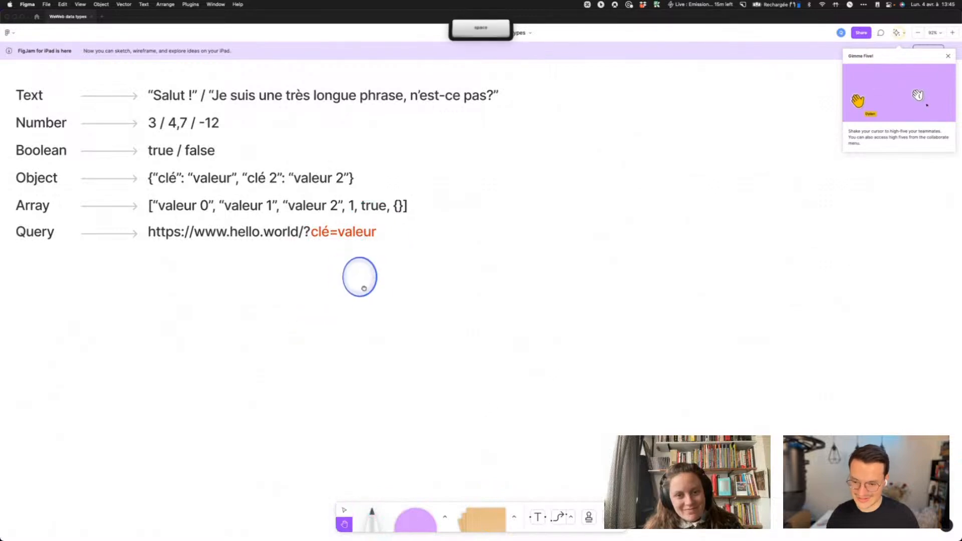
left_click_drag(359, 277, 593, 390)
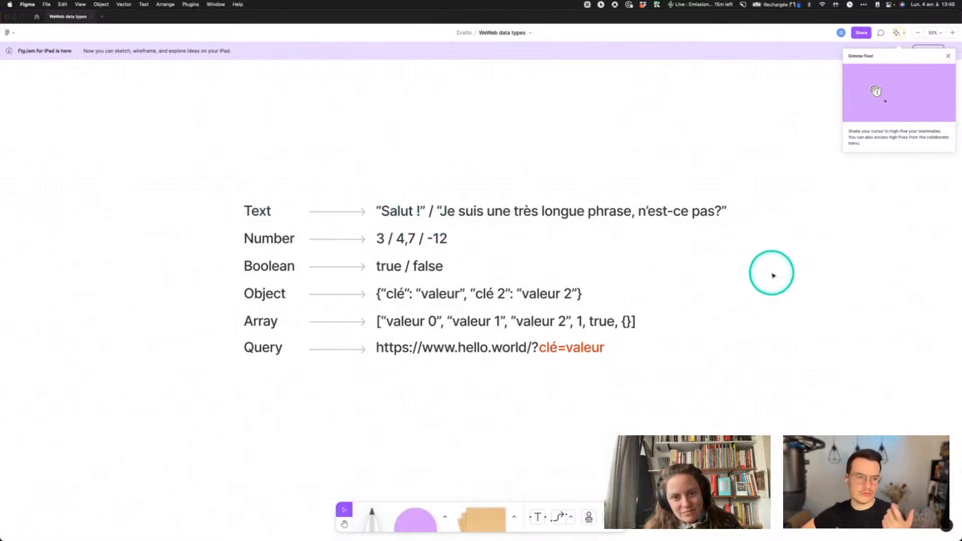
scroll(762, 275, "up", 10)
scroll(737, 276, "down", 6)
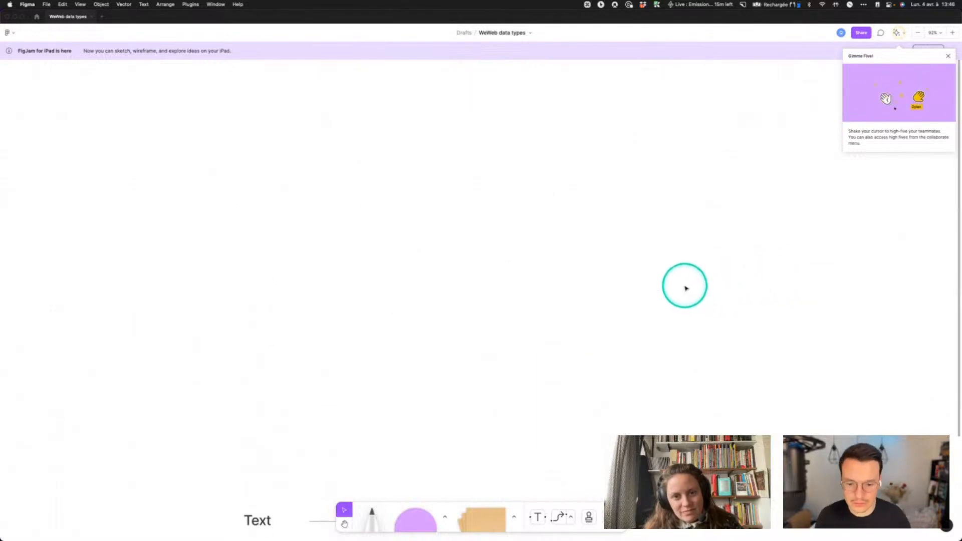
scroll(627, 293, "down", 7)
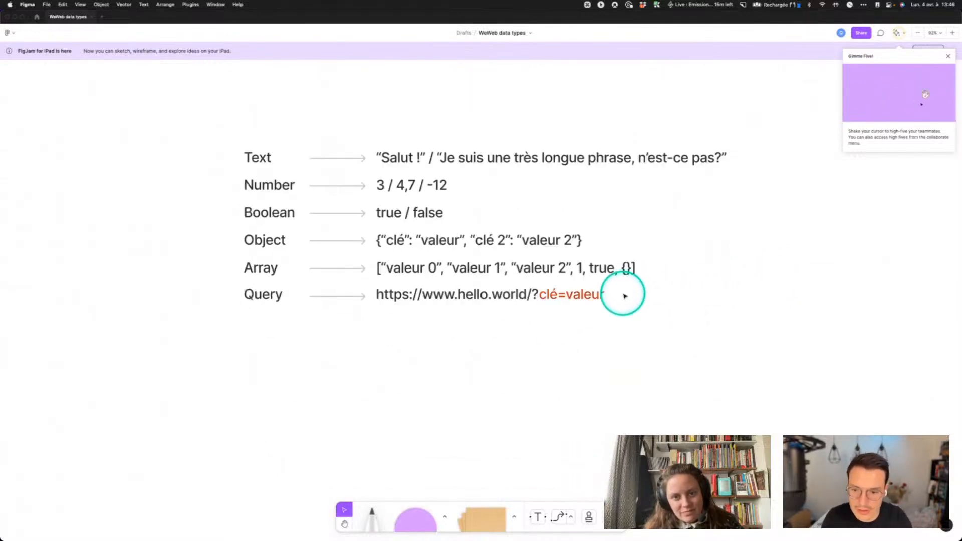
scroll(601, 288, "up", 2)
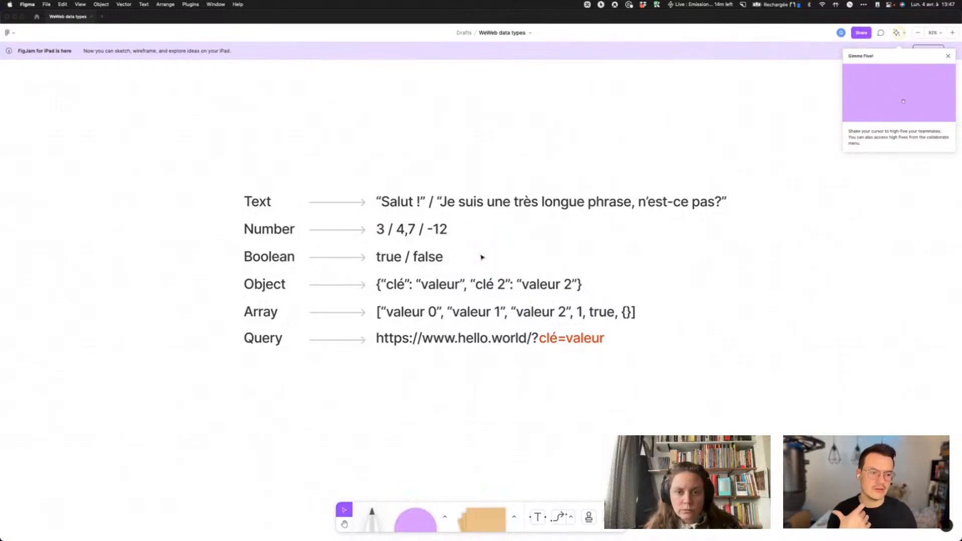
scroll(482, 257, "down", 1)
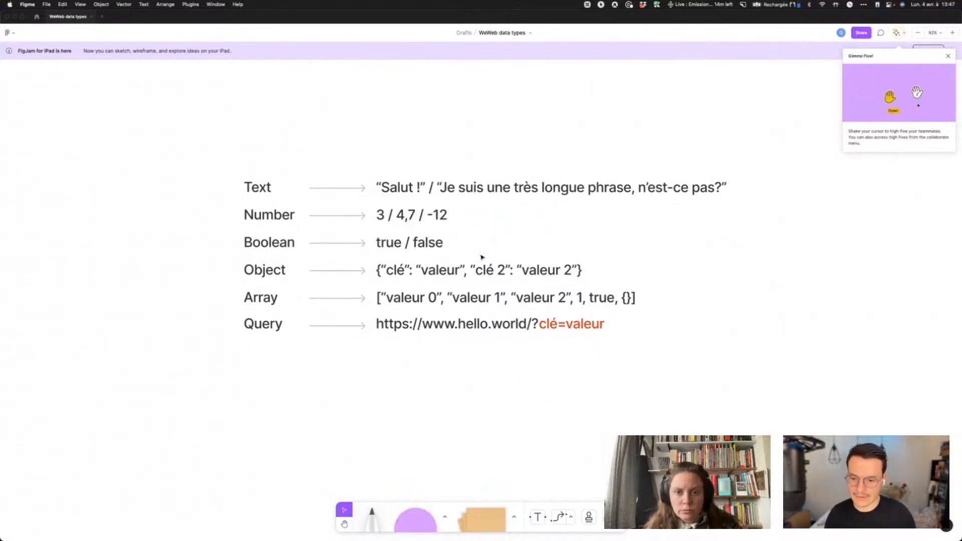
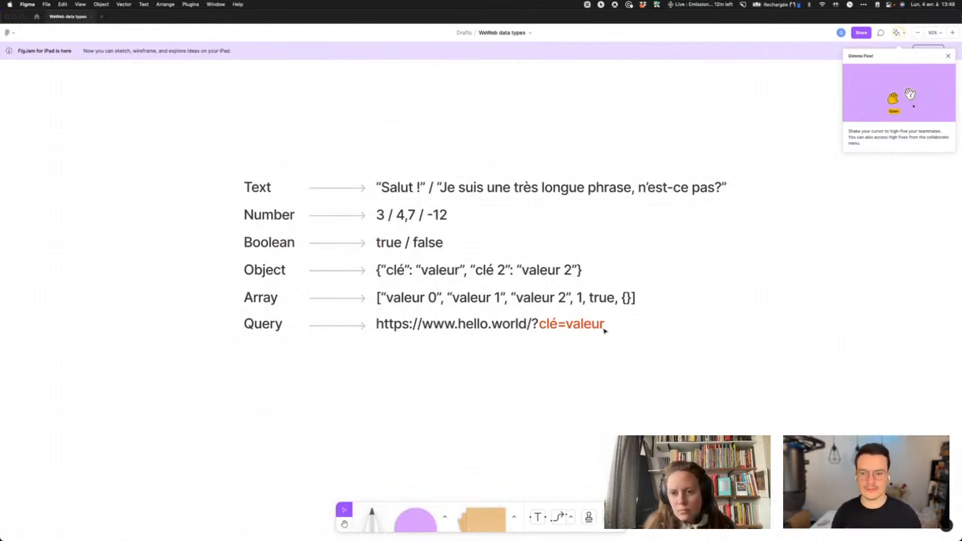
Close the data types file and its leftover Figma browser tab, returning to the WeWeb editor
left_click(6, 16)
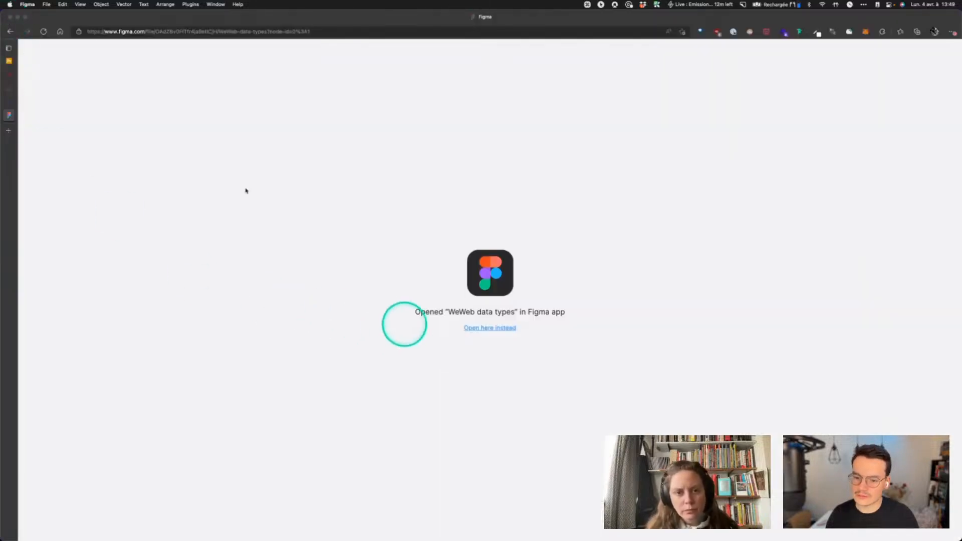
key("super+w")
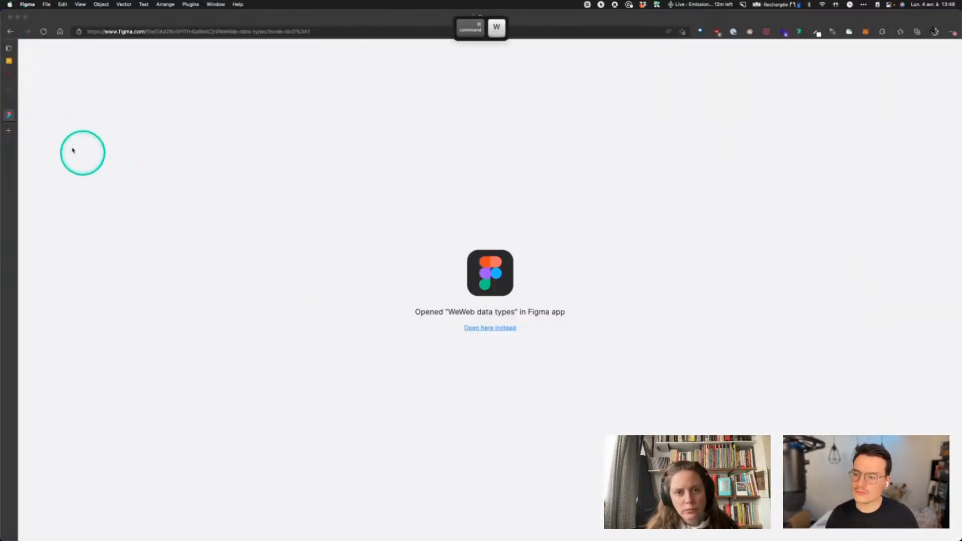
mouse_move(9, 118)
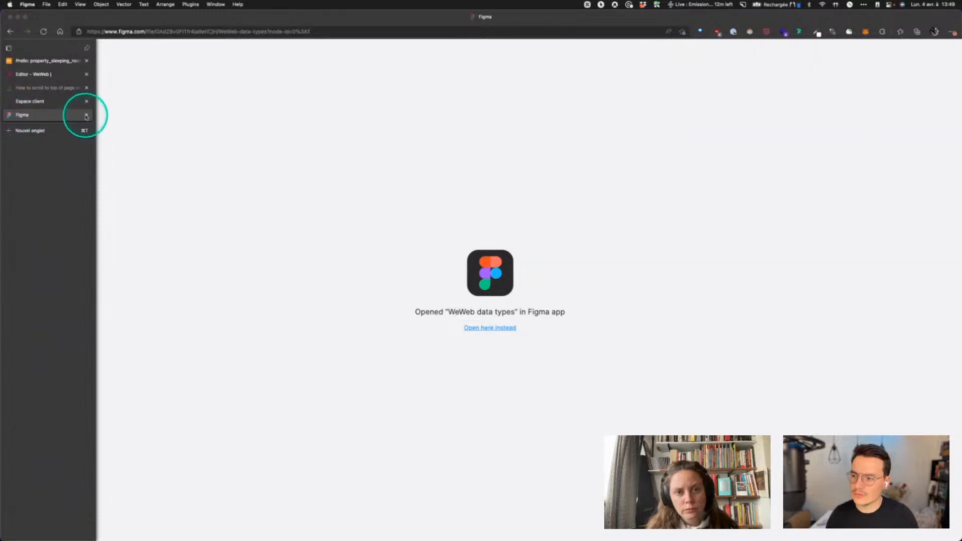
left_click(86, 116)
left_click(86, 116)
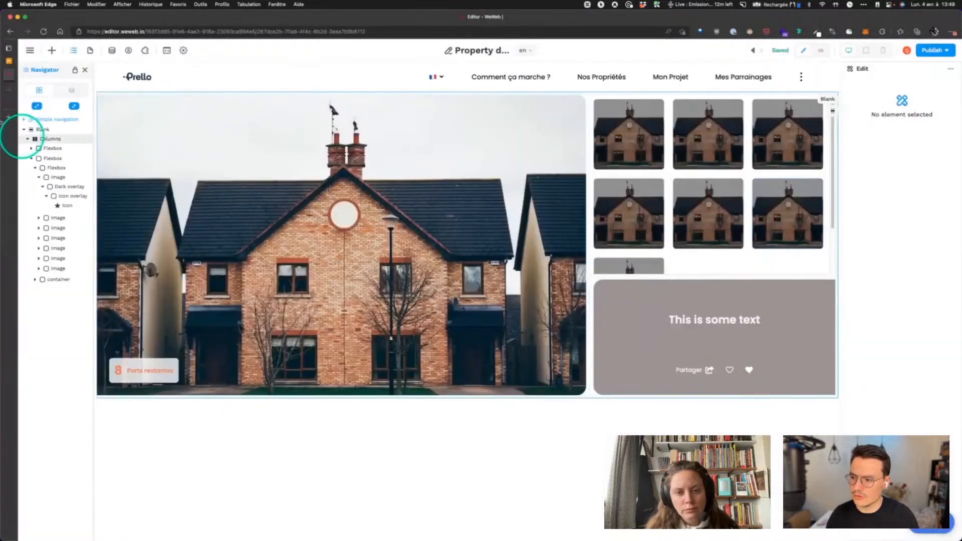
Quit the Figma desktop app
mouse_move(9, 91)
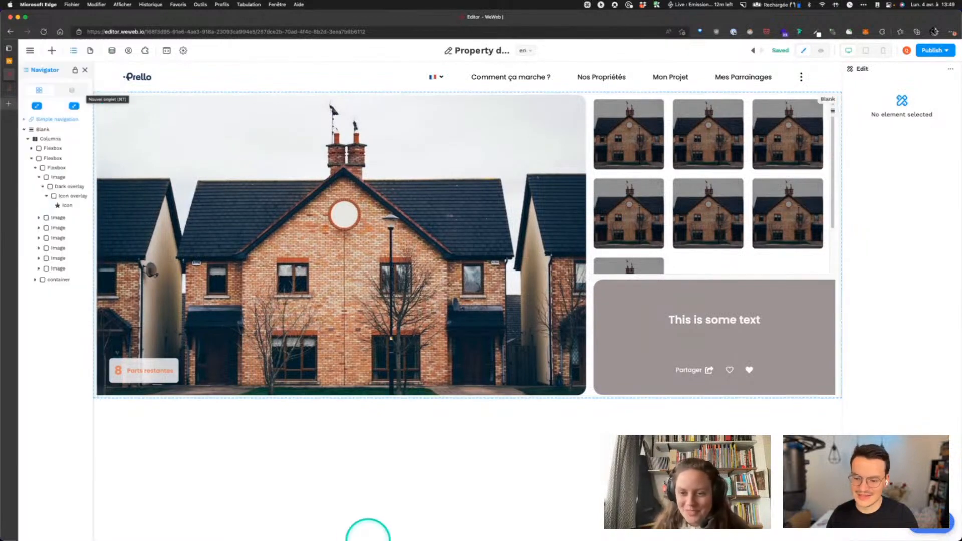
mouse_move(399, 531)
left_click(575, 525)
right_click(575, 524)
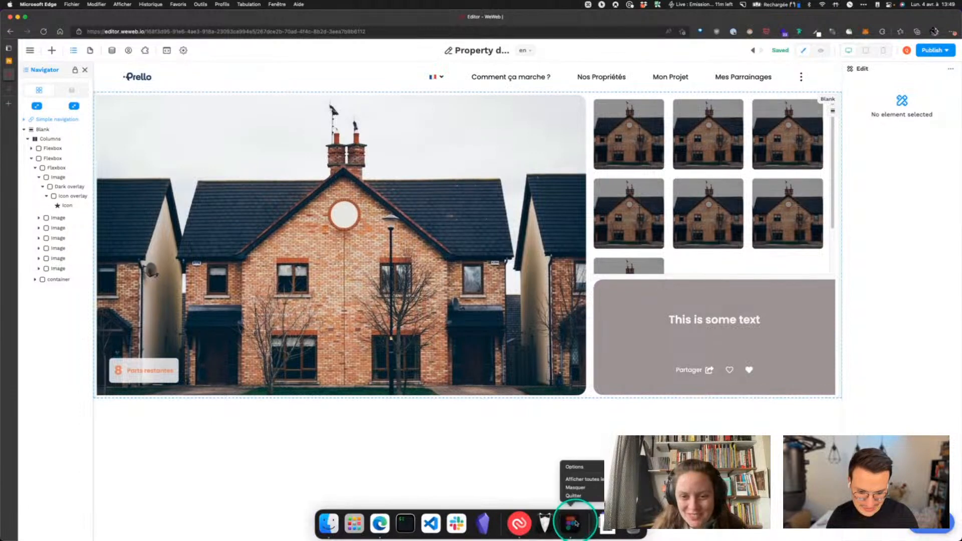
left_click(576, 499)
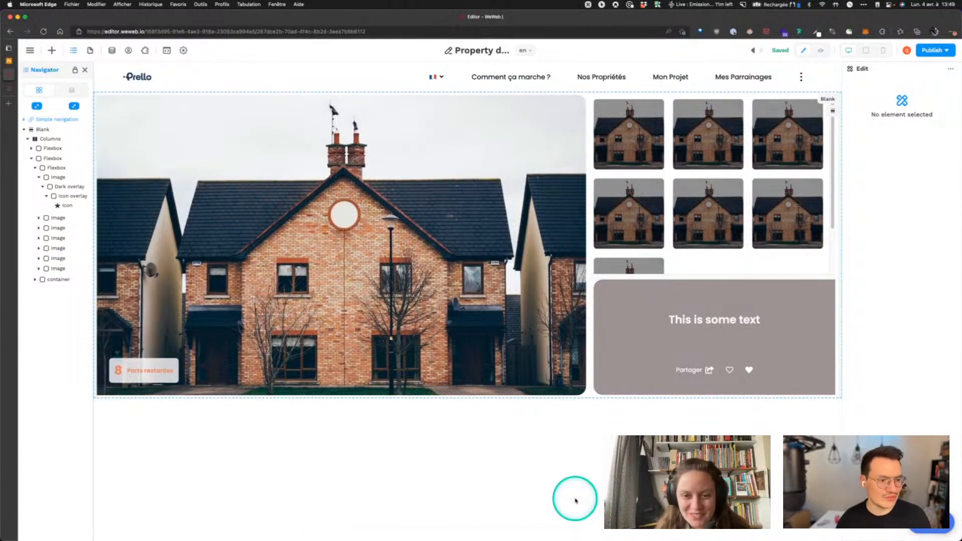
Switch the editor from the Property details page to the Home page
mouse_move(28, 66)
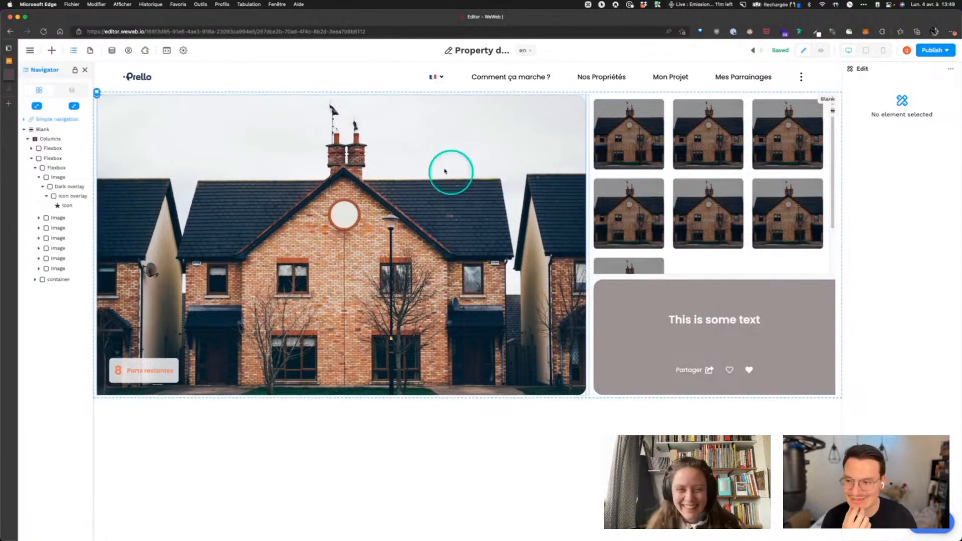
left_click(91, 51)
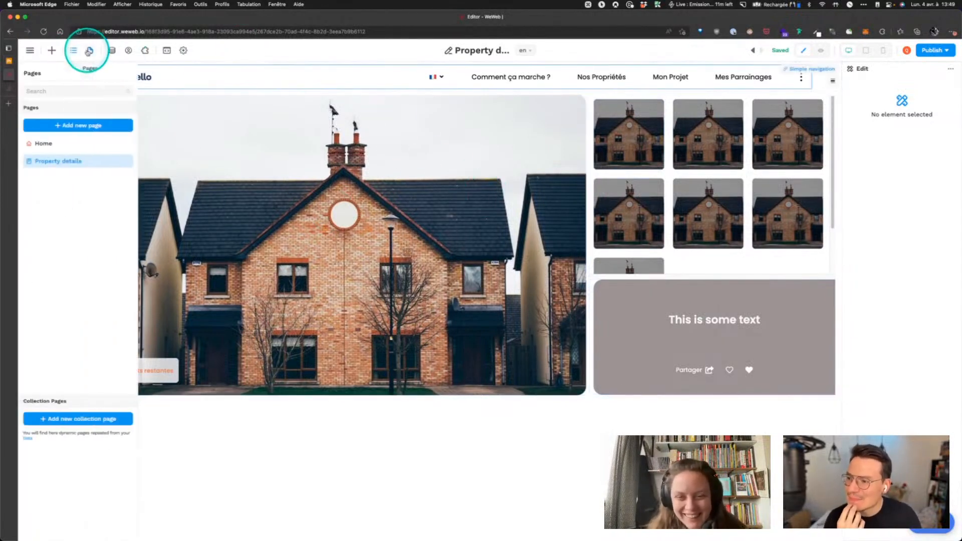
left_click(77, 146)
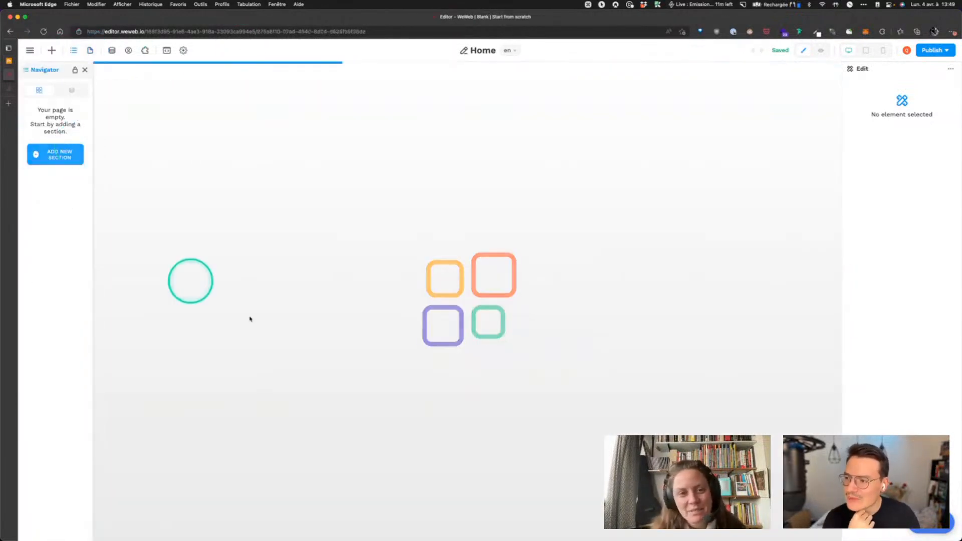
left_click(72, 50)
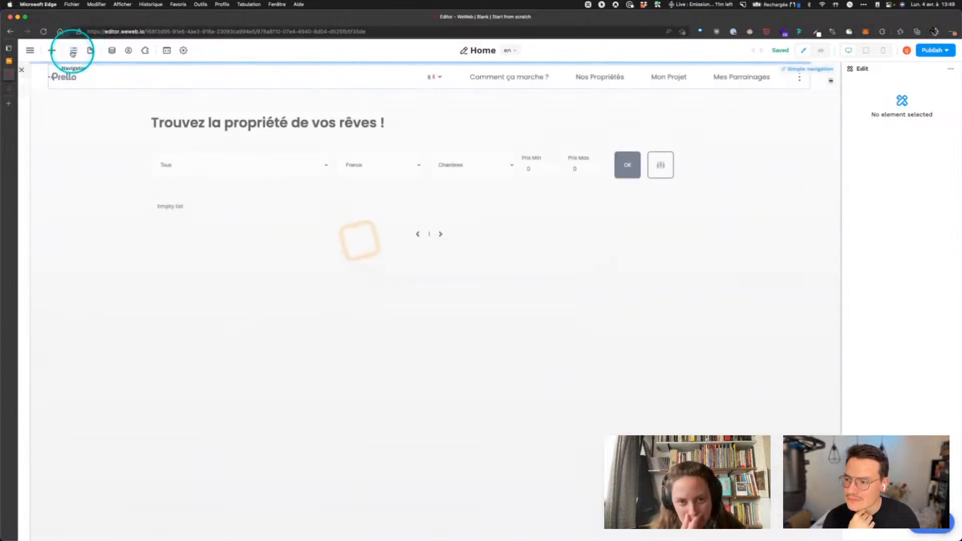
Create and save a website variable named property_id of type Query, leaving its default value empty
left_click(113, 51)
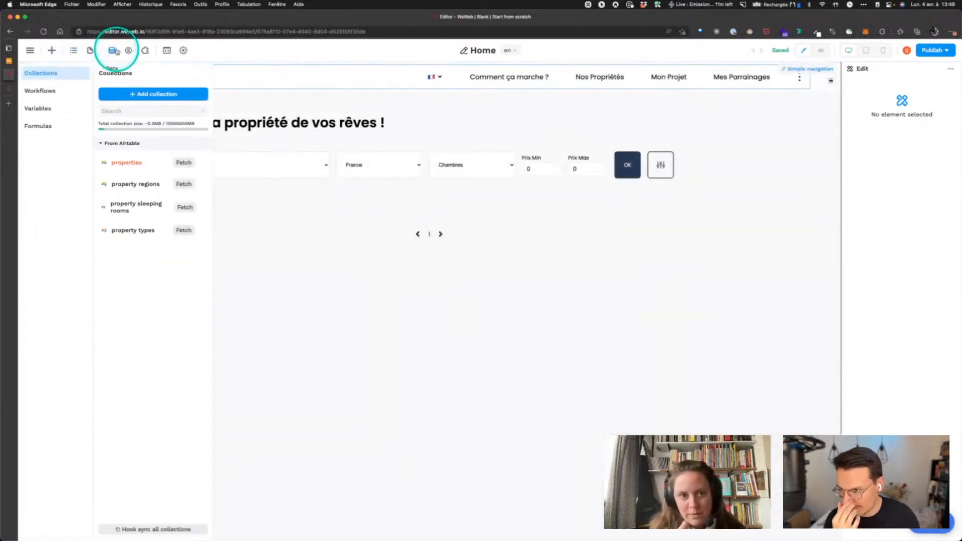
left_click(39, 108)
left_click(152, 95)
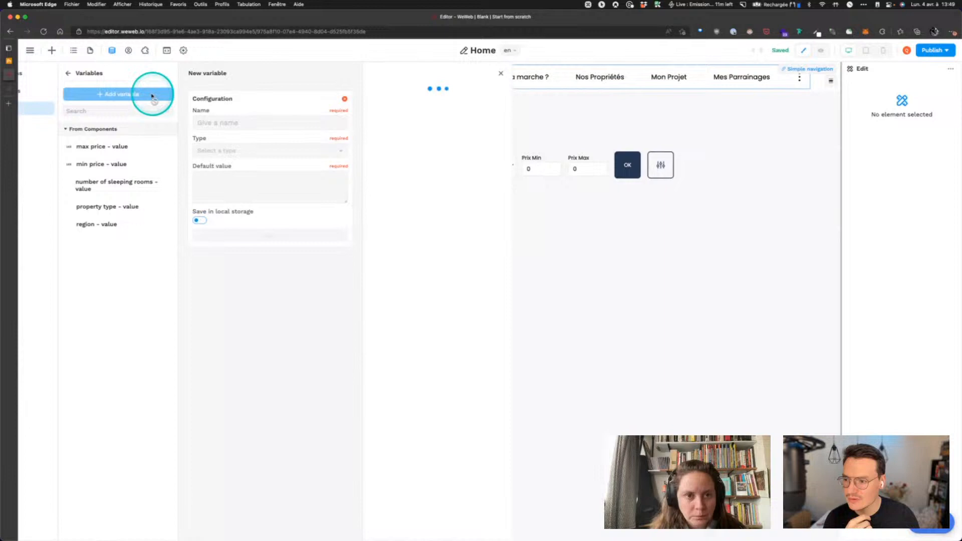
left_click(208, 154)
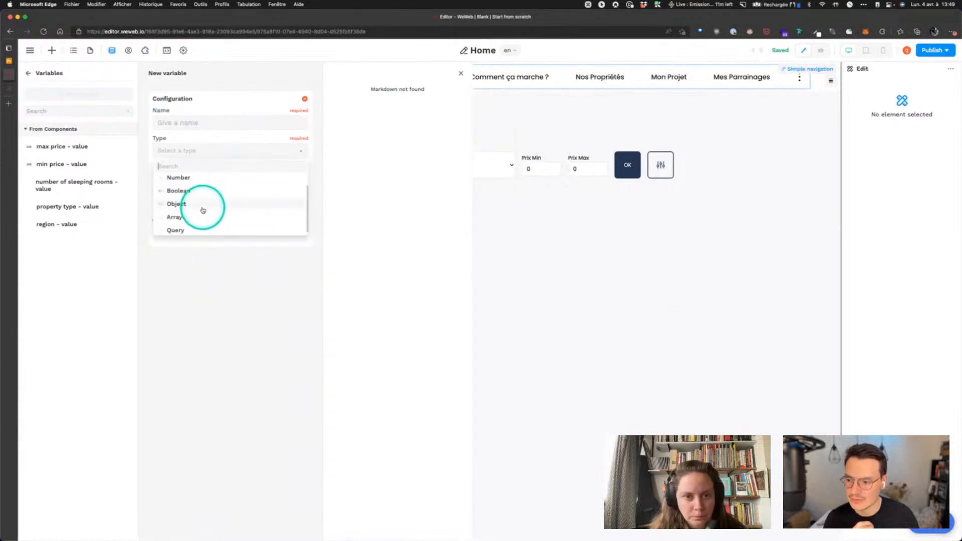
left_click(172, 230)
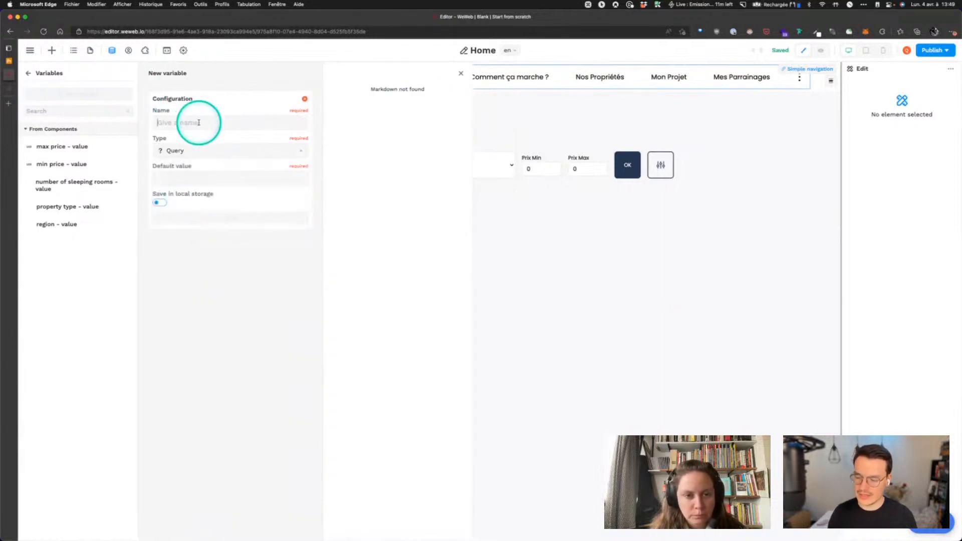
type("proper")
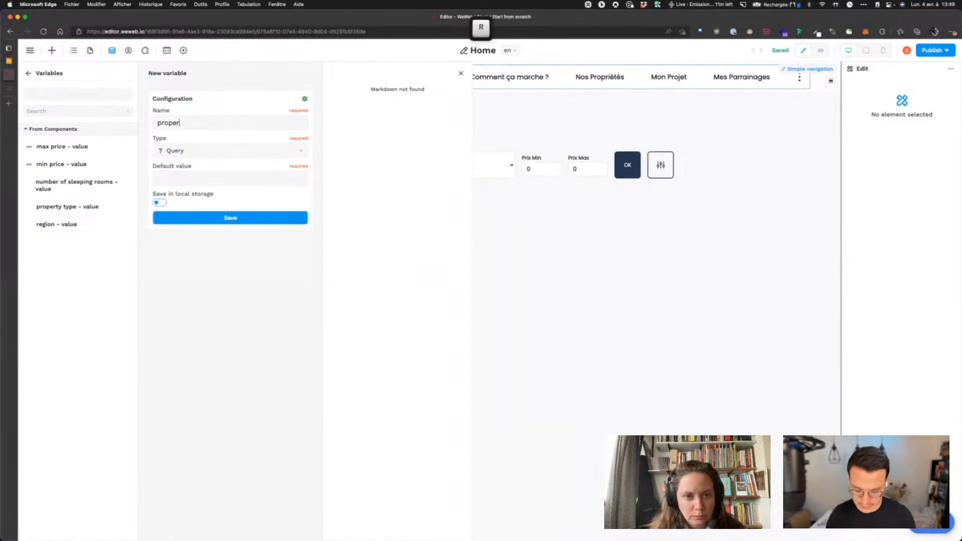
type("ty_id")
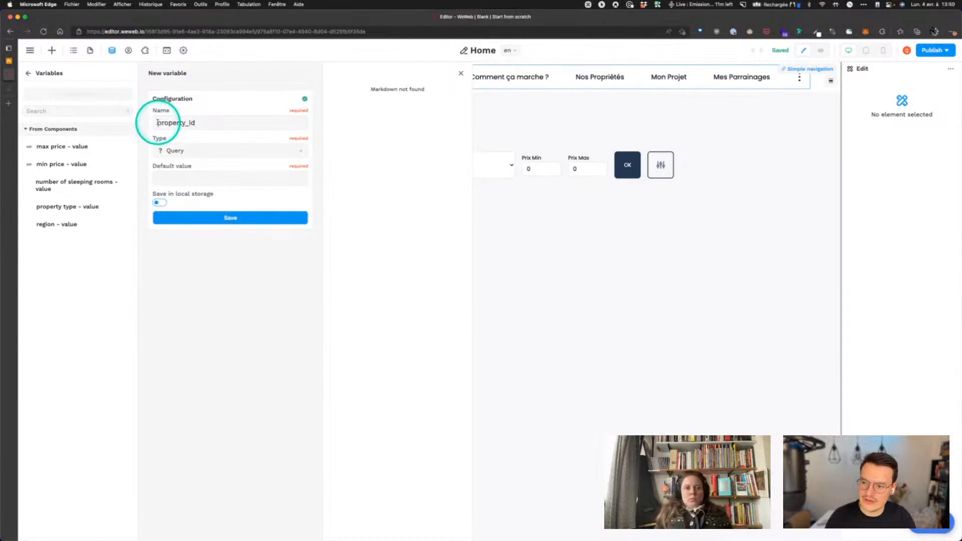
left_click_drag(158, 123, 199, 122)
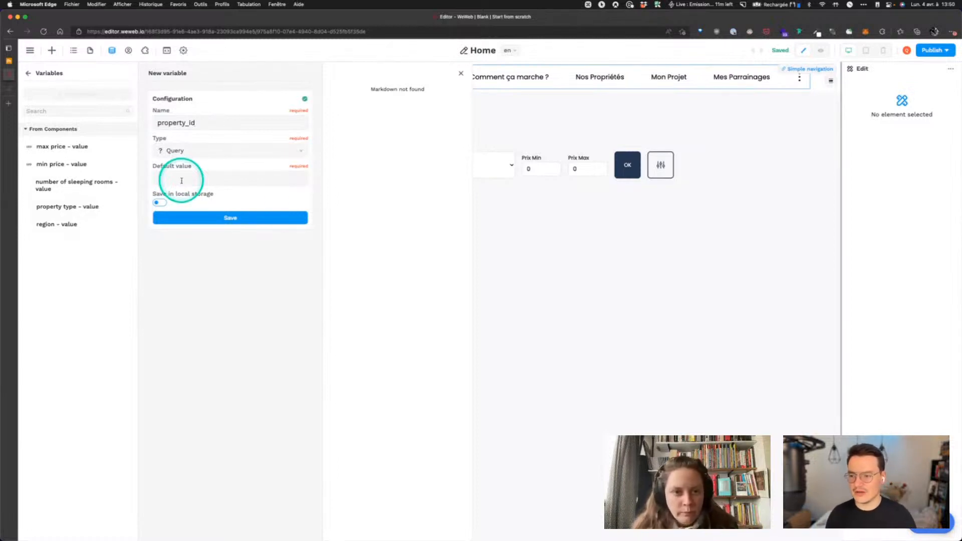
left_click(206, 217)
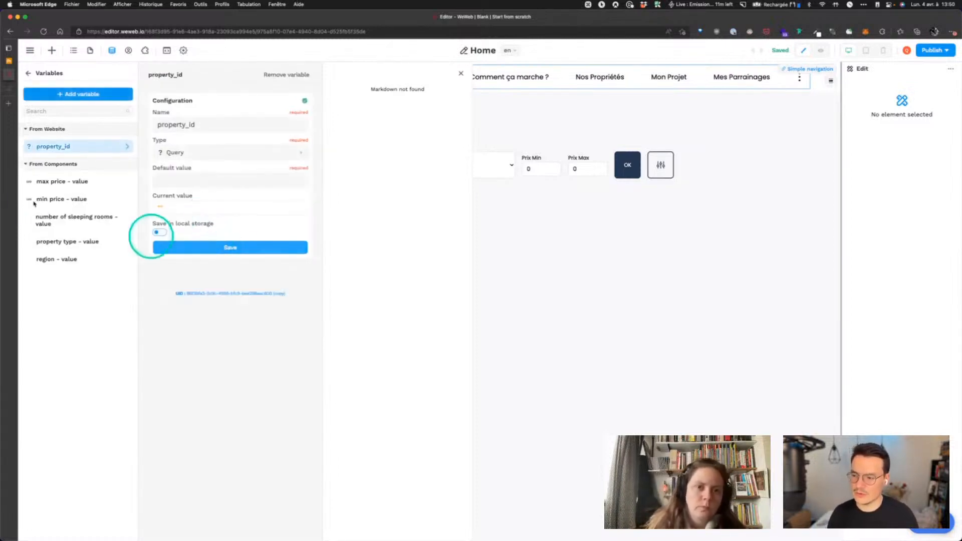
left_click(511, 251)
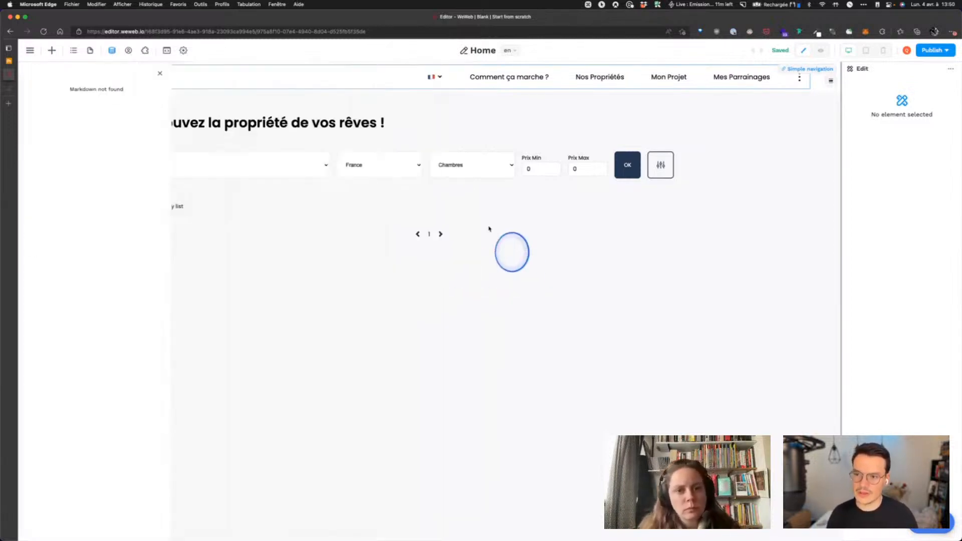
Reload the Home page editor with the query parameter ?property_id=toto appended to its URL
left_click(380, 32)
key("Right")
type("?")
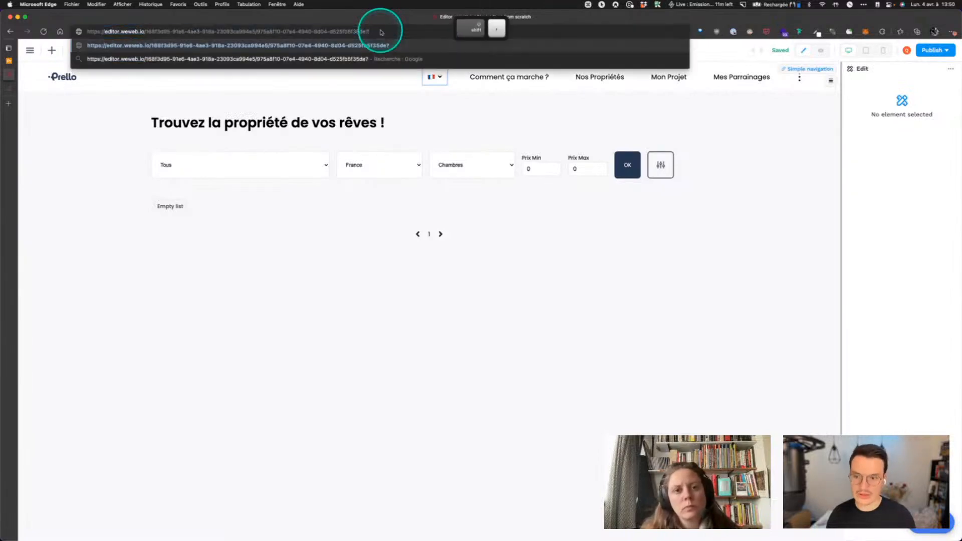
type("property")
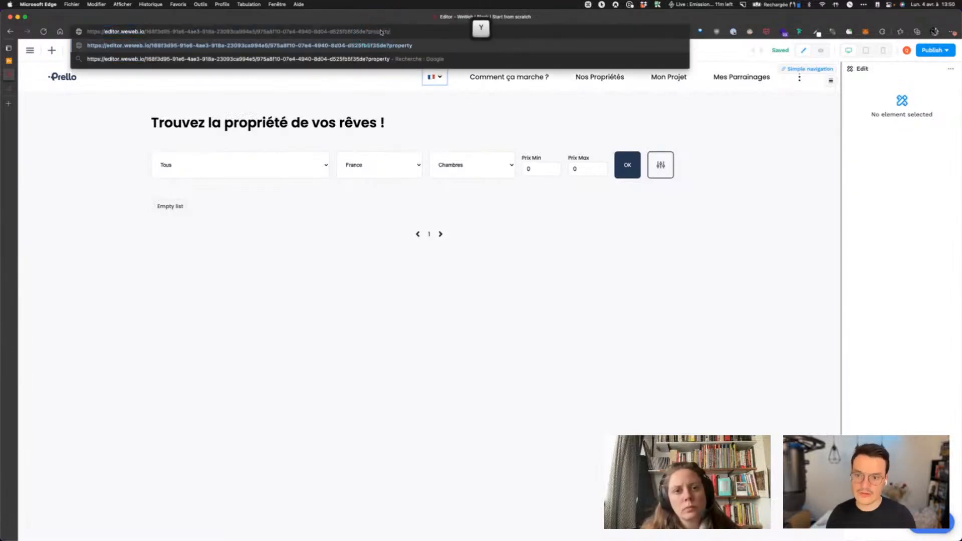
type("_id=toto")
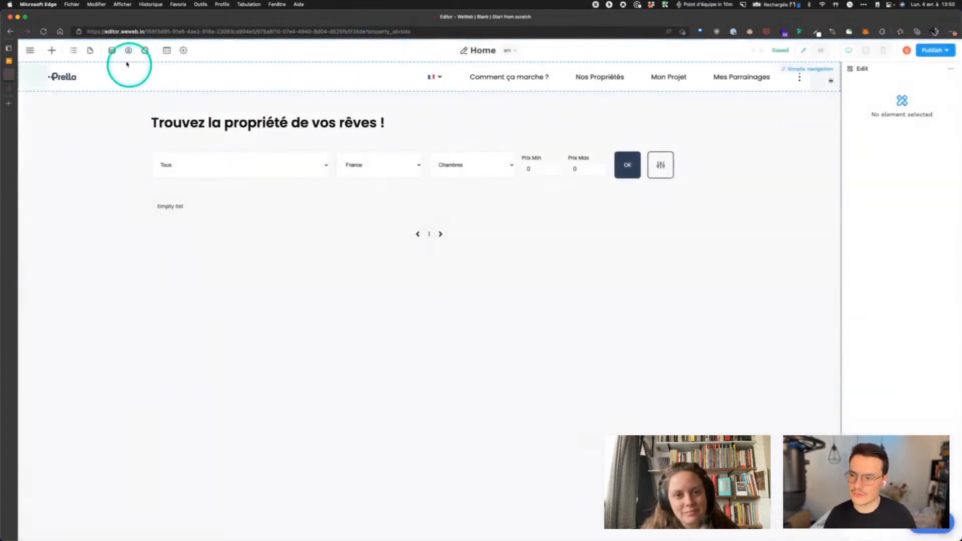
Check the current value of the property_id website variable in the Navigator's variables list
left_click(111, 50)
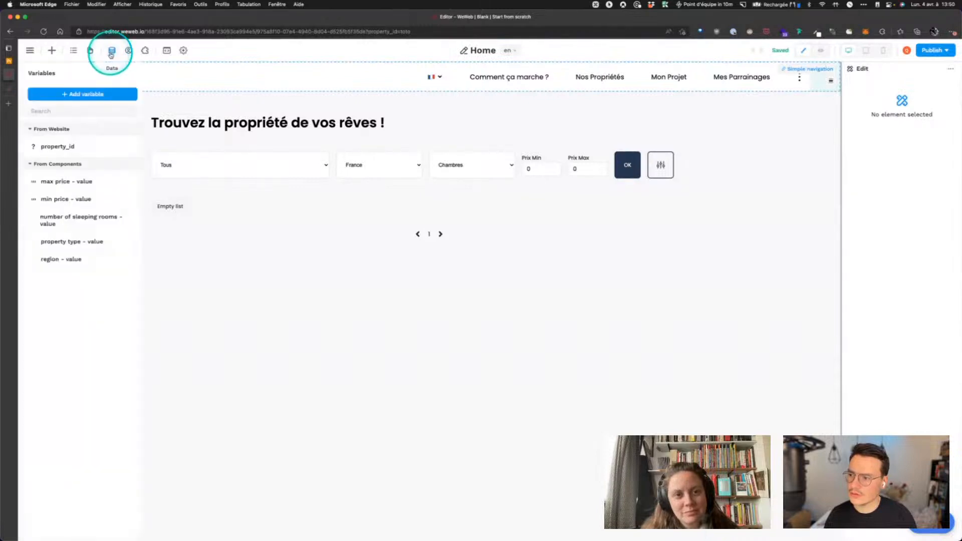
left_click(74, 51)
left_click(102, 97)
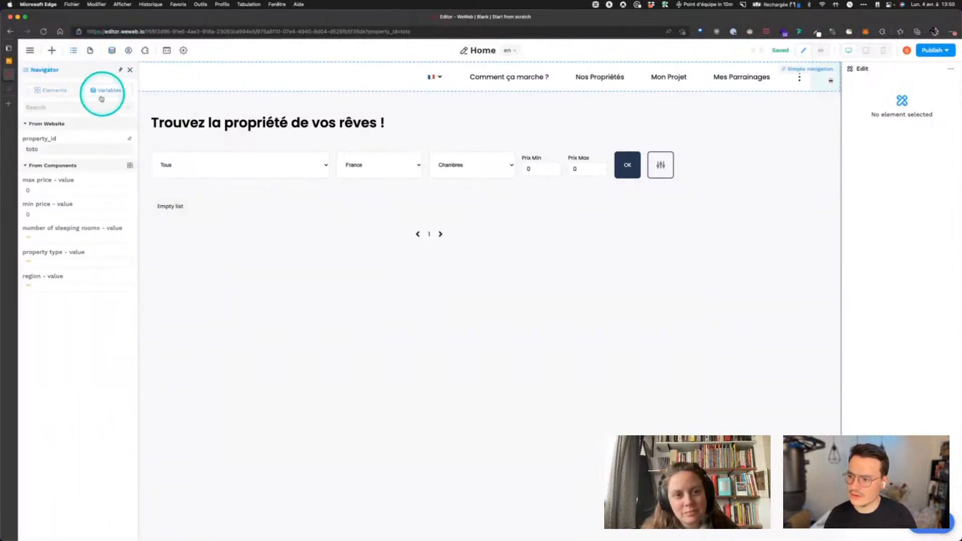
double_click(31, 149)
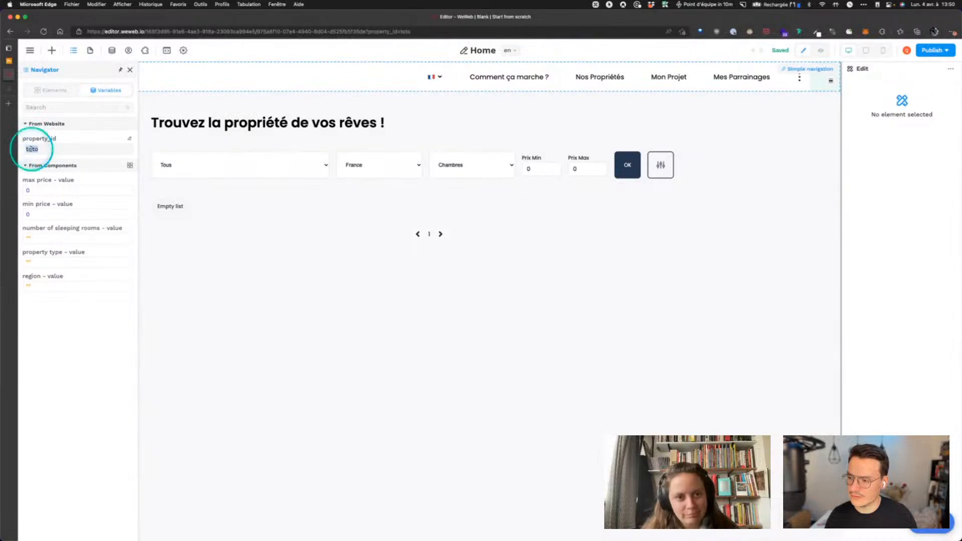
left_click(47, 149)
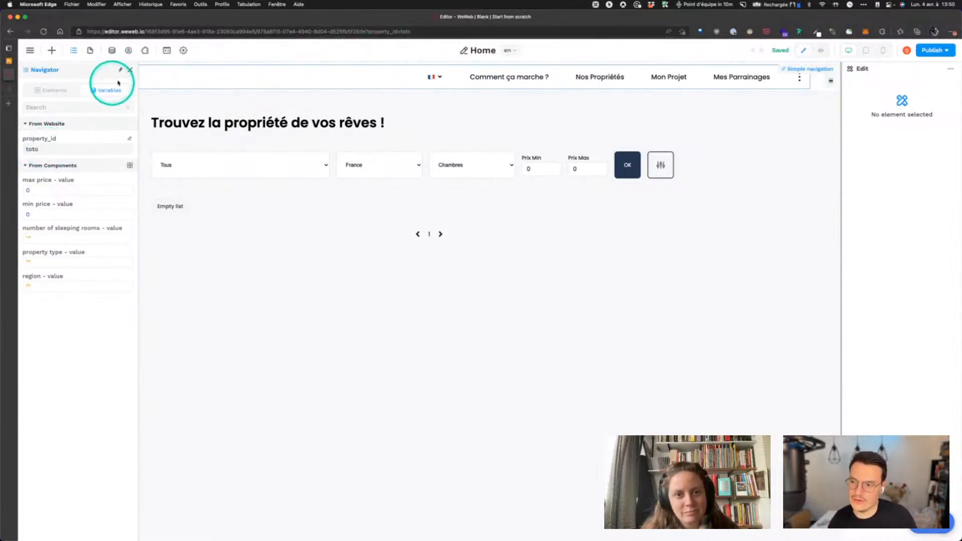
left_click(130, 70)
Fetch the properties collection from Airtable so the property cards load on the Home page
left_click(113, 51)
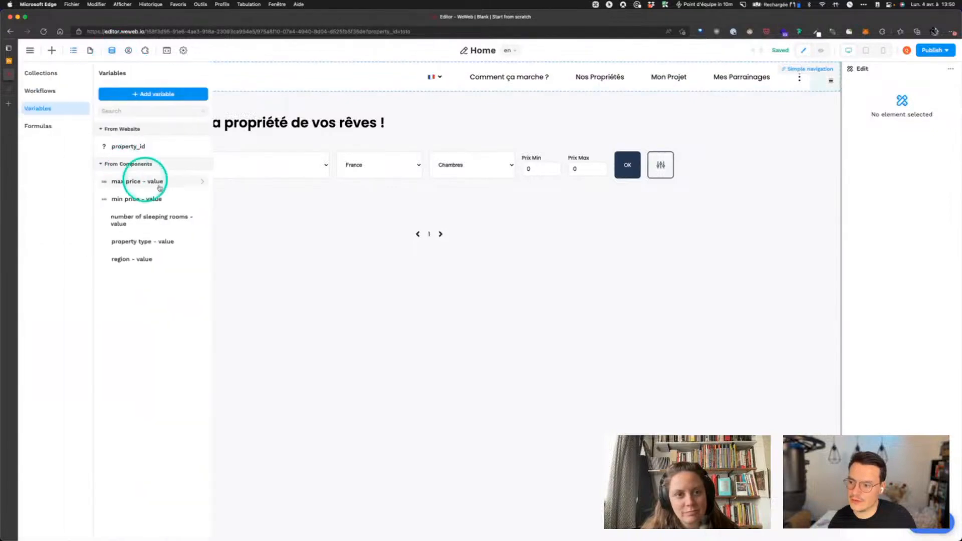
left_click(57, 74)
left_click(184, 163)
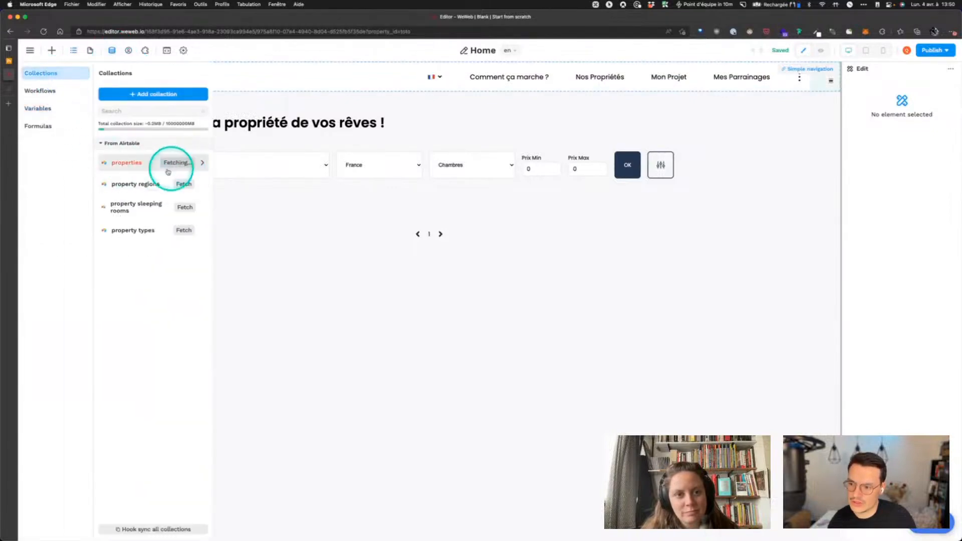
left_click(131, 163)
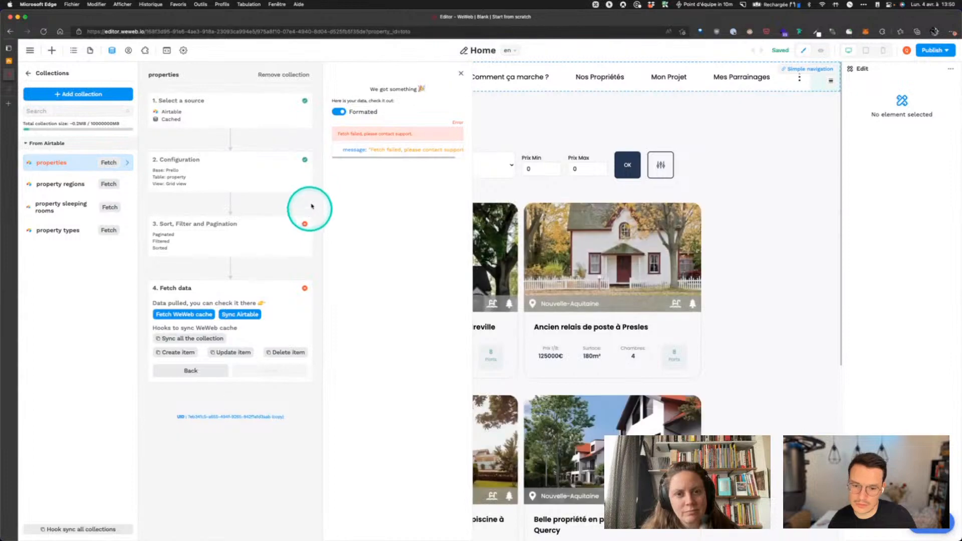
left_click(460, 73)
left_click(499, 181)
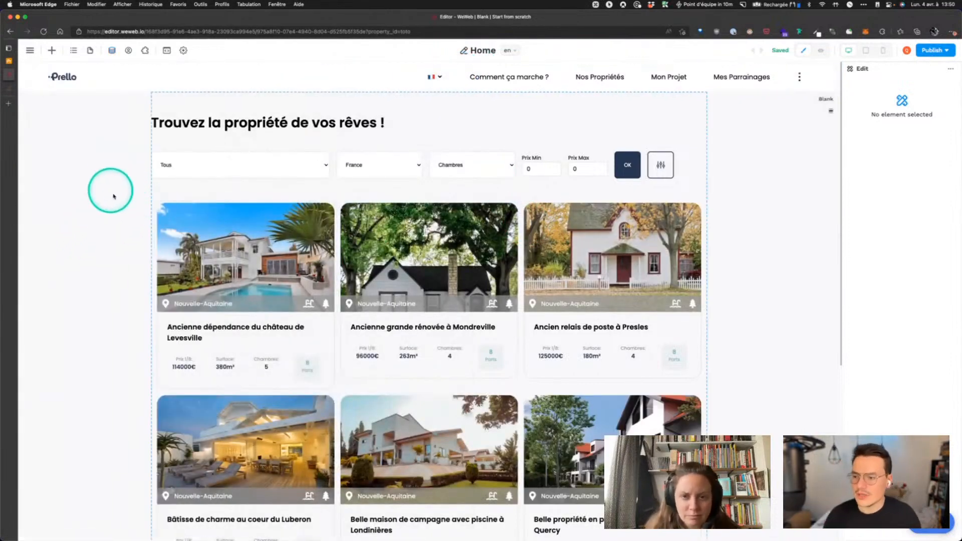
Add a workflow named "go to property page" with an On click trigger to the image div of the first property card
left_click(159, 206)
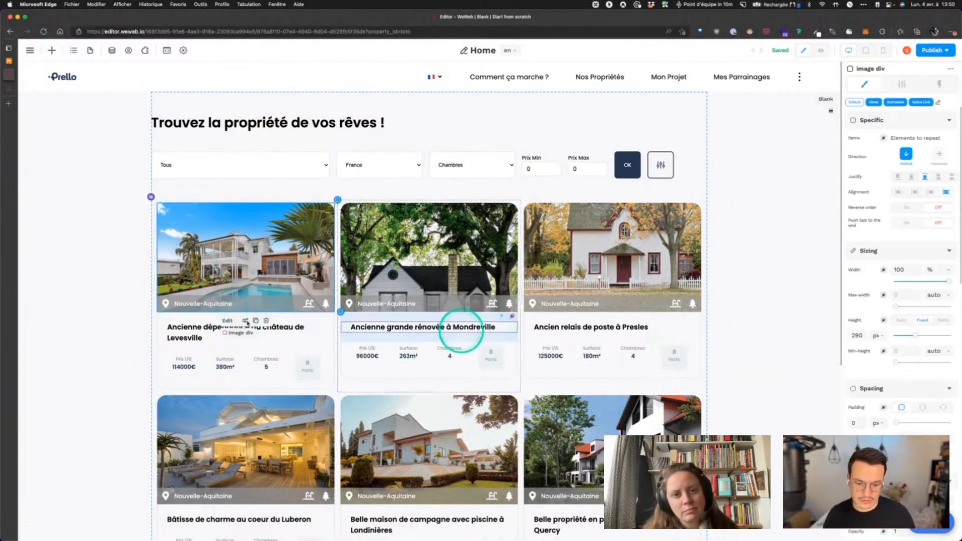
left_click(940, 84)
left_click(890, 191)
left_click(724, 147)
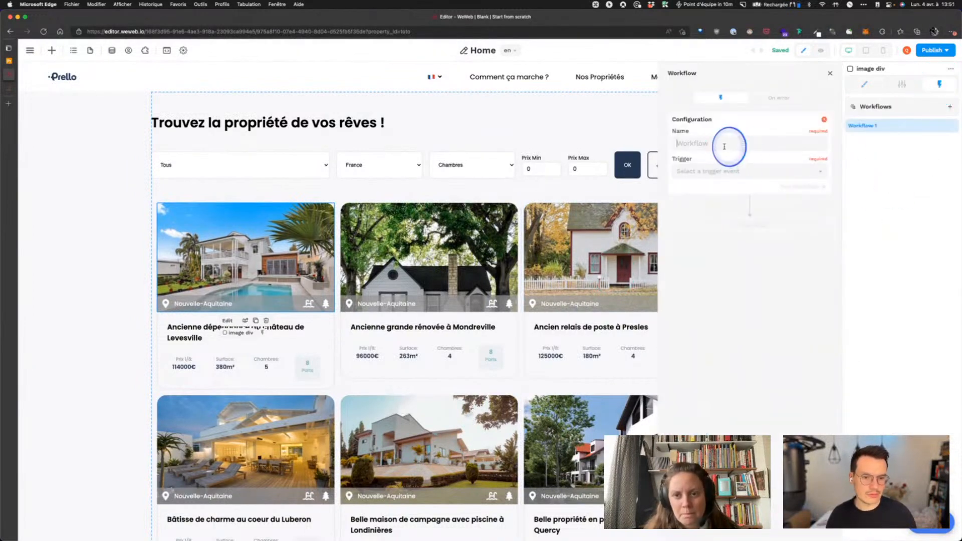
type("go to p")
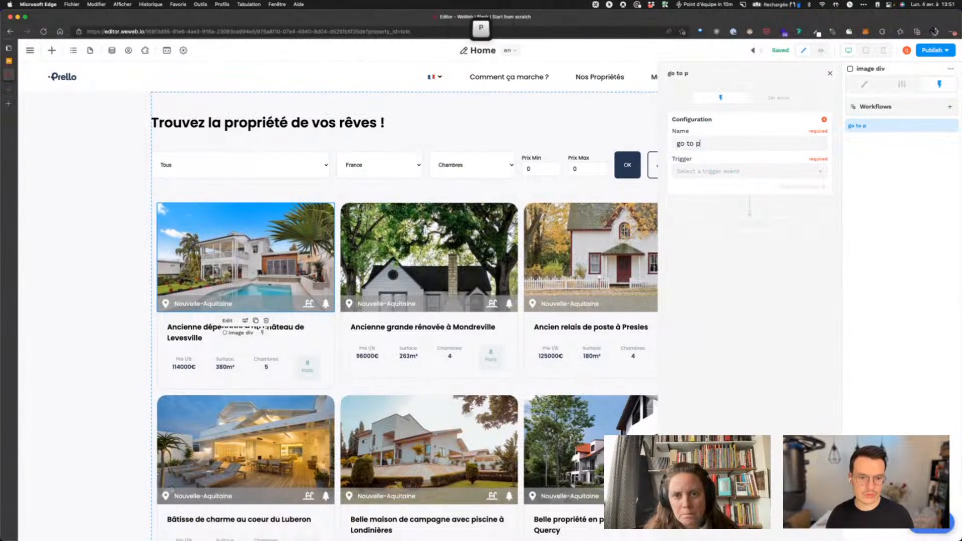
type("roperty page")
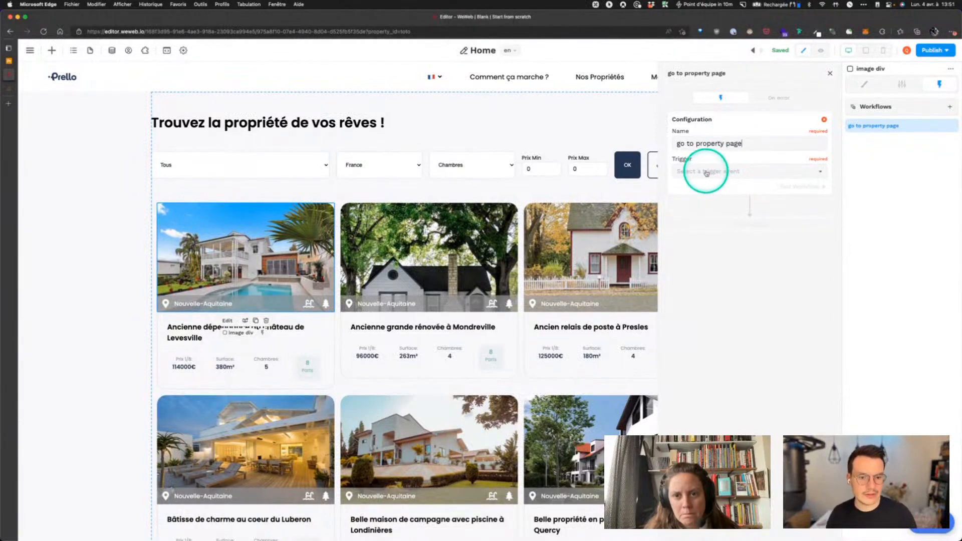
left_click(709, 172)
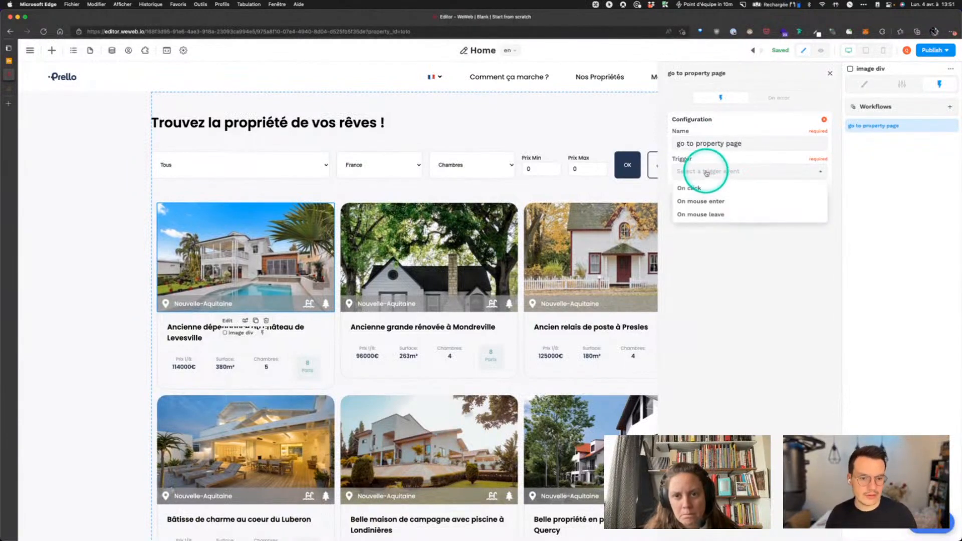
left_click(701, 188)
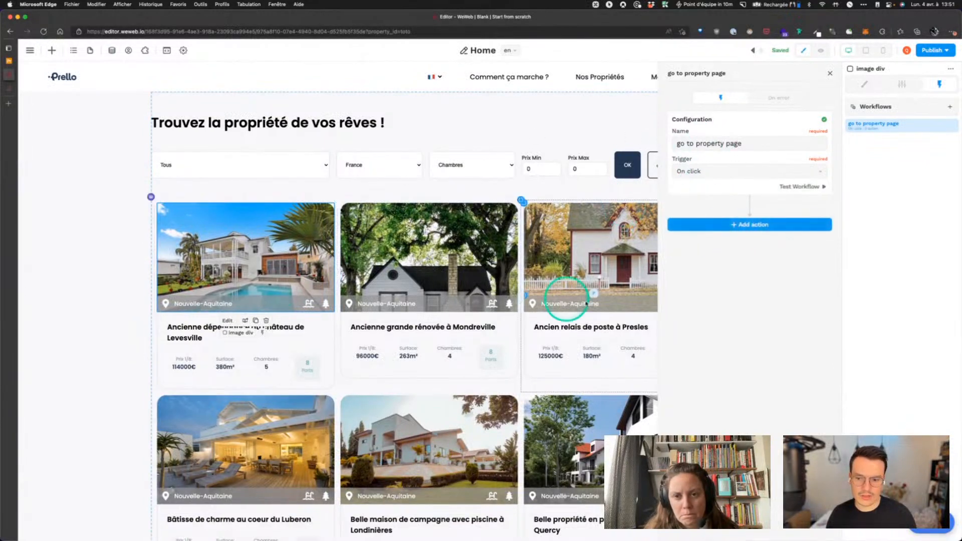
Add a Change page action to the workflow, targeting the Property details page
left_click(755, 227)
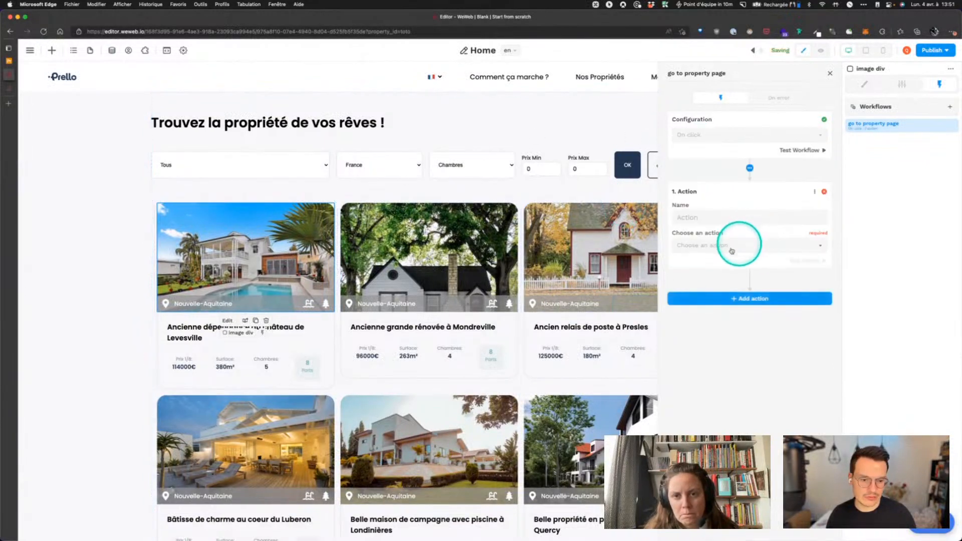
left_click(700, 248)
type("g")
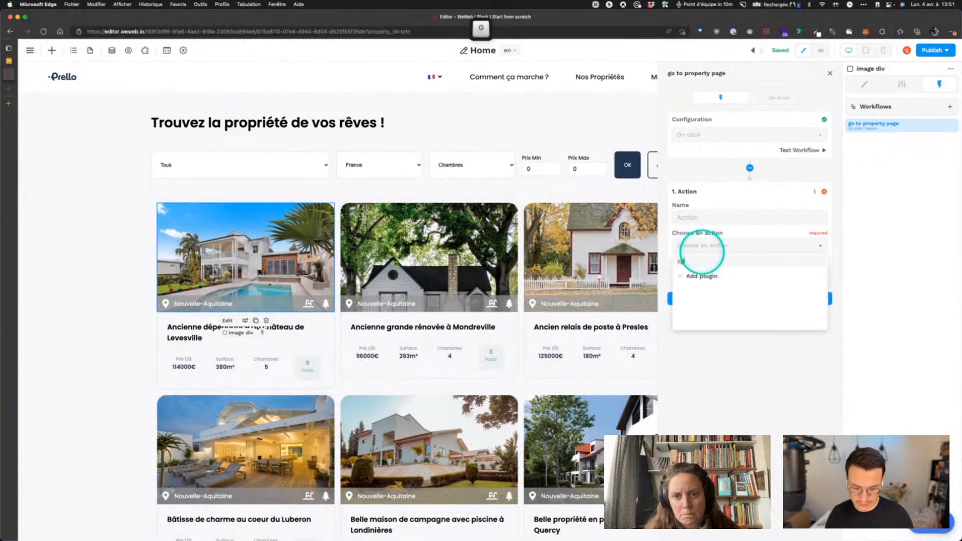
type("ange")
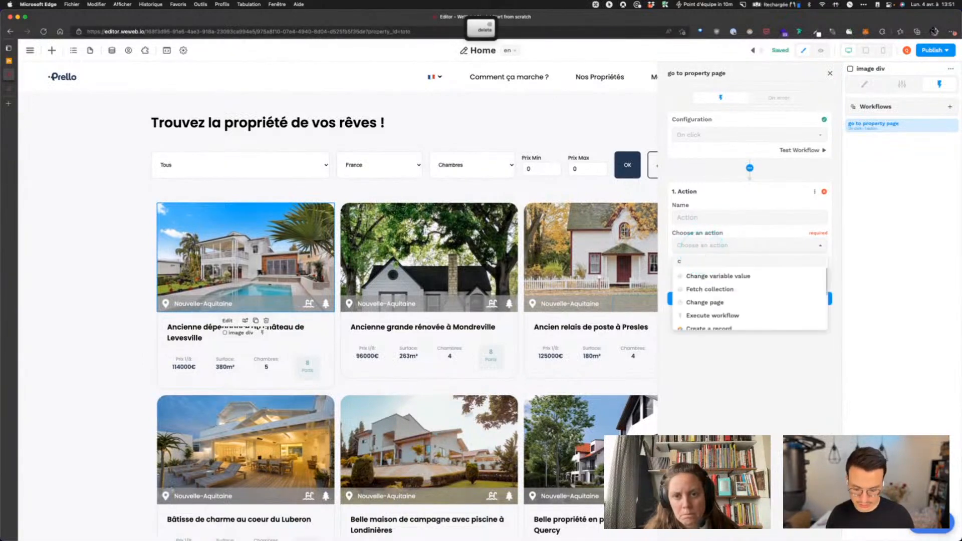
left_click(704, 289)
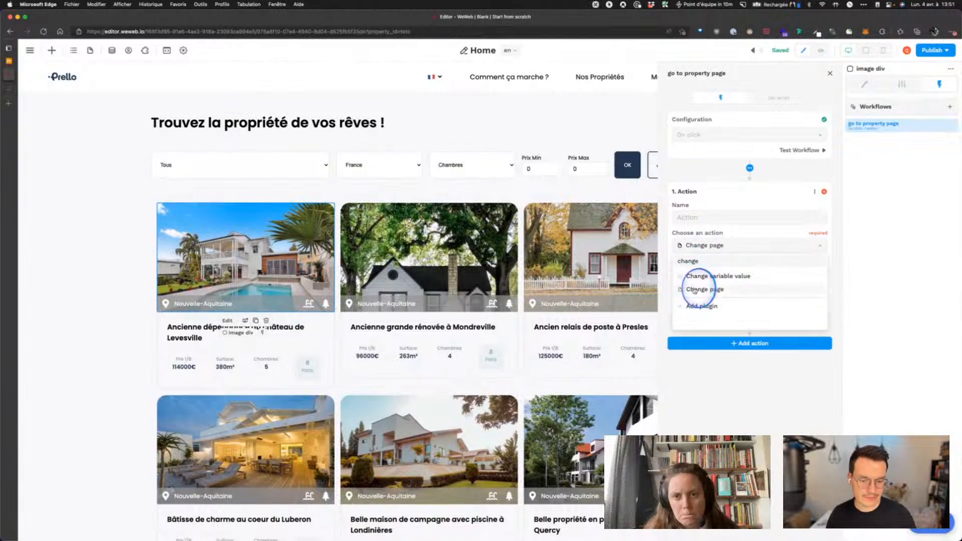
left_click(702, 271)
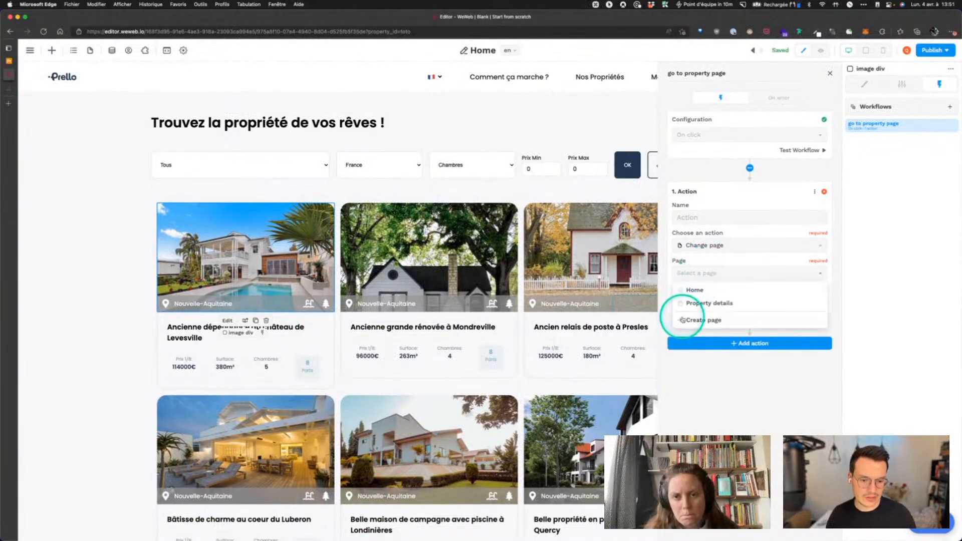
left_click(707, 300)
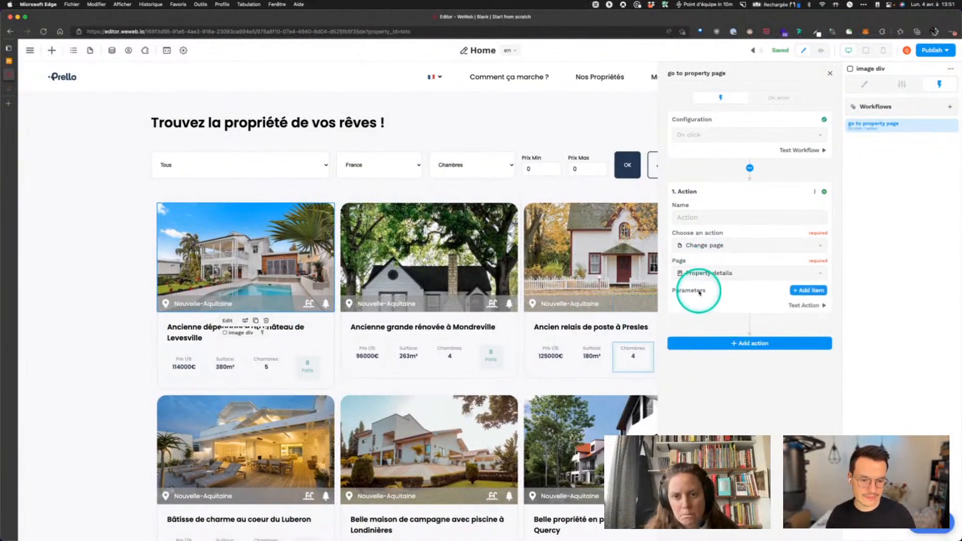
Add a parameter named property_id to the Change page action, using the property_id variable as its value
left_click(810, 290)
left_click(684, 304)
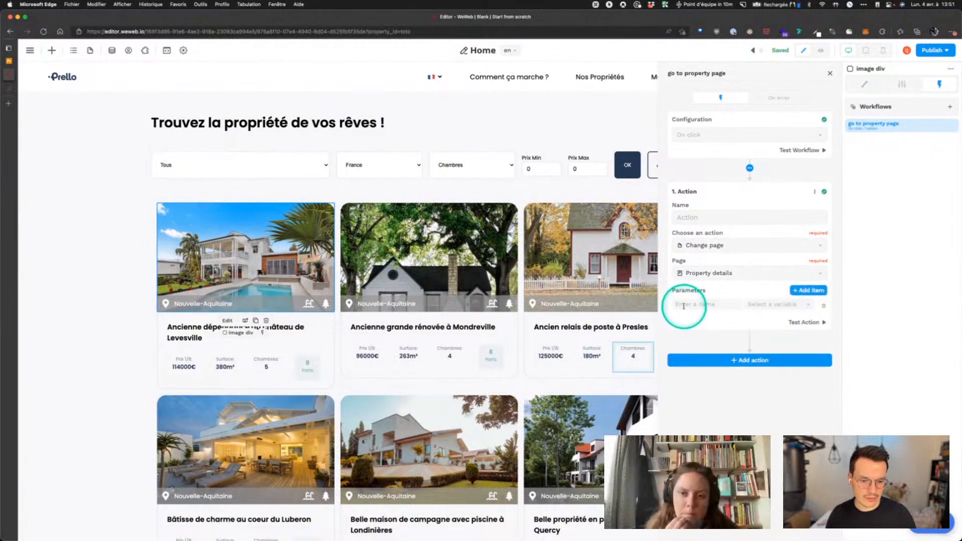
type("property_id")
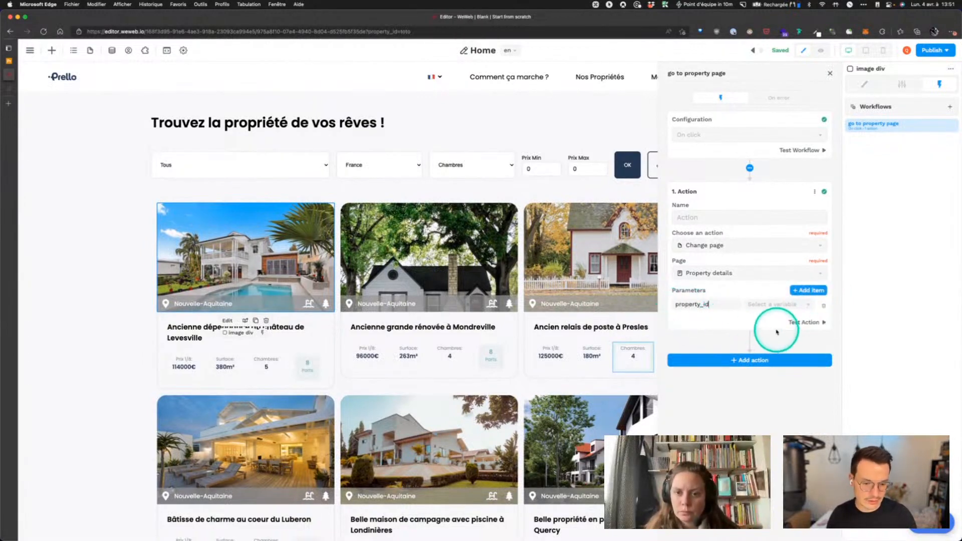
left_click(766, 306)
left_click(764, 320)
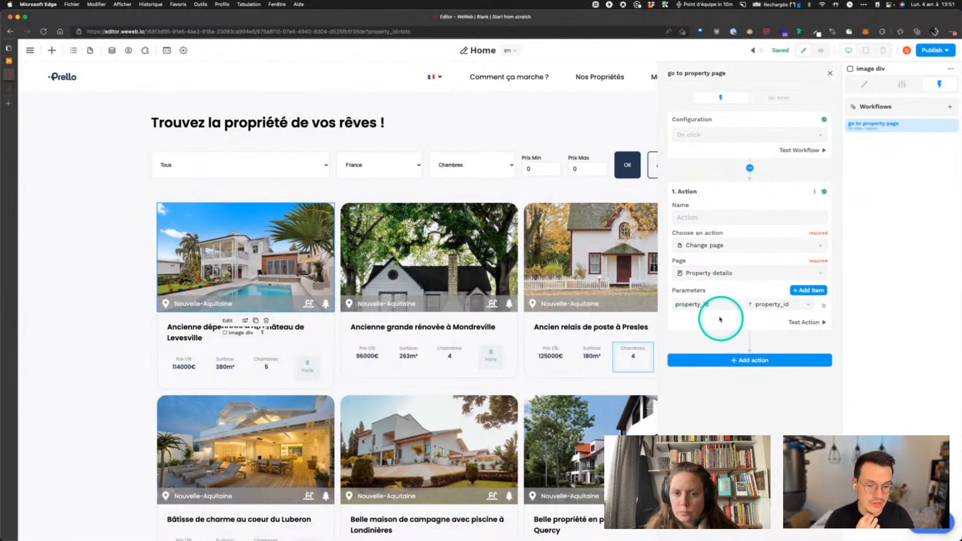
Insert a Change variable value action before the page change, setting property_id to a formula bound to the repeated item's record ID
left_click(749, 168)
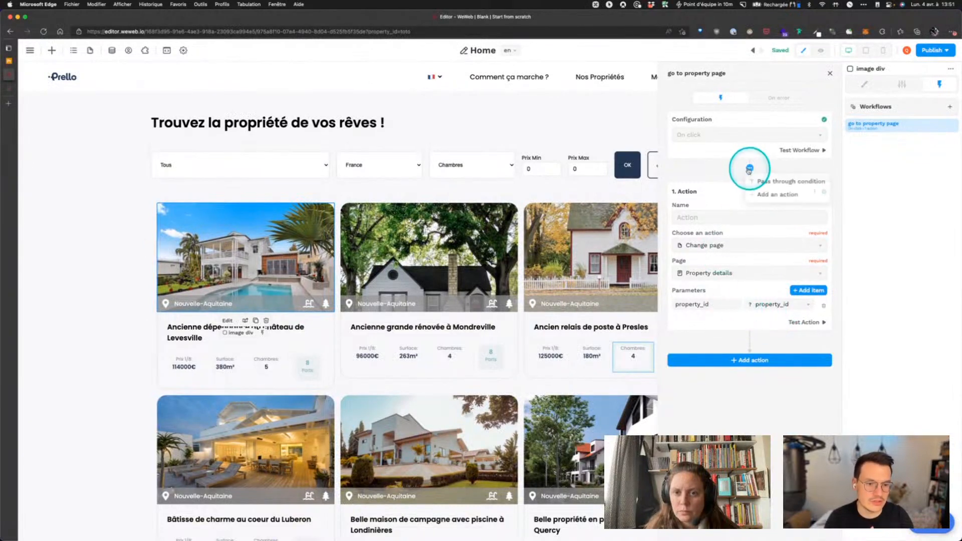
left_click(774, 195)
left_click(708, 246)
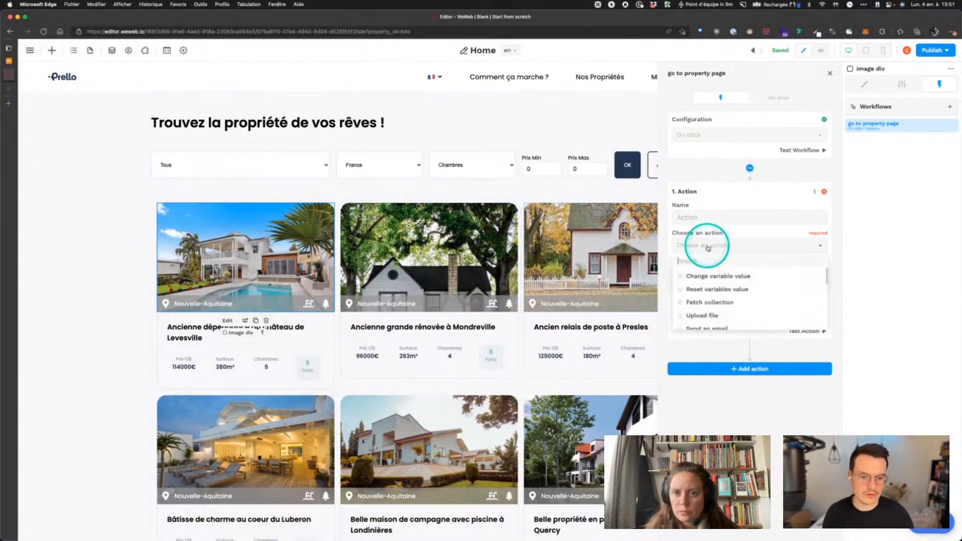
left_click(707, 276)
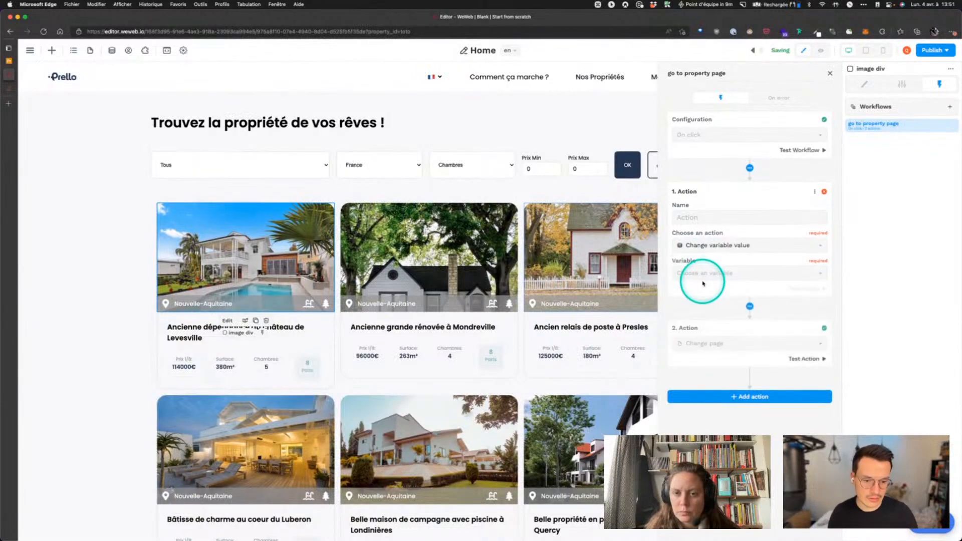
left_click(694, 274)
left_click(703, 304)
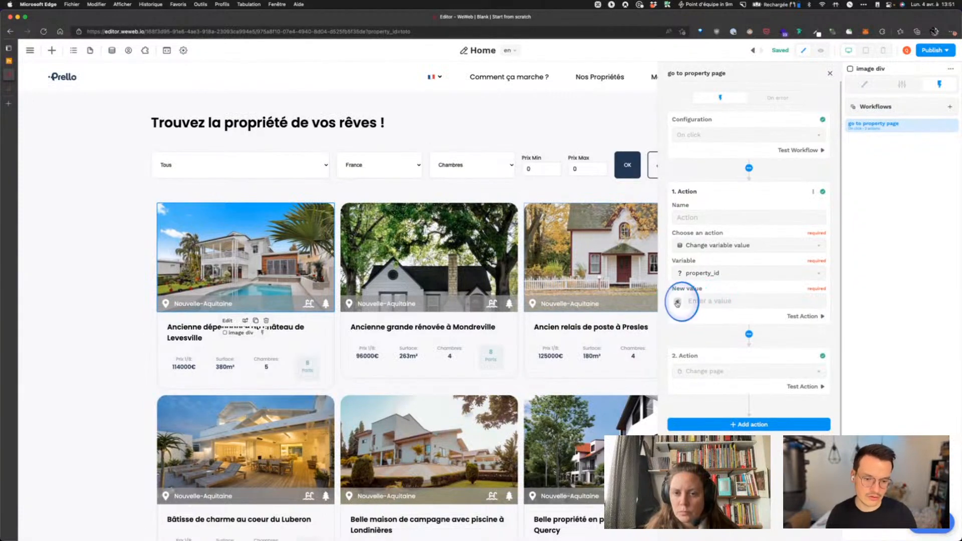
left_click(677, 303)
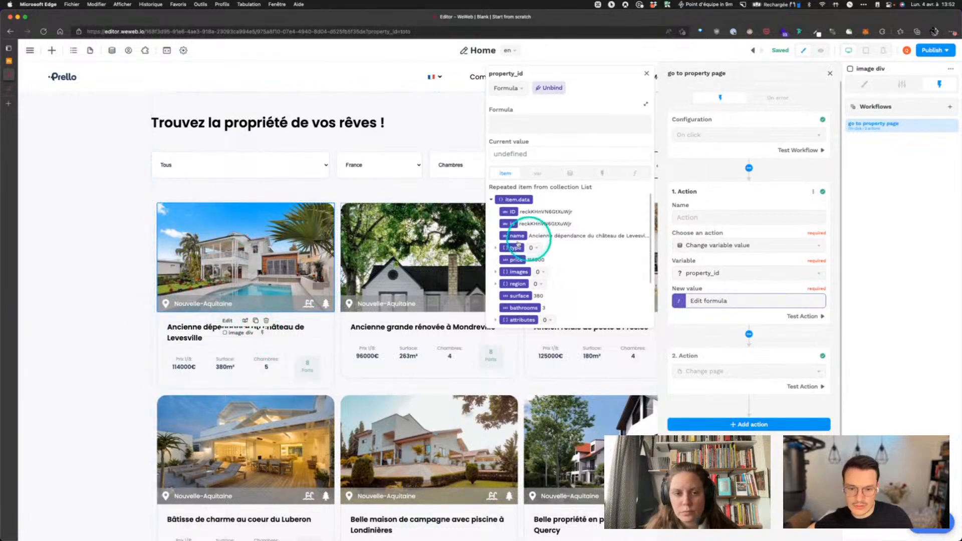
left_click(646, 73)
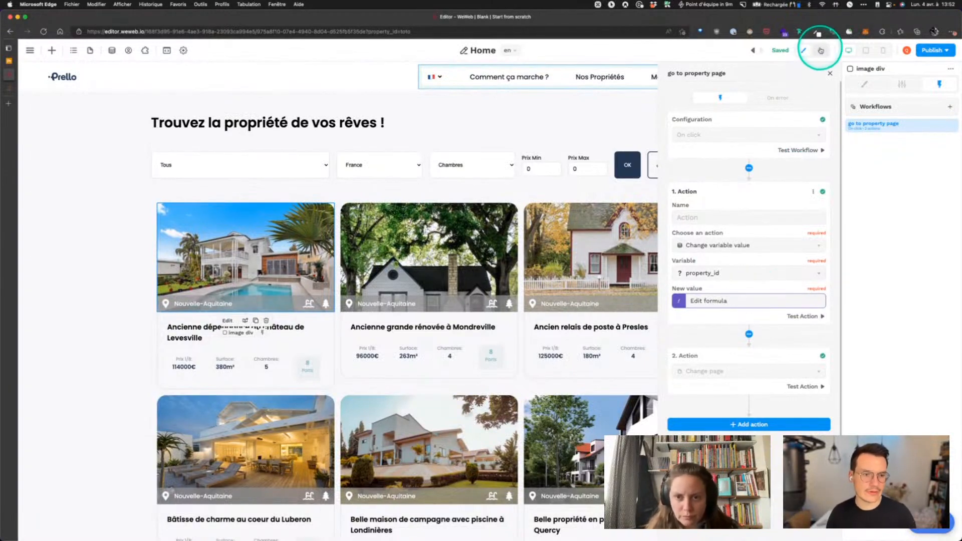
left_click(831, 75)
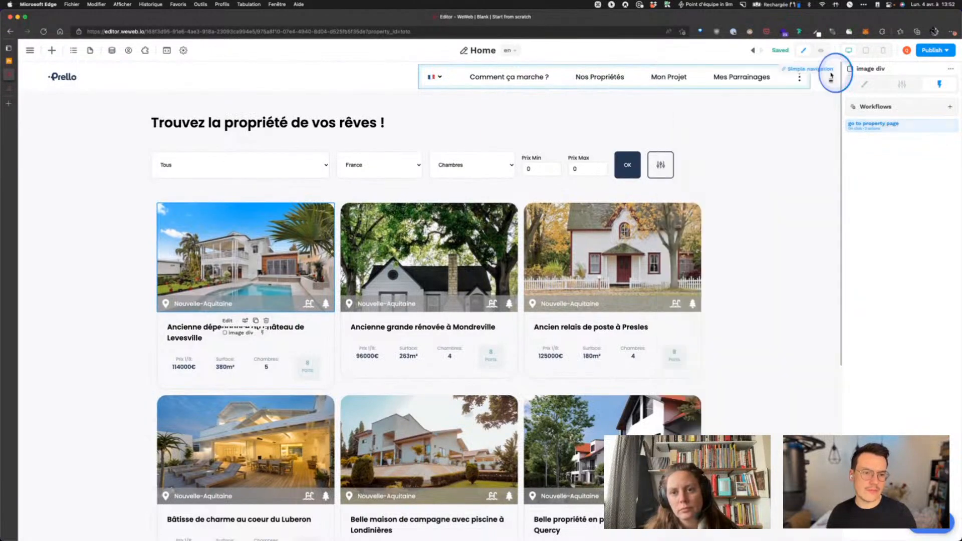
Preview the Home page and test the workflow on the image of the "Ancienne grande rénovée à Mondreville" card
left_click(821, 50)
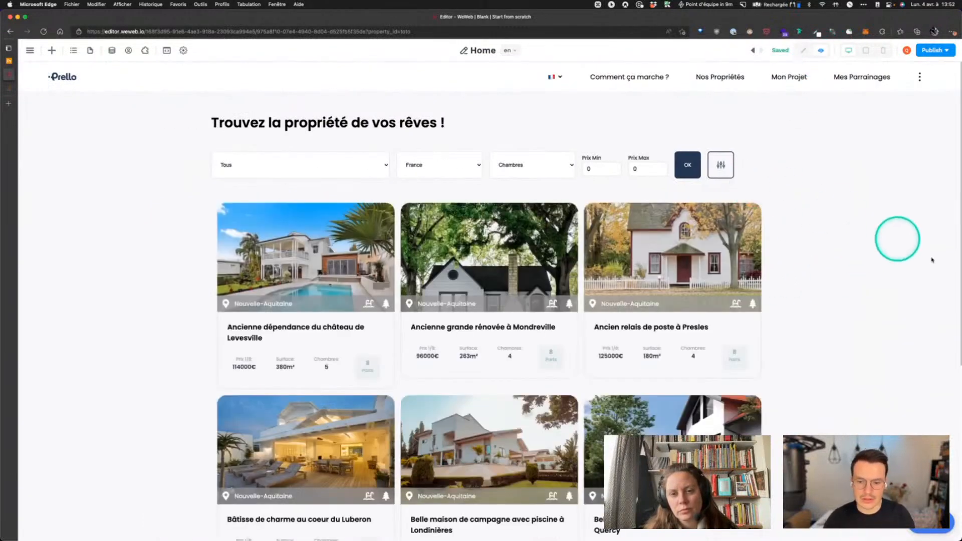
left_click(474, 269)
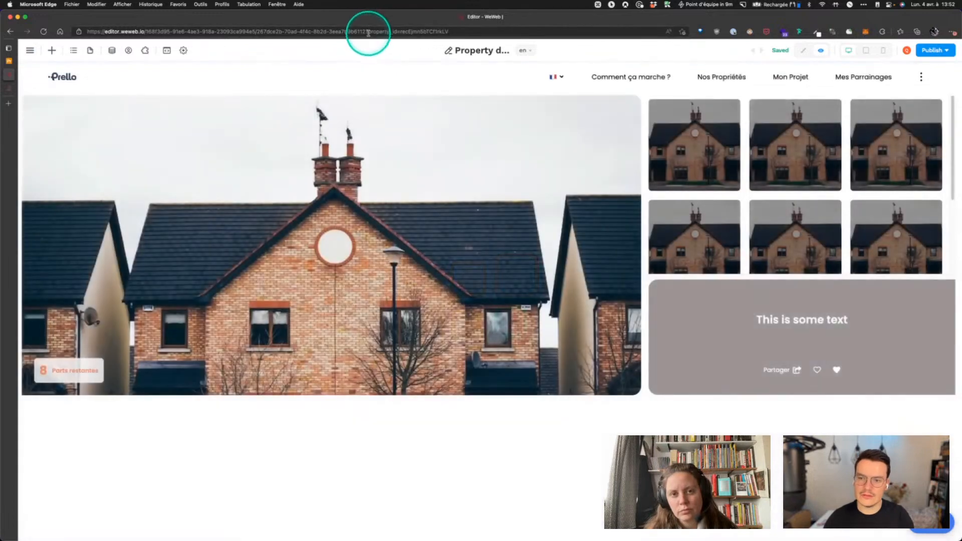
Inspect the property_id query parameter at the end of the previewed page's URL
left_click(367, 31)
left_click(370, 31)
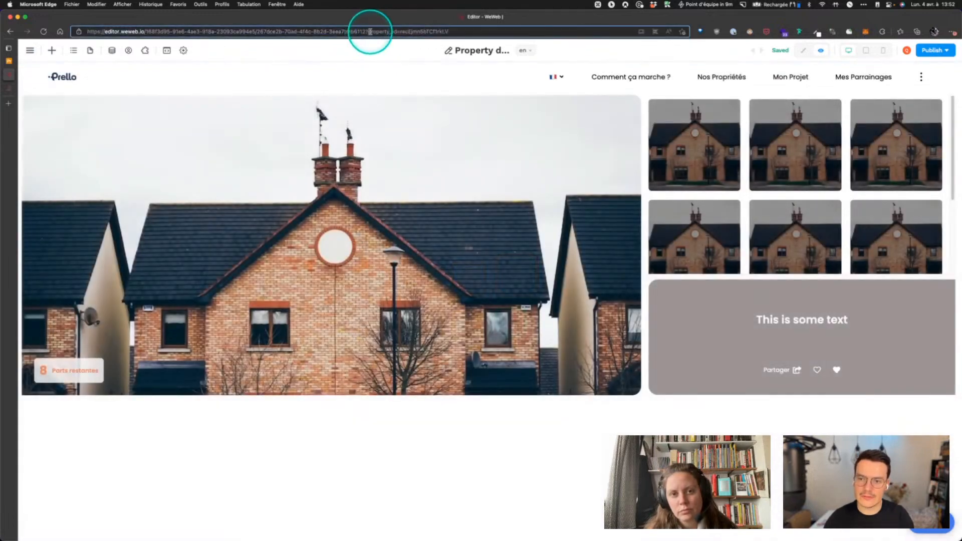
left_click_drag(369, 31, 448, 27)
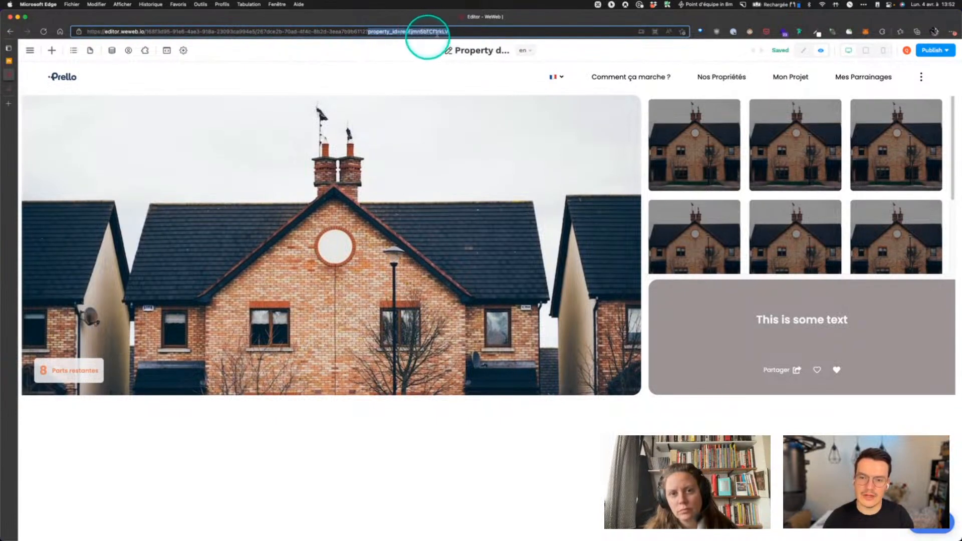
left_click(438, 78)
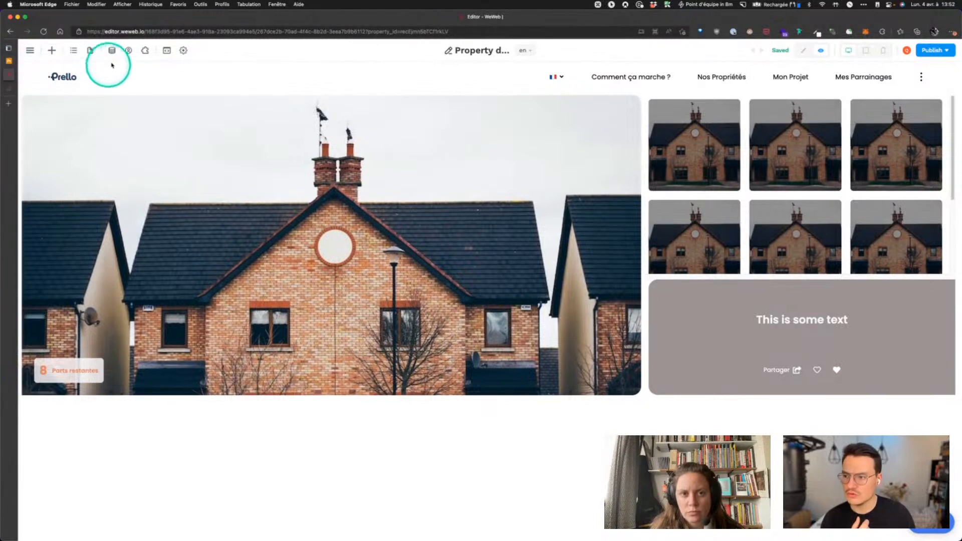
Add a new collection named "selected property" with Airtable as its source and Cached mode
left_click(112, 52)
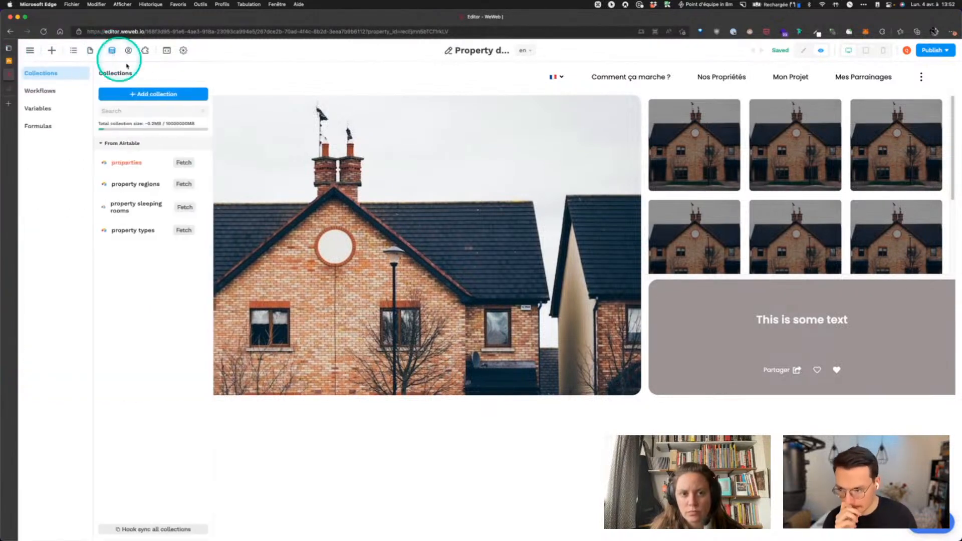
left_click(151, 93)
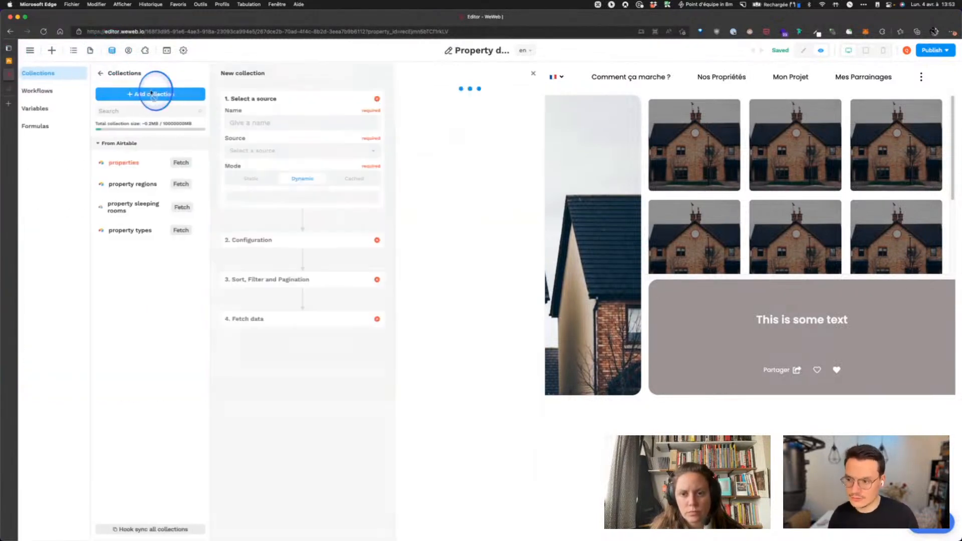
left_click(221, 118)
type("selec")
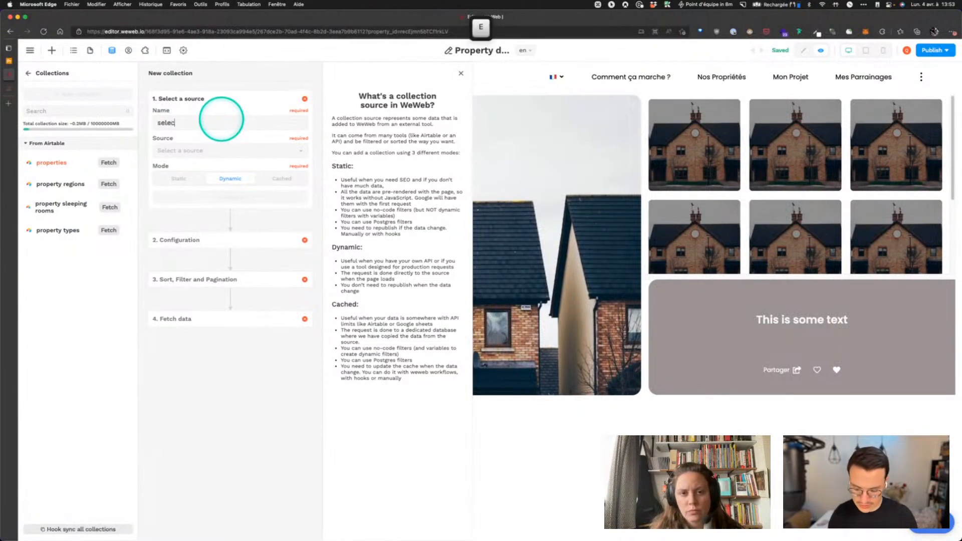
type("ted property")
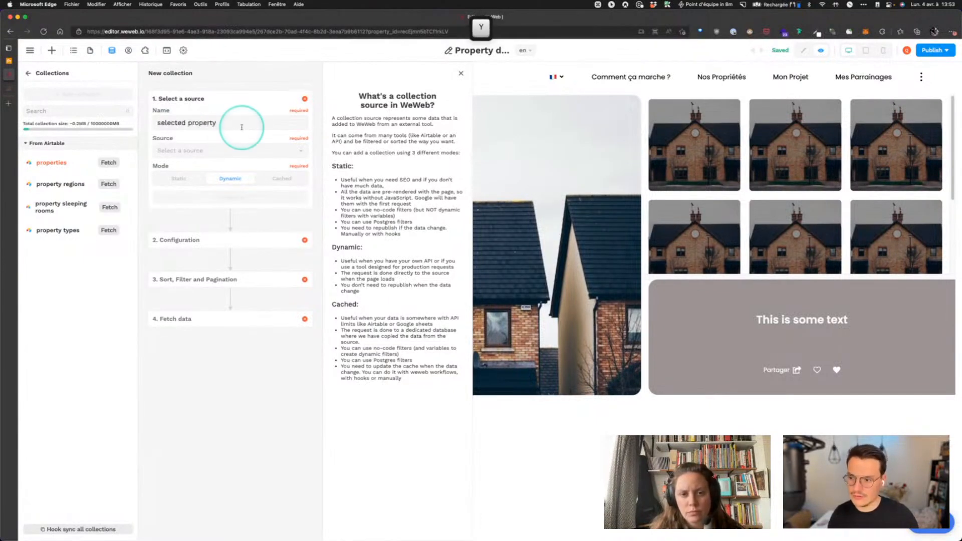
left_click(194, 150)
left_click(194, 162)
left_click(286, 178)
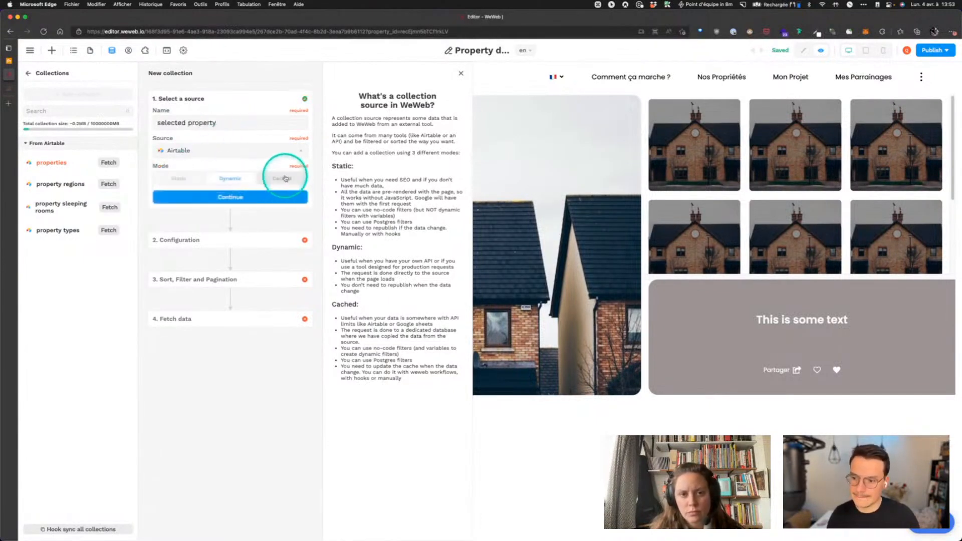
left_click(215, 198)
Configure the collection to fetch the property table in its Grid view from the Prello base
left_click(183, 184)
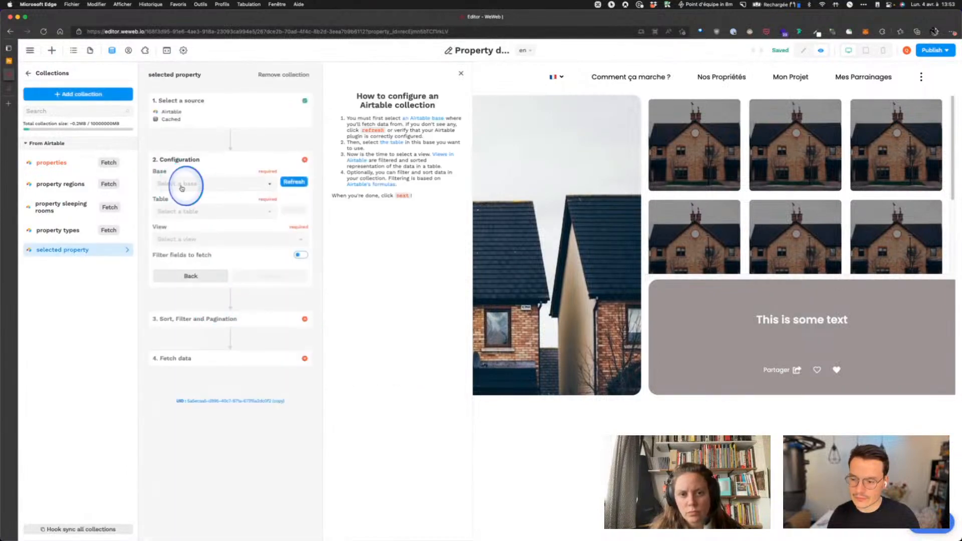
left_click(182, 188)
type("pre")
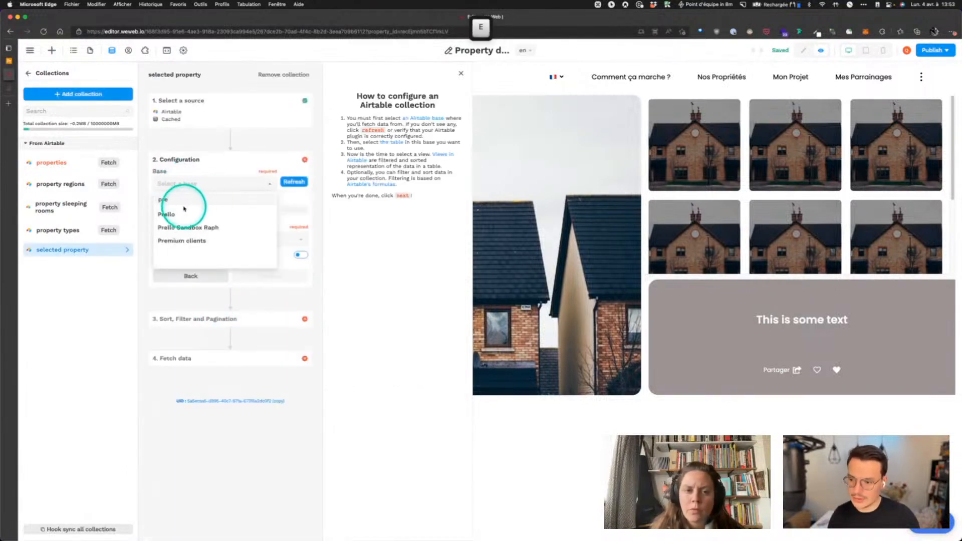
left_click(184, 212)
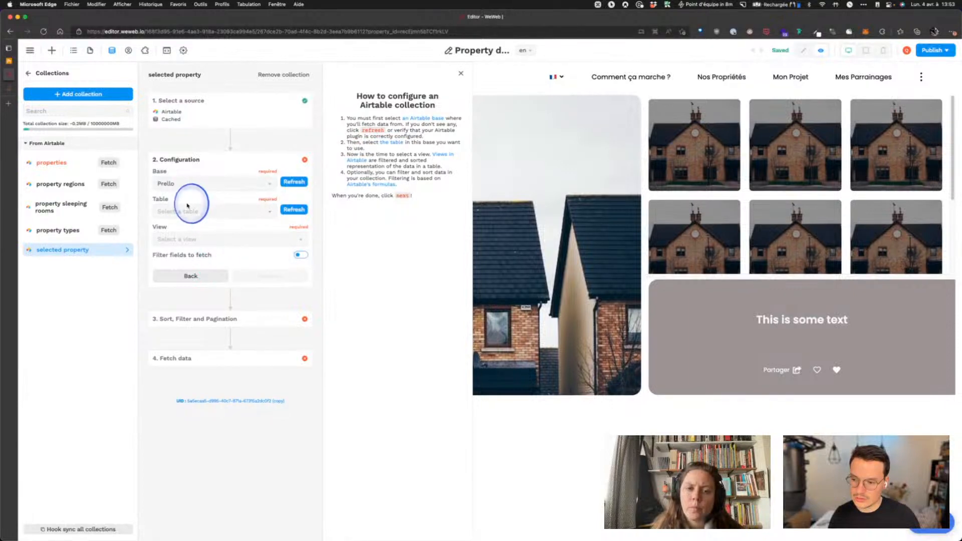
left_click(187, 206)
left_click(189, 222)
left_click(257, 277)
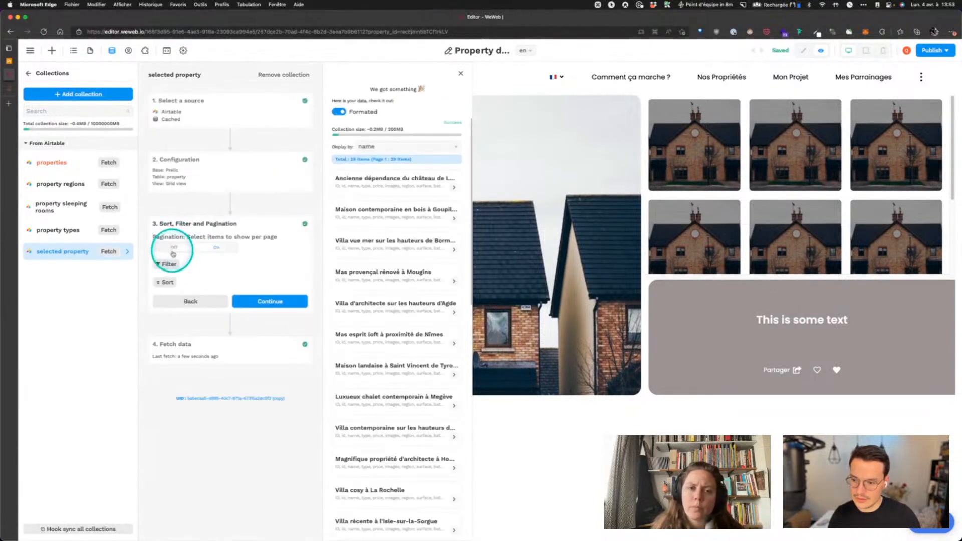
Add a filter condition to the selected property collection using the ID field with the Is operator
left_click(167, 264)
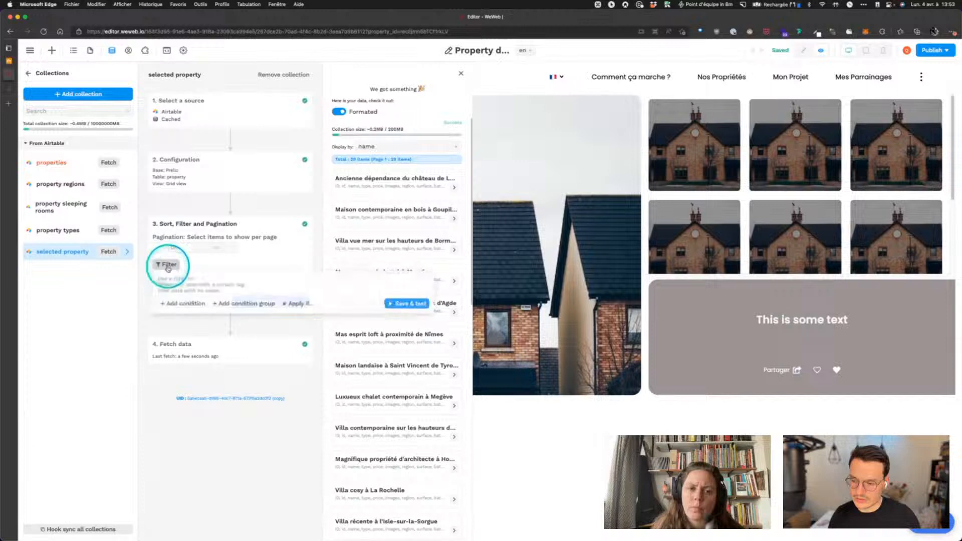
left_click(194, 304)
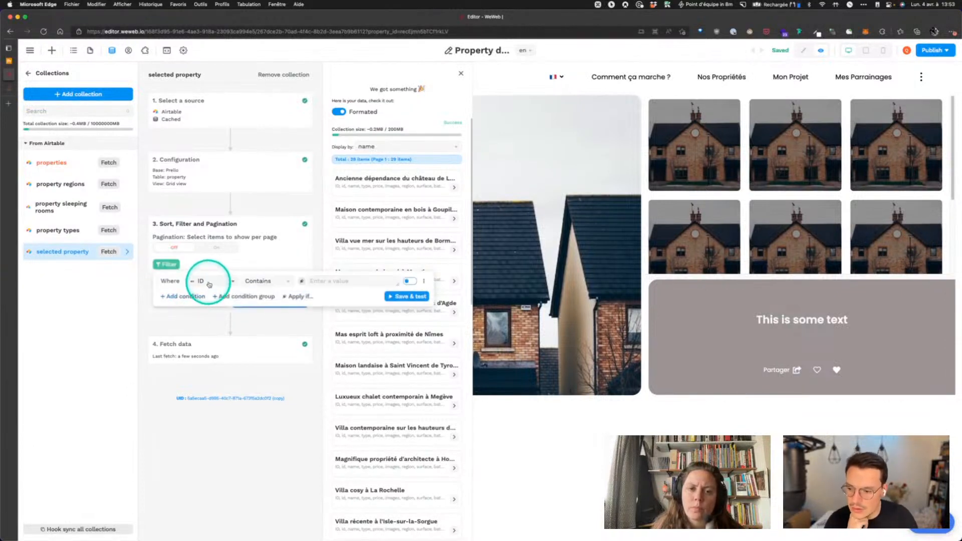
left_click(212, 283)
left_click(255, 281)
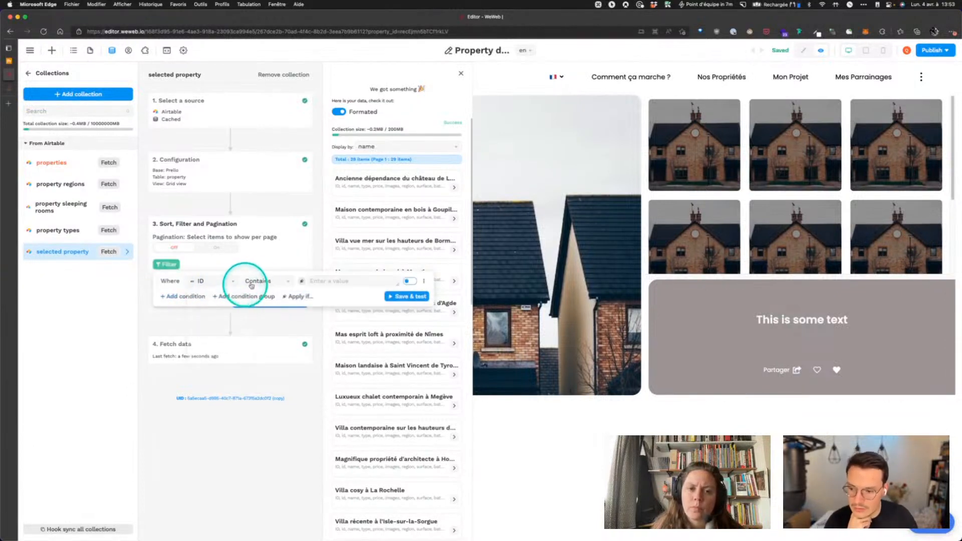
left_click(252, 310)
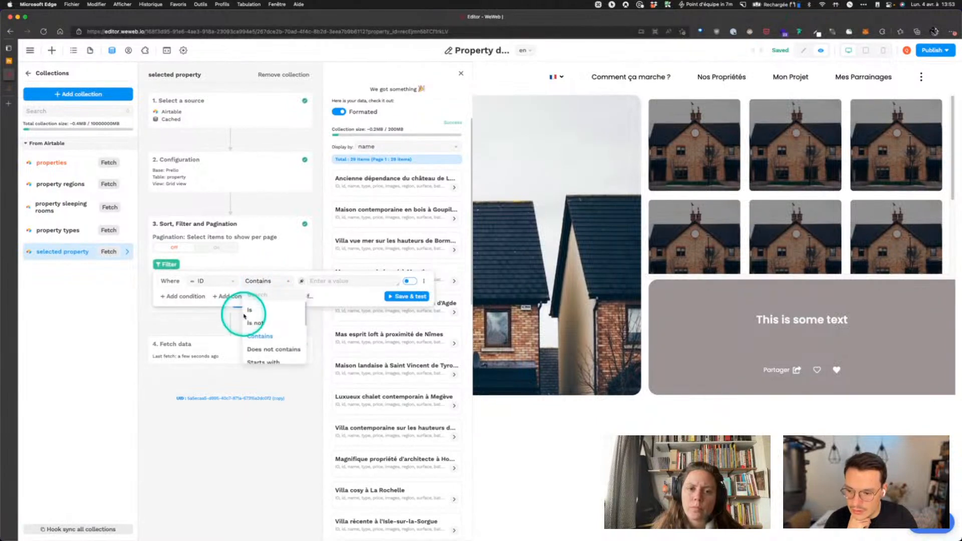
Bind the ID filter value to the property_id variable, then save and test the filter
left_click(301, 280)
left_click(372, 176)
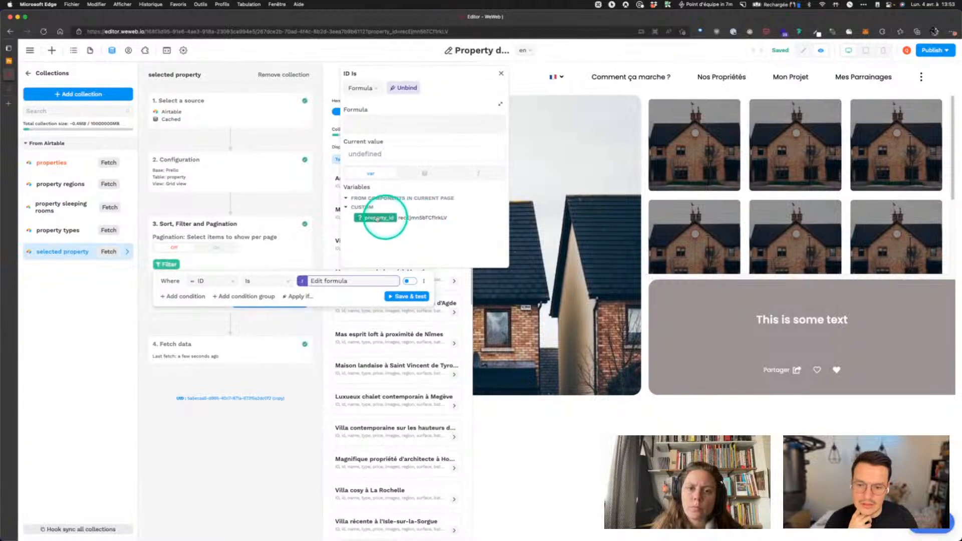
left_click(383, 219)
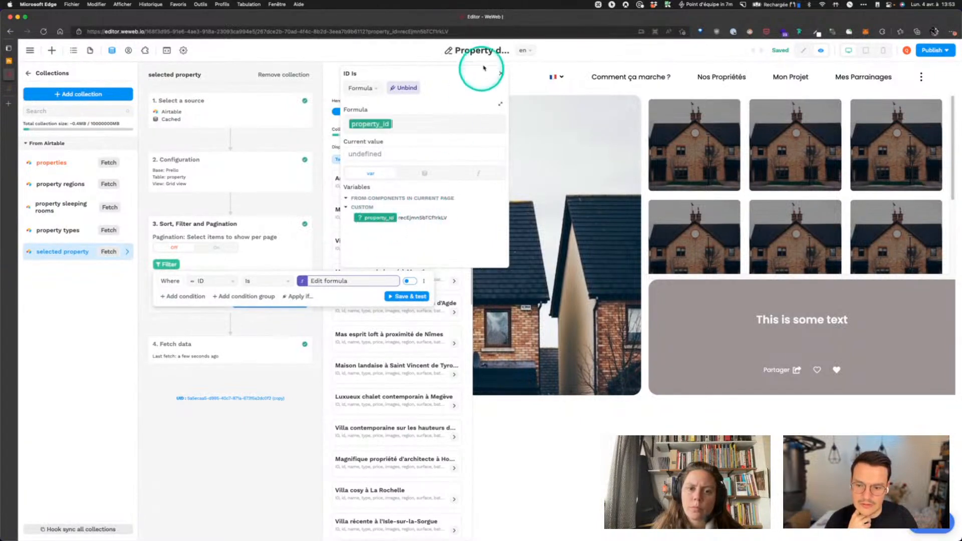
left_click(501, 74)
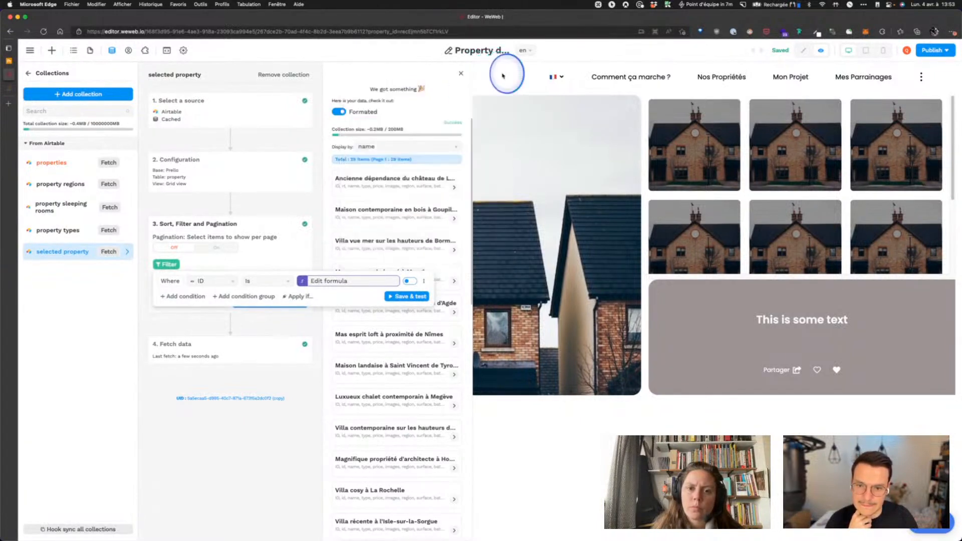
left_click(397, 297)
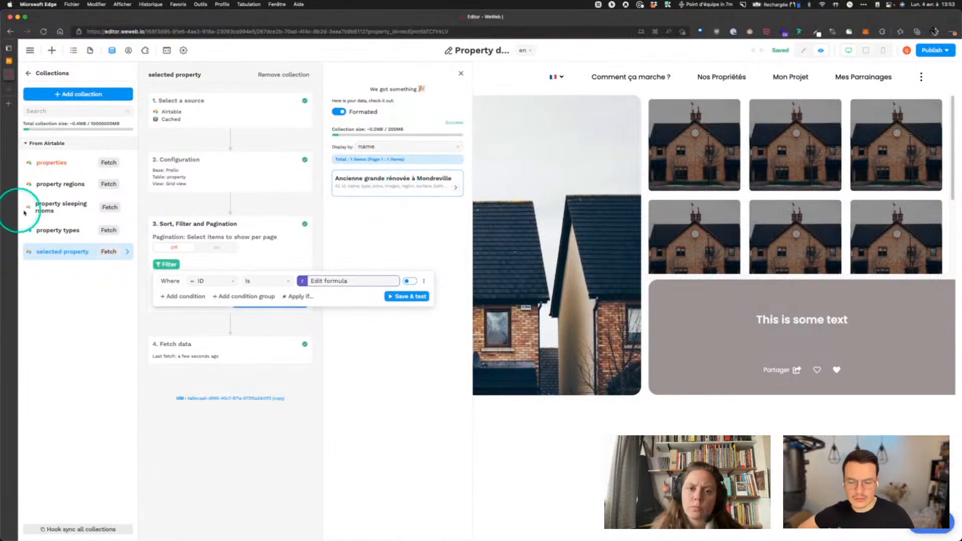
Complete the selected property collection setup and return to the Property details page
left_click(293, 252)
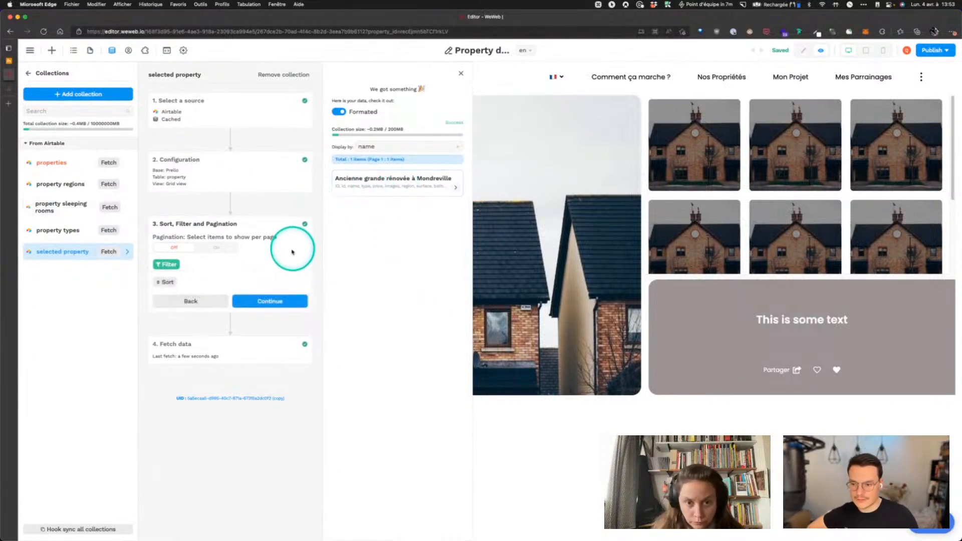
left_click(271, 301)
left_click(268, 367)
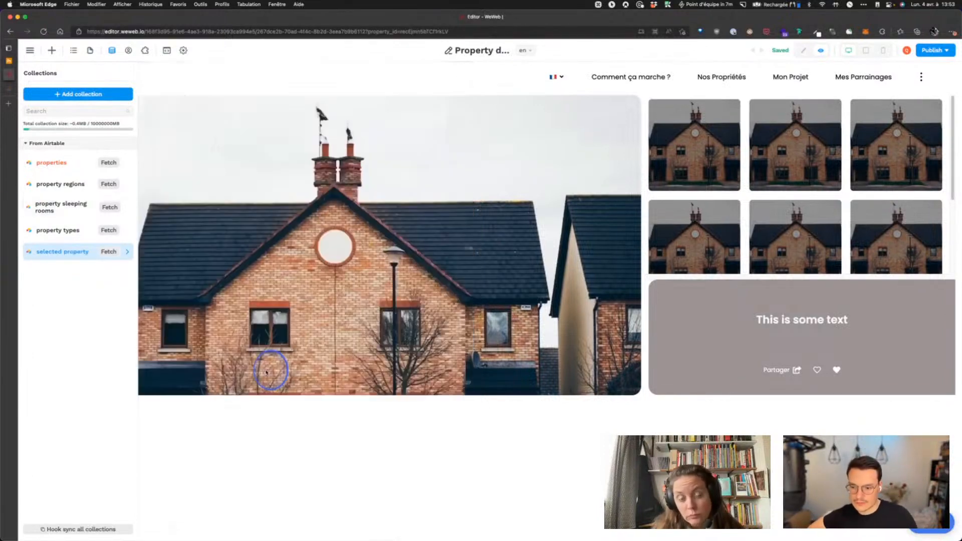
left_click(459, 318)
left_click(575, 373)
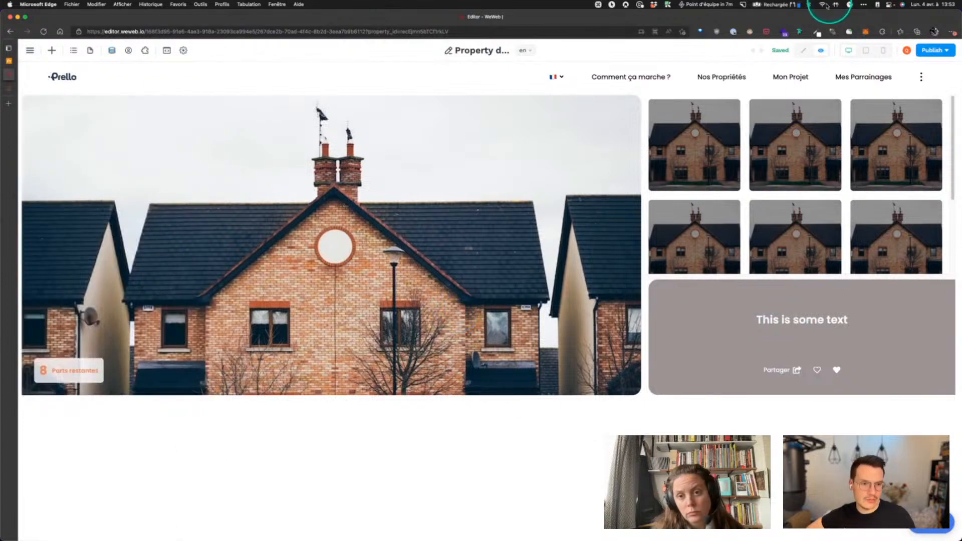
In edit mode, bind the "This is some text" heading to the name field of the selected property collection's first record
left_click(804, 50)
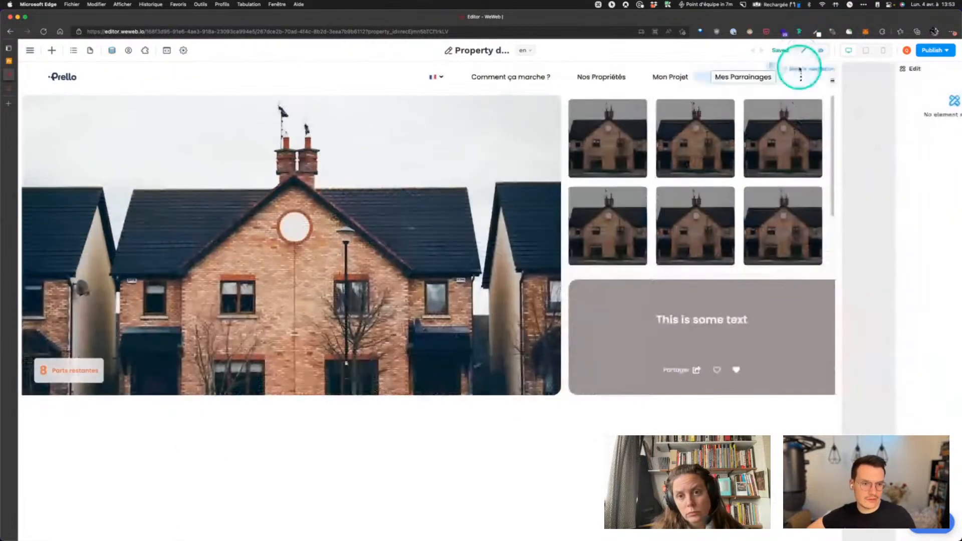
left_click(681, 319)
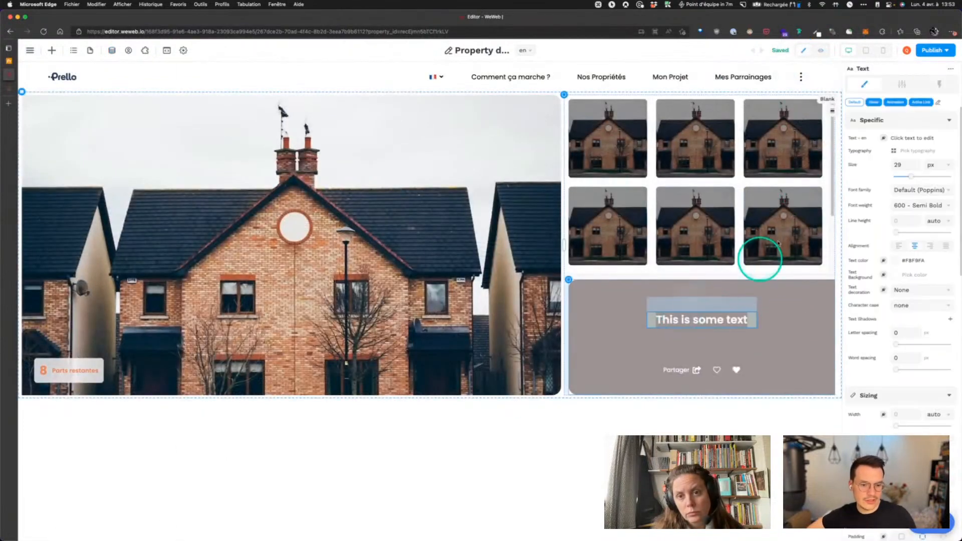
left_click(884, 138)
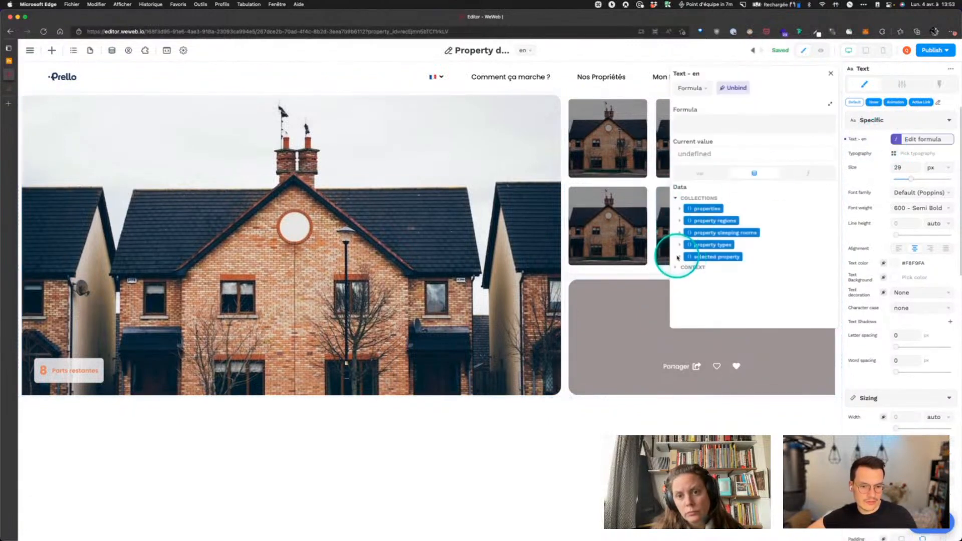
left_click(680, 257)
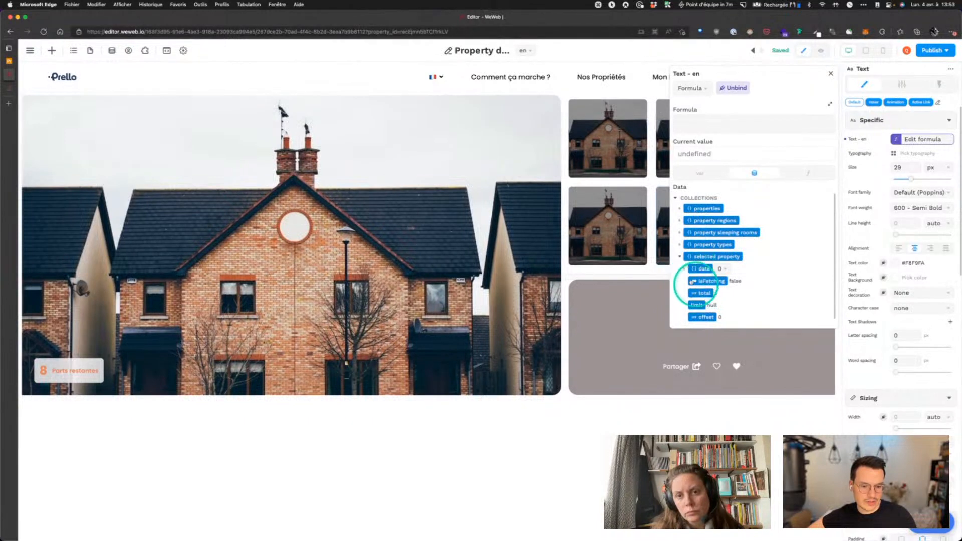
left_click(685, 269)
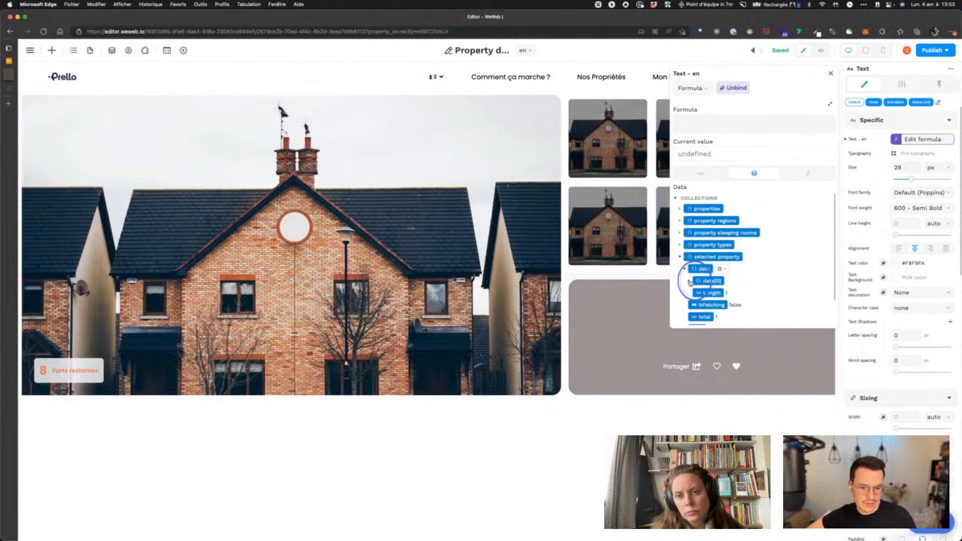
left_click(690, 281)
scroll(702, 276, "down", 3)
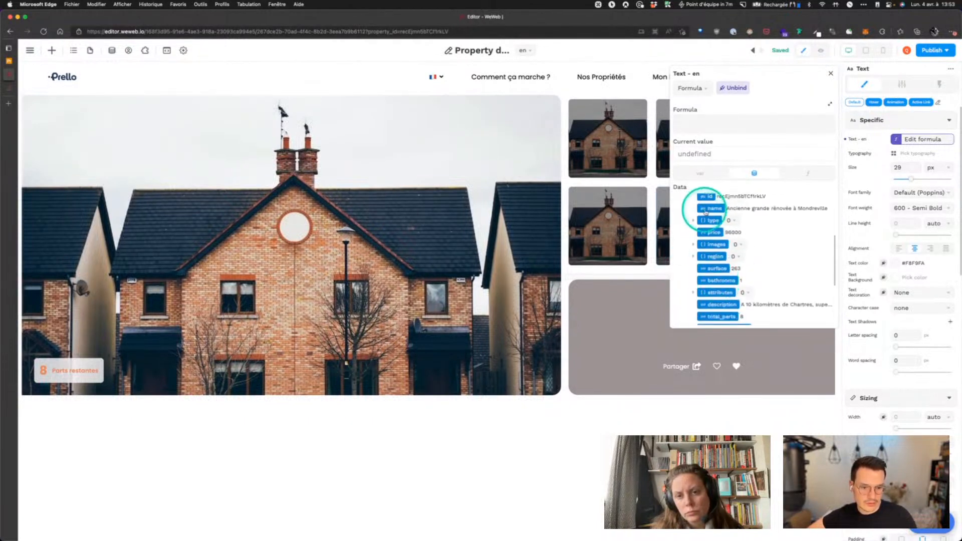
left_click(705, 209)
left_click(831, 73)
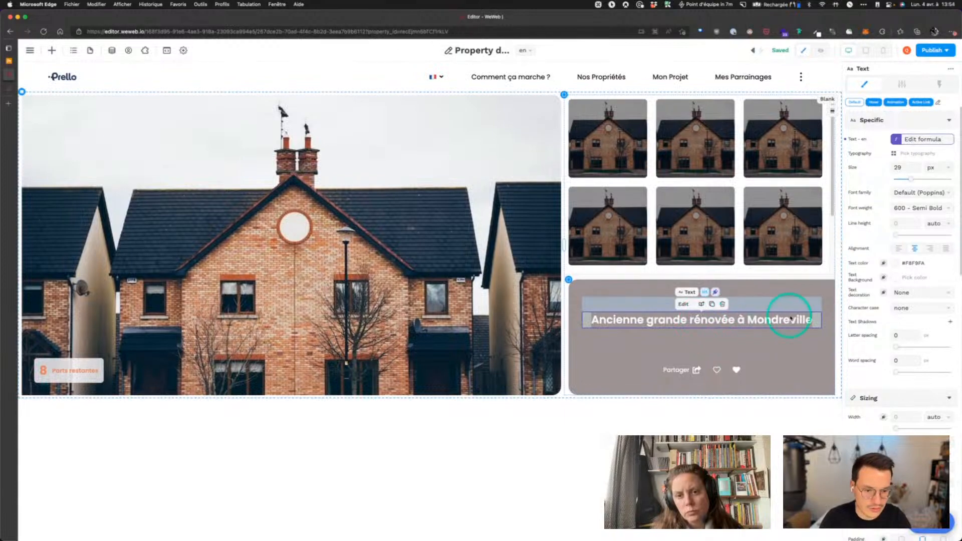
Preview the Home page and test the details link on the "Ancien relais de poste à Presles" card image
left_click(821, 50)
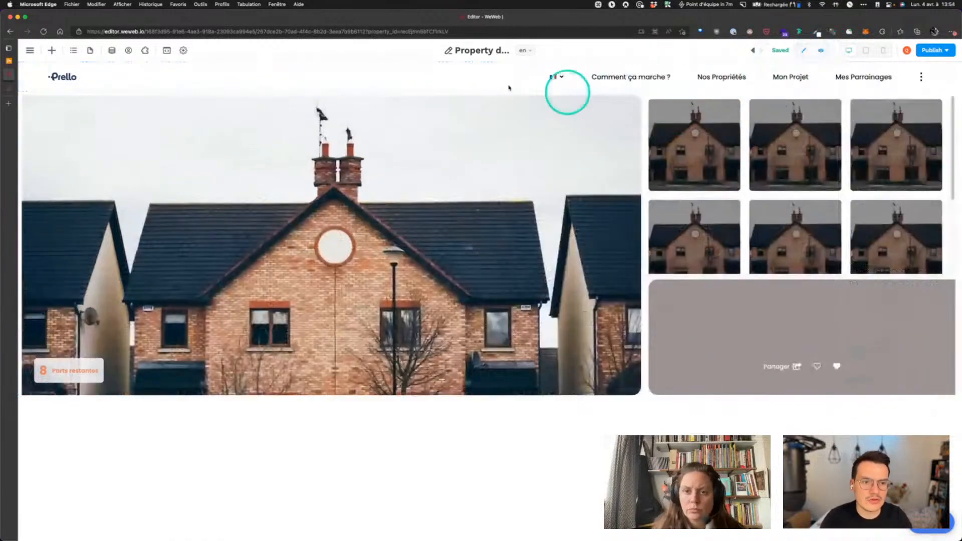
left_click(91, 50)
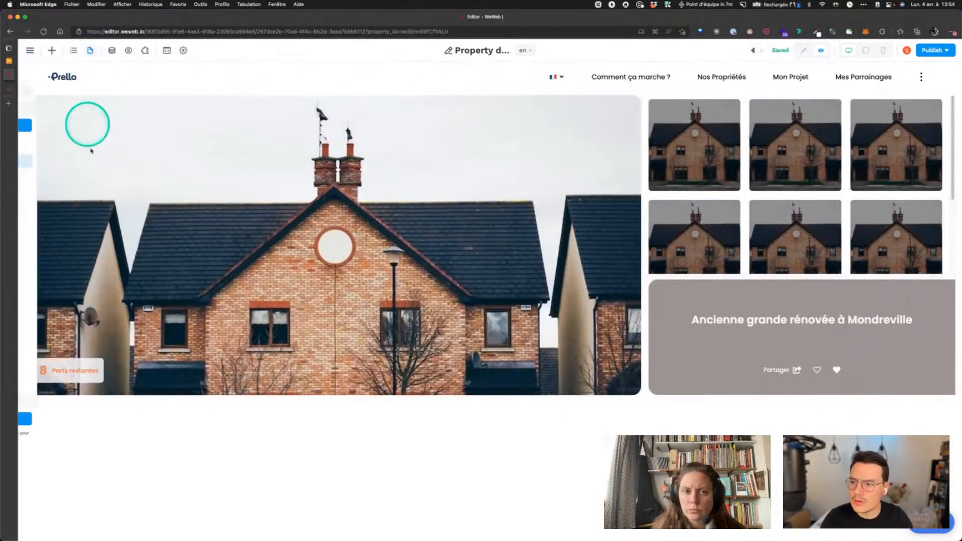
left_click(46, 141)
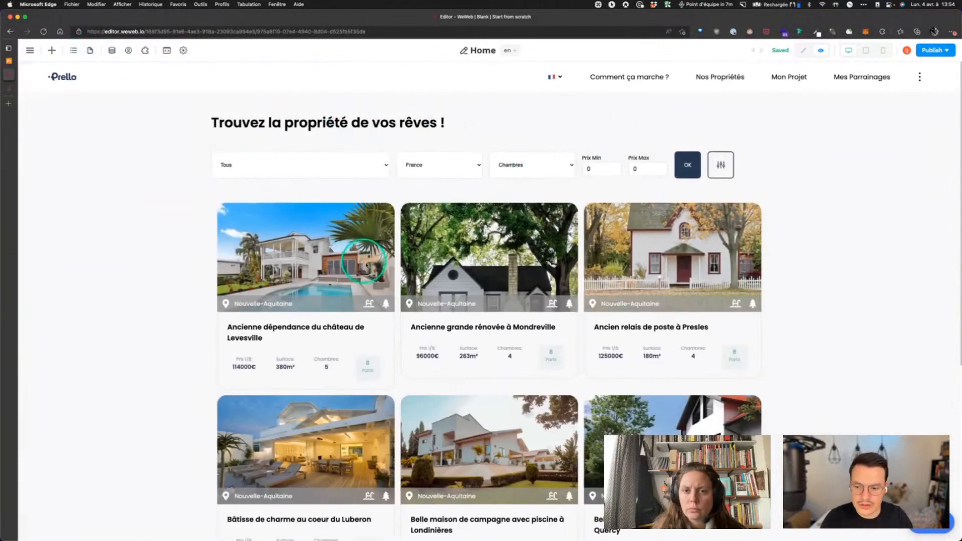
scroll(687, 275, "down", 3)
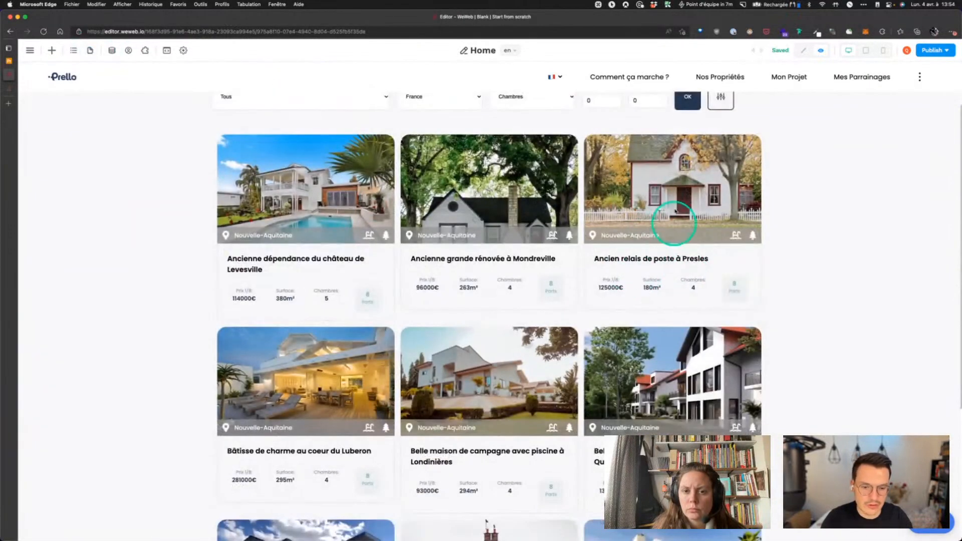
left_click(679, 182)
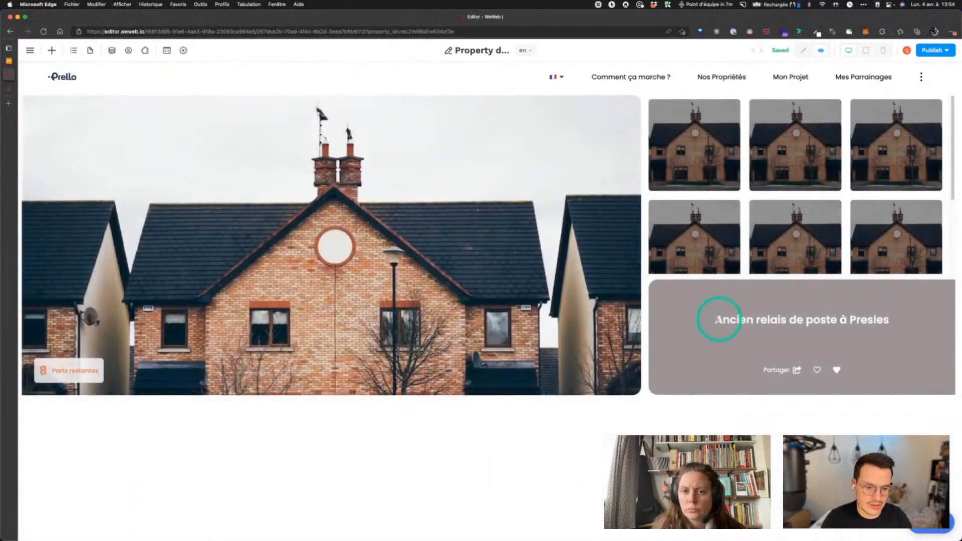
Check the property name heading in the preview and return to edit mode
left_click_drag(717, 319, 886, 316)
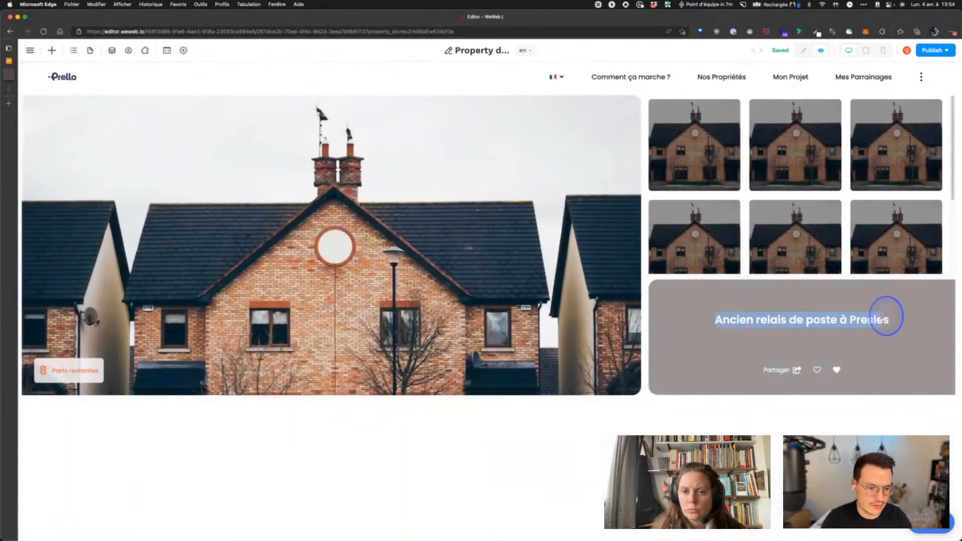
left_click(757, 299)
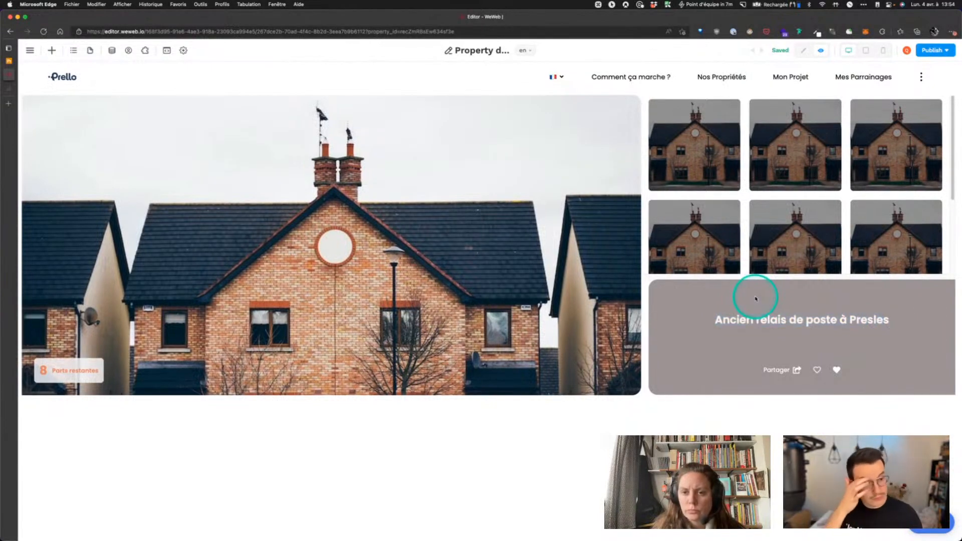
left_click(803, 51)
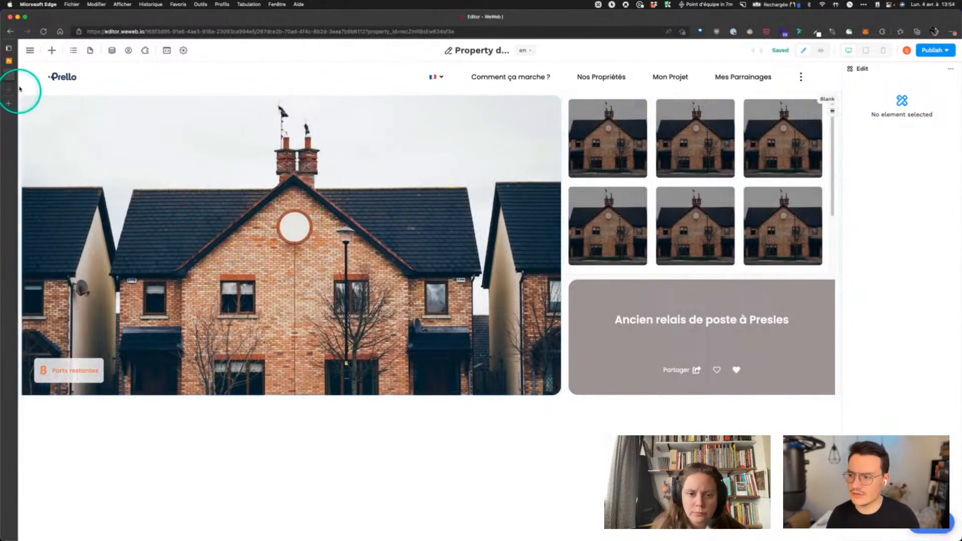
Switch to the Prello base in Airtable, review the images field of the property table, and return to WeWeb
left_click(9, 61)
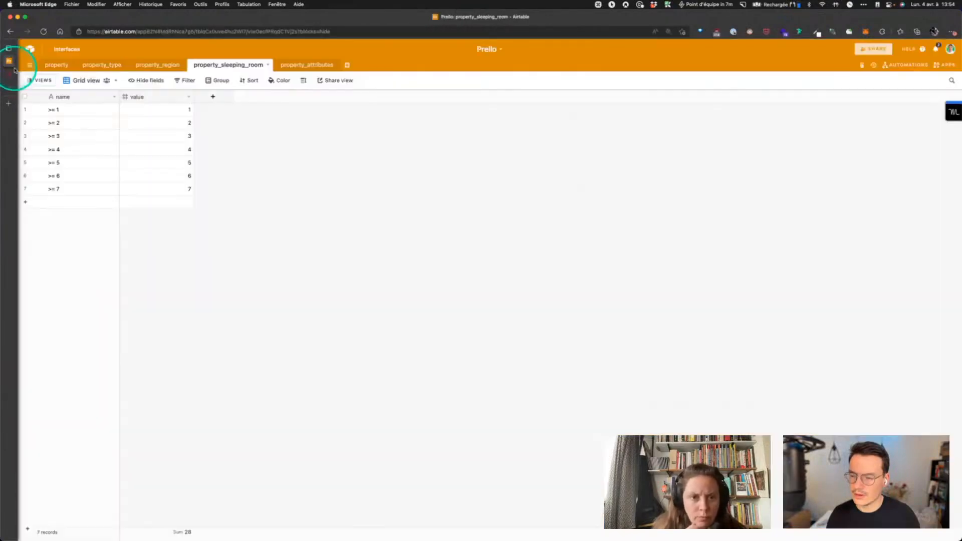
left_click(57, 66)
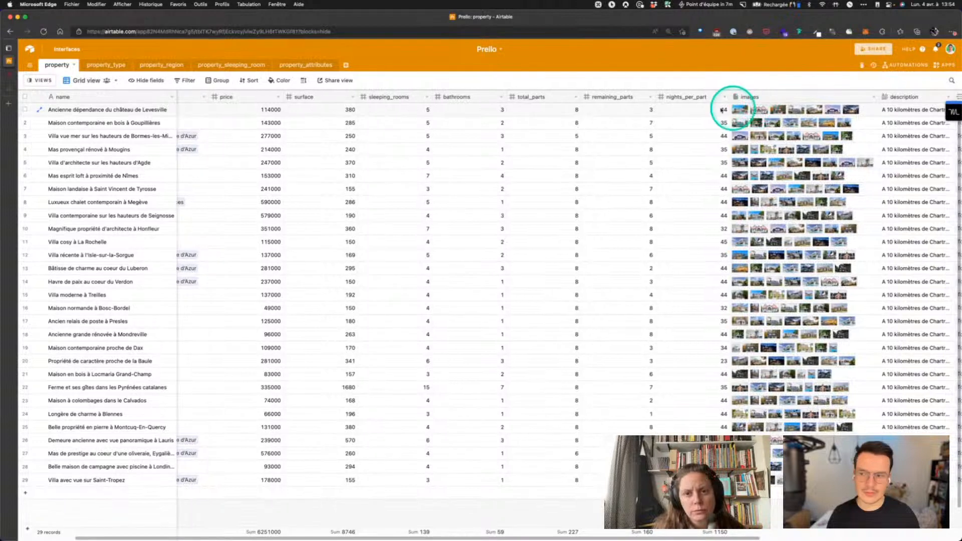
left_click(30, 75)
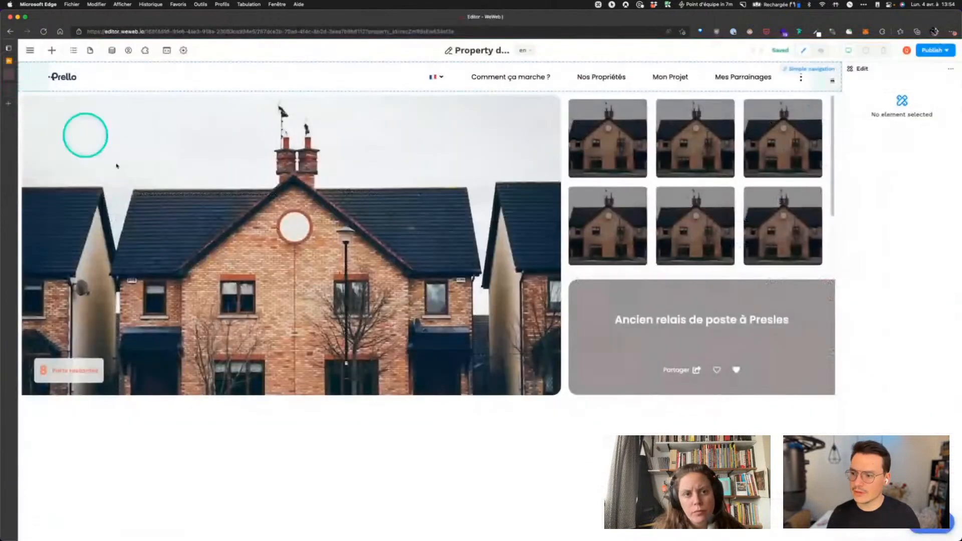
Create a website variable named "main image" of type Text with an empty default value, and close the data settings
left_click(112, 50)
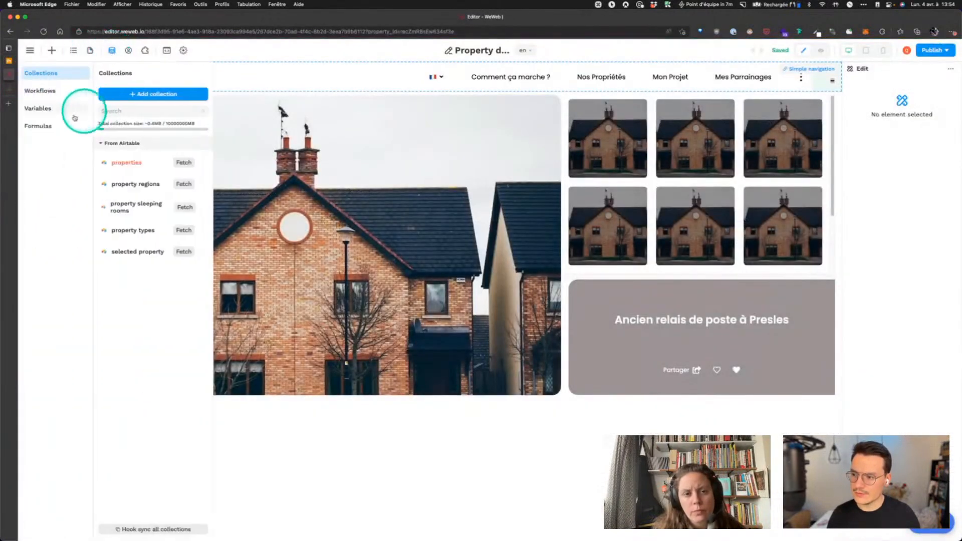
left_click(37, 109)
left_click(131, 95)
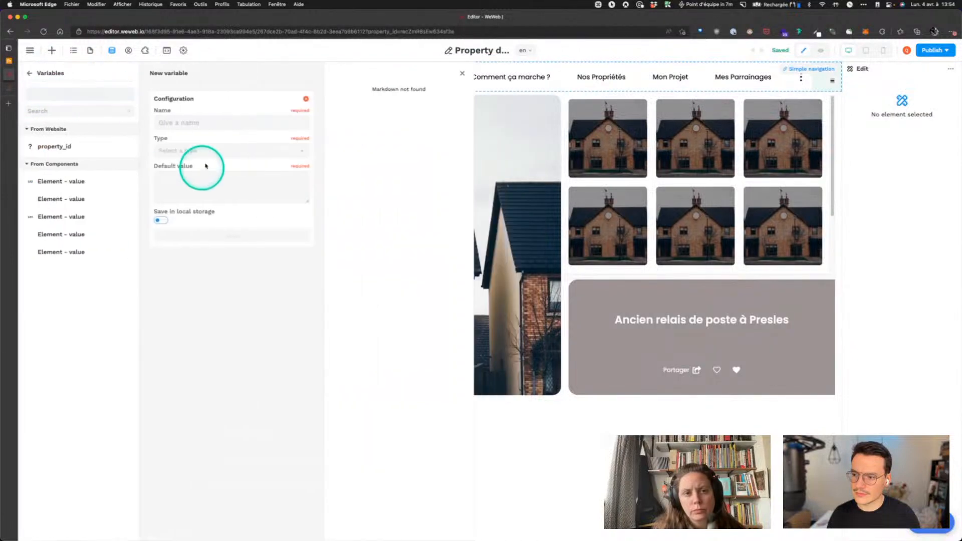
left_click(205, 123)
type("main image")
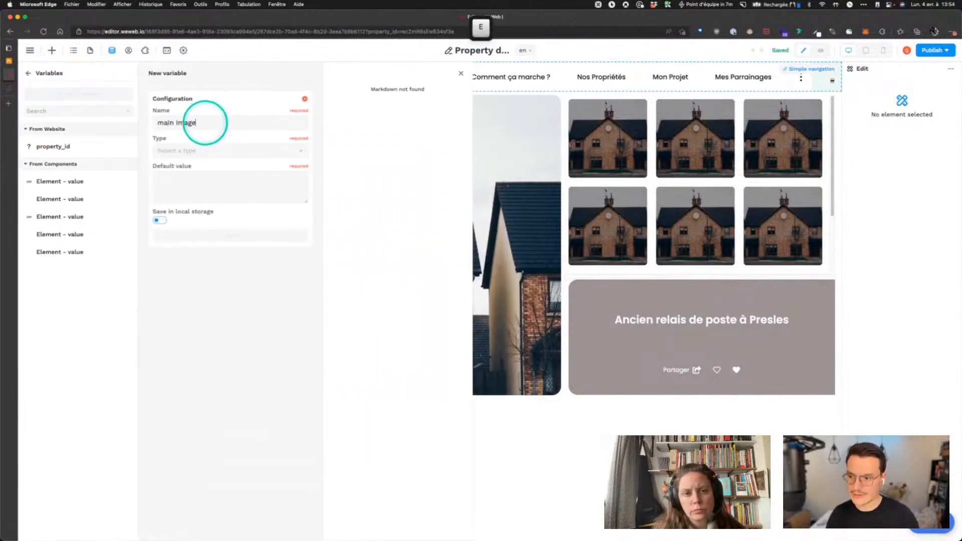
left_click(196, 153)
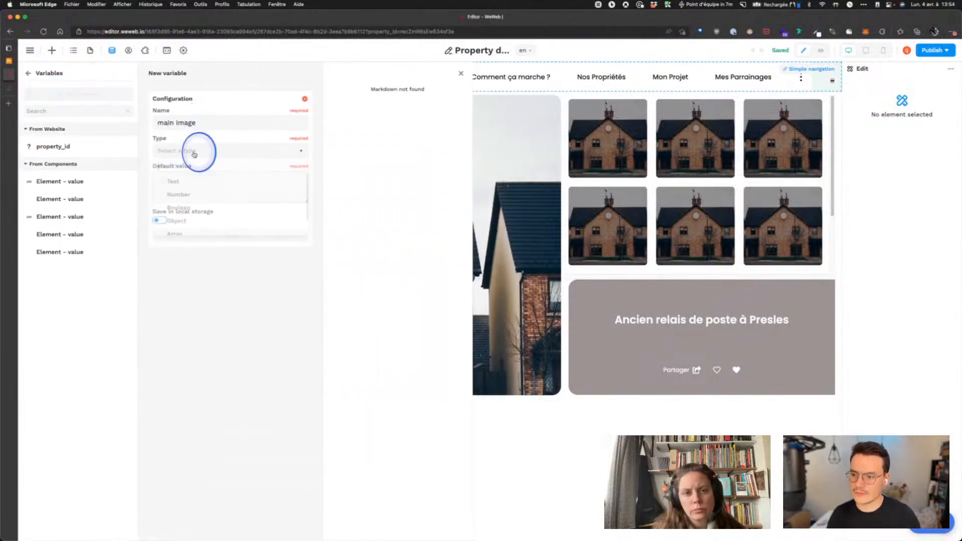
left_click(186, 186)
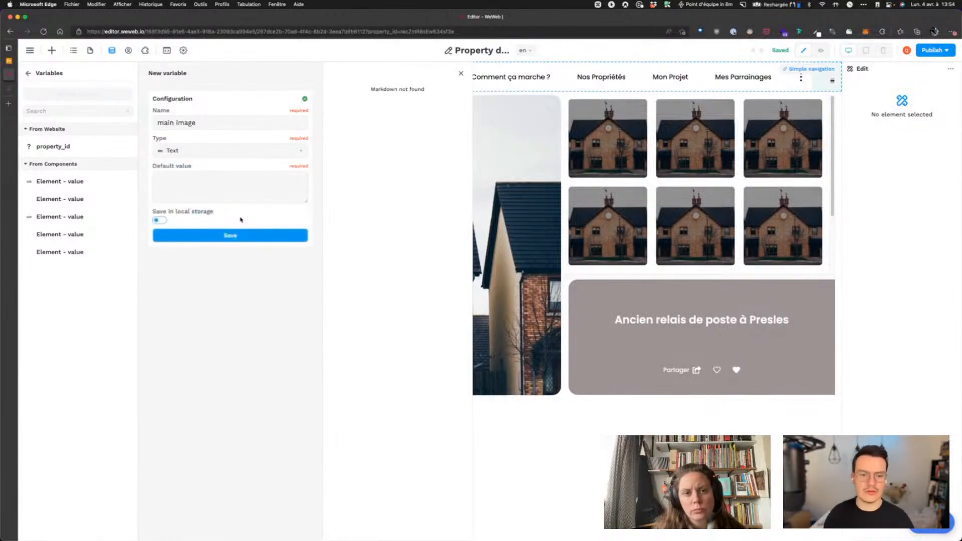
left_click(241, 237)
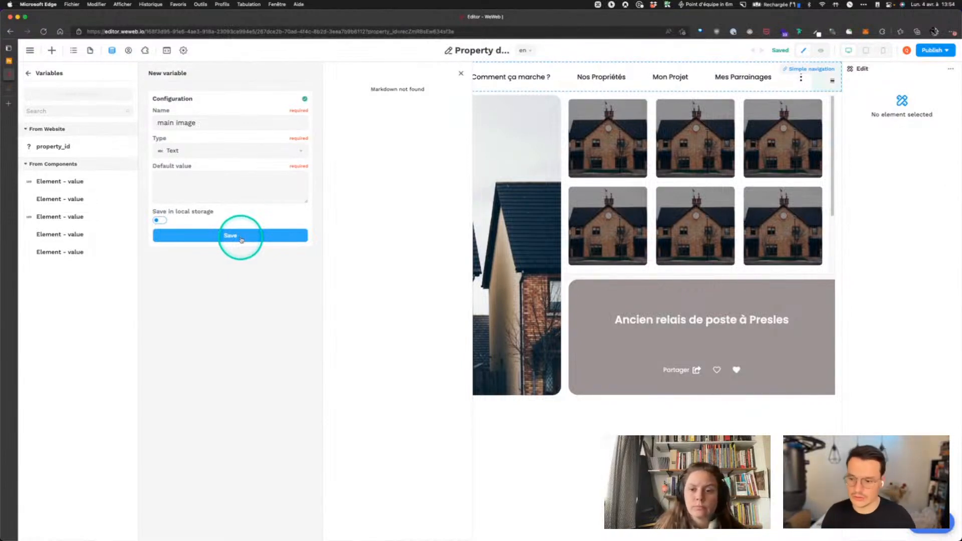
left_click(241, 238)
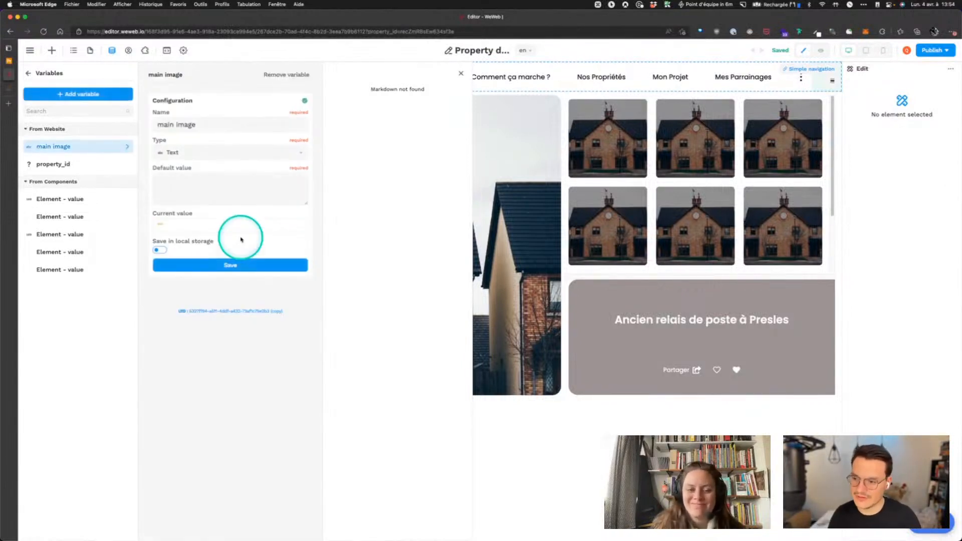
left_click(461, 74)
mouse_move(90, 107)
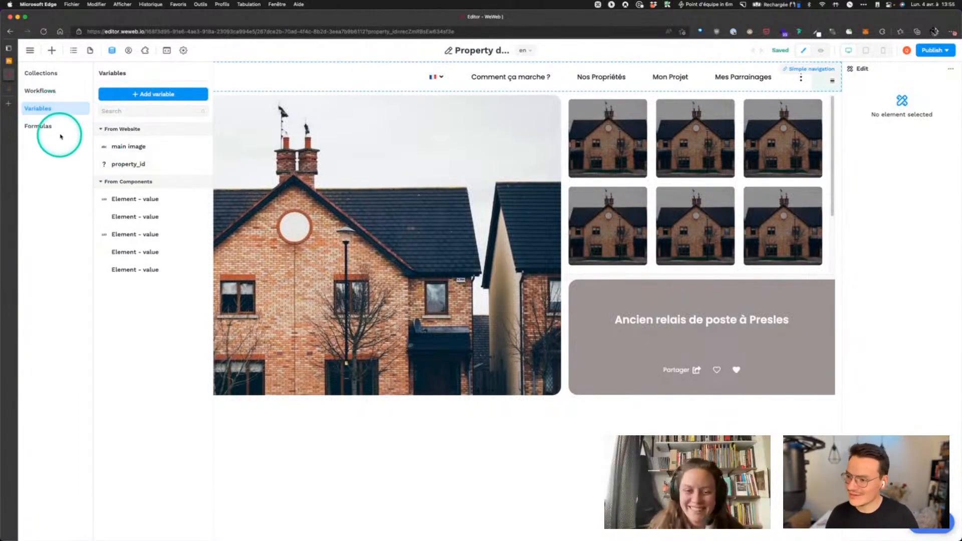
left_click(113, 53)
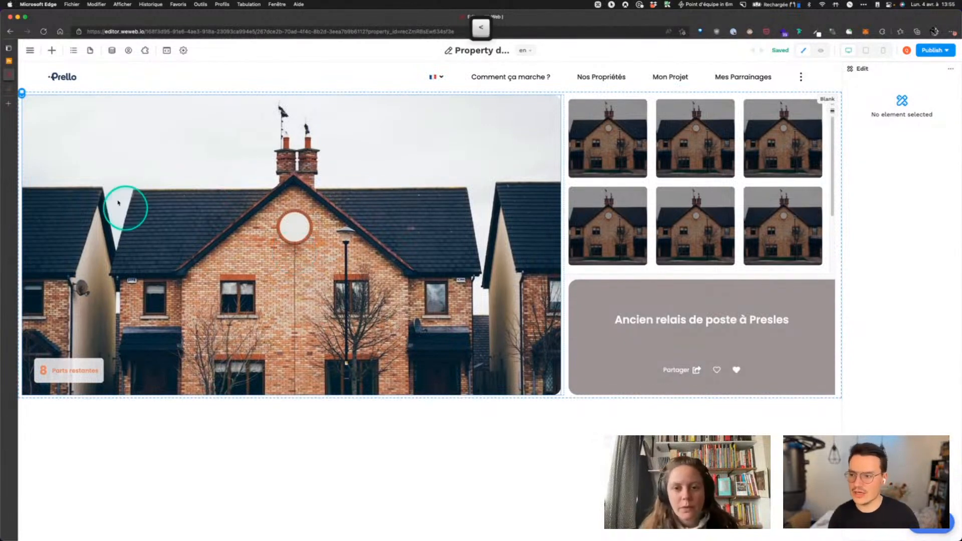
Add a trigger workflow to the Property details page that runs On Page Load
left_click(458, 51)
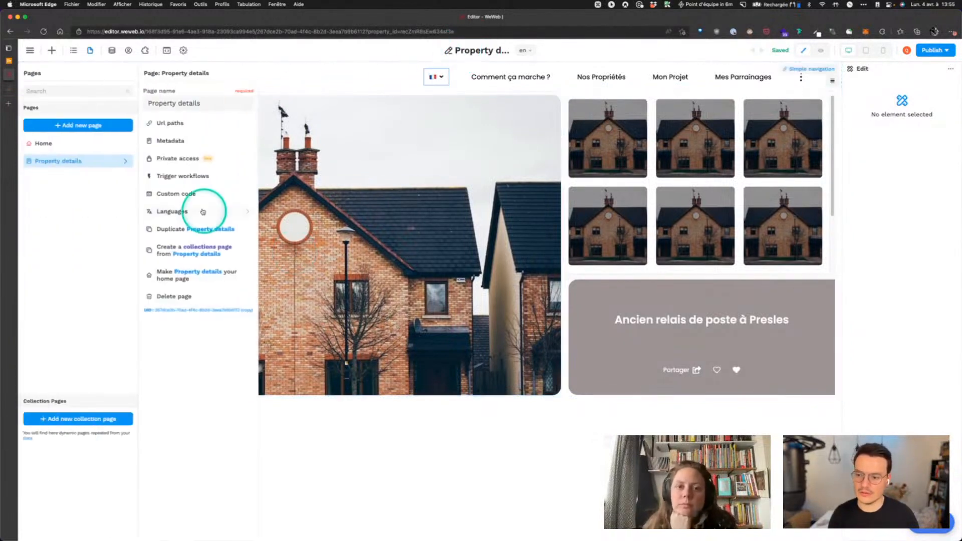
left_click(167, 176)
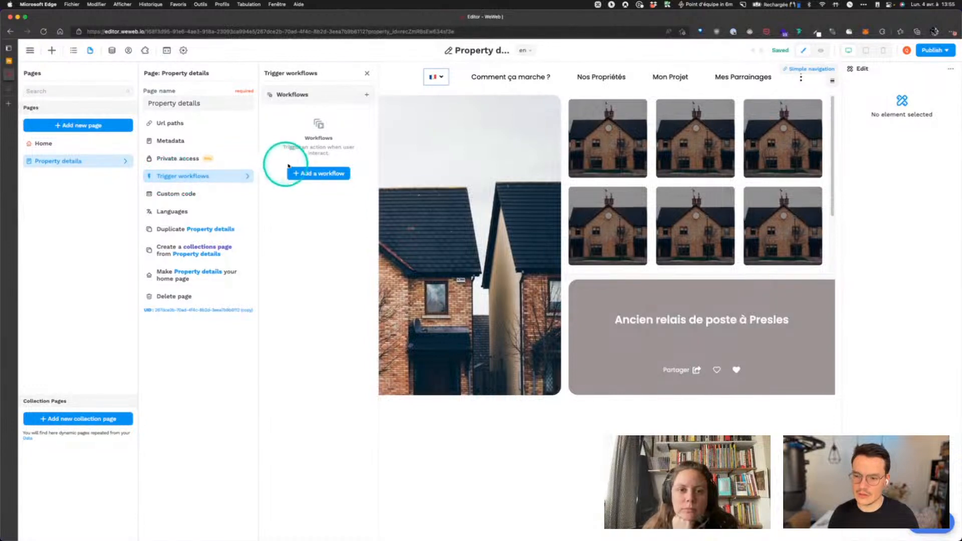
left_click(316, 174)
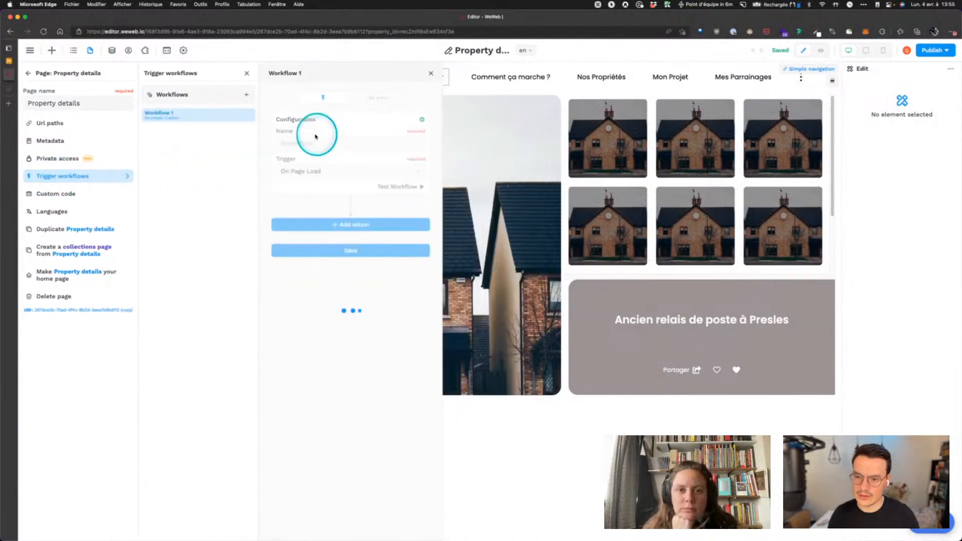
left_click(313, 173)
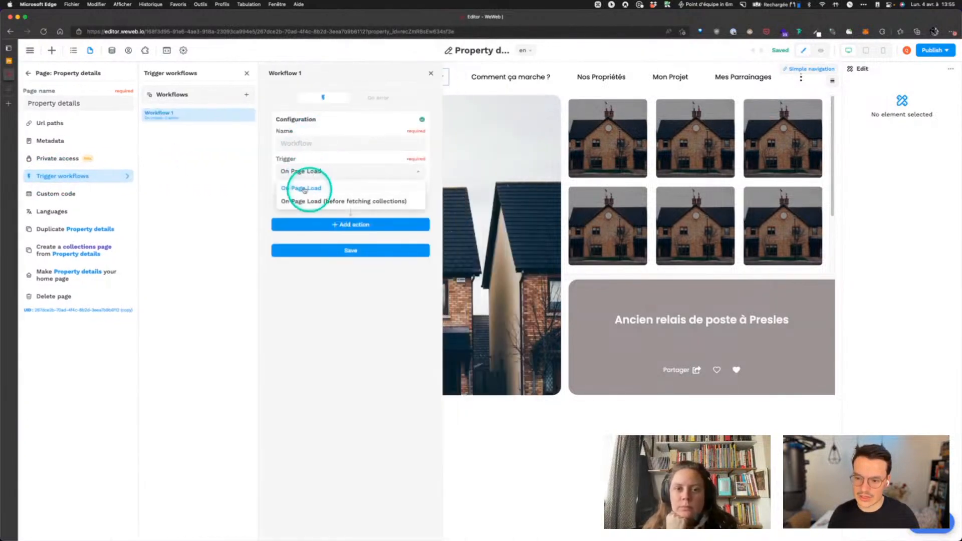
left_click(331, 190)
left_click(322, 174)
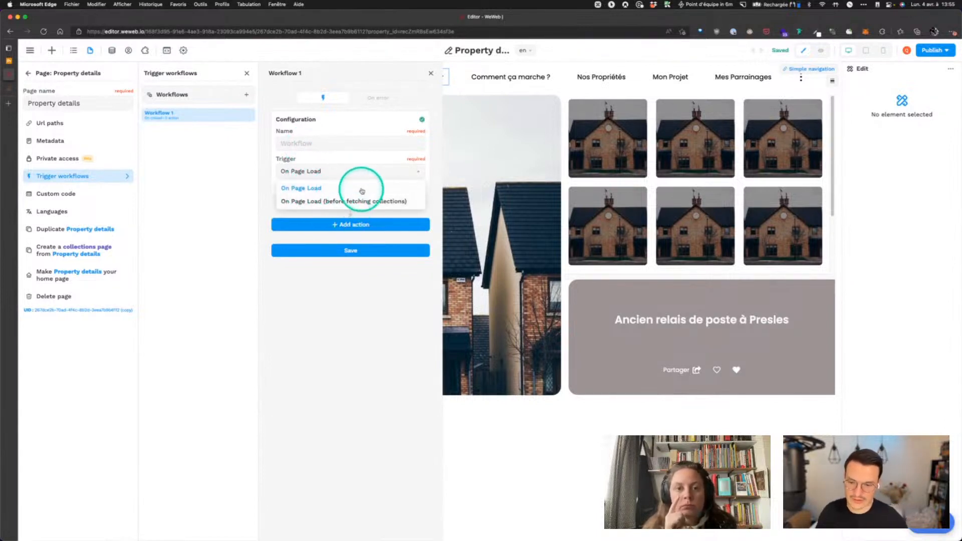
left_click(313, 188)
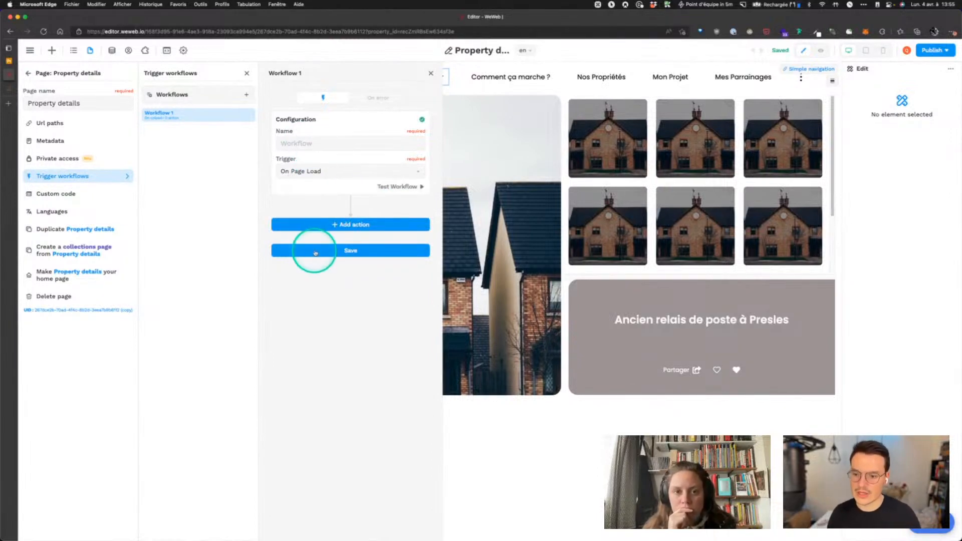
Add a "Change variable value" action to the workflow, targeting the main image variable
left_click(324, 225)
left_click(311, 245)
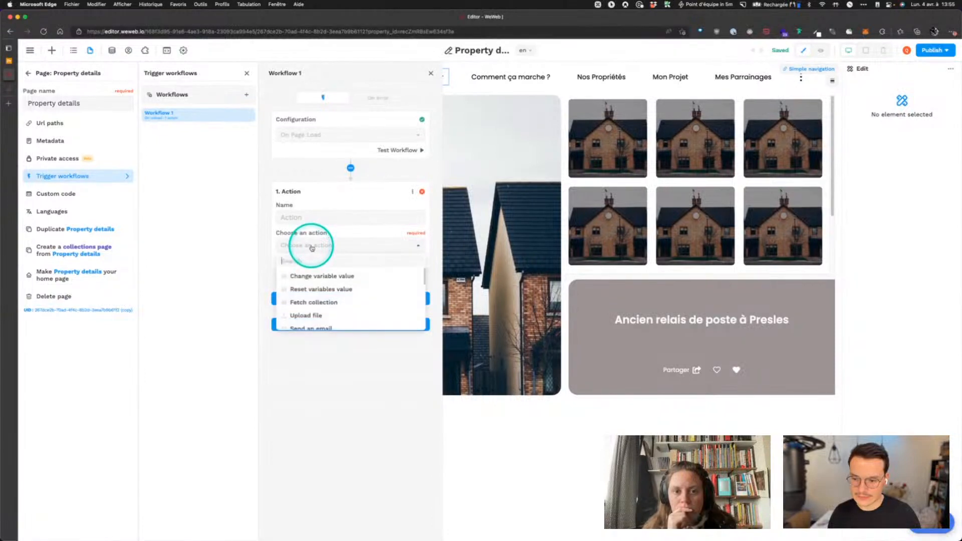
left_click(313, 277)
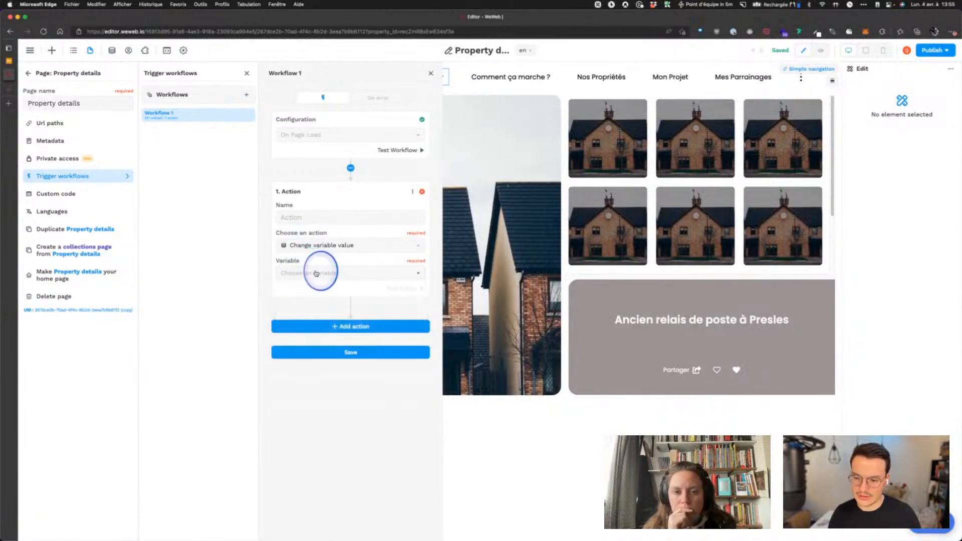
left_click(317, 273)
left_click(311, 317)
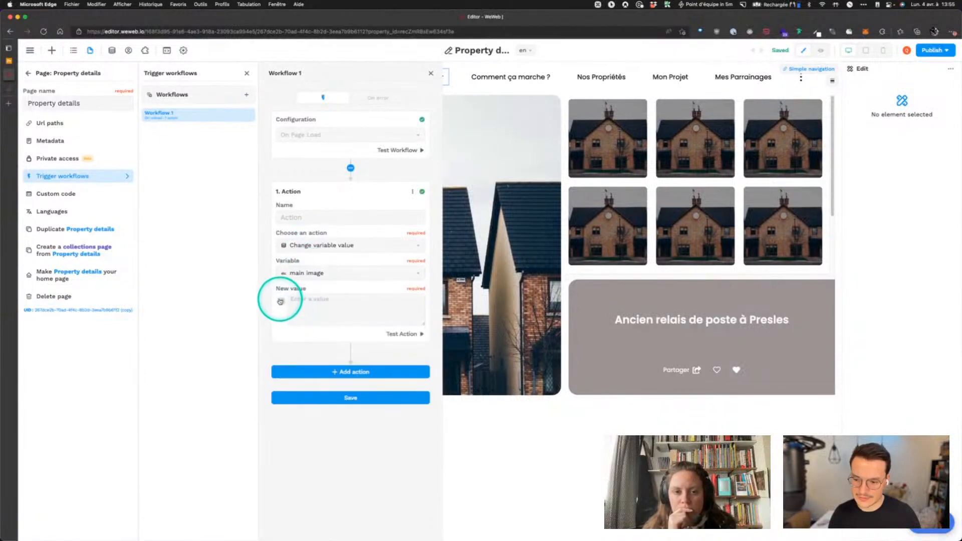
Bind the action's new value to the url of the selected property's first image, save the workflow and close the page settings
left_click(280, 301)
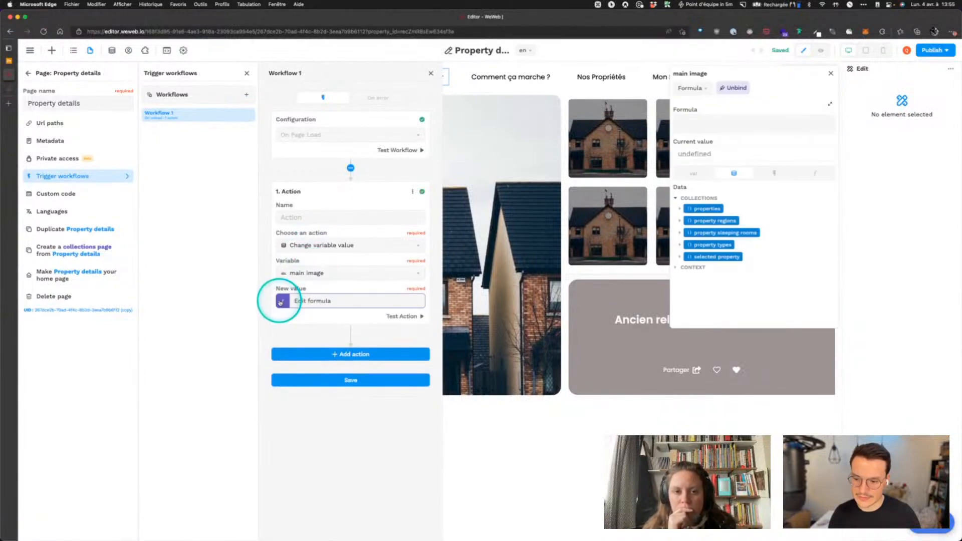
left_click(680, 257)
scroll(695, 283, "down", 3)
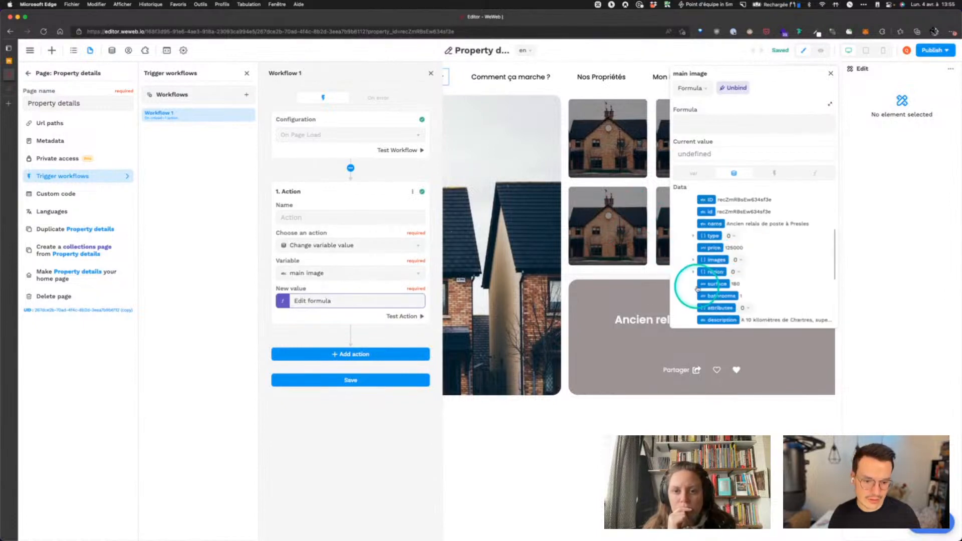
scroll(697, 289, "down", 1)
left_click(694, 218)
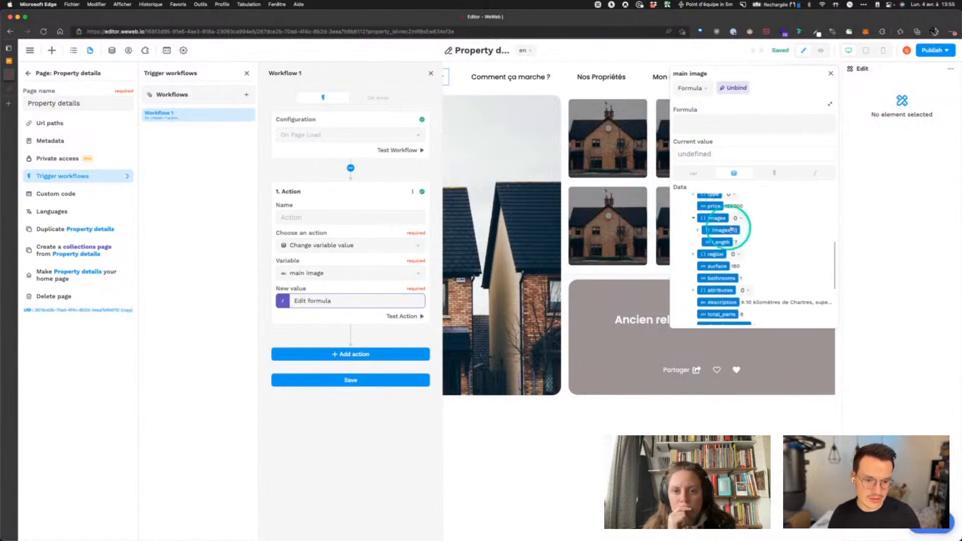
left_click(699, 230)
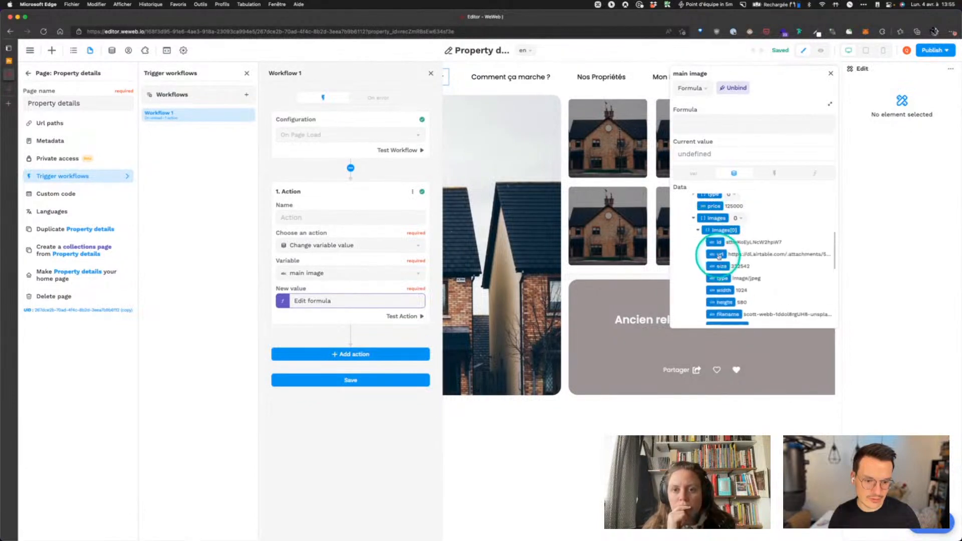
left_click(718, 255)
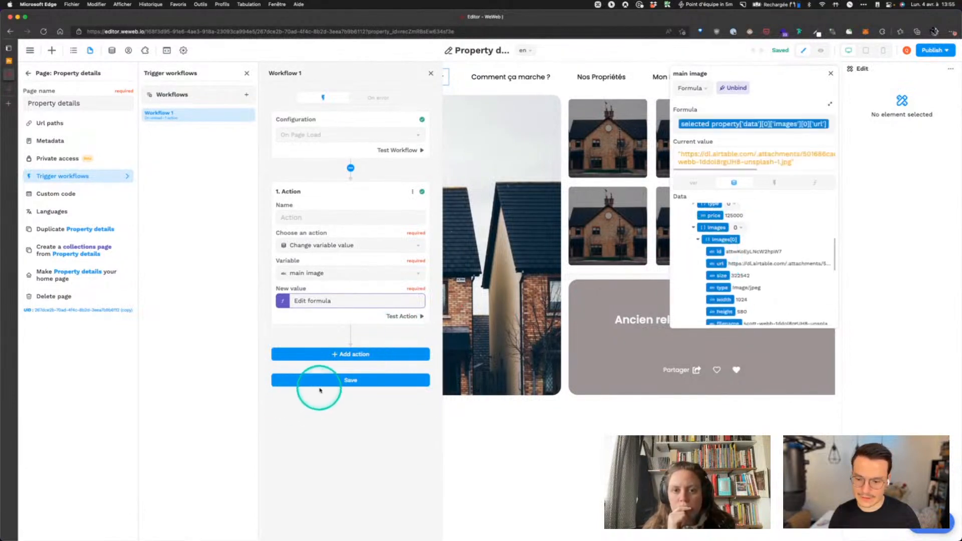
left_click(320, 384)
left_click(431, 73)
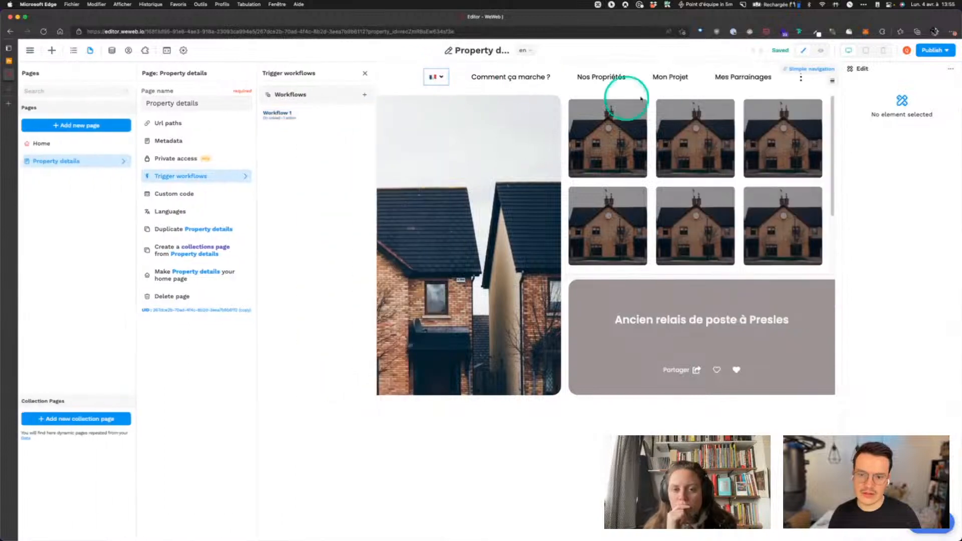
left_click(424, 156)
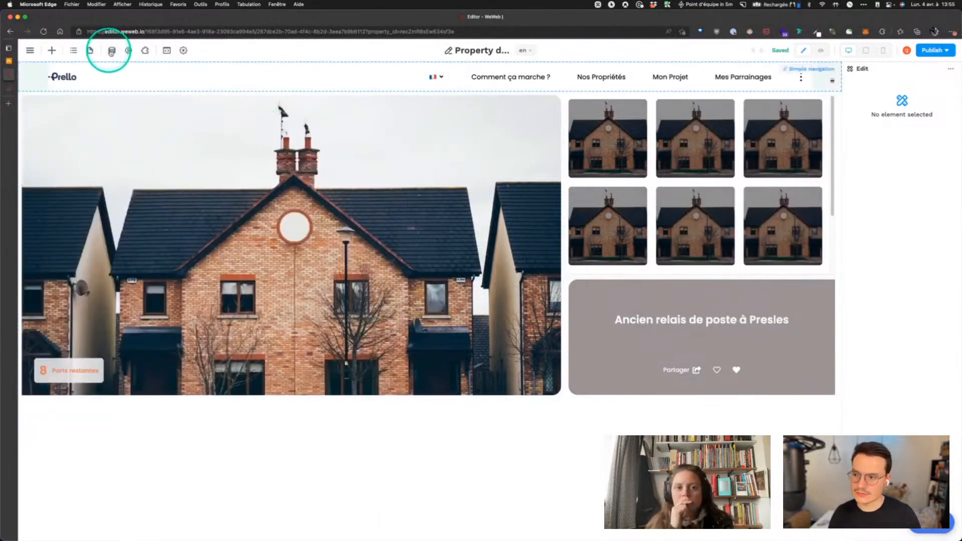
Pin the Navigator open, reload the editor, and check the main image variable's value after page load
left_click(112, 51)
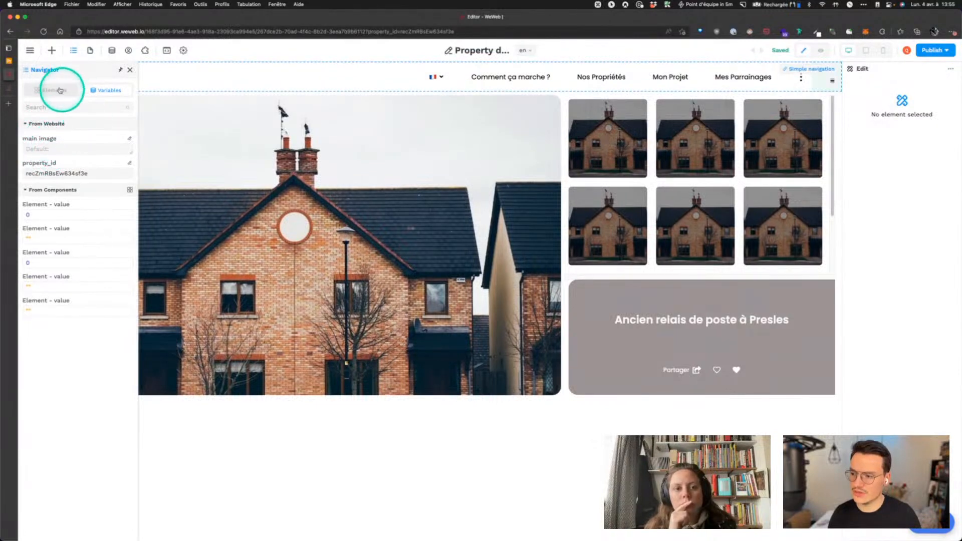
left_click(120, 70)
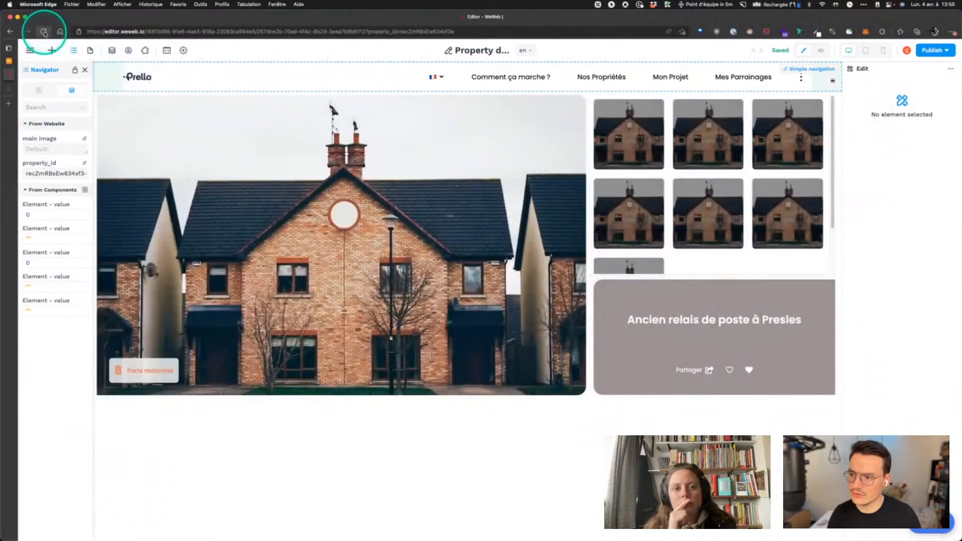
left_click(43, 32)
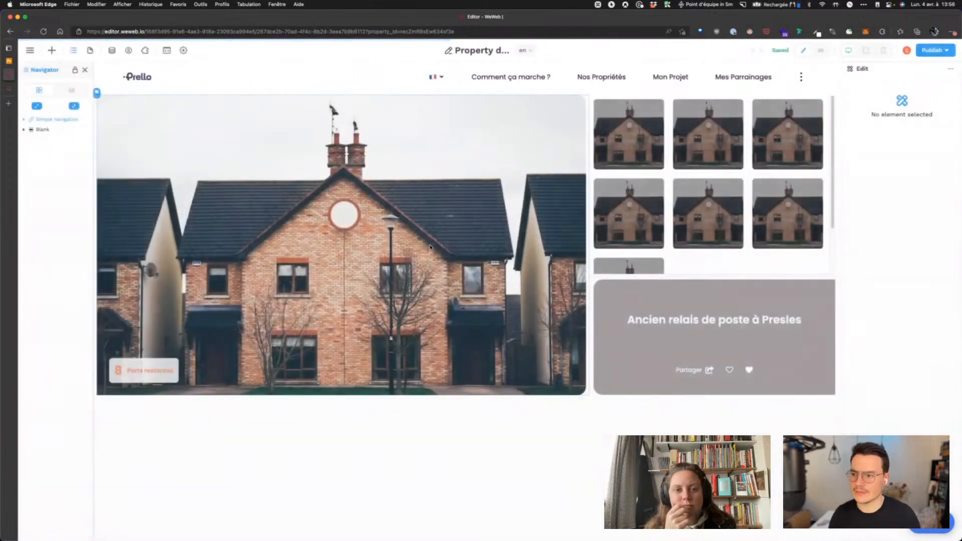
left_click(102, 107)
left_click(72, 90)
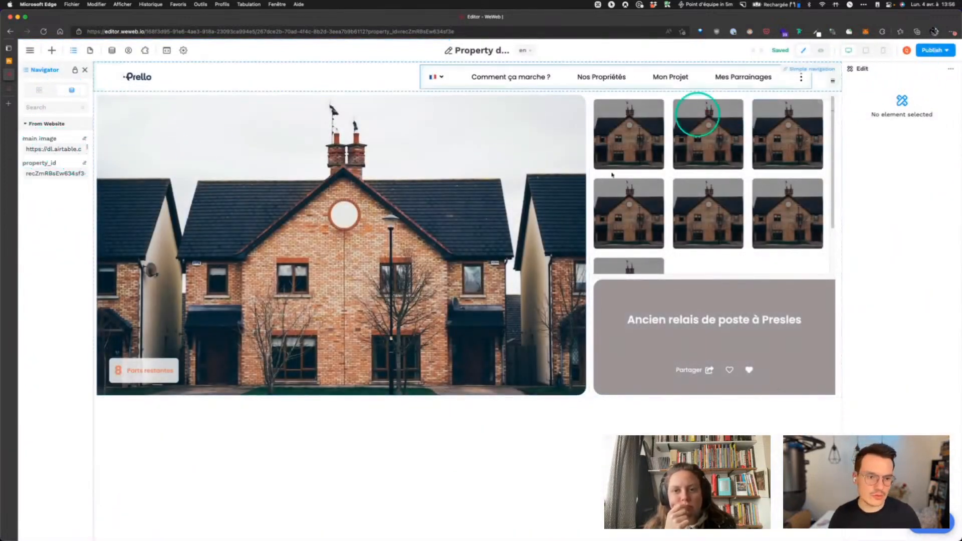
Bind the Main image element's background image to the main image variable
left_click(393, 224)
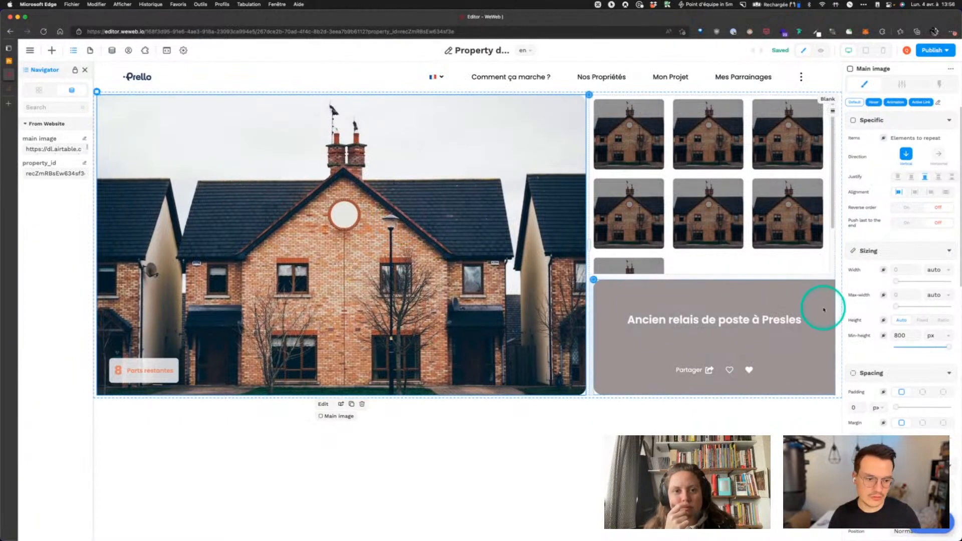
scroll(881, 311, "down", 10)
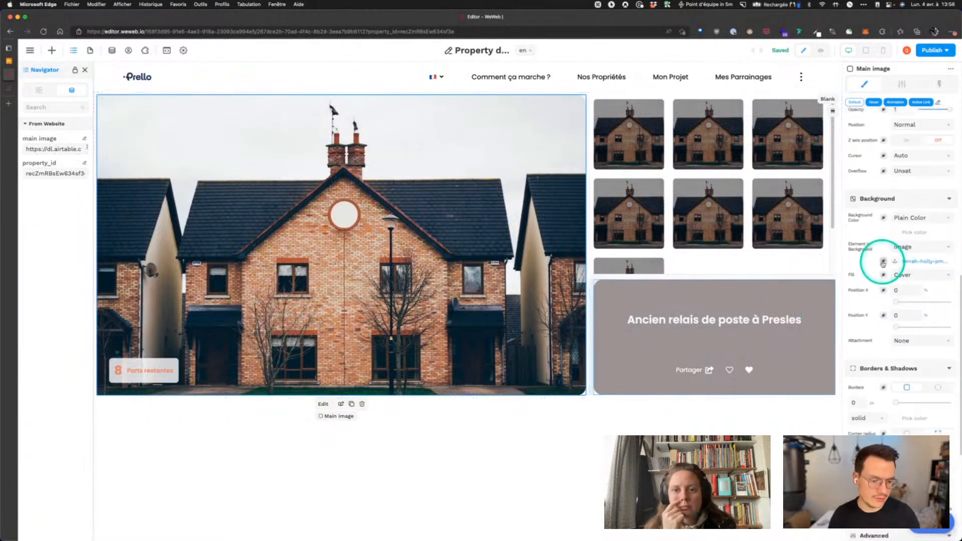
left_click(883, 262)
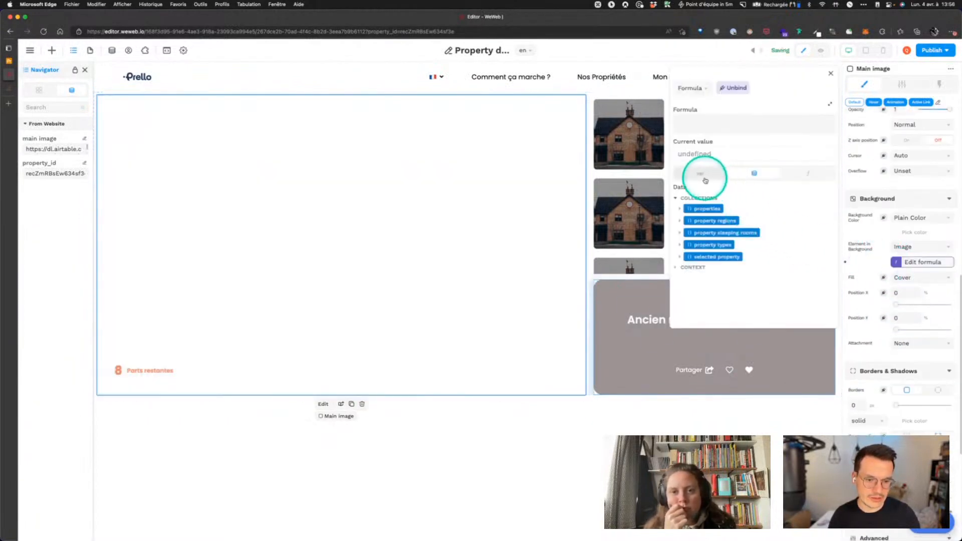
left_click(702, 198)
left_click(698, 223)
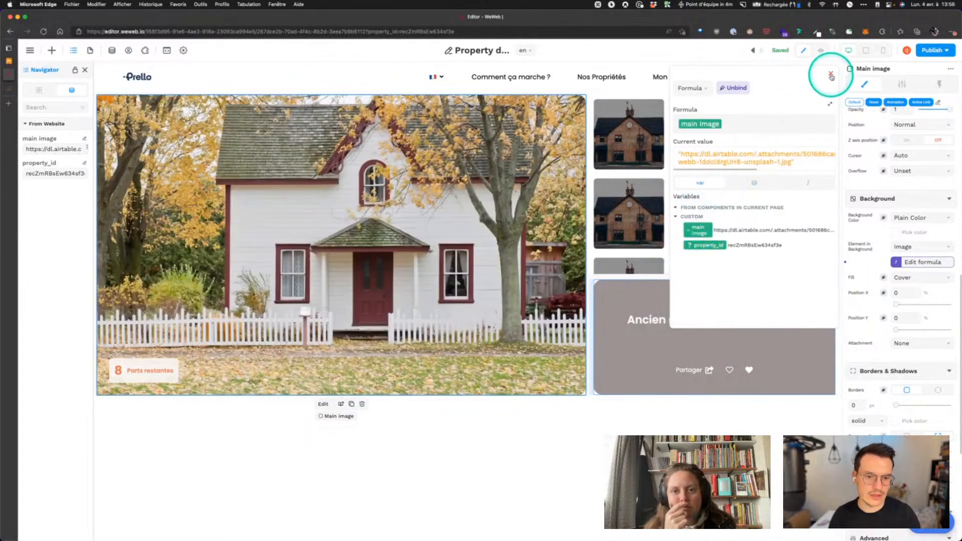
left_click(832, 76)
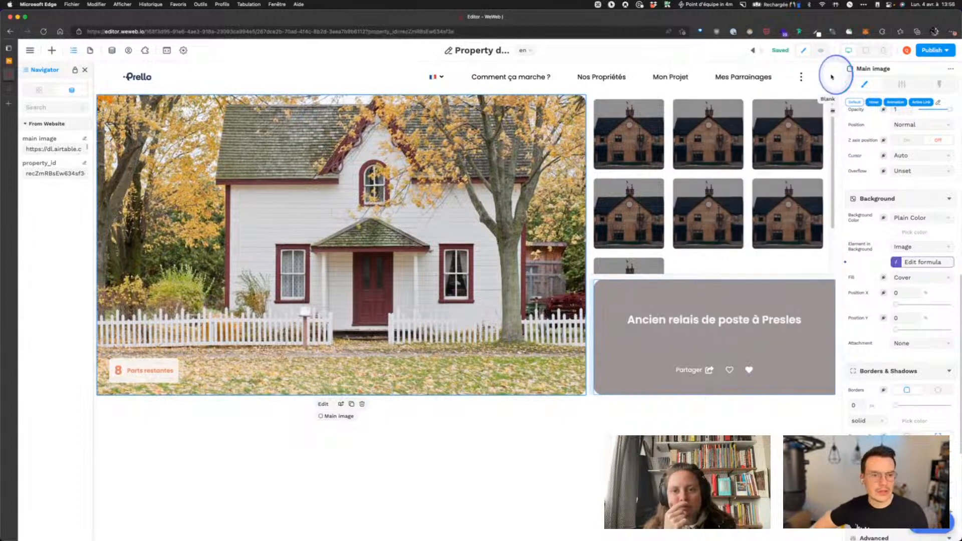
Expand the page's element tree down to the gallery and select the Flexbox that holds the image thumbnails
left_click(594, 95)
left_click(38, 90)
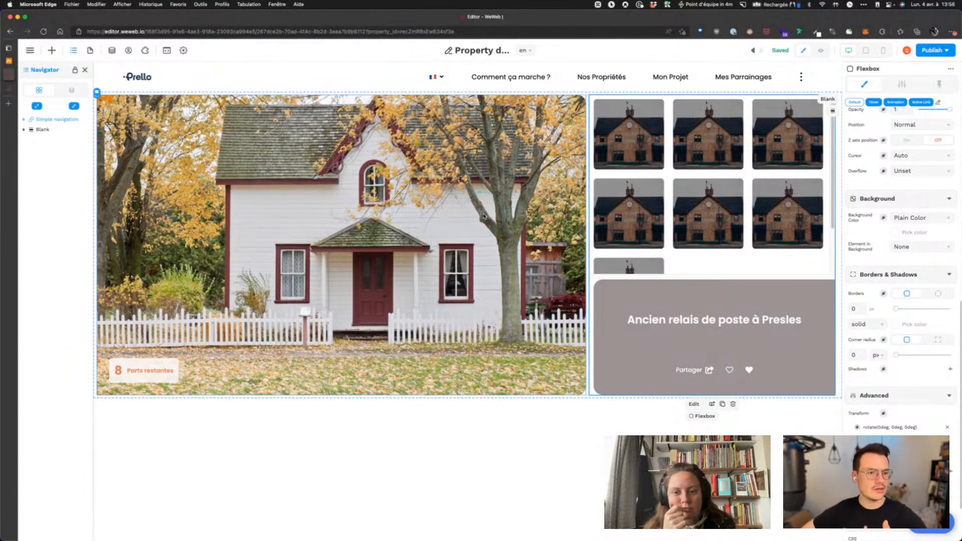
left_click(23, 129)
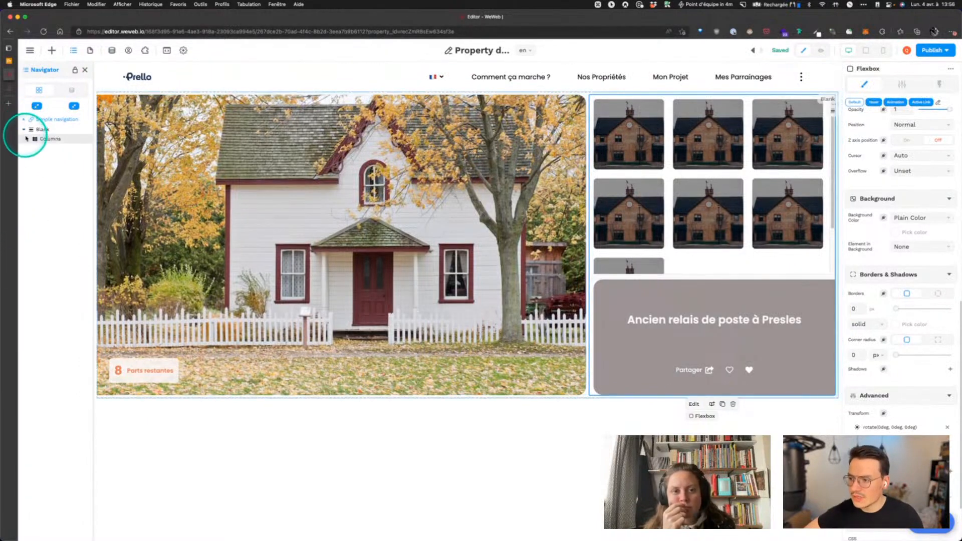
left_click(590, 92)
left_click(31, 158)
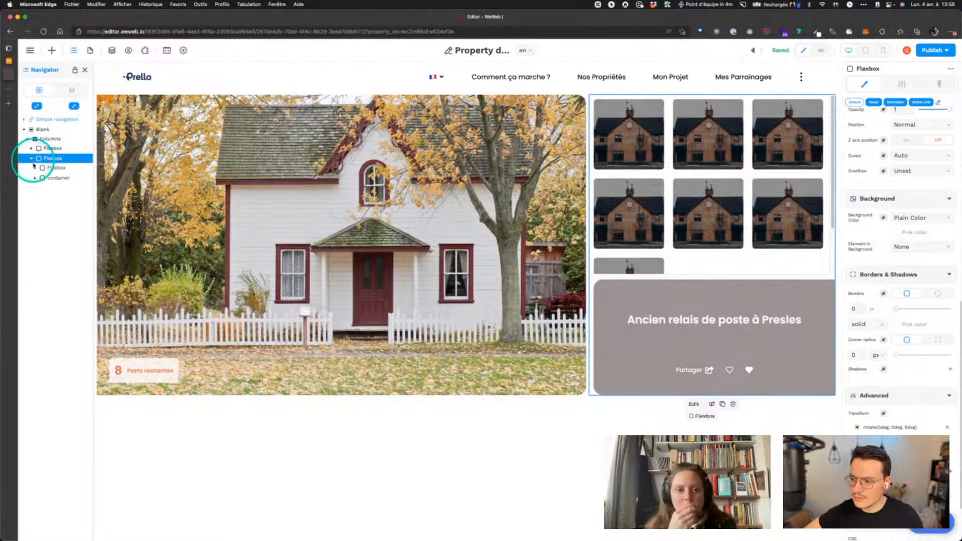
left_click(42, 170)
left_click(35, 168)
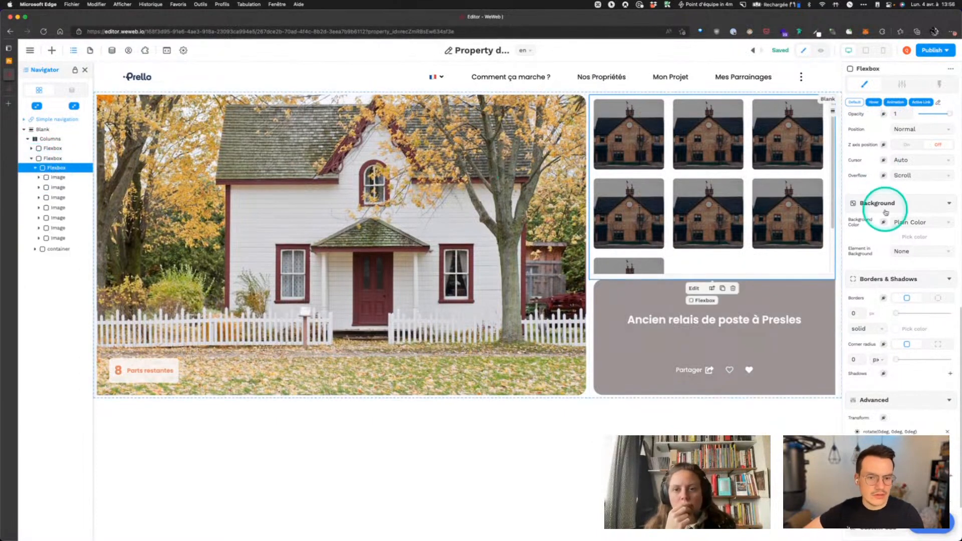
Bind the gallery Flexbox's repeated items to the images list in the selected property collection's first record
scroll(894, 210, "up", 10)
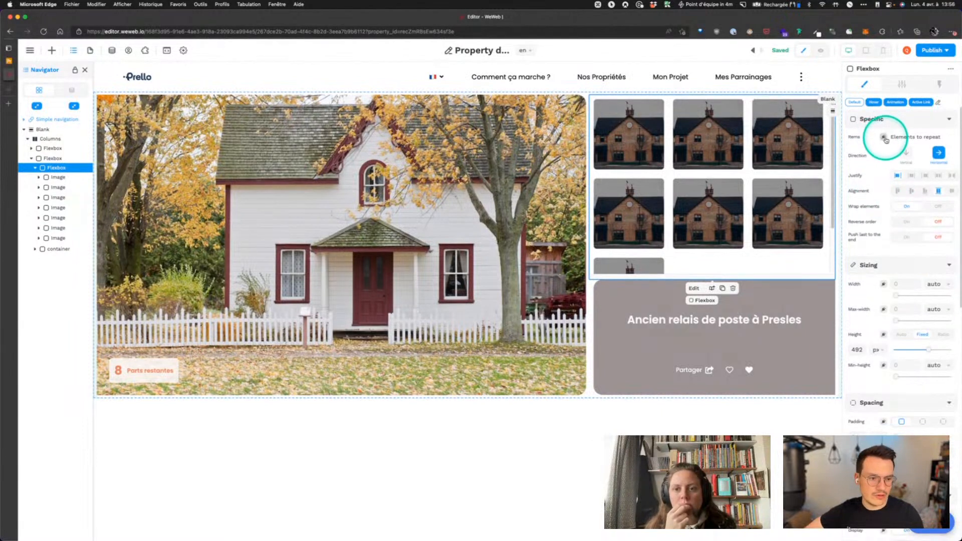
left_click(884, 137)
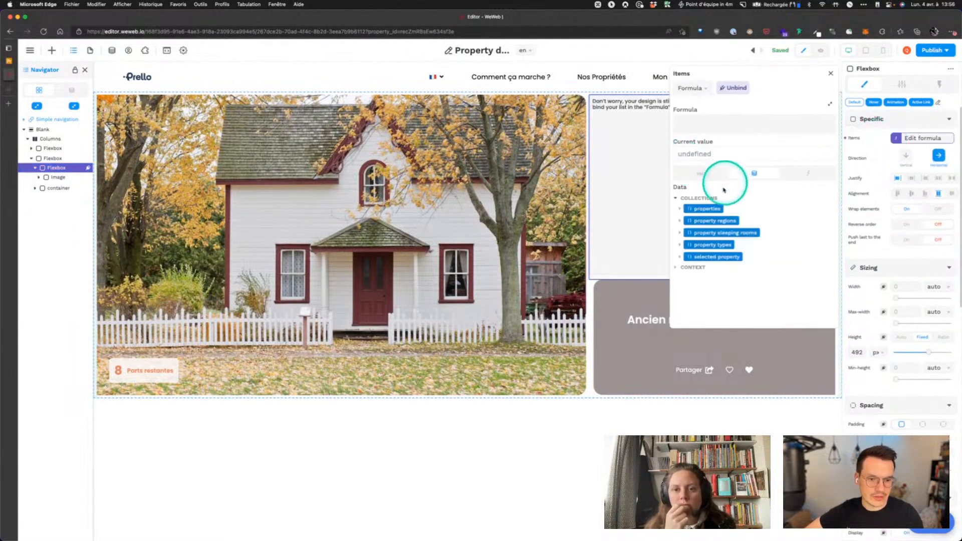
left_click(680, 257)
left_click(685, 270)
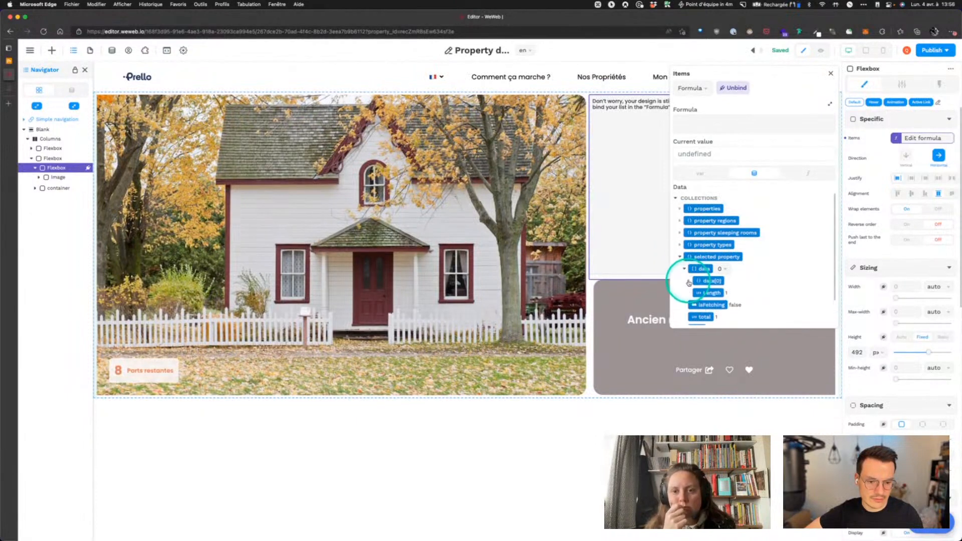
left_click(689, 281)
scroll(753, 276, "down", 3)
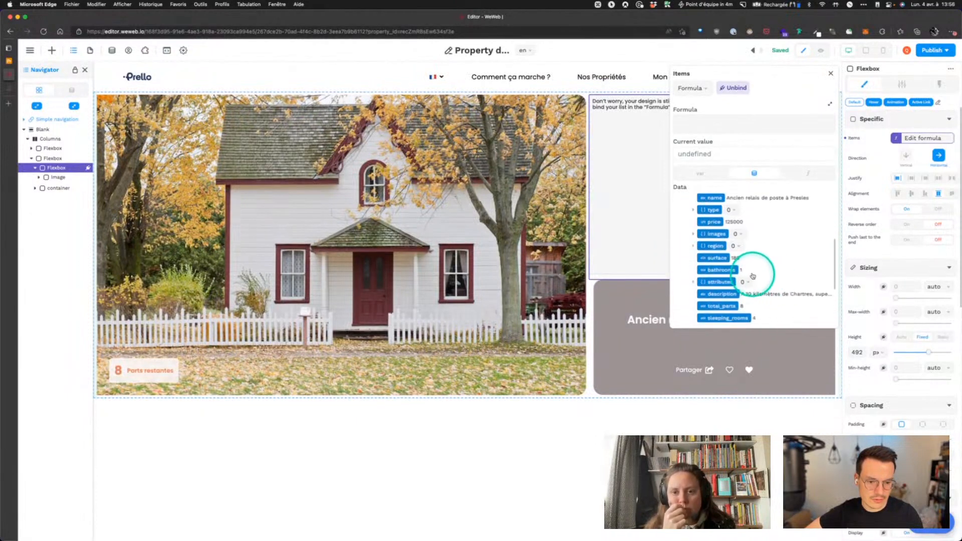
left_click(712, 234)
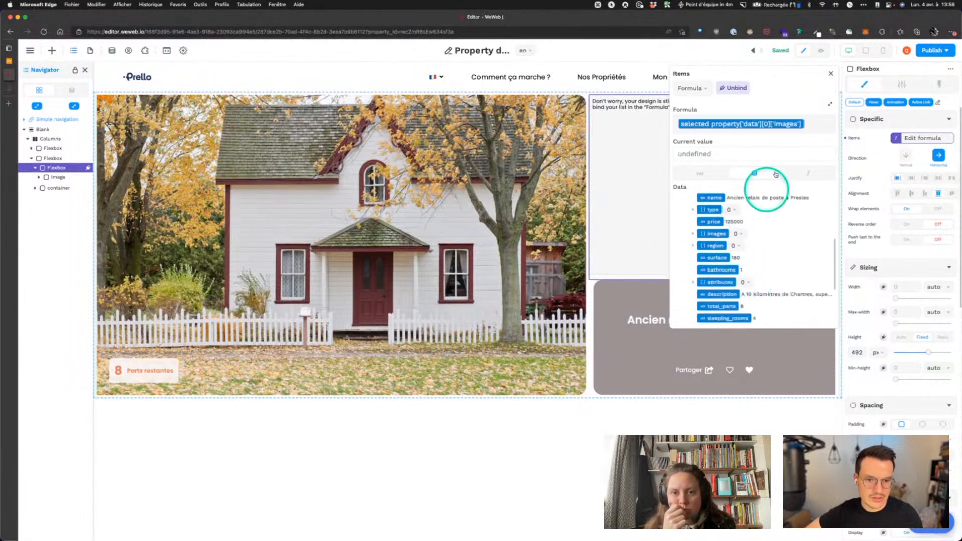
left_click(830, 75)
Bind the repeated Image element's background image to the url of its item data
left_click(56, 178)
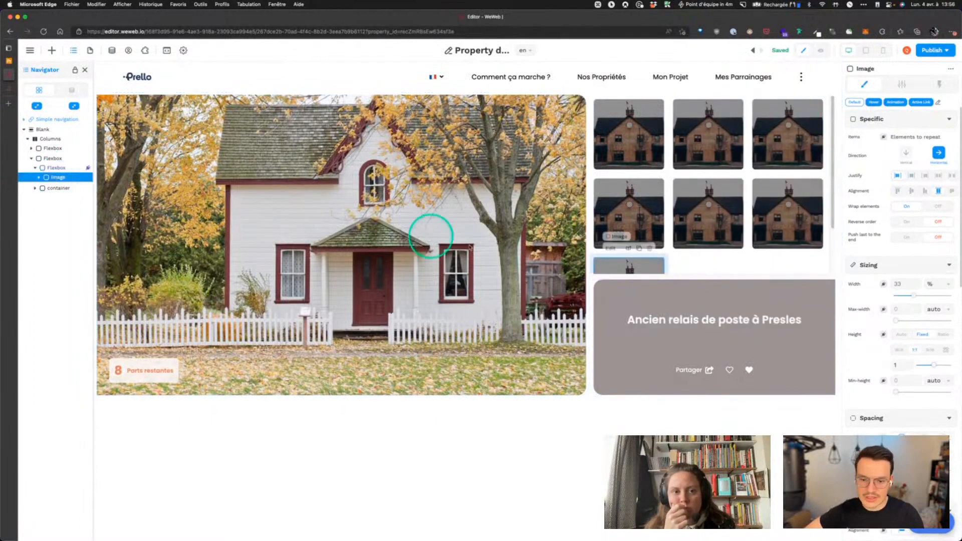
scroll(892, 301, "down", 5)
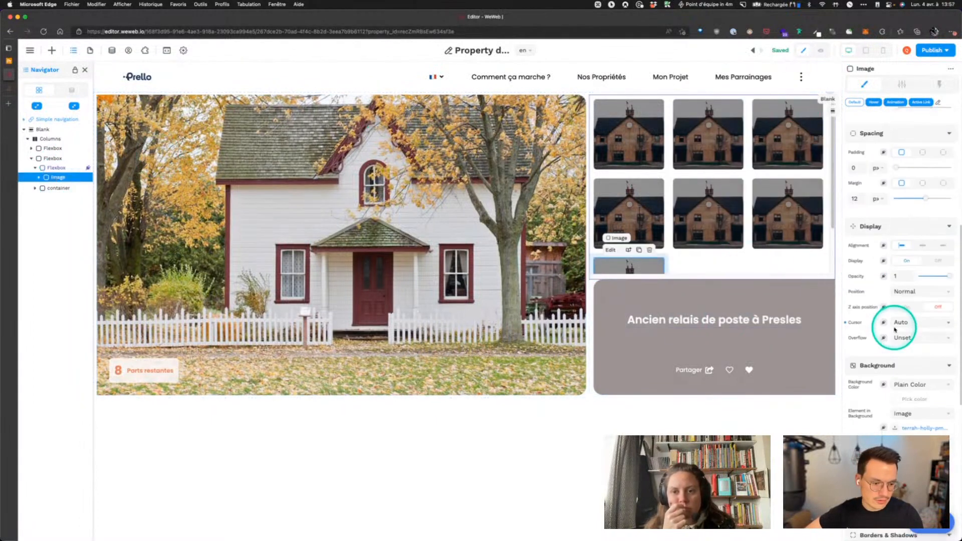
scroll(895, 330, "down", 3)
left_click(884, 299)
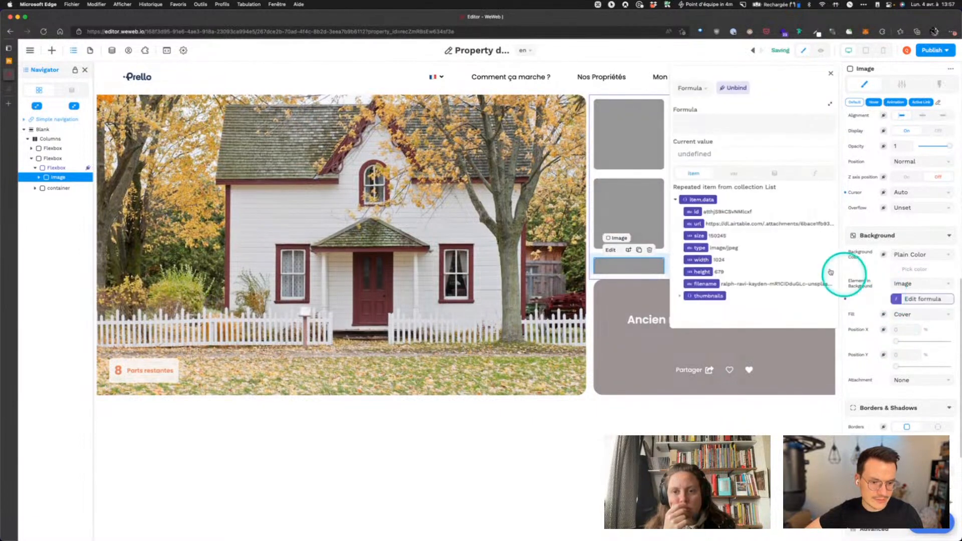
left_click(697, 233)
left_click(831, 75)
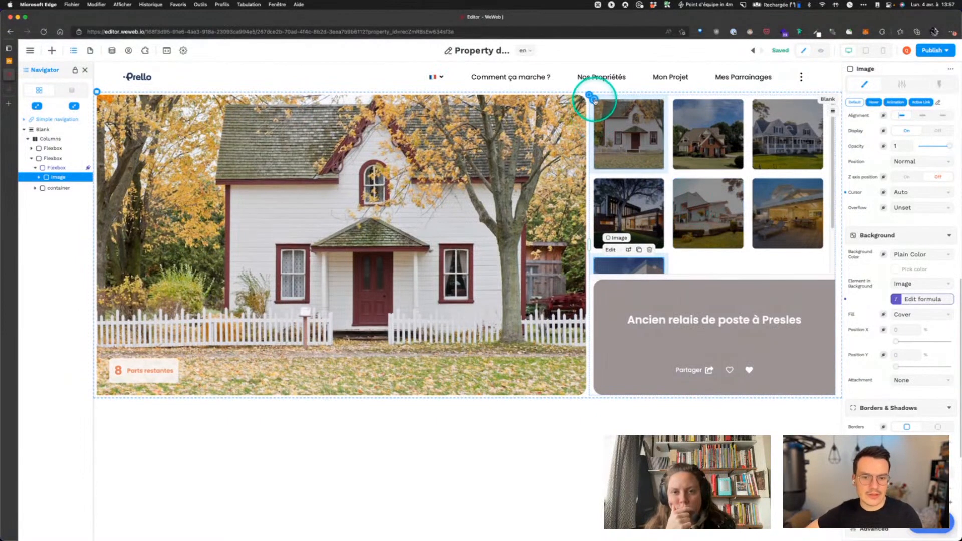
Add a workflow to the gallery's repeated Image element, triggered On click
left_click(595, 99)
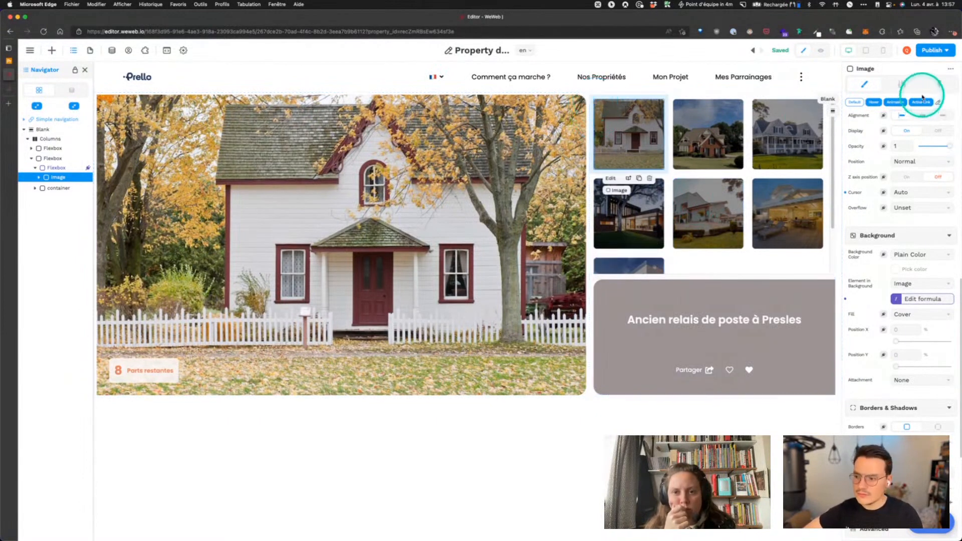
left_click(938, 84)
left_click(897, 184)
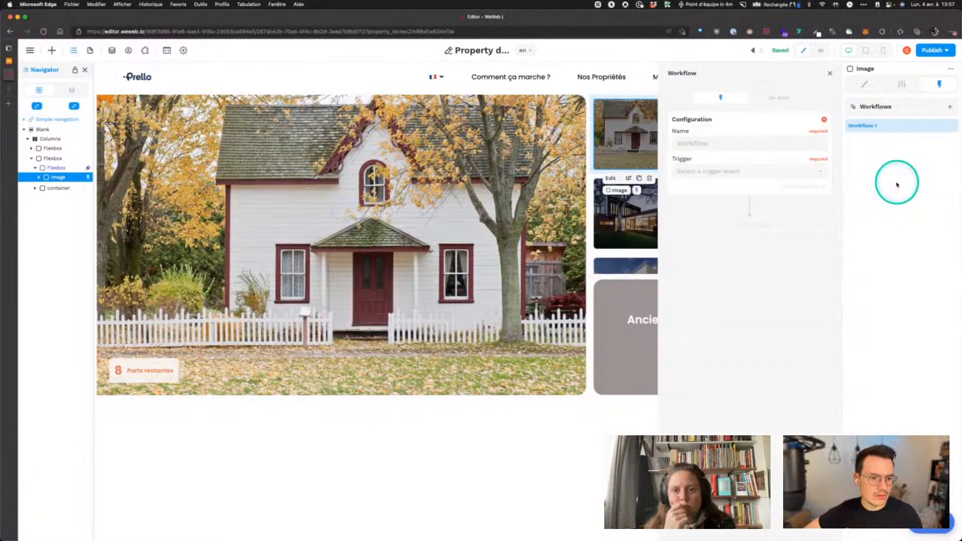
left_click(722, 171)
left_click(696, 187)
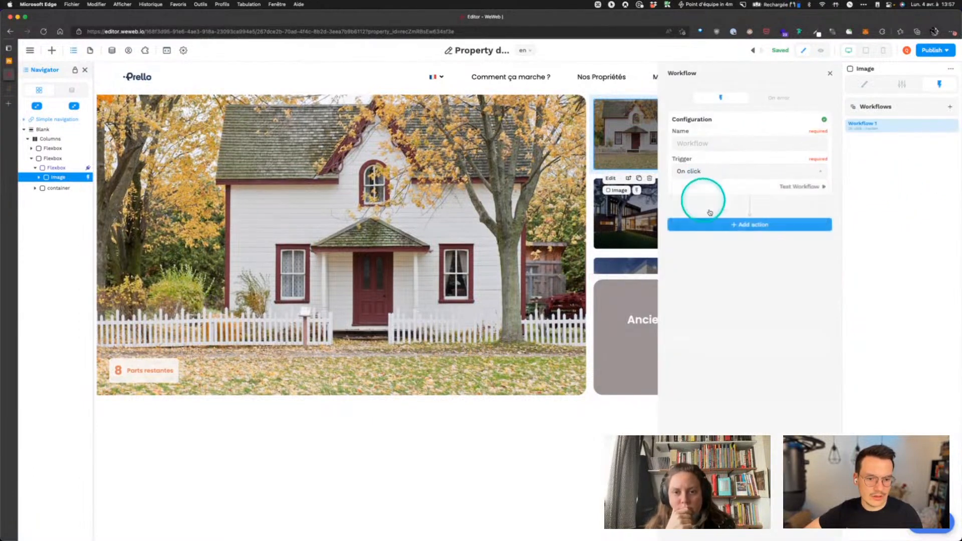
Add a "Change variable value" action to the click workflow, targeting the main image variable
left_click(722, 224)
left_click(699, 245)
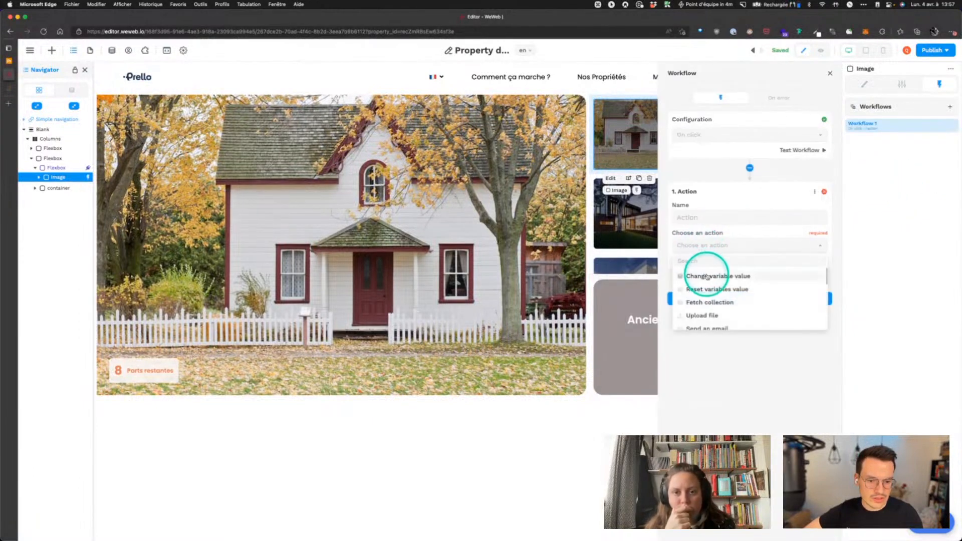
left_click(707, 276)
left_click(701, 273)
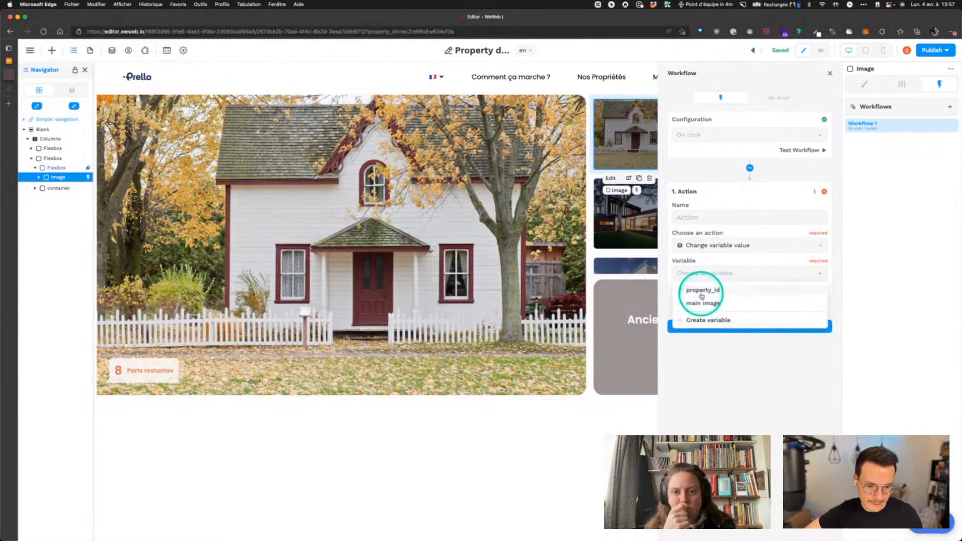
left_click(706, 304)
Bind the action's new value to the clicked item's url and close the workflow
left_click(678, 303)
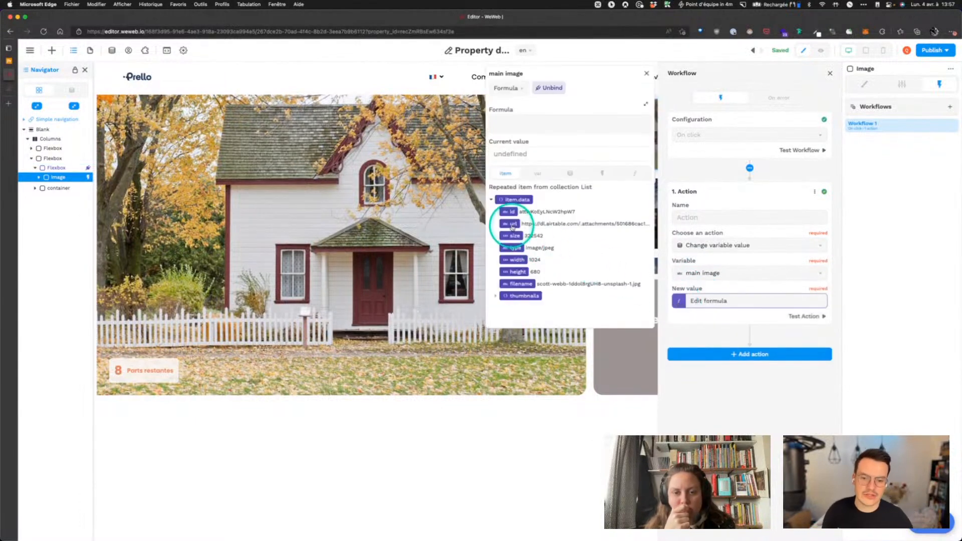
left_click(511, 226)
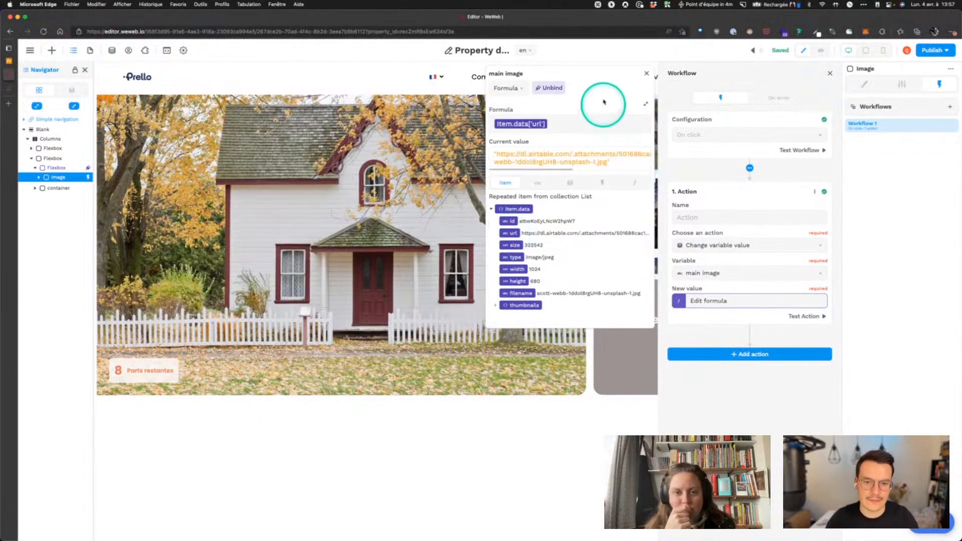
left_click(646, 73)
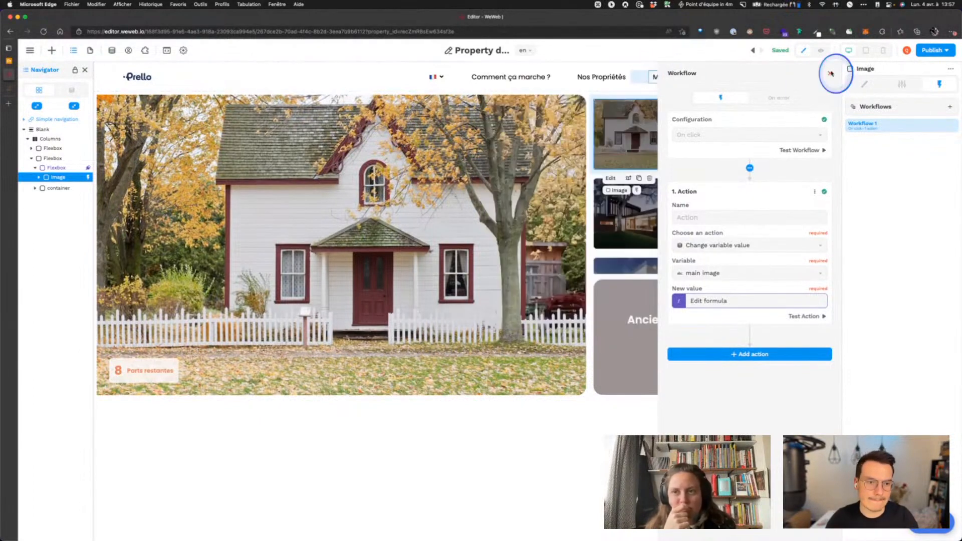
left_click(830, 74)
Preview the page, try several gallery thumbnails to check that the main image switches, and return to edit mode
left_click(822, 52)
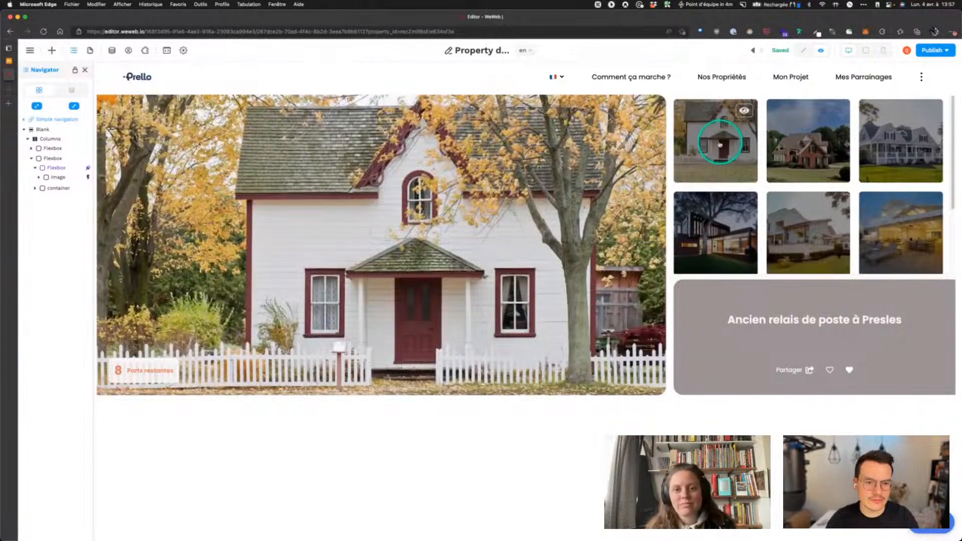
left_click(818, 149)
left_click(804, 235)
left_click(733, 239)
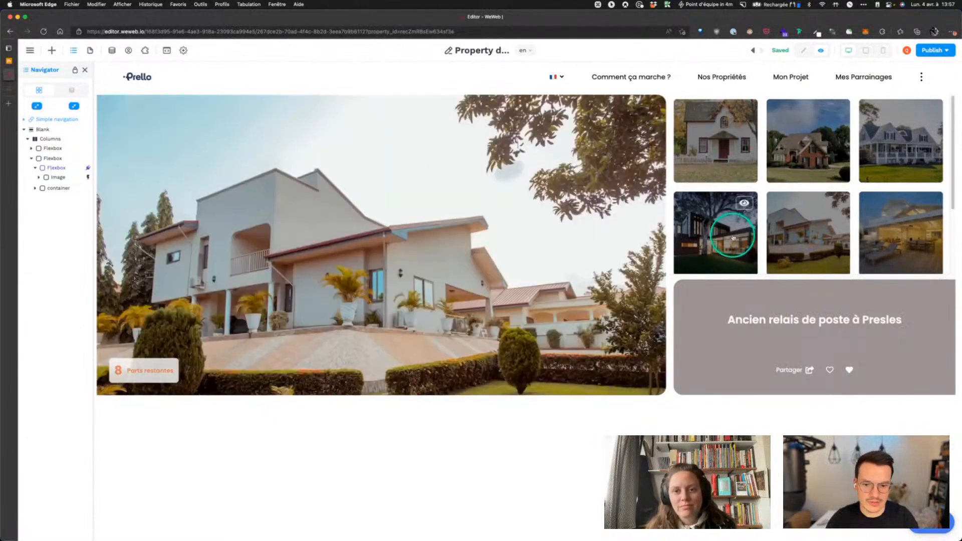
scroll(802, 200, "down", 2)
left_click(695, 220)
scroll(797, 198, "up", 2)
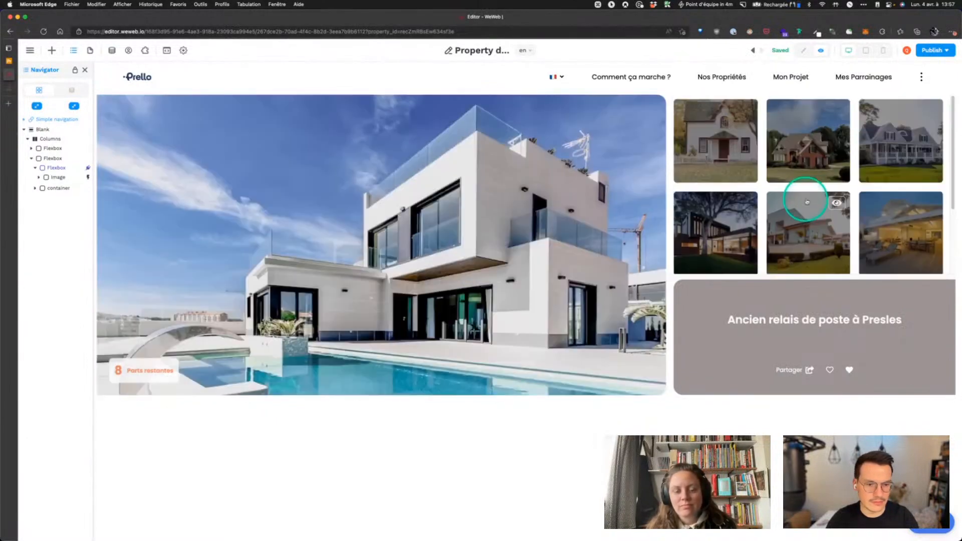
left_click(882, 152)
left_click(815, 146)
left_click(727, 148)
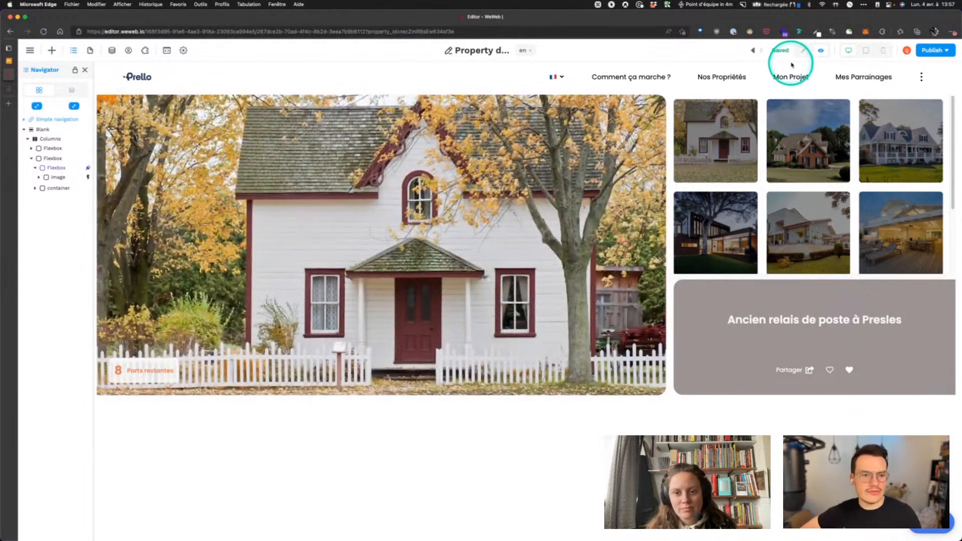
left_click(803, 50)
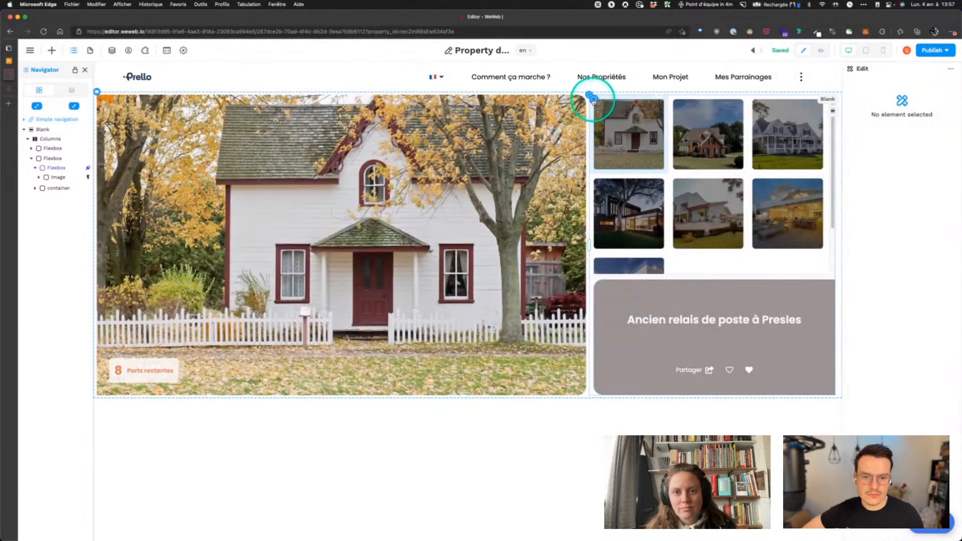
Turn off the display of the Dark overlay inside the gallery's repeated Image element
left_click(594, 99)
left_click(40, 178)
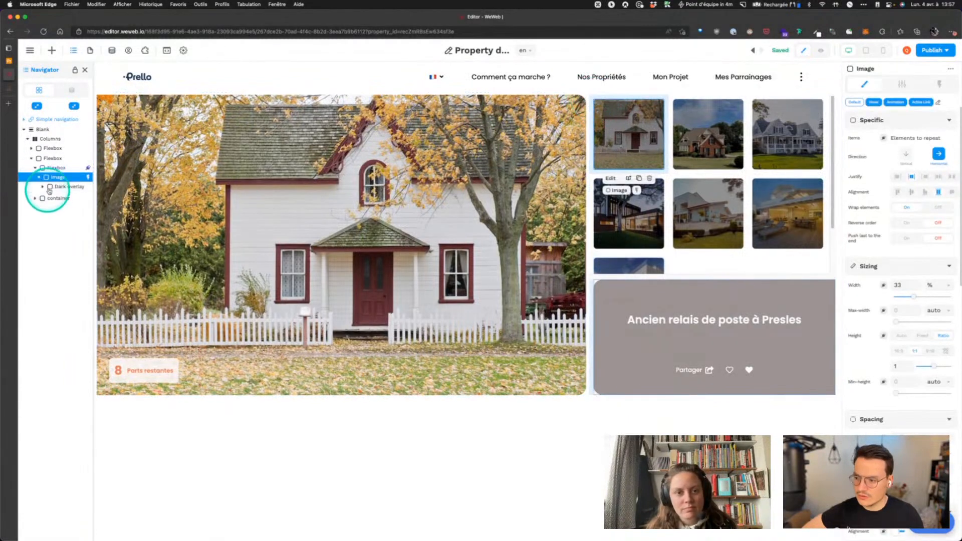
left_click(64, 187)
scroll(890, 286, "down", 10)
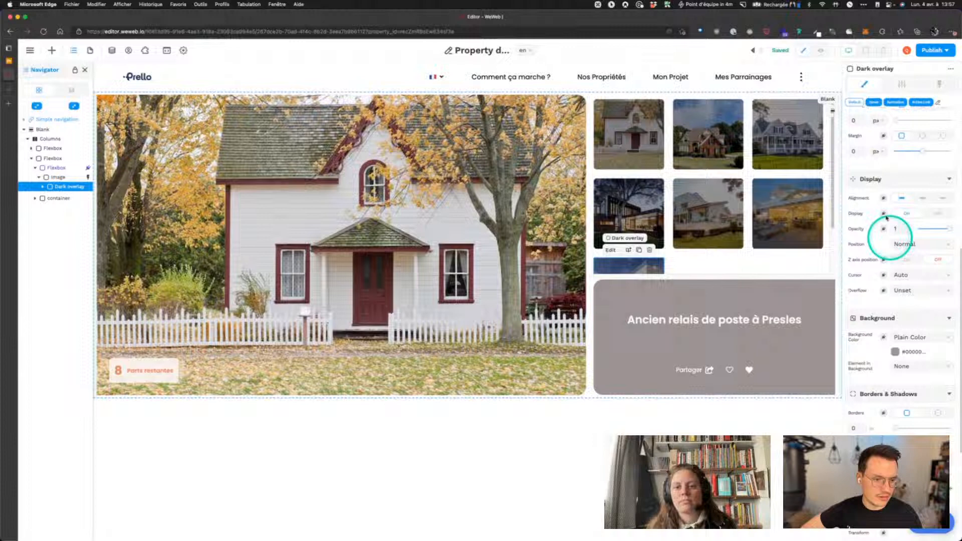
left_click(935, 215)
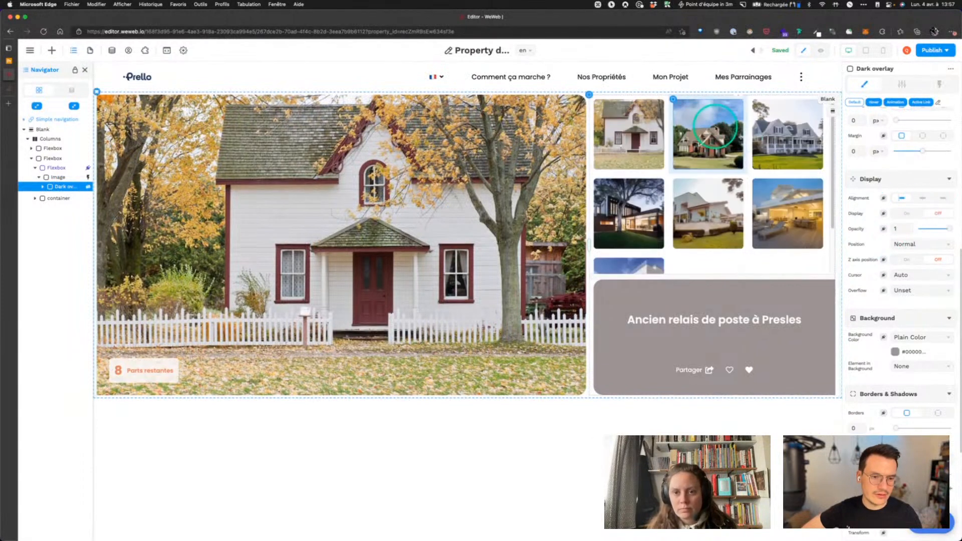
left_click(907, 213)
left_click(935, 214)
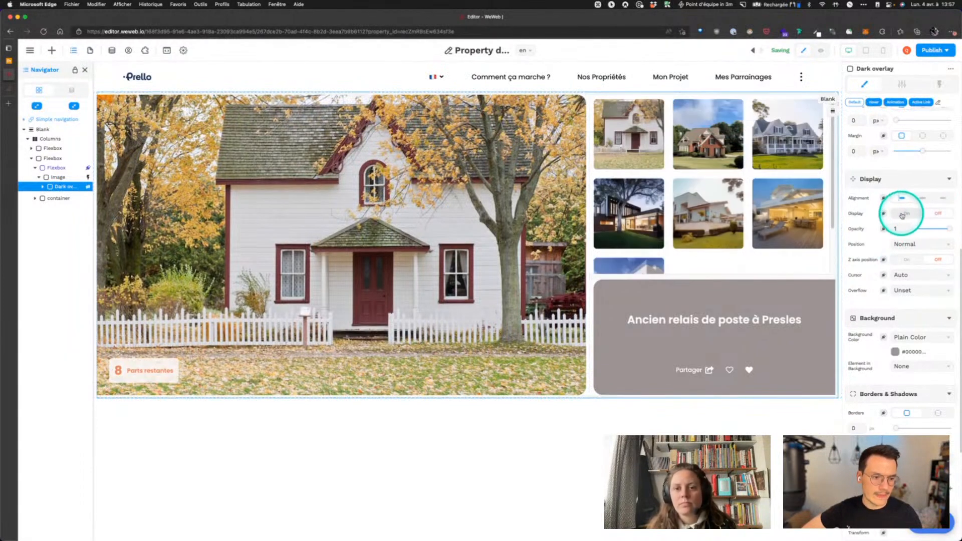
Turn the Dark overlay's display back on and bind it to the formula item.data['url'] != main image
left_click(907, 213)
left_click(884, 216)
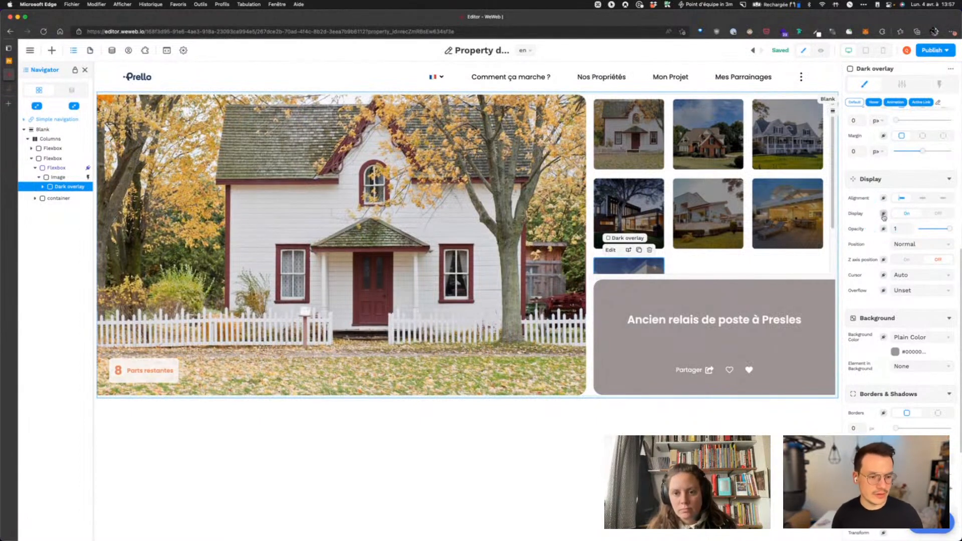
left_click(884, 215)
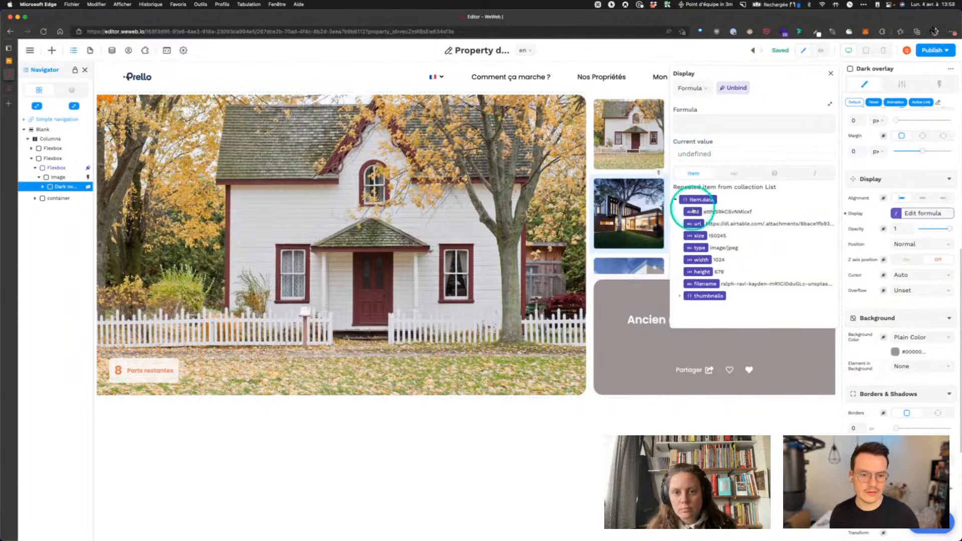
left_click(696, 224)
type("!=")
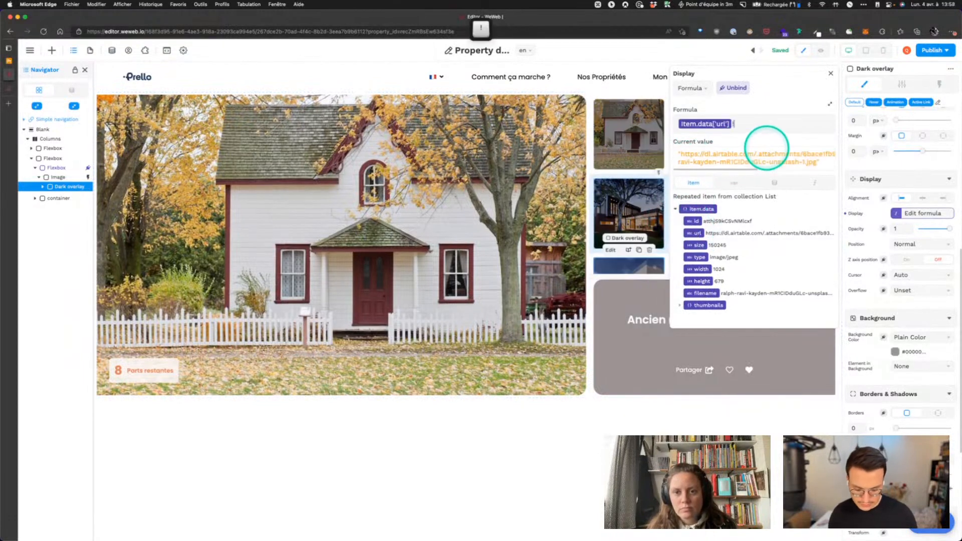
left_click(734, 173)
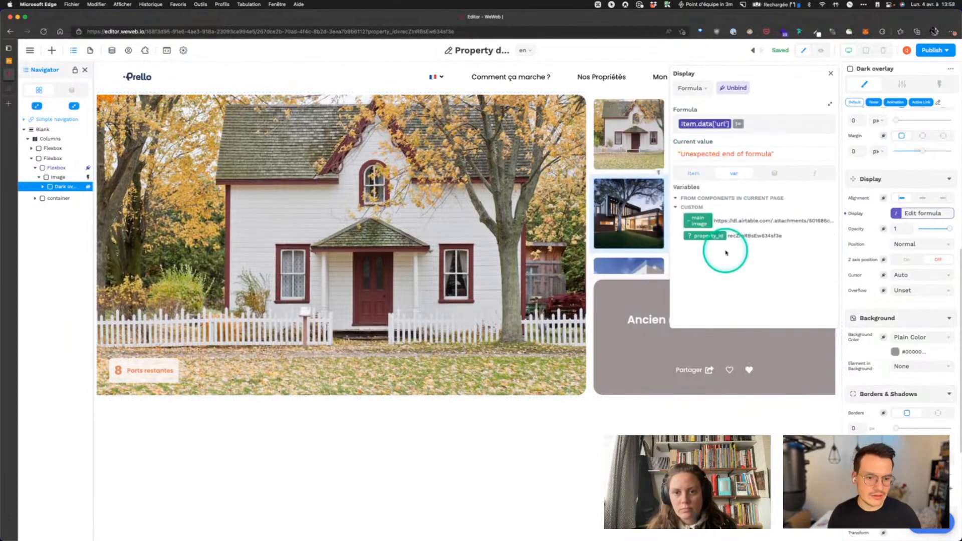
left_click(702, 223)
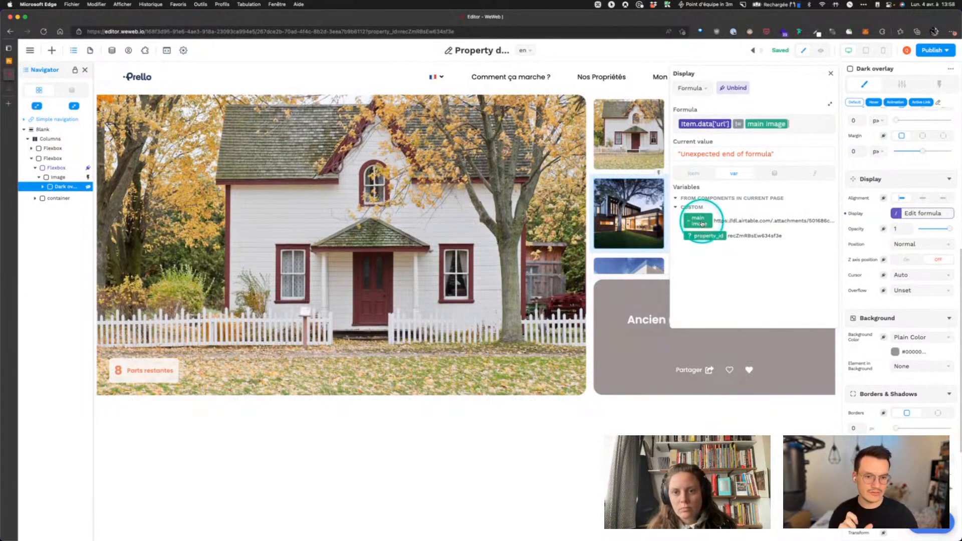
left_click(830, 73)
Preview the page, try various gallery thumbnails to check that only the selected one loses its dark overlay, and dismiss the meeting notification
left_click(821, 52)
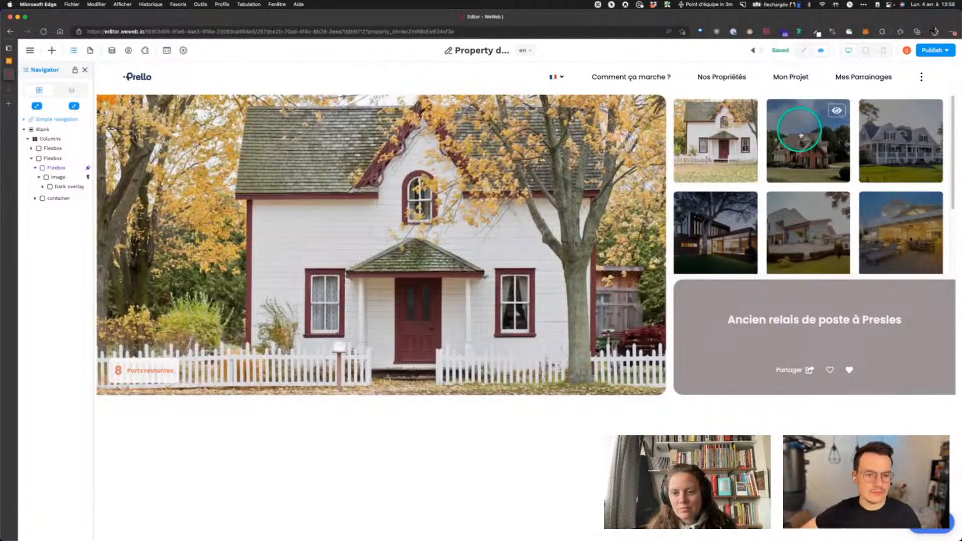
left_click(808, 150)
left_click(808, 238)
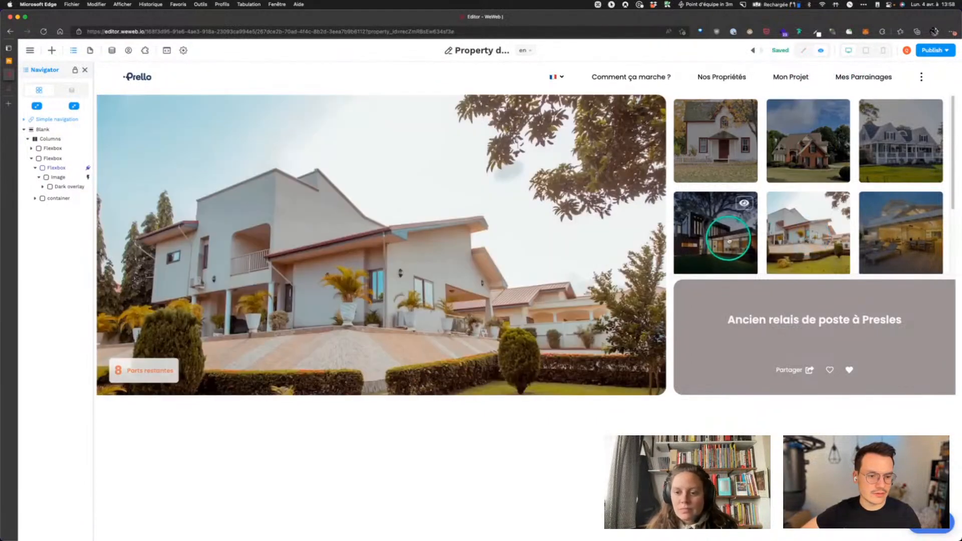
left_click(728, 238)
scroll(897, 210, "down", 2)
left_click(904, 208)
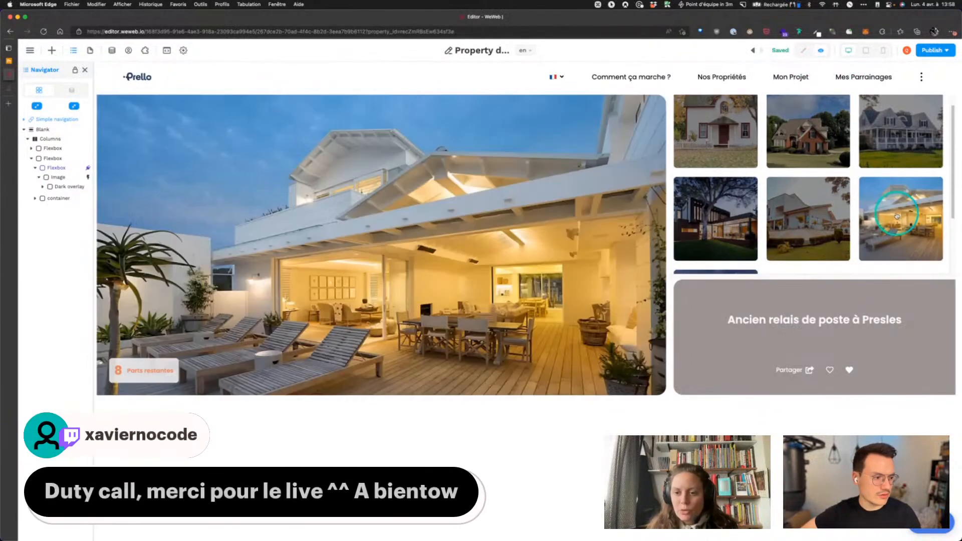
left_click(781, 236)
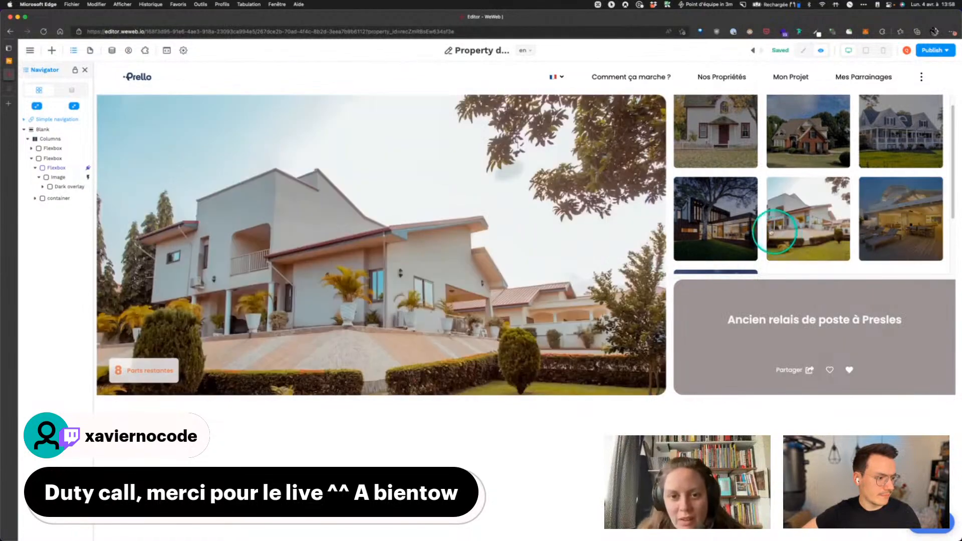
left_click(702, 221)
scroll(727, 212, "down", 2)
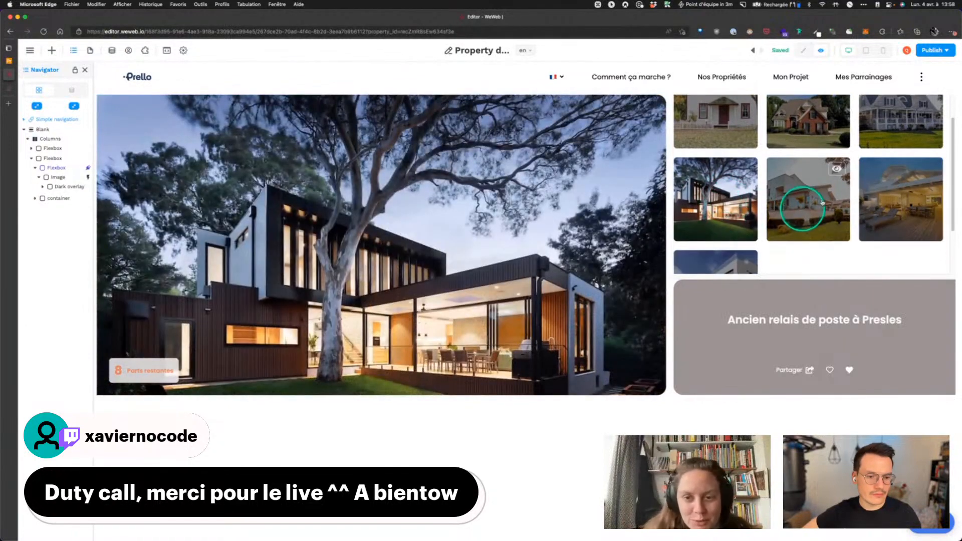
left_click(802, 206)
scroll(804, 203, "up", 2)
left_click(803, 127)
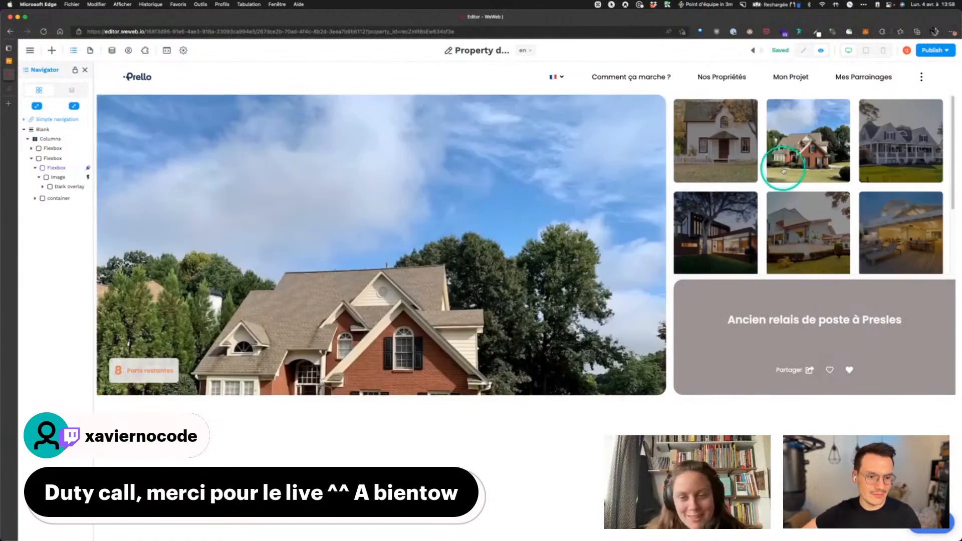
left_click(716, 133)
left_click(898, 159)
left_click(818, 147)
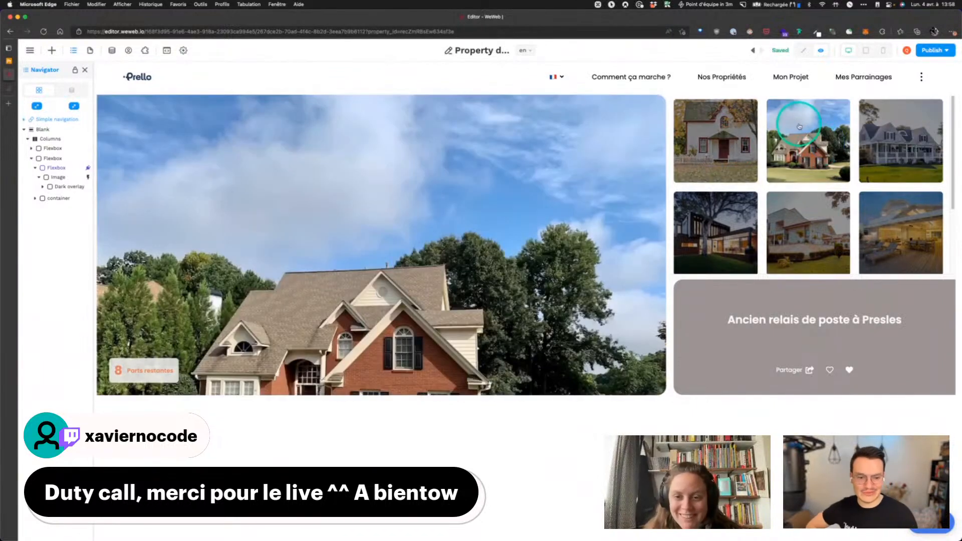
scroll(818, 147, "down", 3)
left_click(722, 232)
scroll(722, 231, "up", 3)
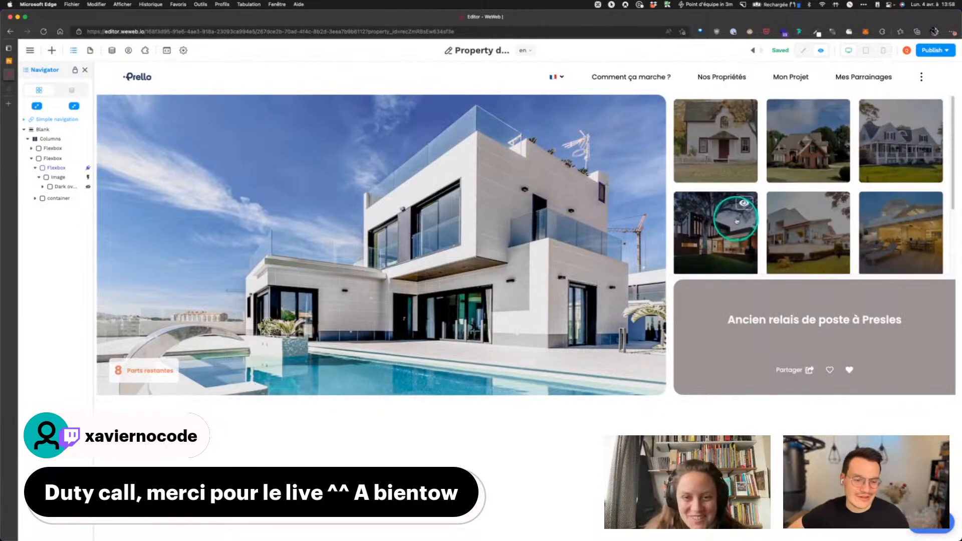
left_click(722, 232)
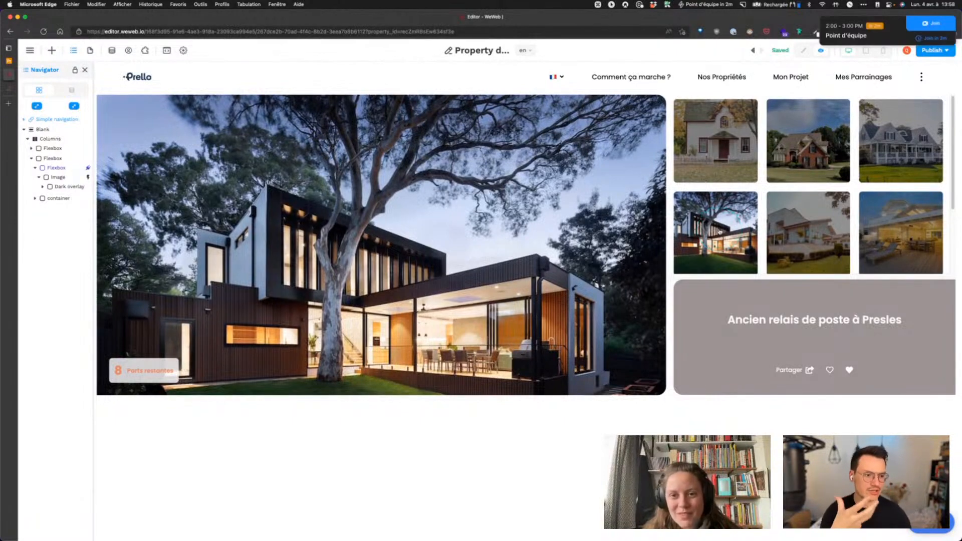
left_click(805, 229)
left_click(810, 138)
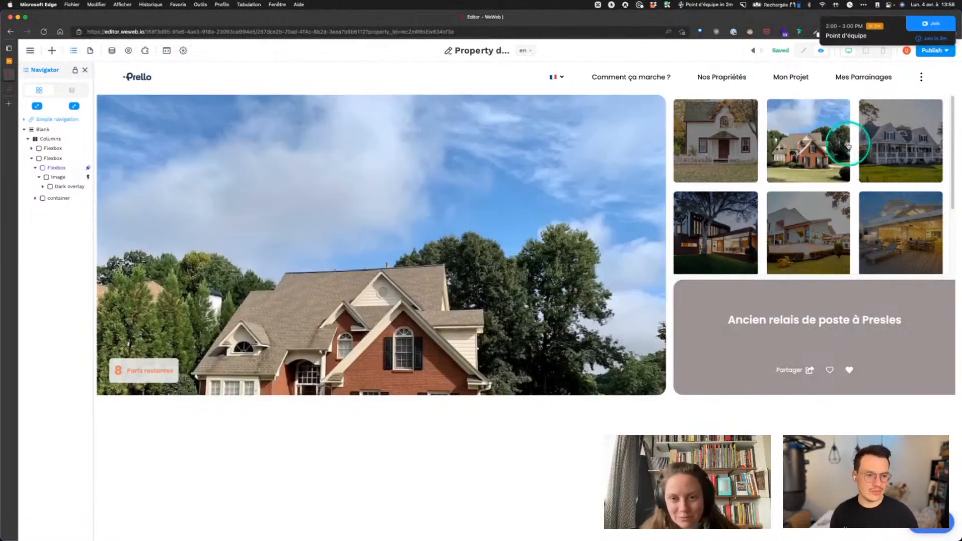
left_click(869, 145)
scroll(719, 172, "down", 2)
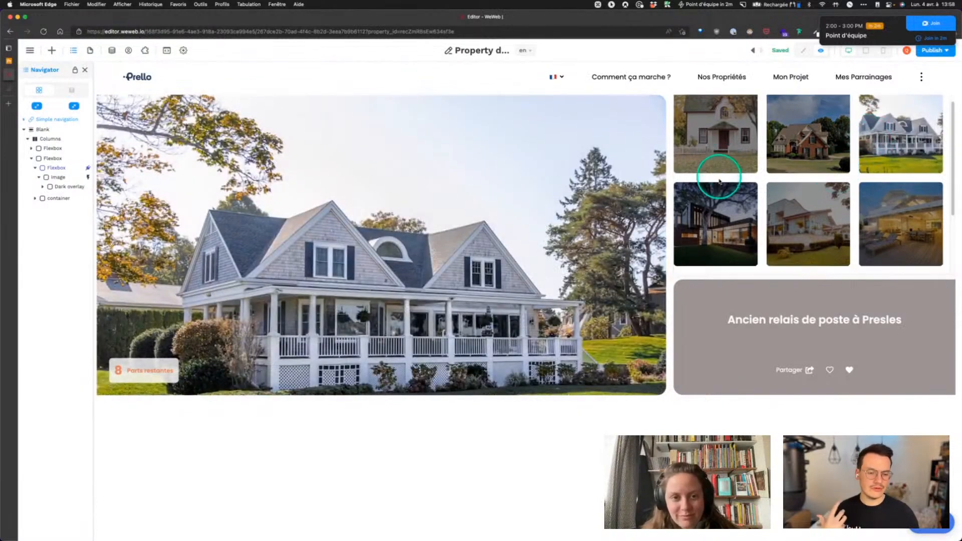
left_click(723, 185)
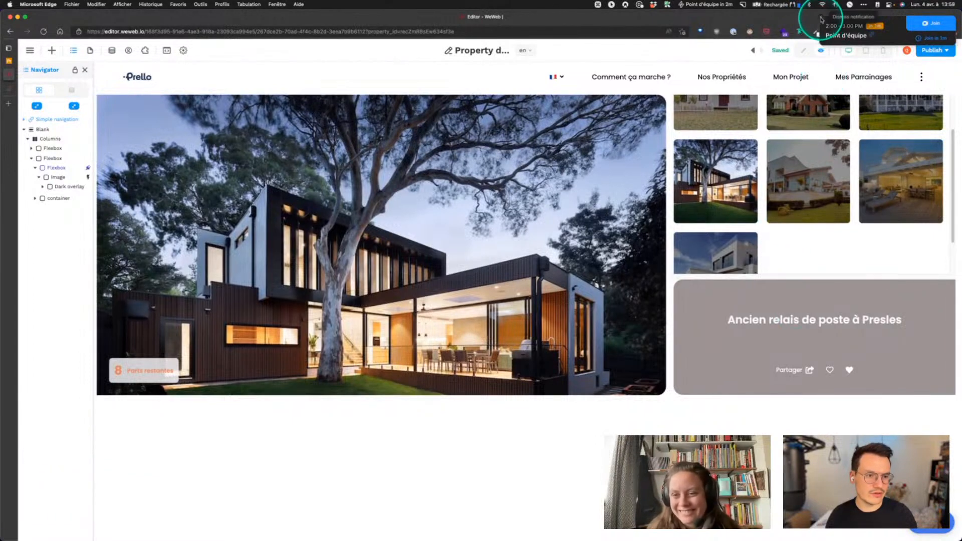
left_click(821, 19)
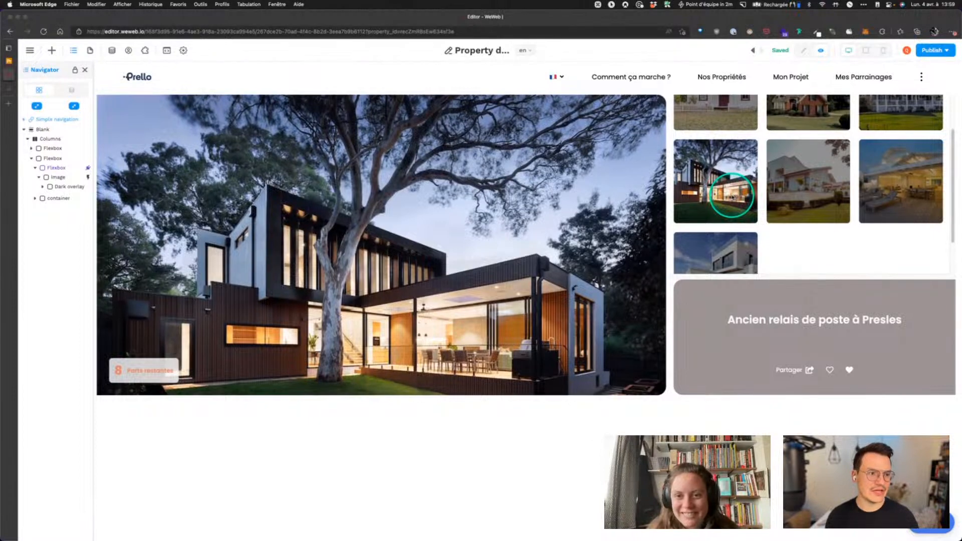